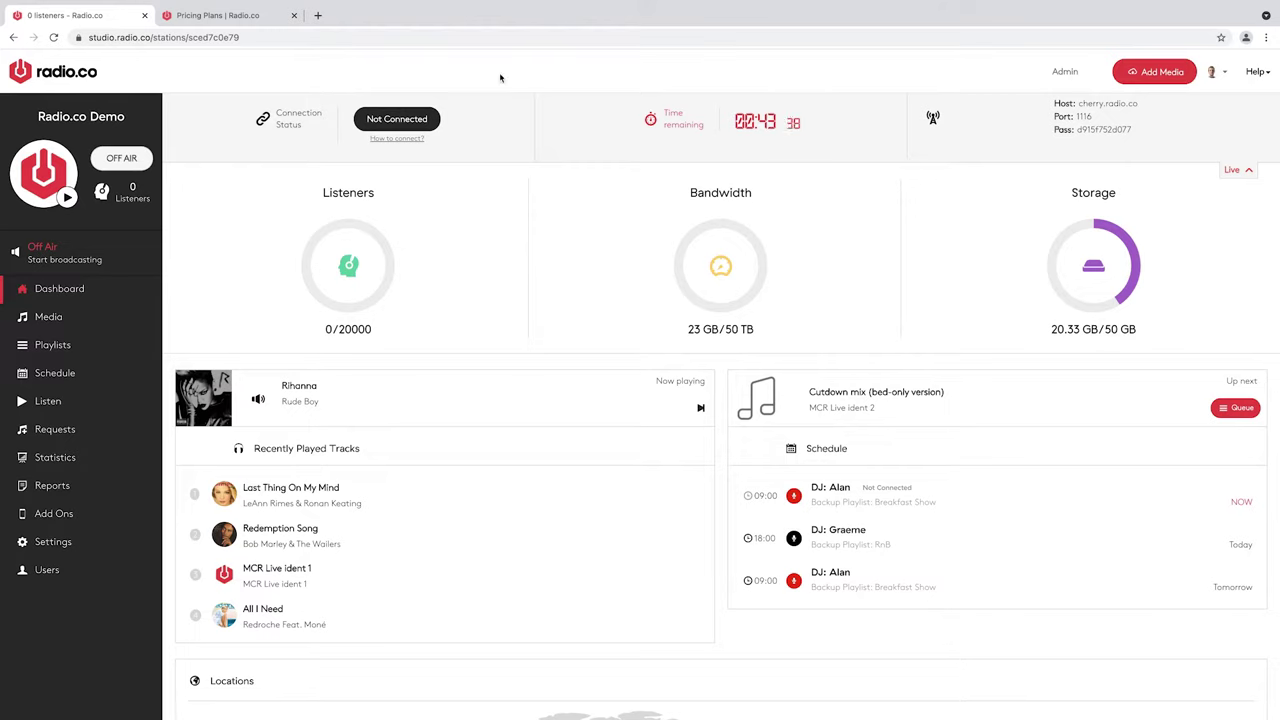
- Compare the monthly and yearly prices of the Bronze, Silver, Gold and Pro plans on the pricing page
{"action": "left_click", "coordinate": [200, 15]}
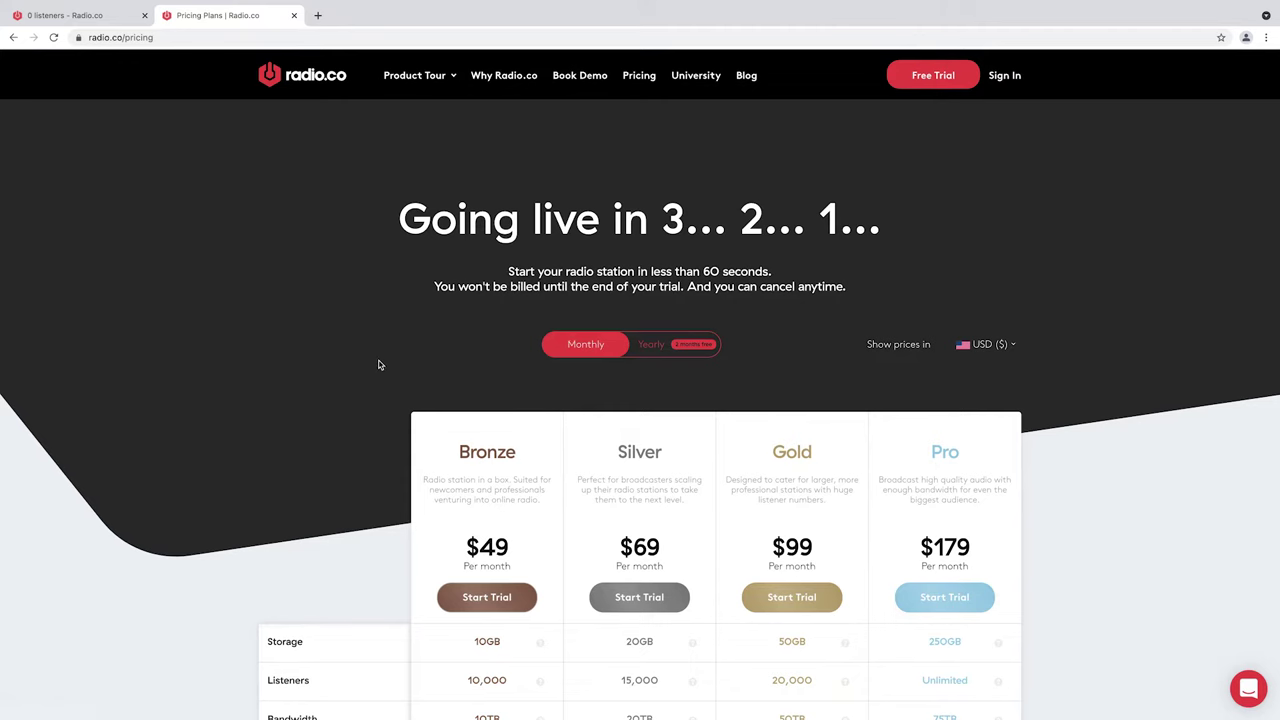
{"action": "scroll", "coordinate": [378, 365], "scroll_direction": "down", "scroll_amount": 1}
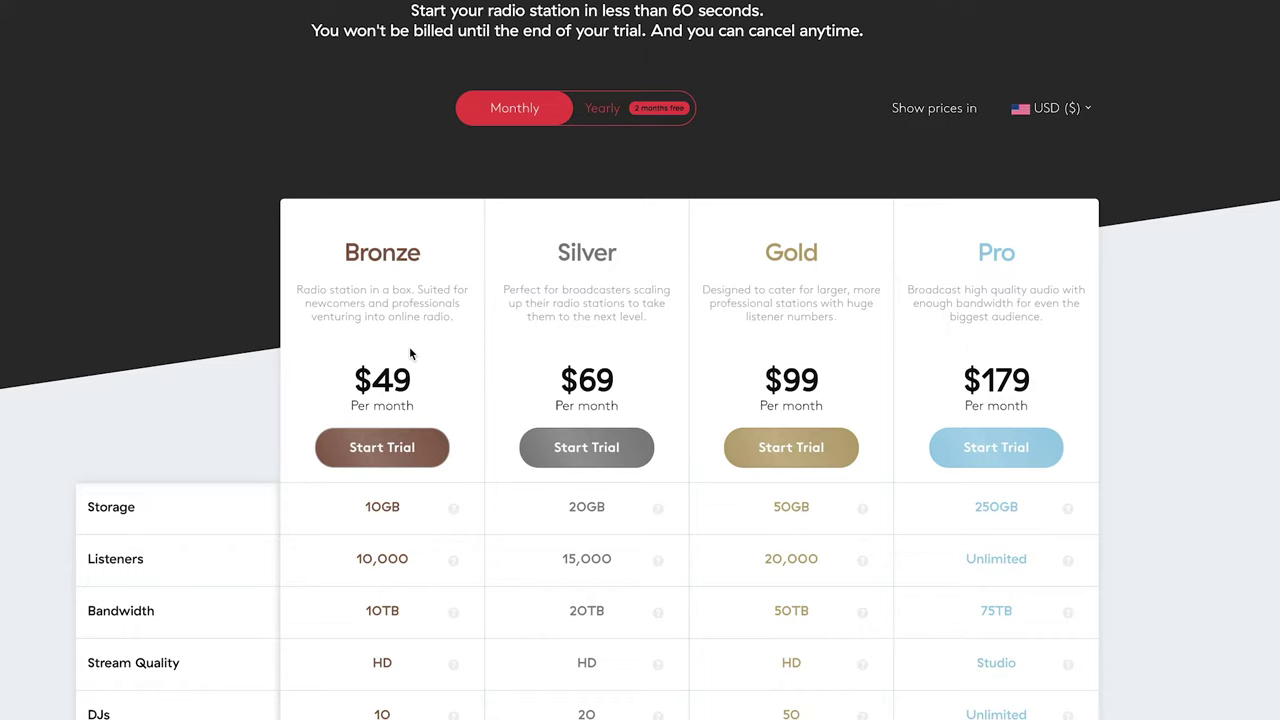
{"action": "left_click", "coordinate": [606, 108]}
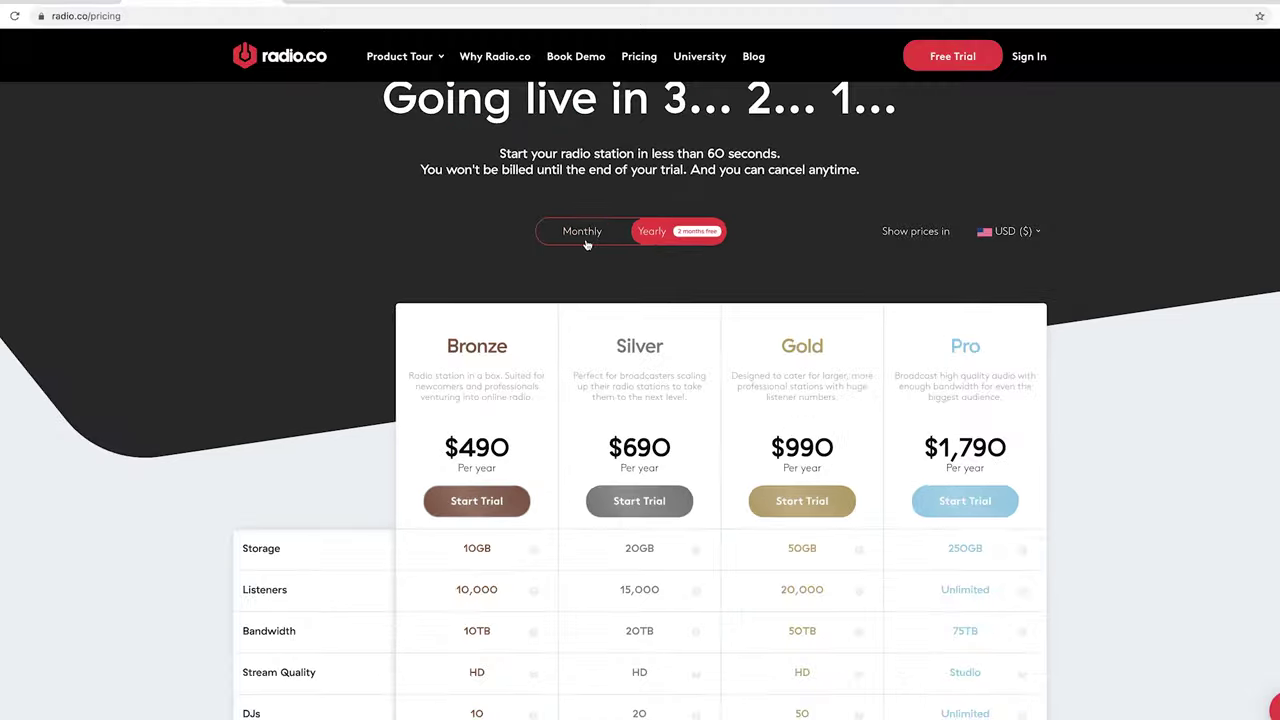
{"action": "left_click", "coordinate": [516, 112]}
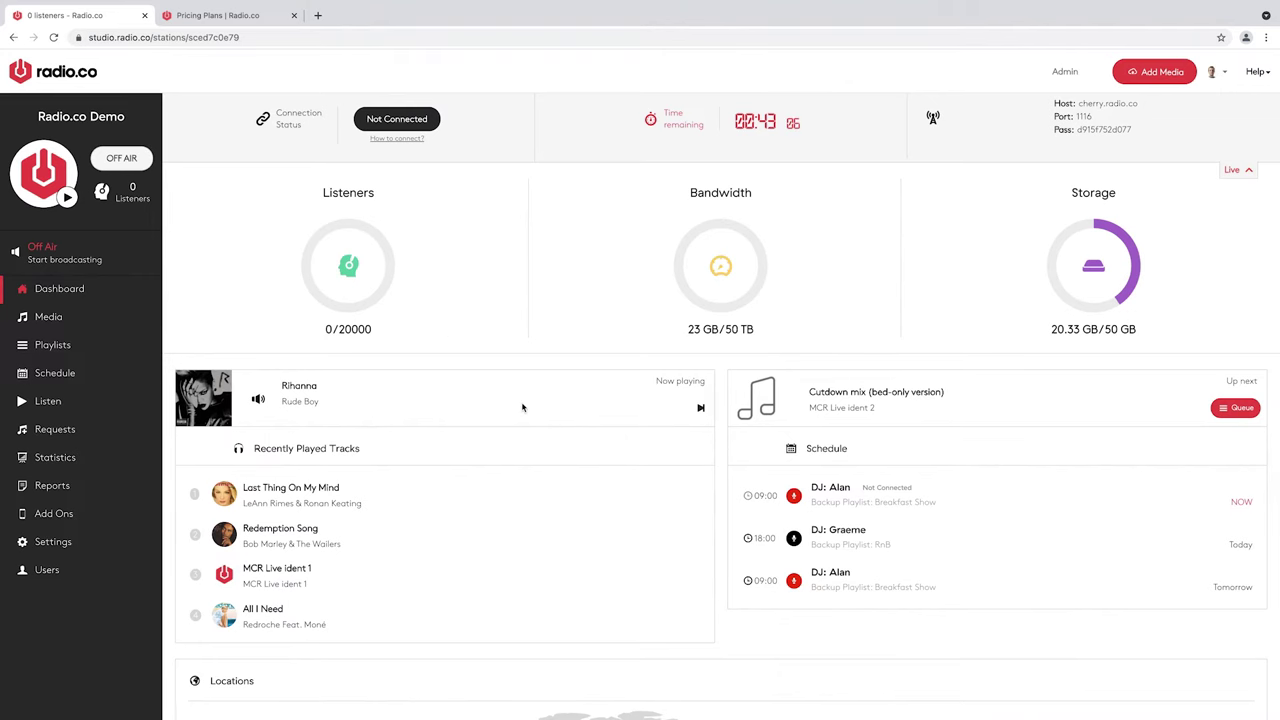
- Switch the Radio.co Demo station from off air to on air
{"action": "scroll", "coordinate": [558, 290], "scroll_direction": "up", "scroll_amount": 1}
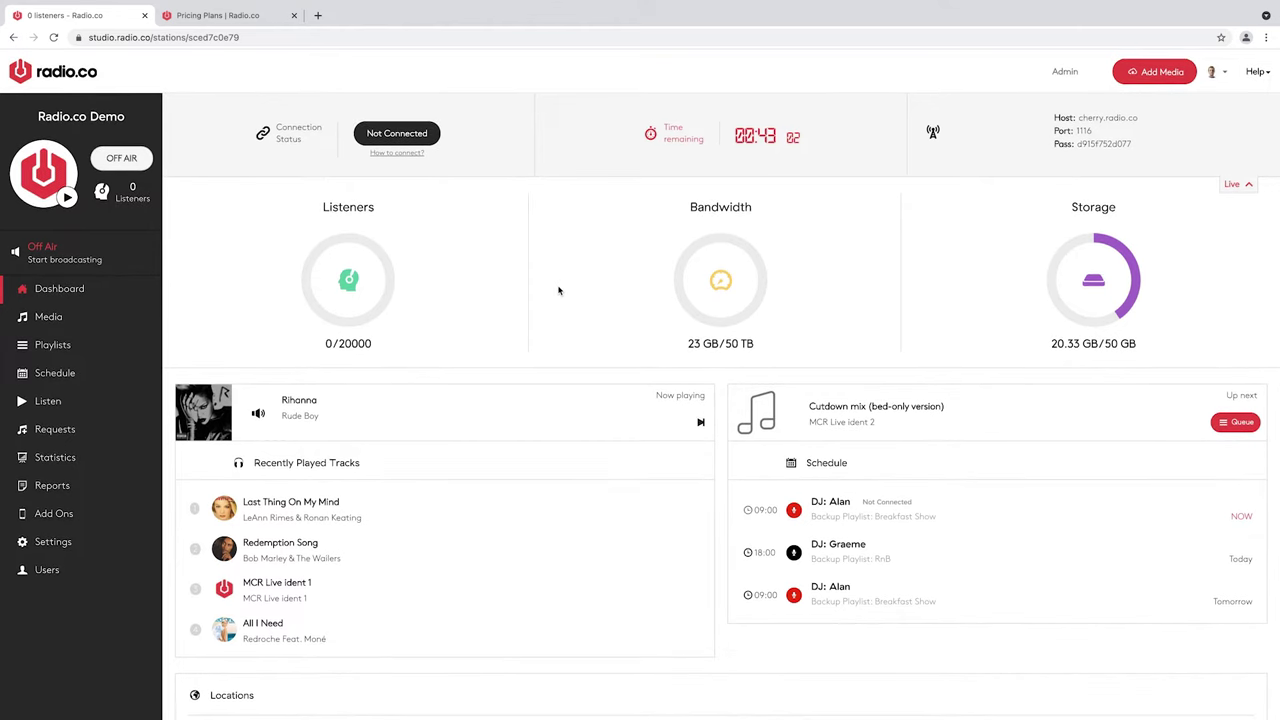
{"action": "scroll", "coordinate": [118, 163], "scroll_direction": "down", "scroll_amount": 1}
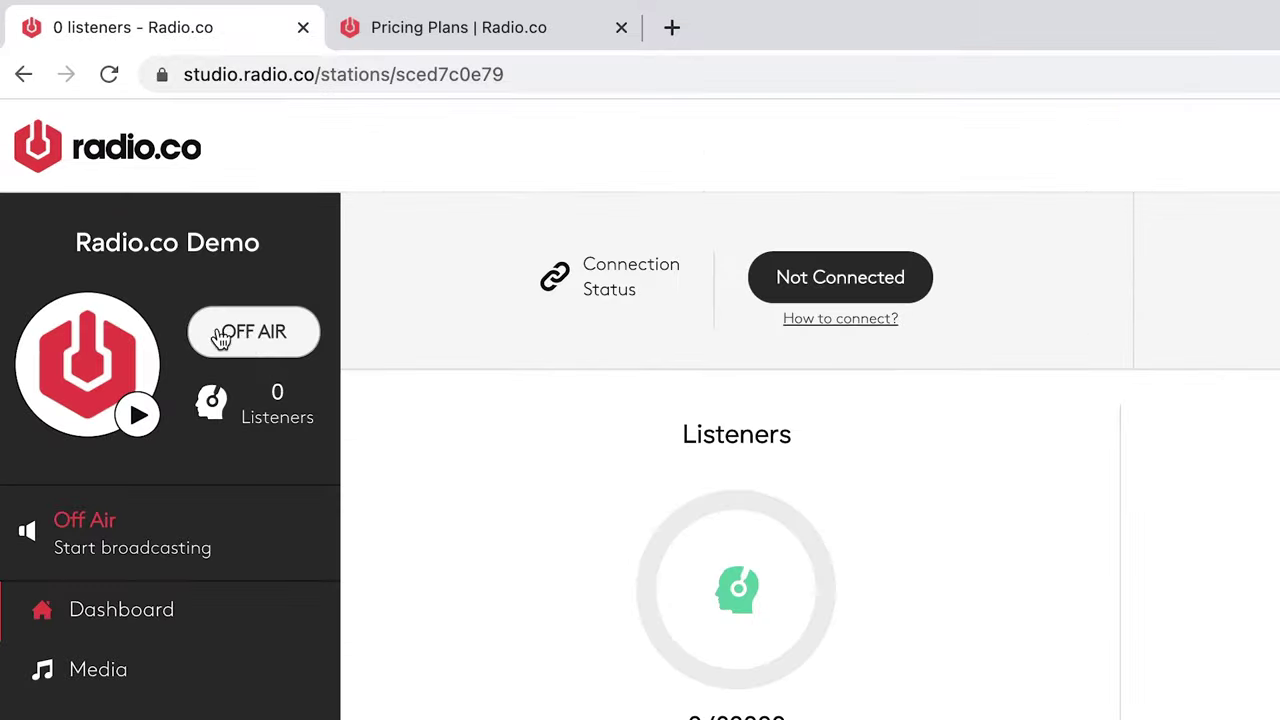
{"action": "left_click", "coordinate": [120, 162]}
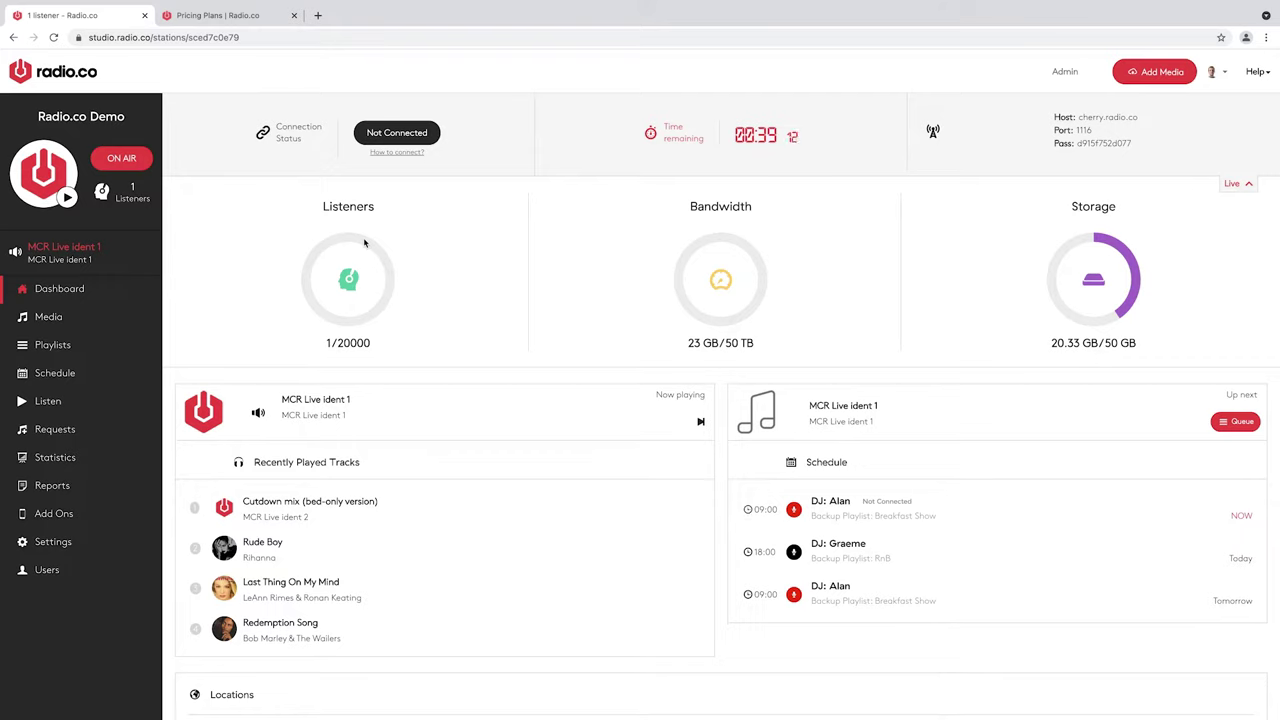
- Review the storage, listener, bandwidth and DJ allowances of the pricing plans, including the Lite plan
{"action": "left_click", "coordinate": [258, 15]}
{"action": "scroll", "coordinate": [700, 350], "scroll_direction": "down", "scroll_amount": 2}
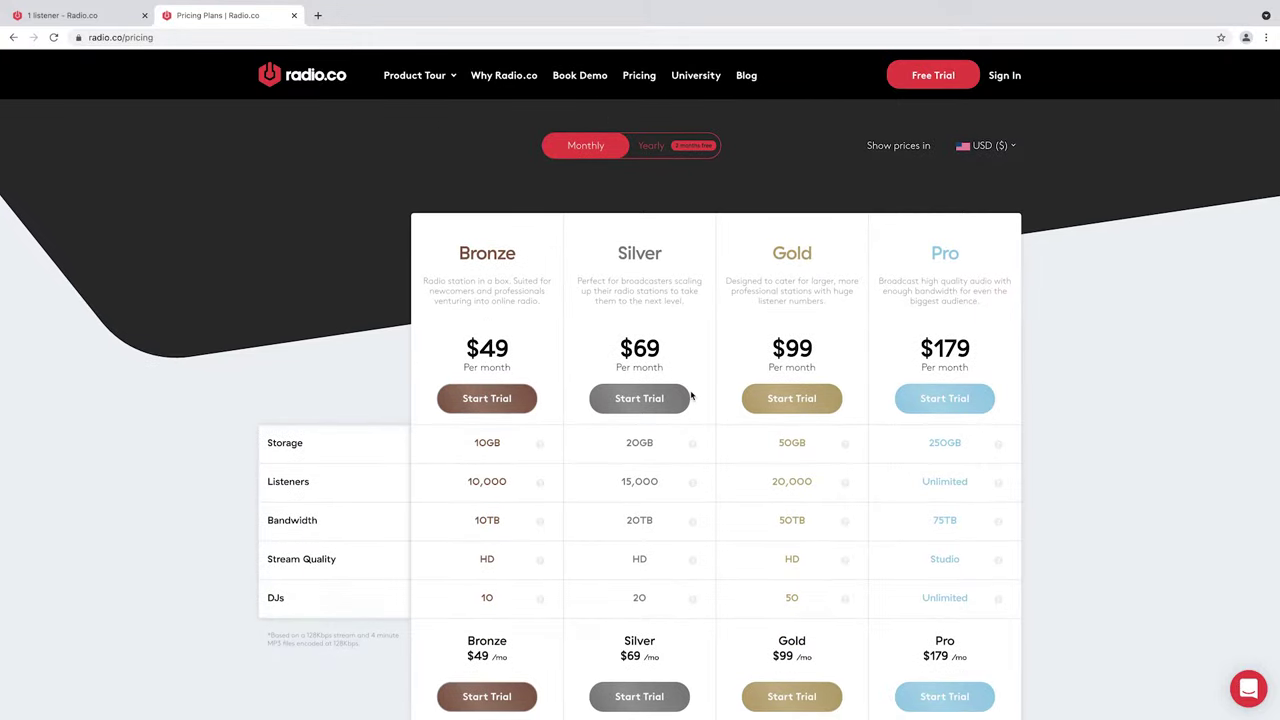
{"action": "scroll", "coordinate": [690, 395], "scroll_direction": "down", "scroll_amount": 5}
{"action": "scroll", "coordinate": [690, 395], "scroll_direction": "down", "scroll_amount": 3}
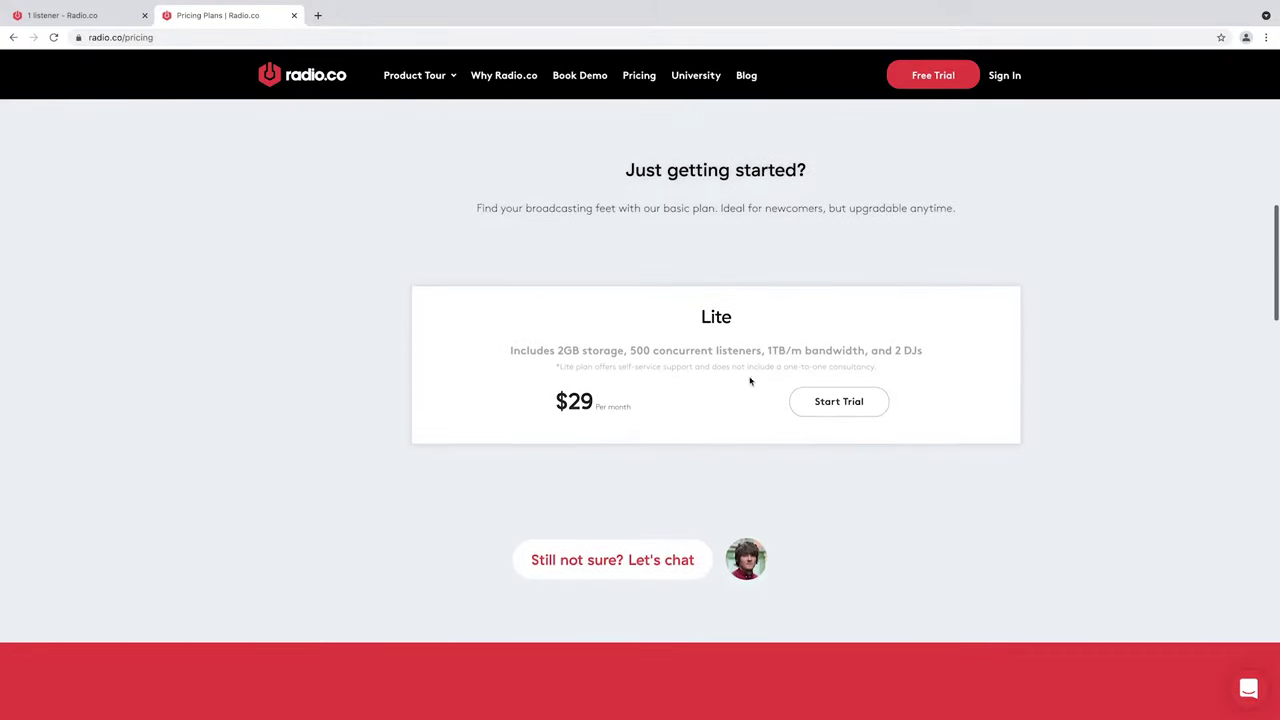
{"action": "scroll", "coordinate": [599, 236], "scroll_direction": "up", "scroll_amount": 7}
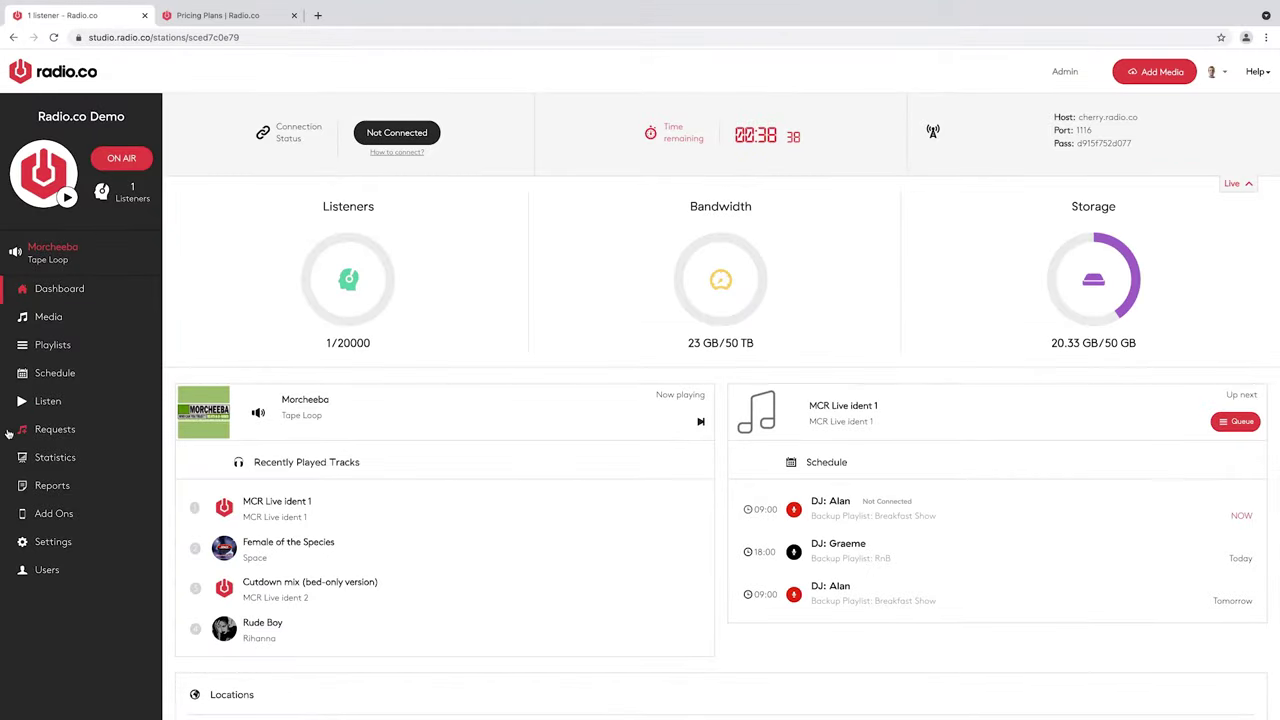
- View the station's media tracks and the options for uploading new media, then close the upload options
{"action": "left_click", "coordinate": [48, 318]}
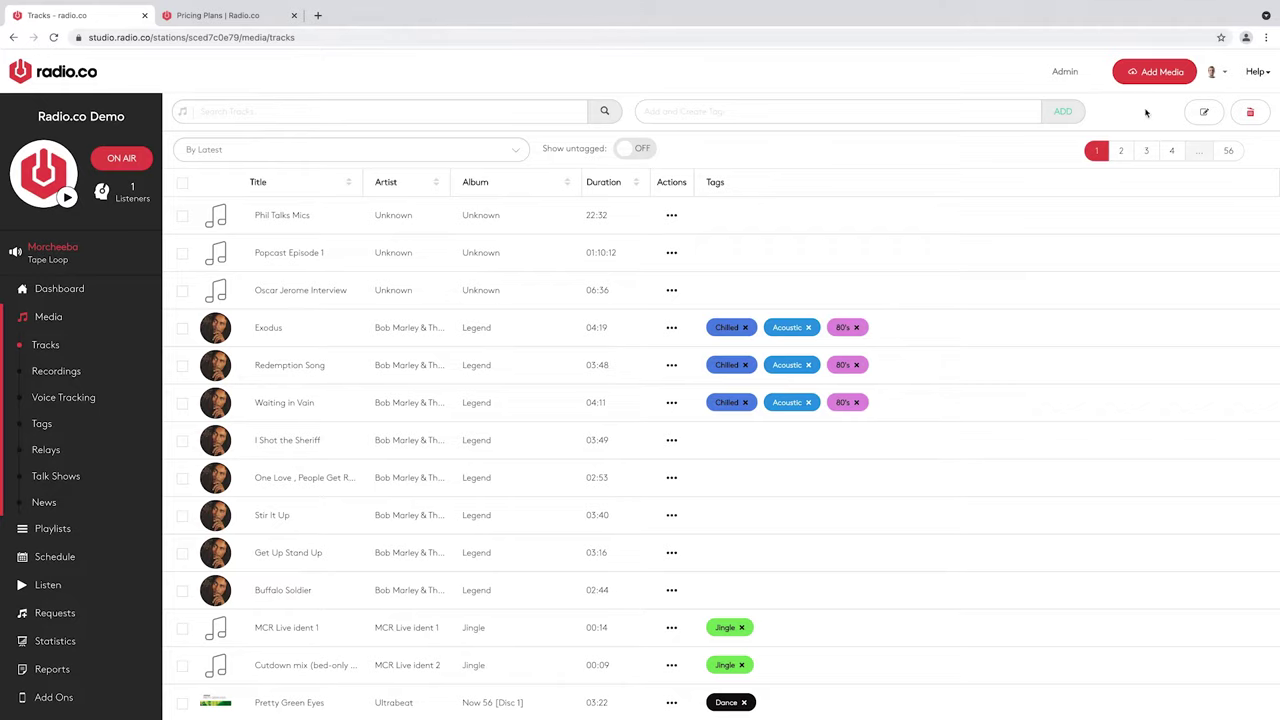
{"action": "left_click", "coordinate": [1152, 78]}
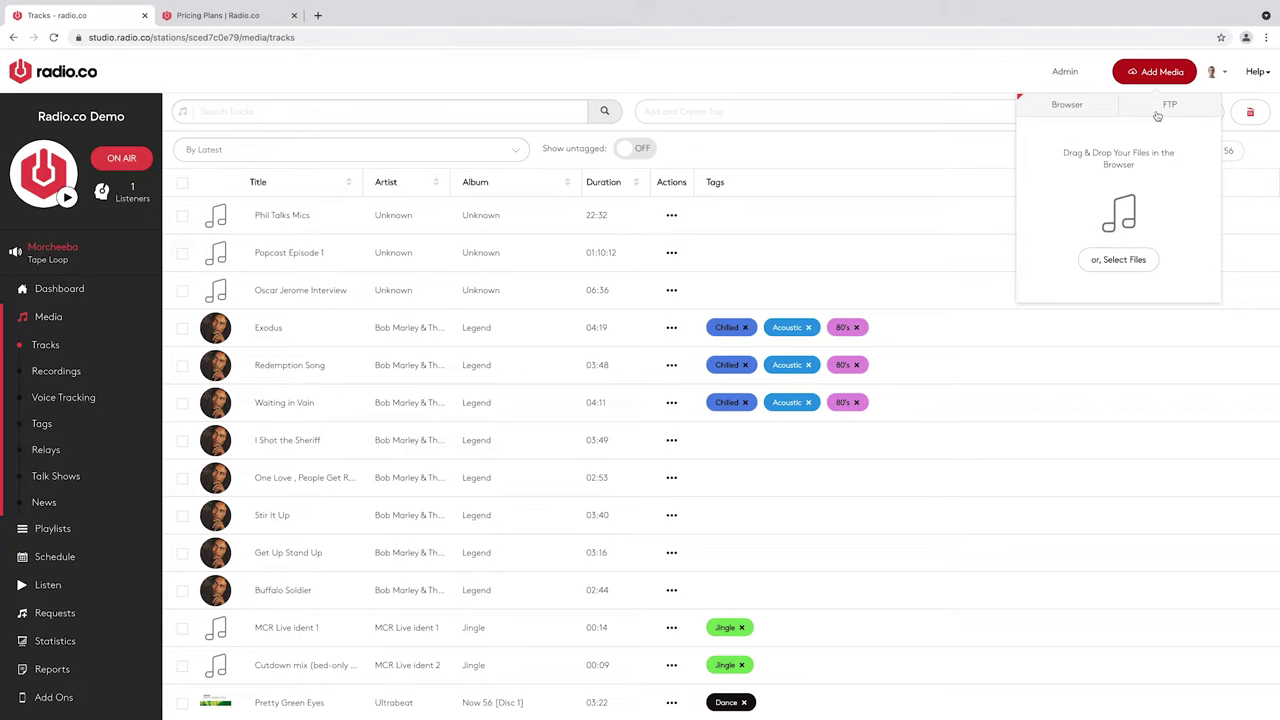
{"action": "left_click", "coordinate": [885, 77]}
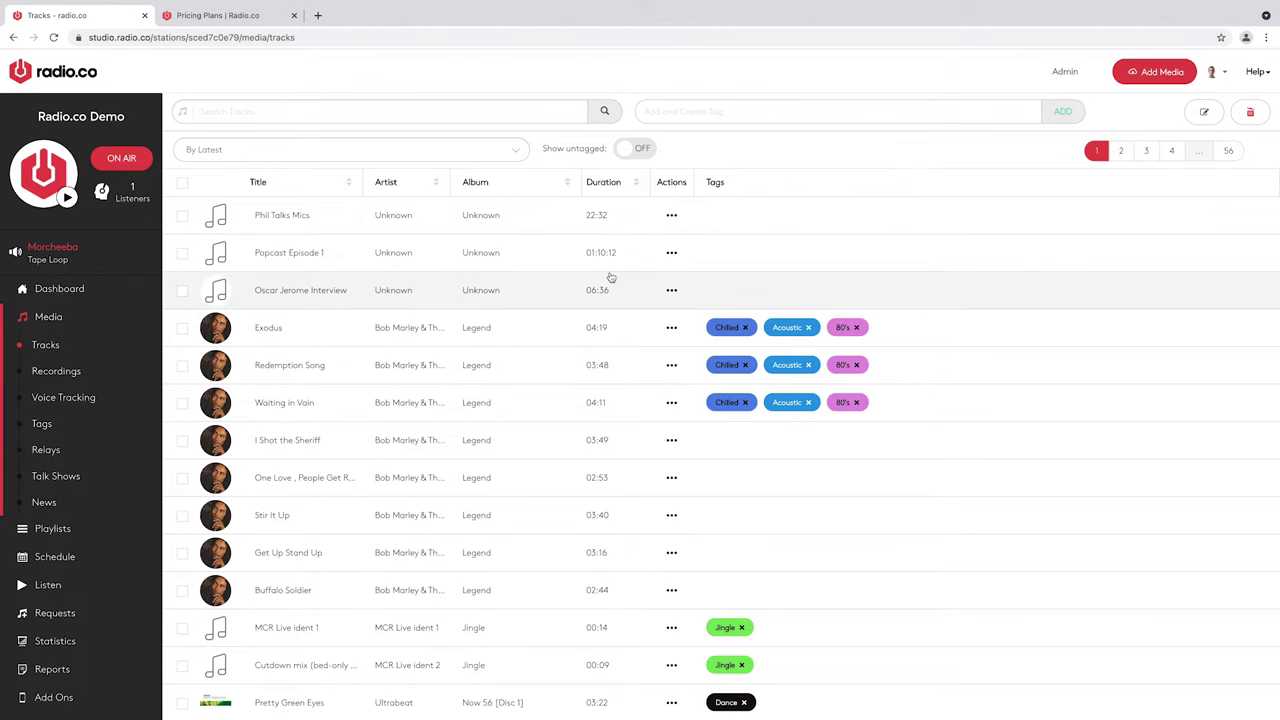
- Examine how the tracks in the media library are tagged
{"action": "scroll", "coordinate": [610, 276], "scroll_direction": "down", "scroll_amount": 3}
{"action": "scroll", "coordinate": [610, 276], "scroll_direction": "down", "scroll_amount": 4}
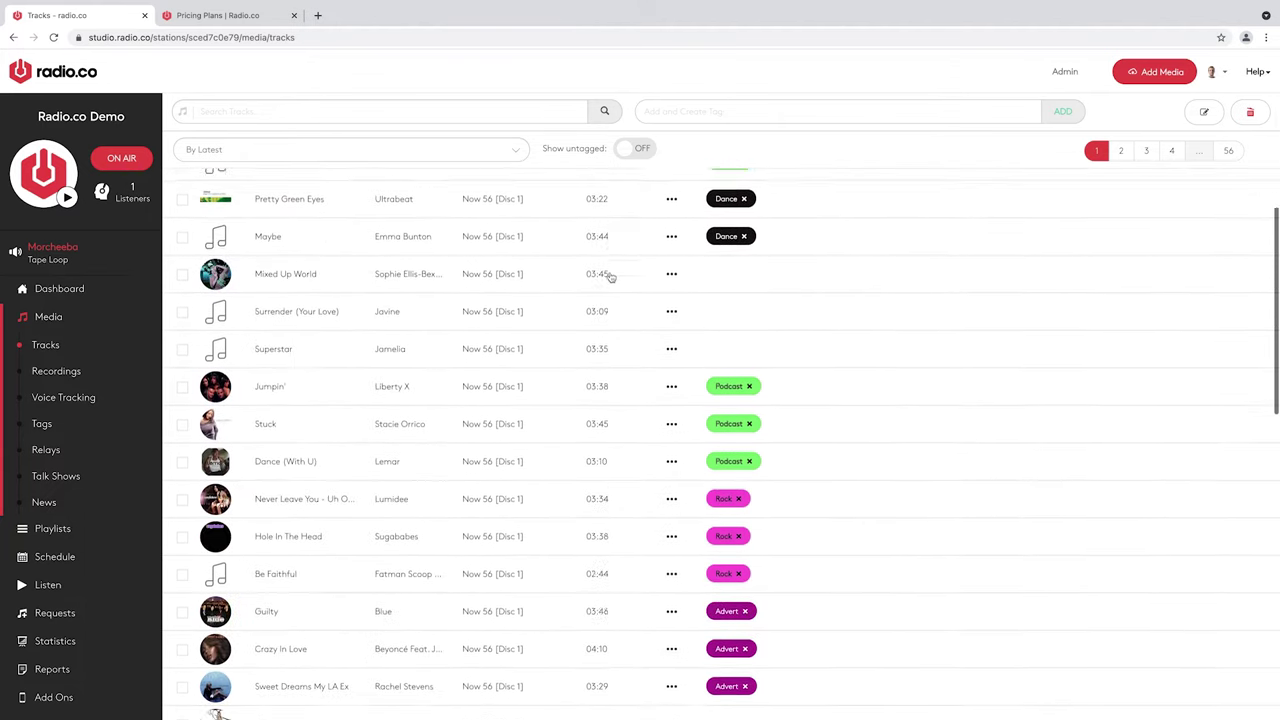
{"action": "scroll", "coordinate": [610, 276], "scroll_direction": "down", "scroll_amount": 3}
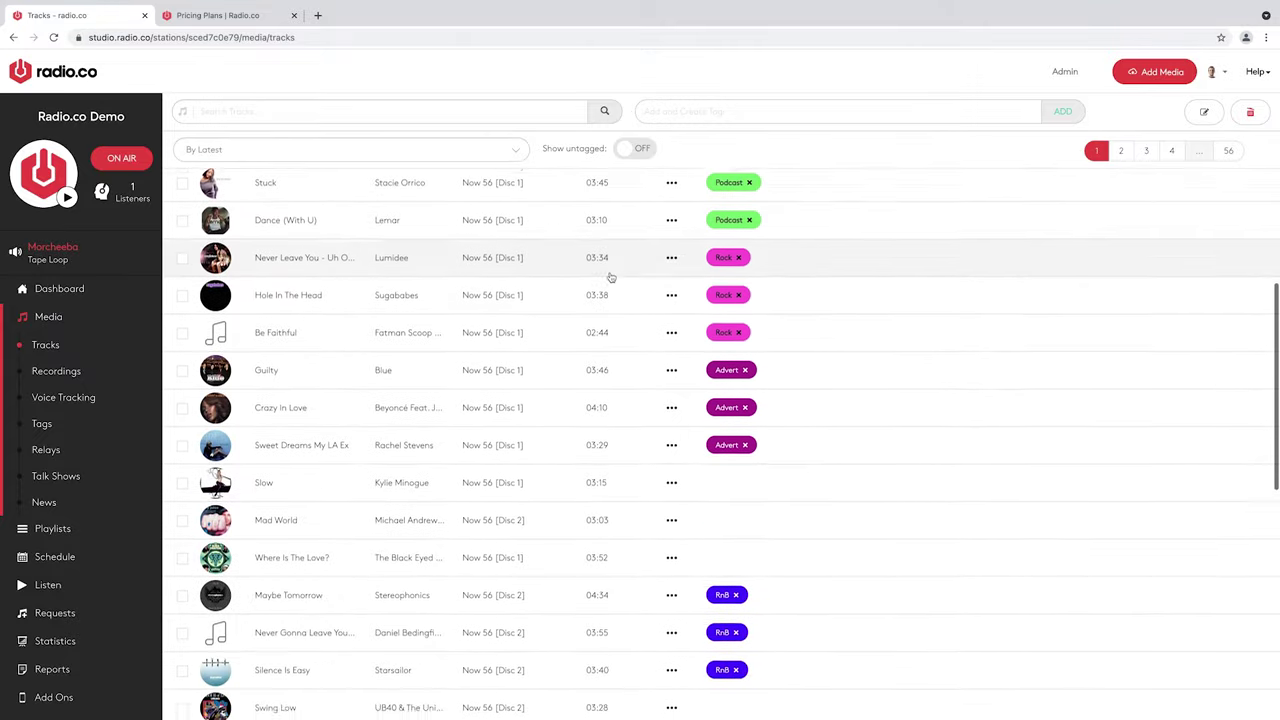
{"action": "scroll", "coordinate": [610, 277], "scroll_direction": "down", "scroll_amount": 2}
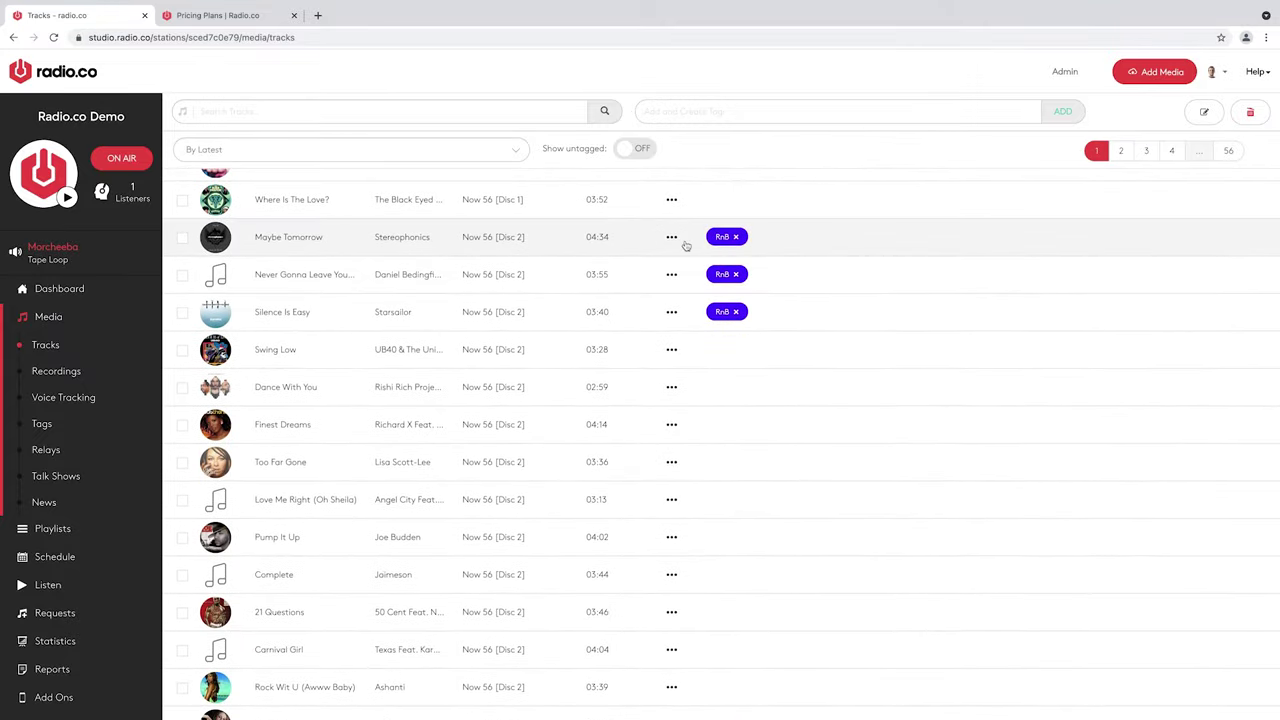
{"action": "scroll", "coordinate": [628, 263], "scroll_direction": "down", "scroll_amount": 1}
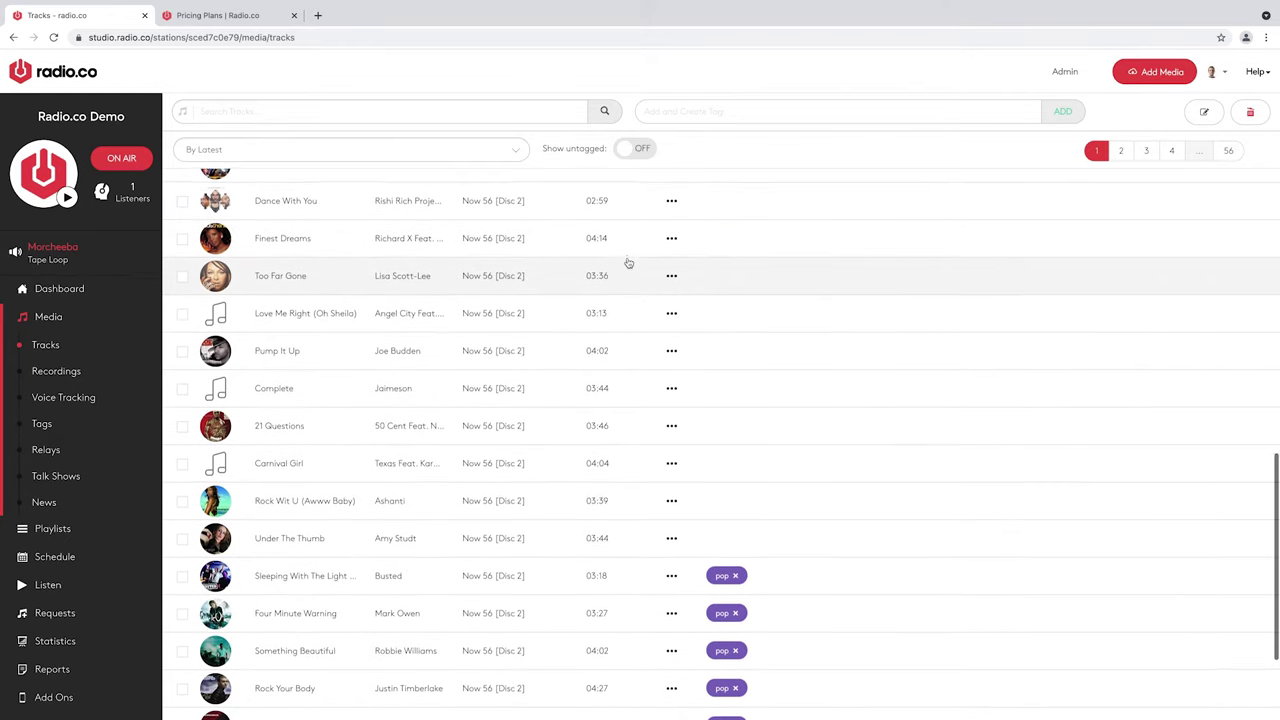
{"action": "scroll", "coordinate": [628, 263], "scroll_direction": "up", "scroll_amount": 1}
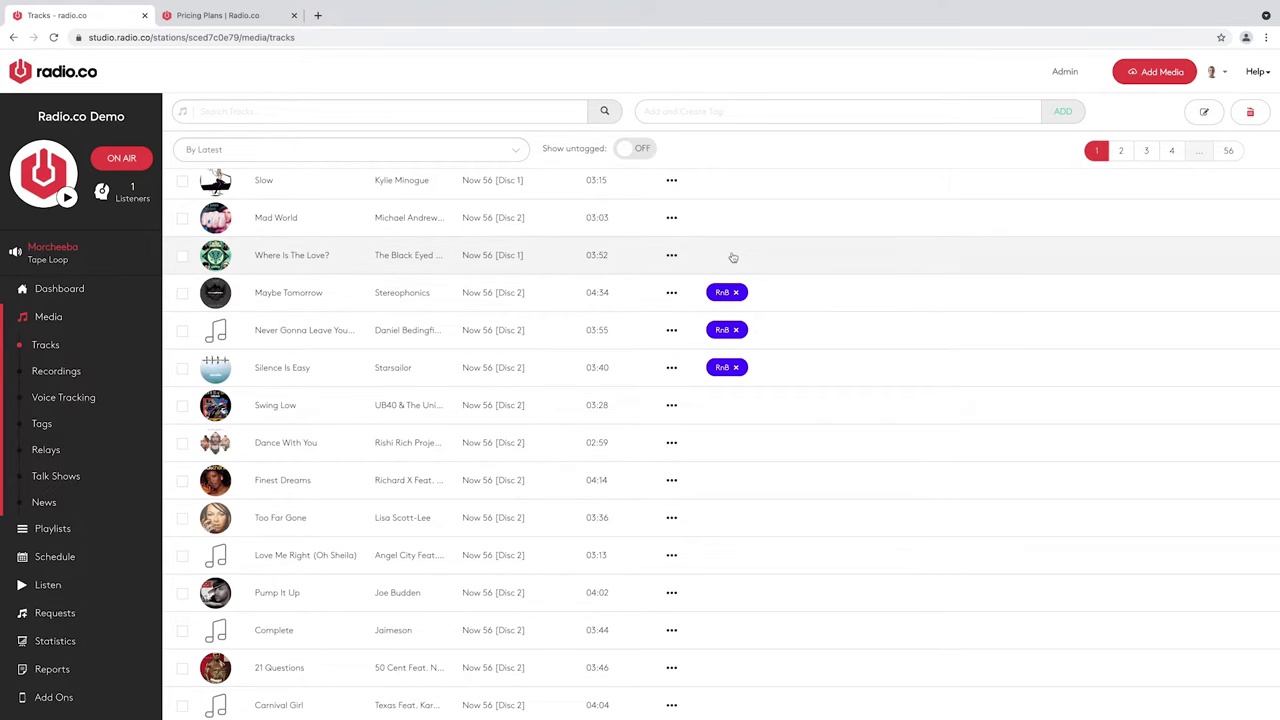
{"action": "scroll", "coordinate": [733, 257], "scroll_direction": "up", "scroll_amount": 4}
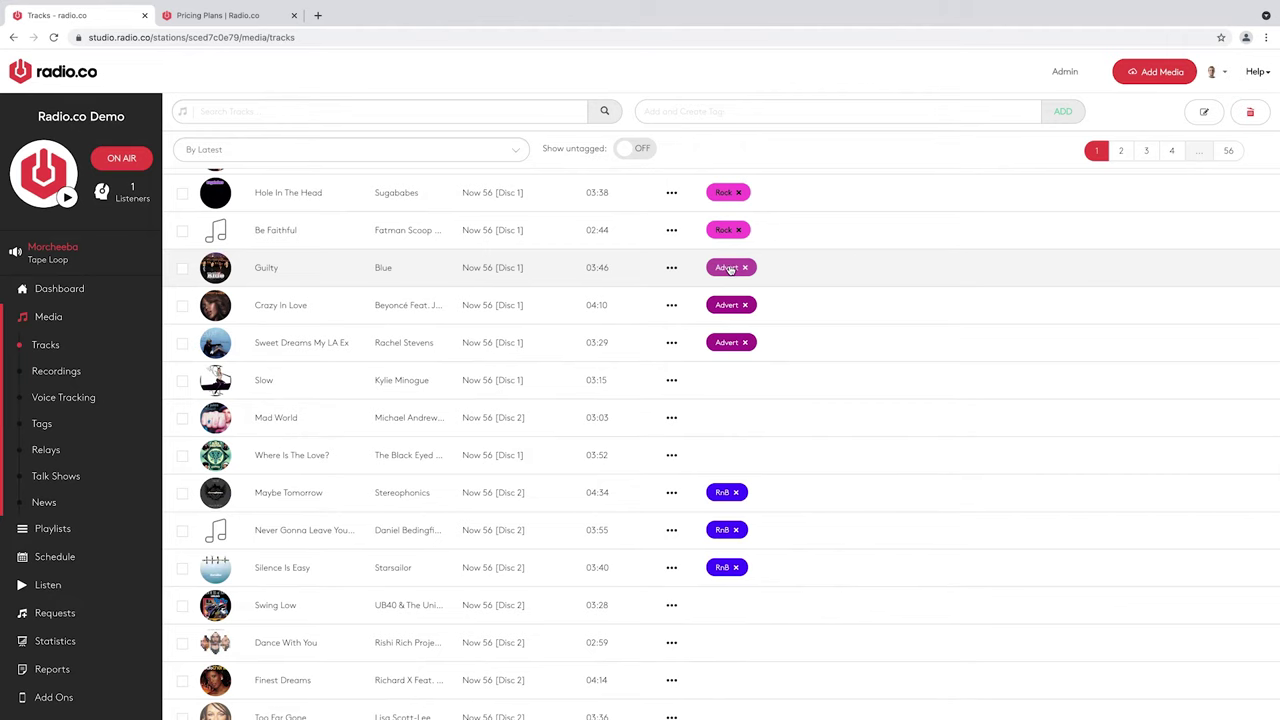
{"action": "scroll", "coordinate": [740, 260], "scroll_direction": "up", "scroll_amount": 4}
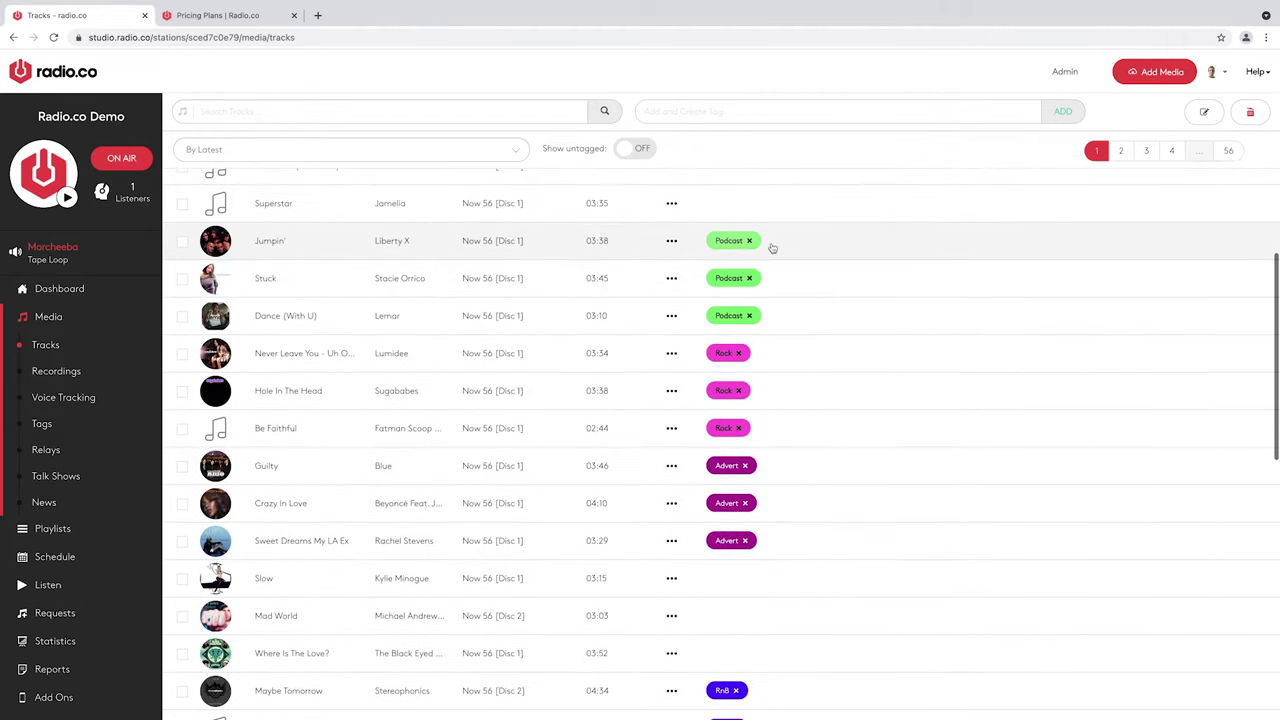
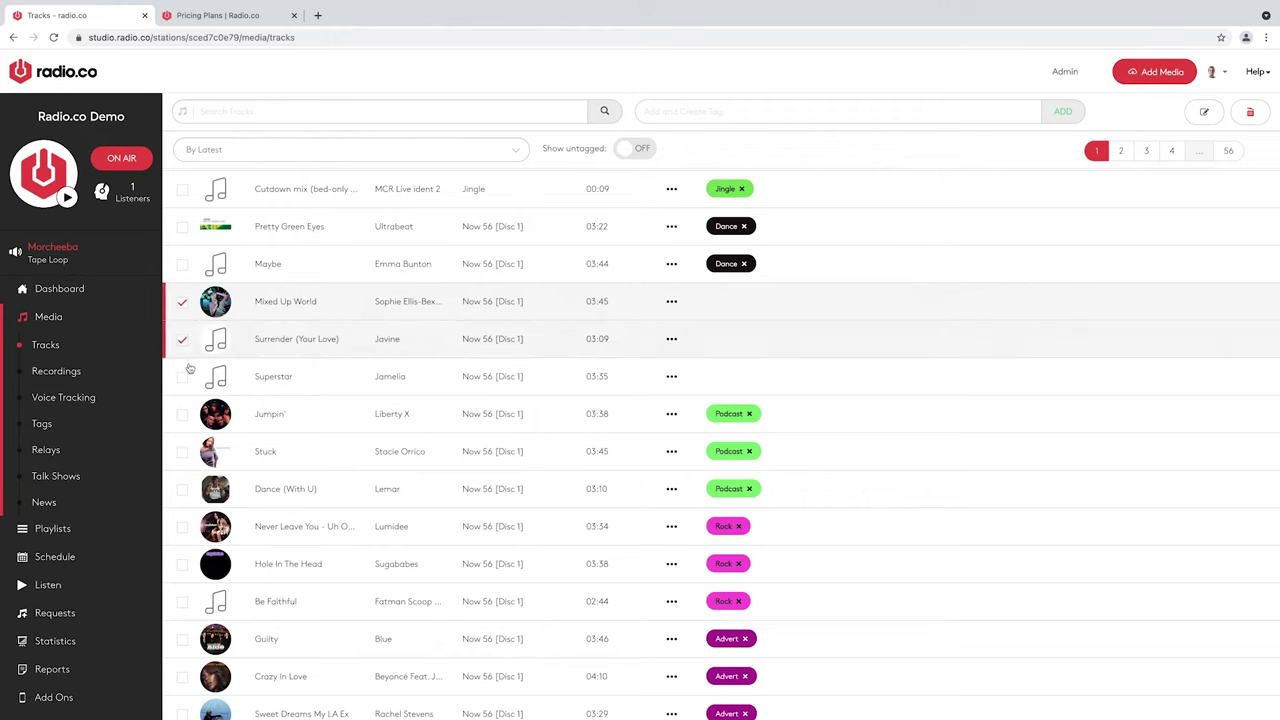
- Add the new tag "Pop 2000s" to the tracks Mixed Up World, Surrender (Your Love) and Superstar
{"action": "left_click", "coordinate": [182, 380]}
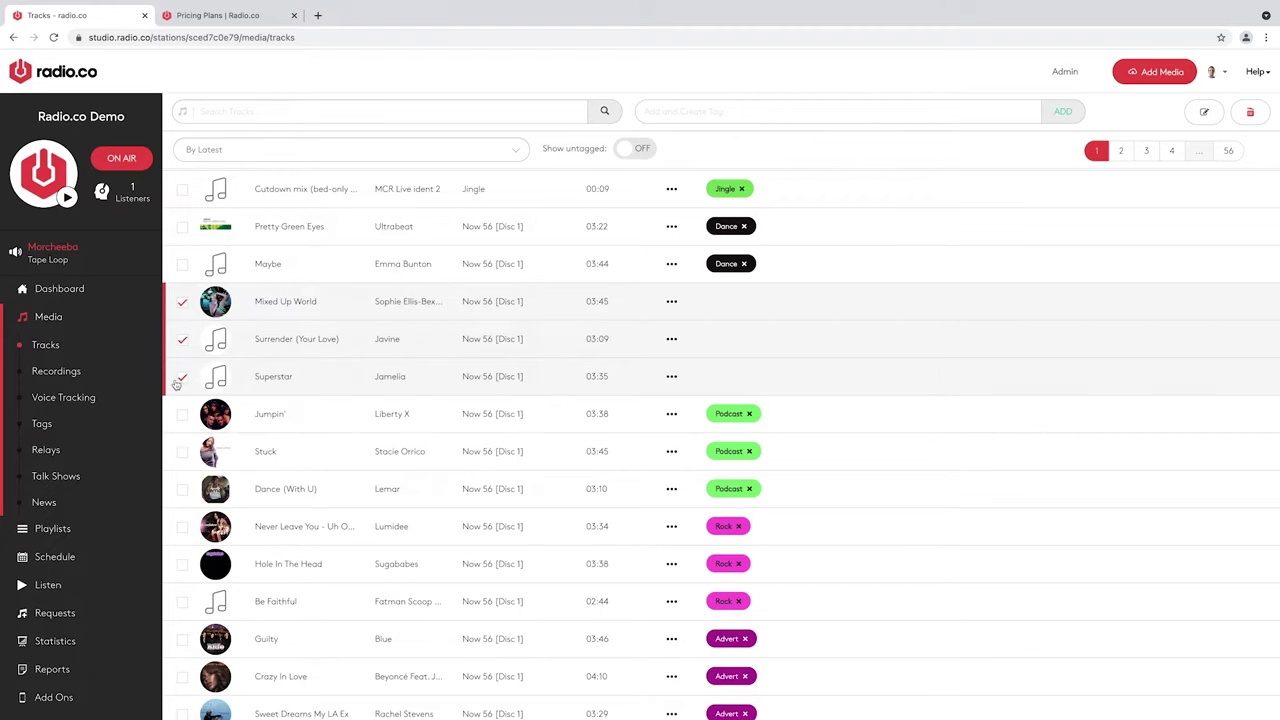
{"action": "left_click", "coordinate": [672, 110]}
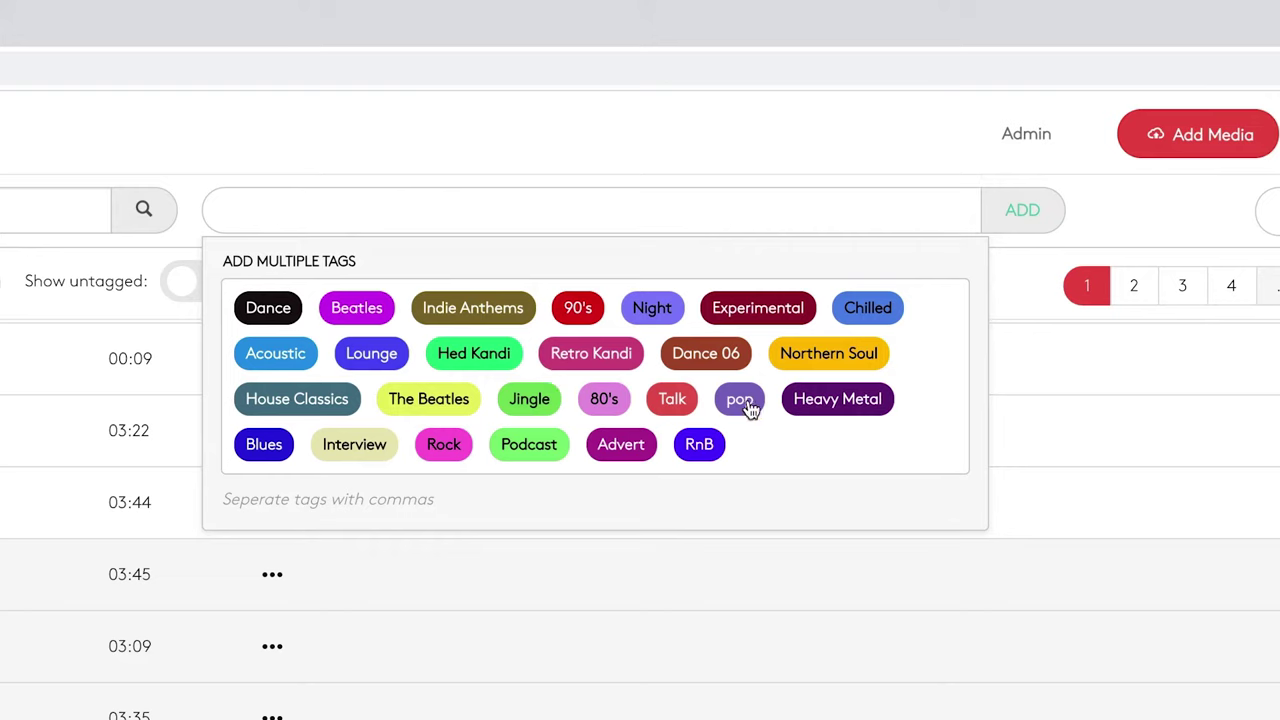
{"action": "type", "text": "Pop 2000s"}
{"action": "key", "text": "Return"}
{"action": "left_click", "coordinate": [1021, 214]}
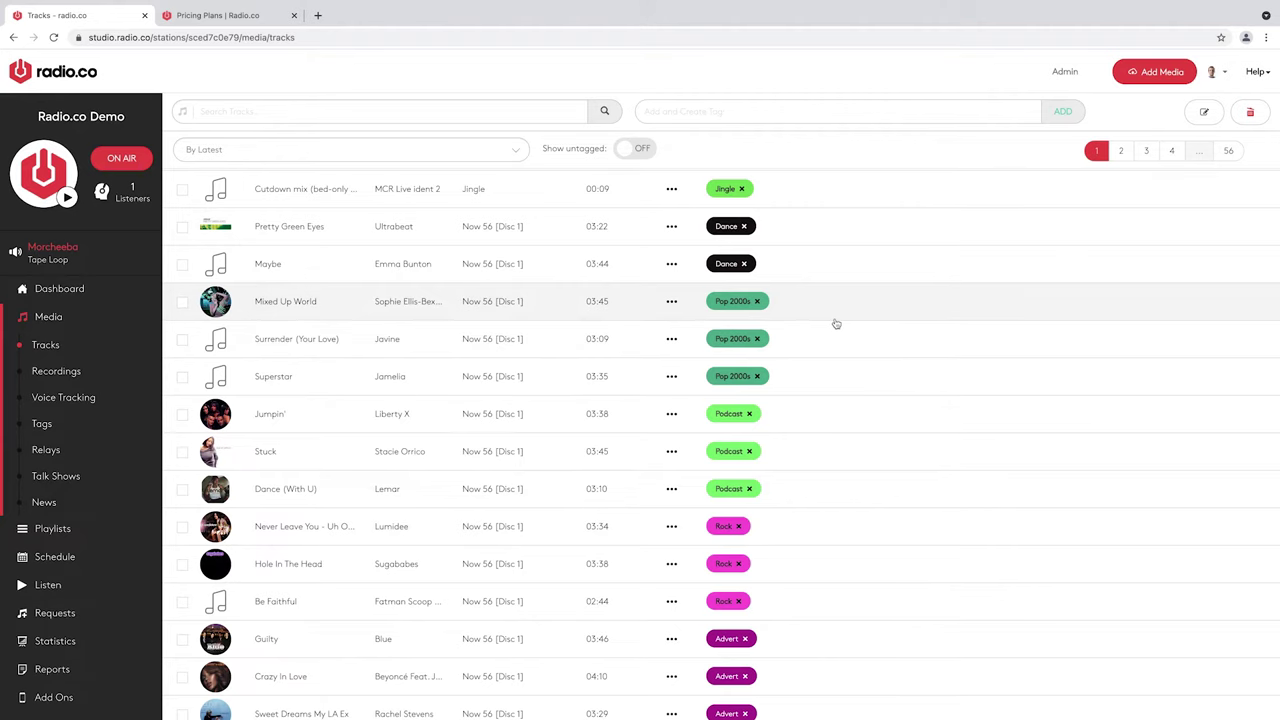
- Review the station's full list of media tags and how many tracks use each one
{"action": "left_click", "coordinate": [41, 425]}
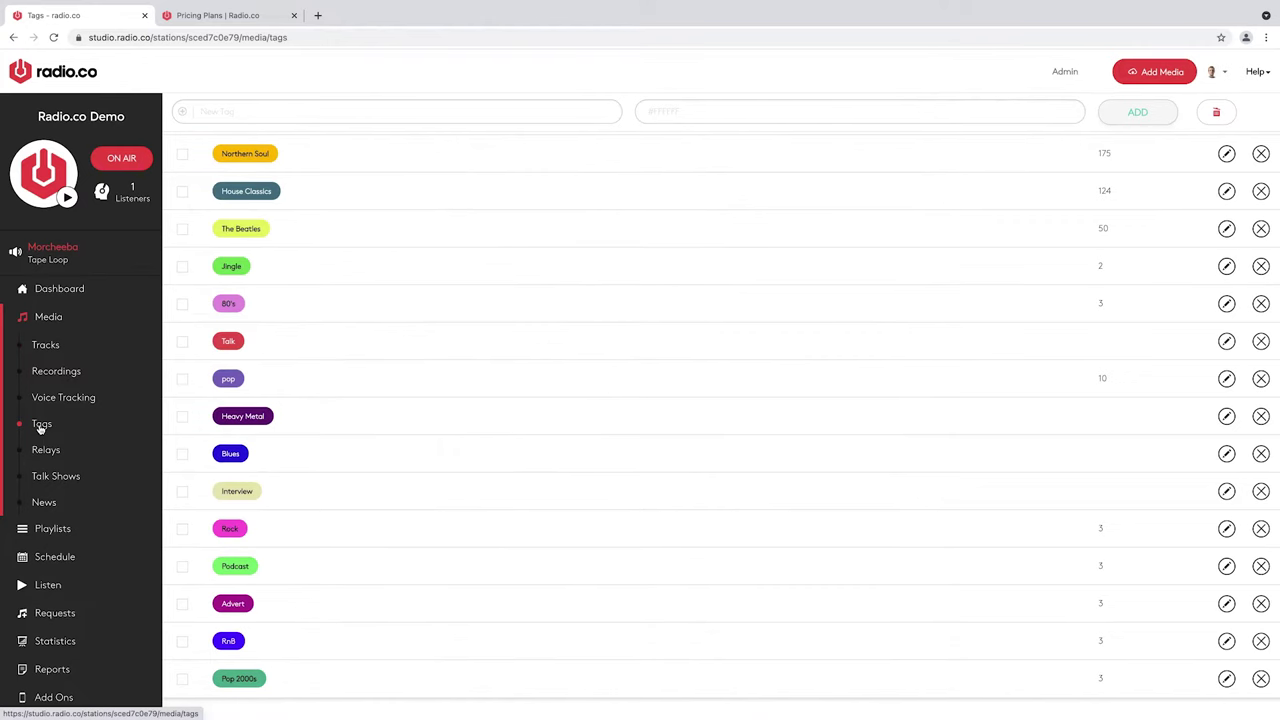
{"action": "scroll", "coordinate": [330, 210], "scroll_direction": "up", "scroll_amount": 3}
{"action": "scroll", "coordinate": [334, 214], "scroll_direction": "down", "scroll_amount": 4}
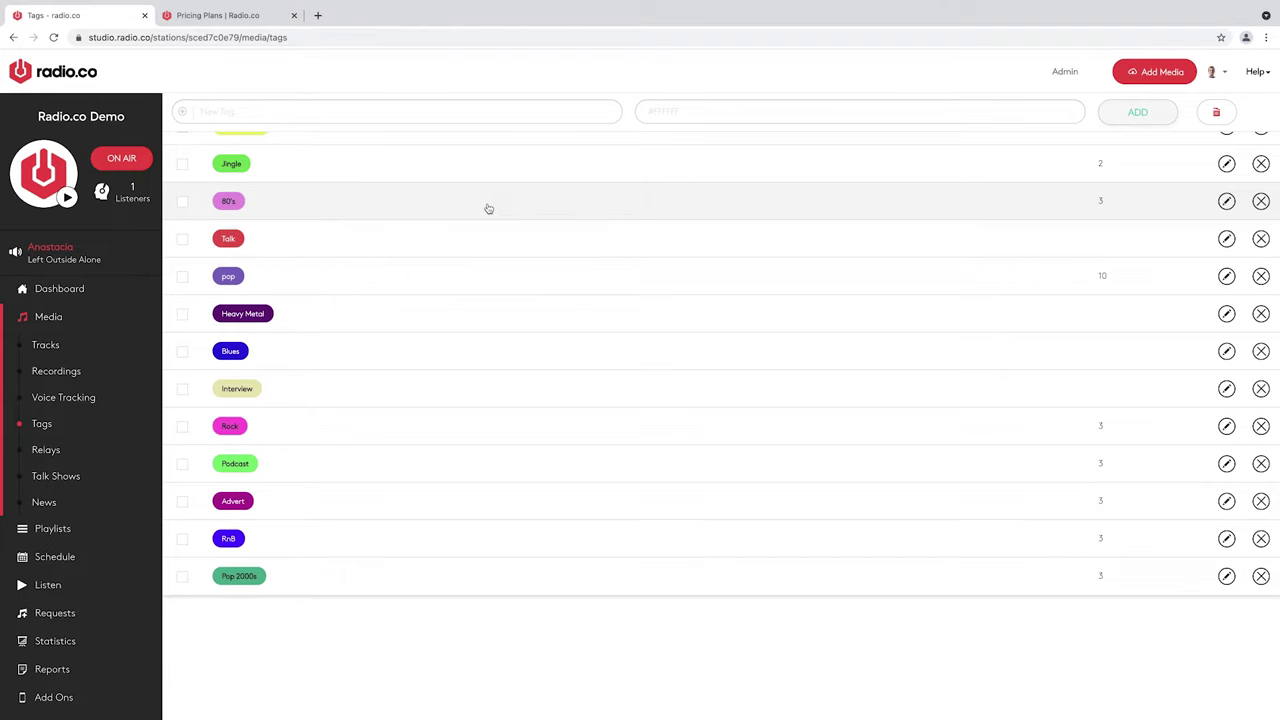
{"action": "scroll", "coordinate": [488, 208], "scroll_direction": "up", "scroll_amount": 5}
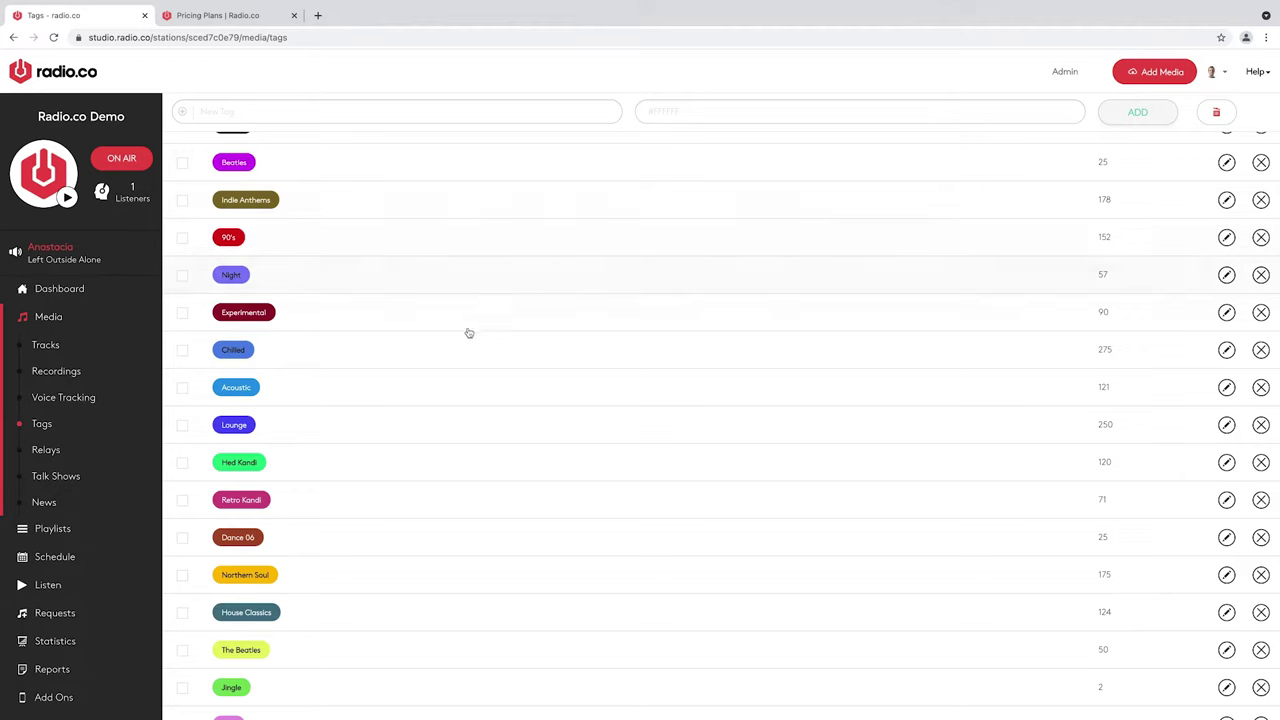
- View the Mixcloud upload form for the recording 21:00-03.07.2021 and close it without uploading
{"action": "left_click", "coordinate": [44, 374]}
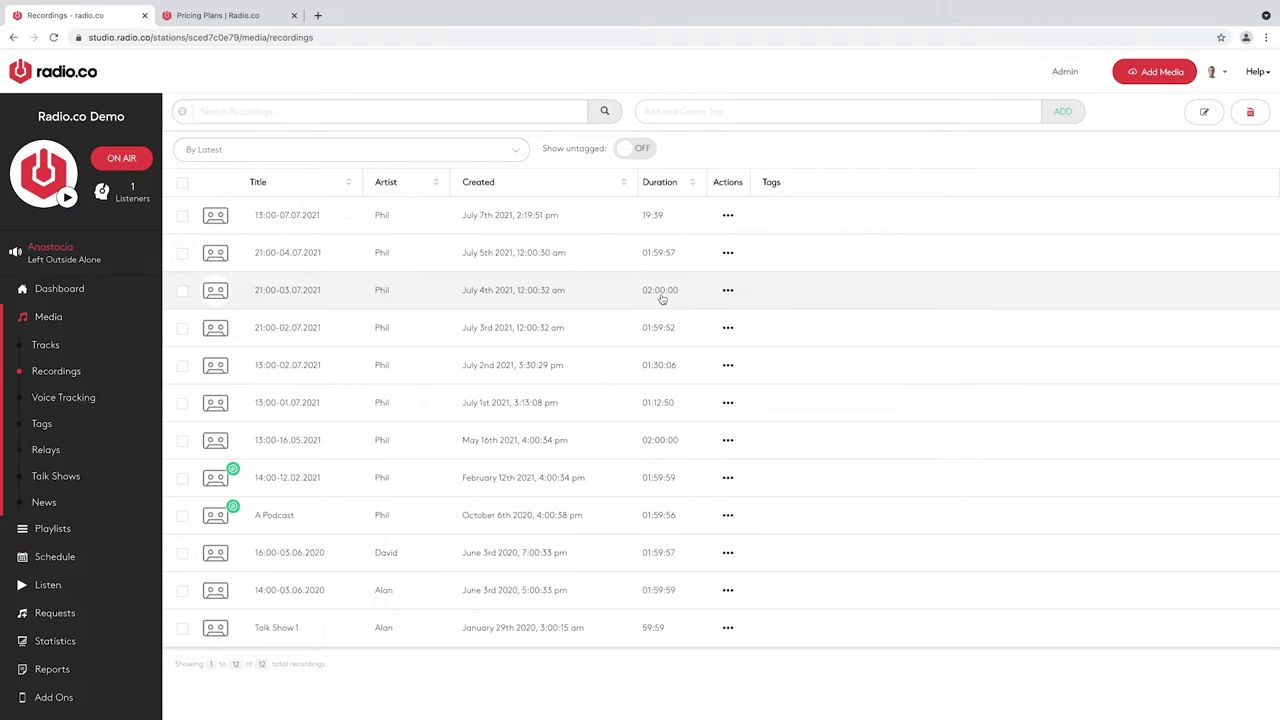
{"action": "left_click", "coordinate": [727, 292]}
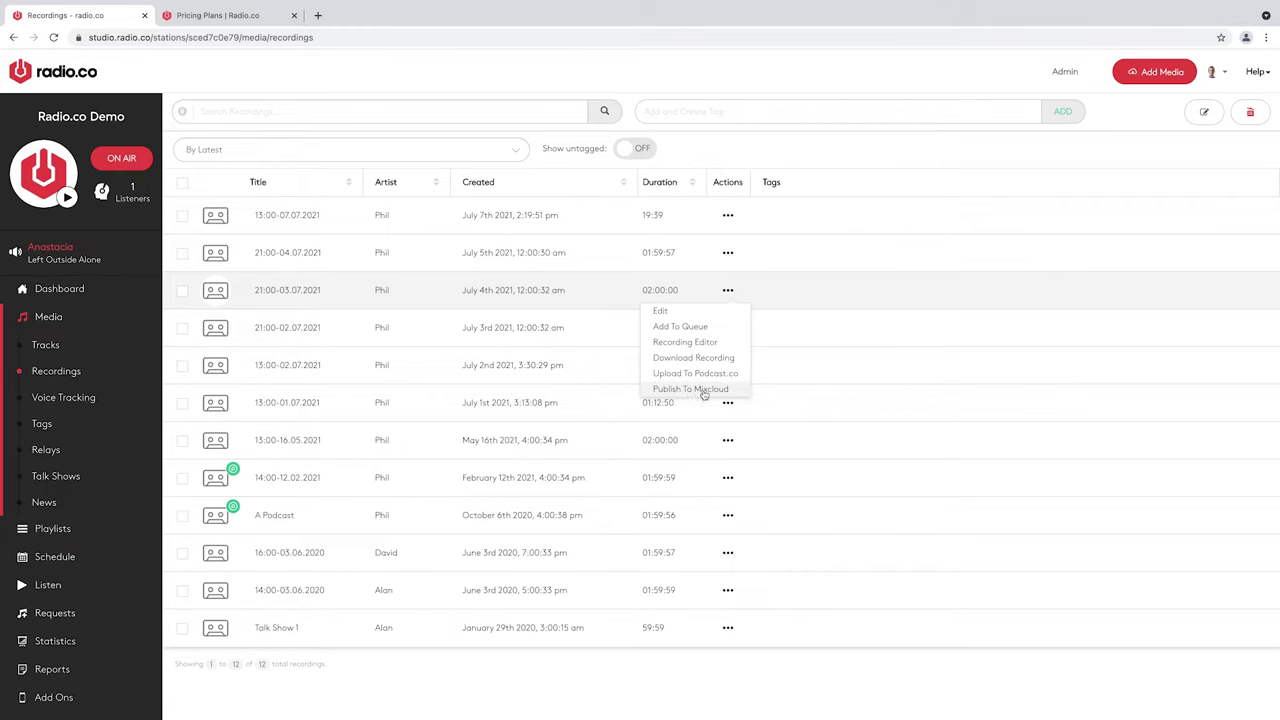
{"action": "left_click", "coordinate": [688, 395]}
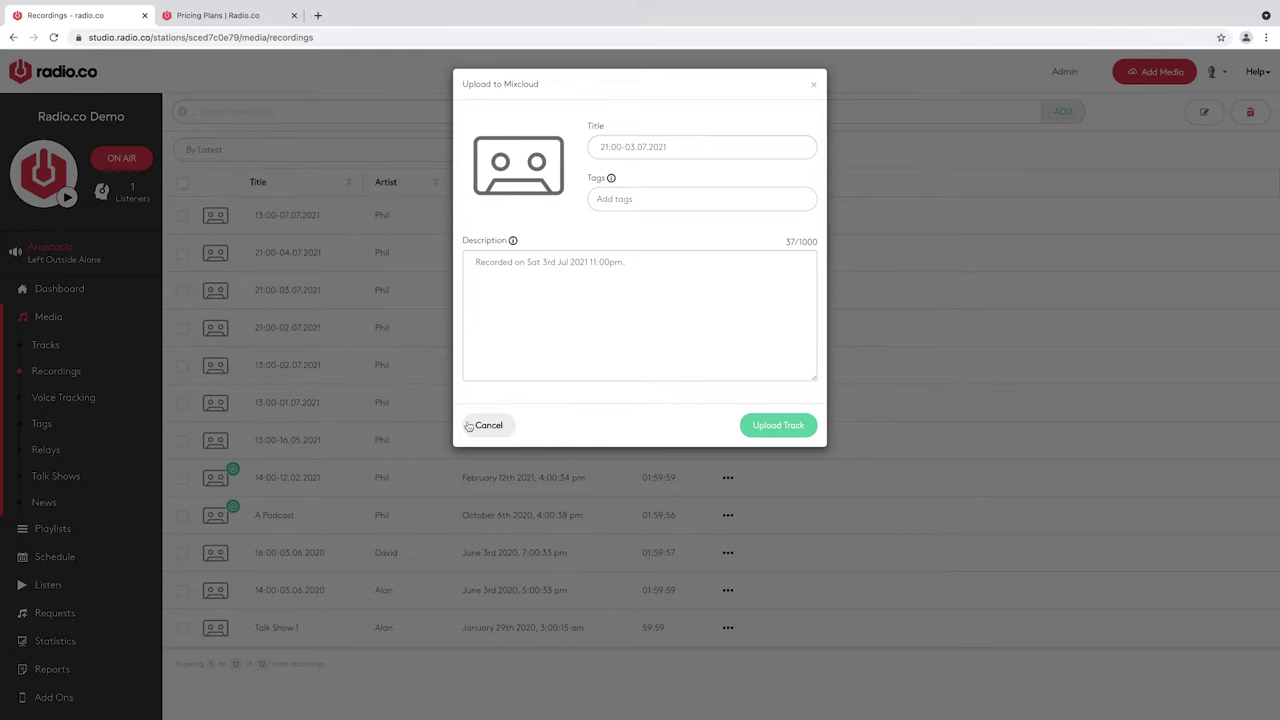
{"action": "left_click", "coordinate": [497, 431]}
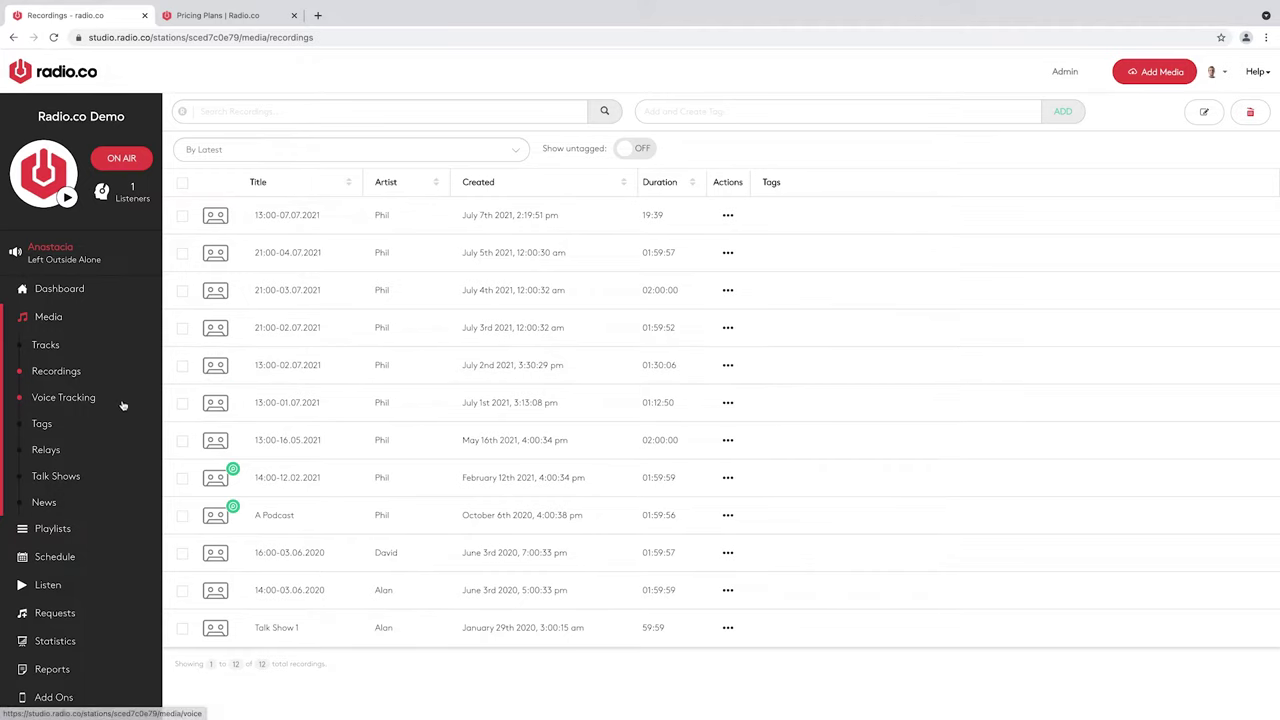
- View the station's voice tracks and its list of relays
{"action": "left_click", "coordinate": [44, 399]}
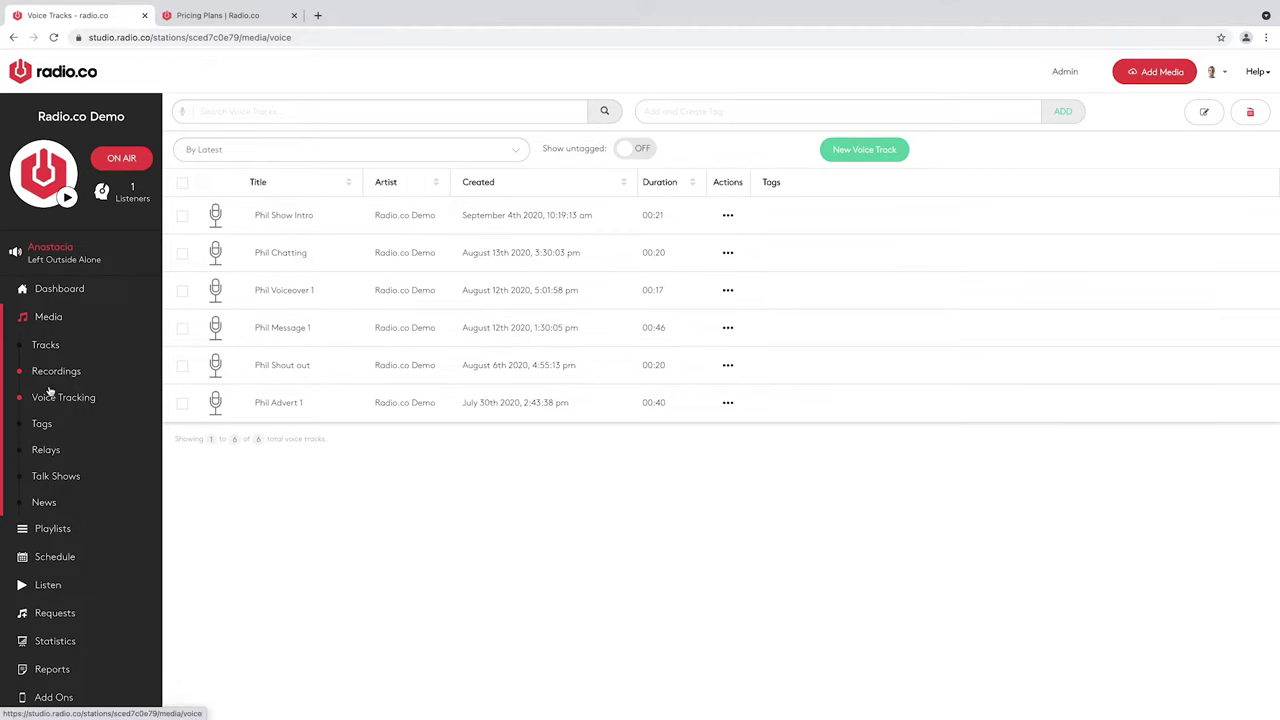
{"action": "left_click", "coordinate": [44, 451]}
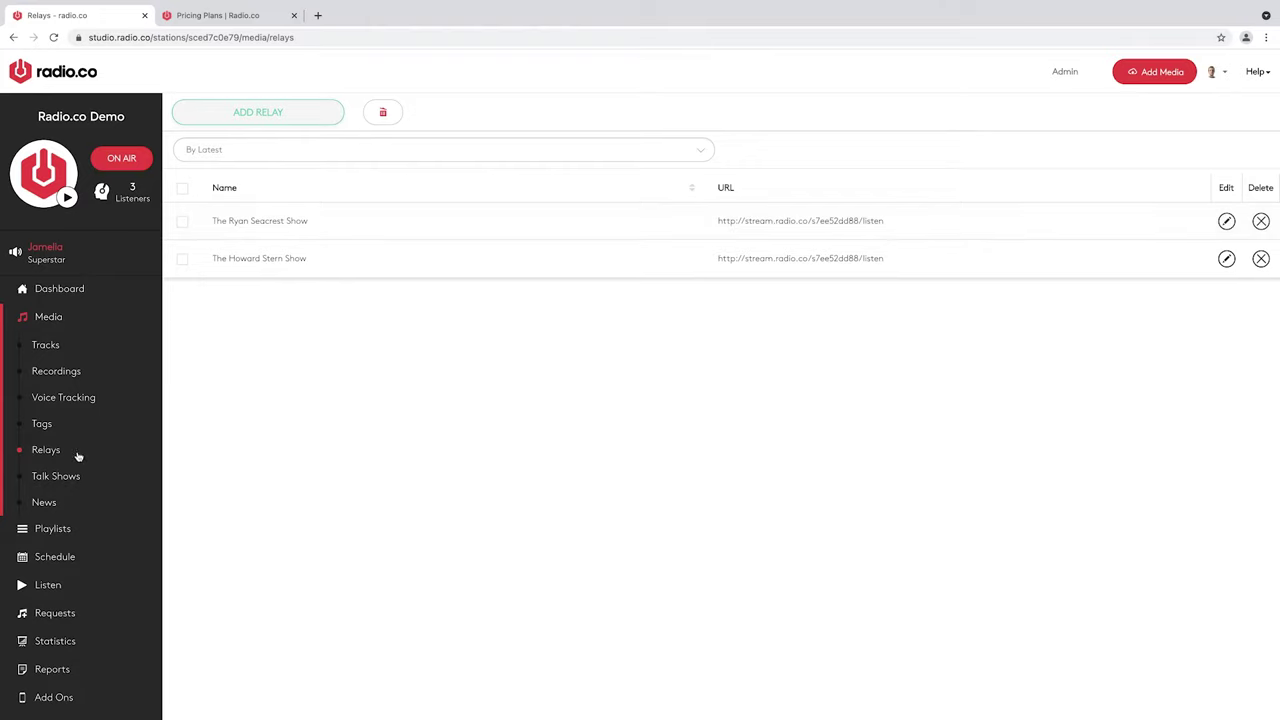
- Start a session for the last talk show in the pending talks list
{"action": "left_click", "coordinate": [64, 478]}
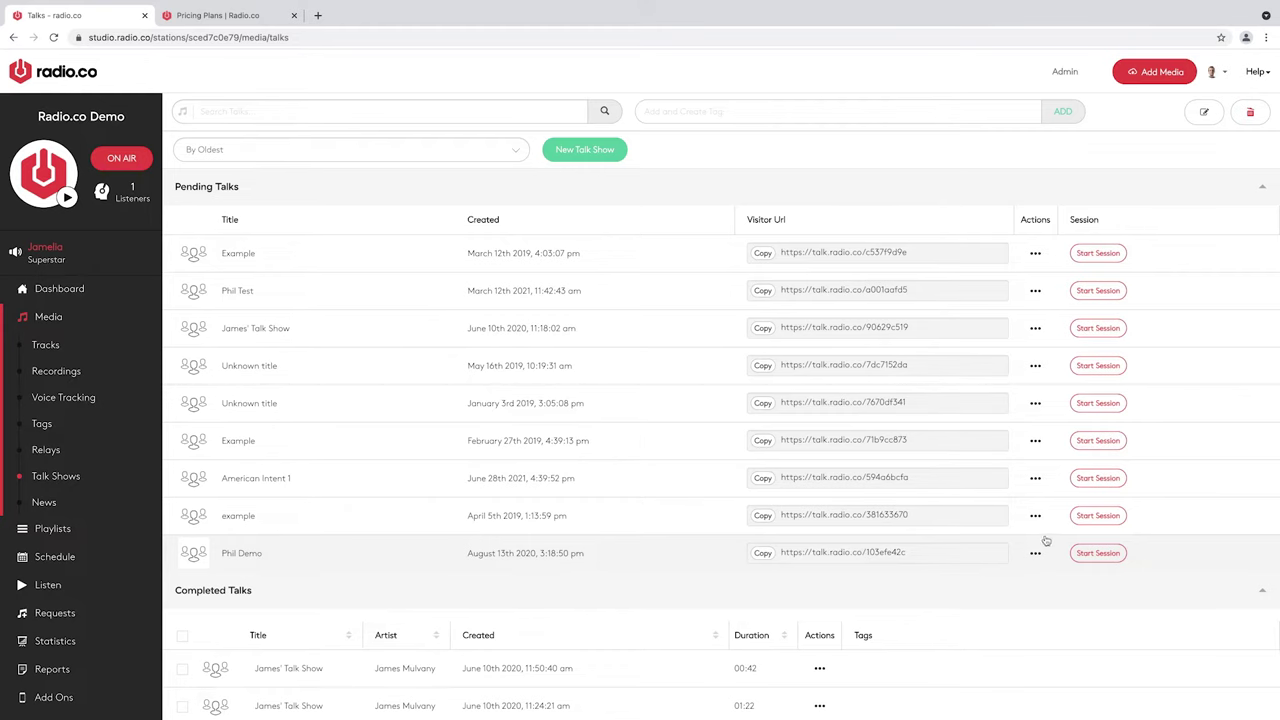
{"action": "left_click", "coordinate": [1107, 557]}
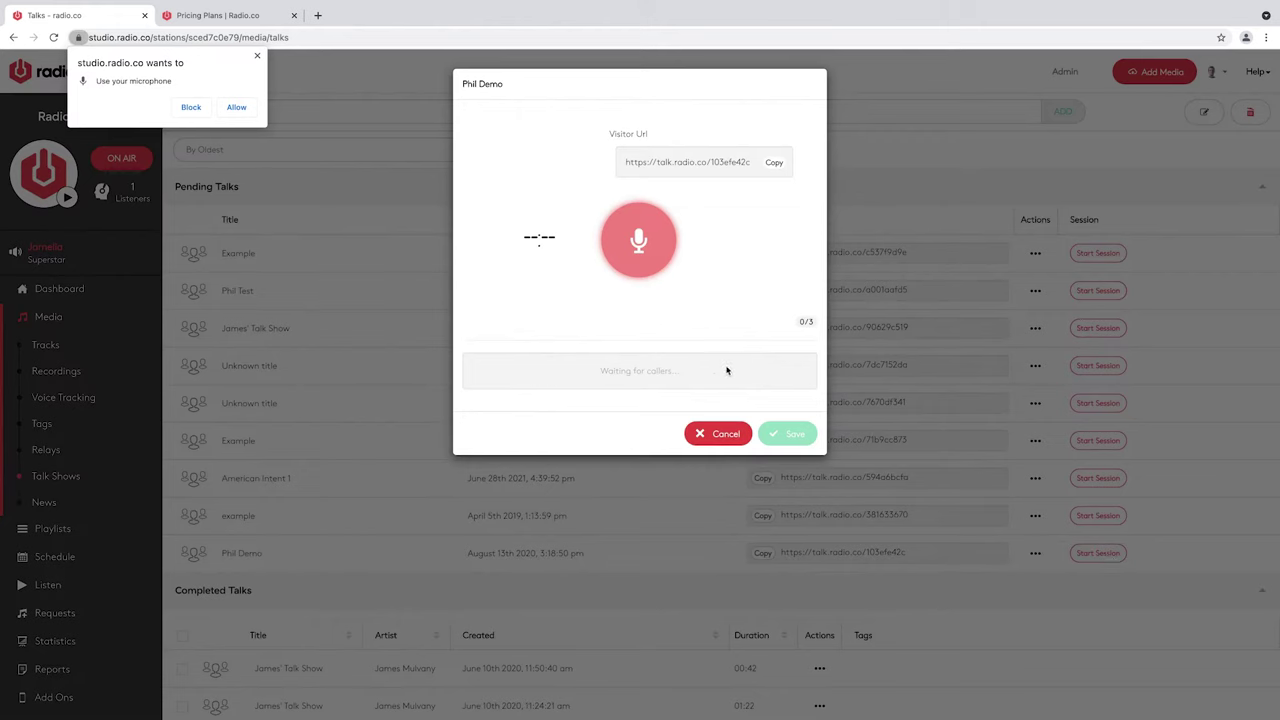
- Allow microphone access for the talk show session and choose Scarlett 2i2 USB (1235:8202) as its input device
{"action": "left_click", "coordinate": [234, 107]}
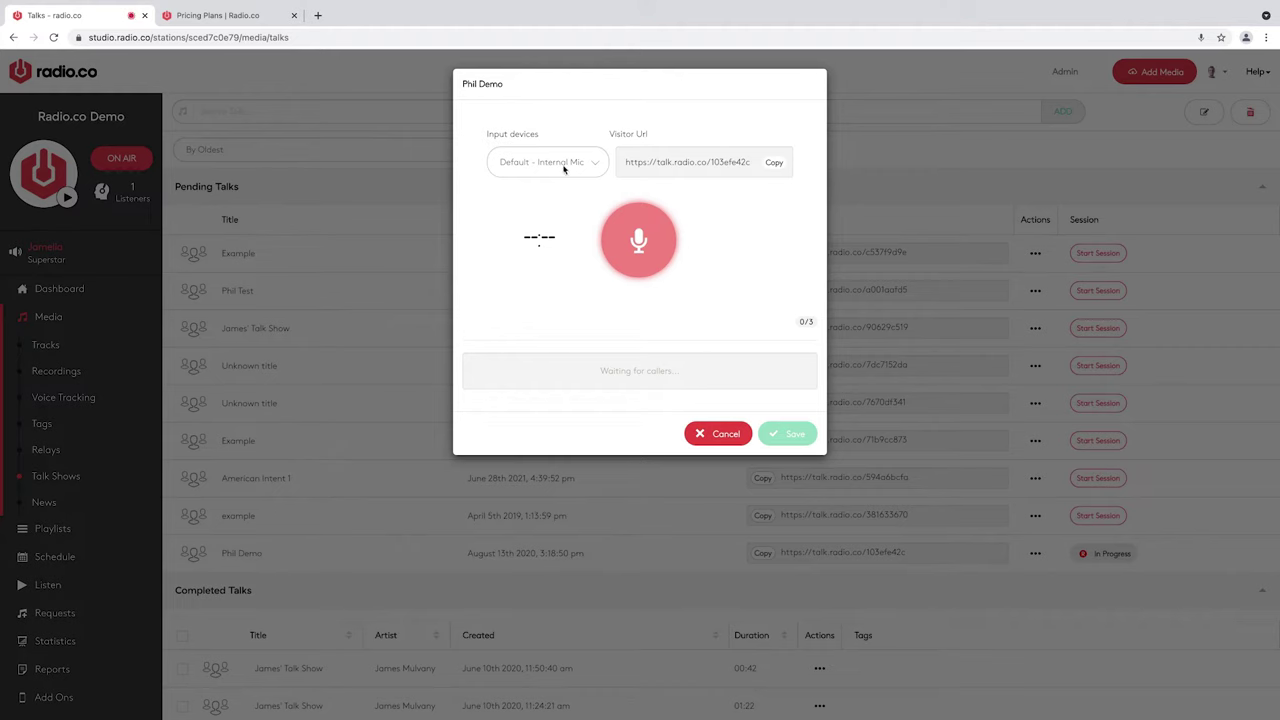
{"action": "left_click", "coordinate": [564, 169]}
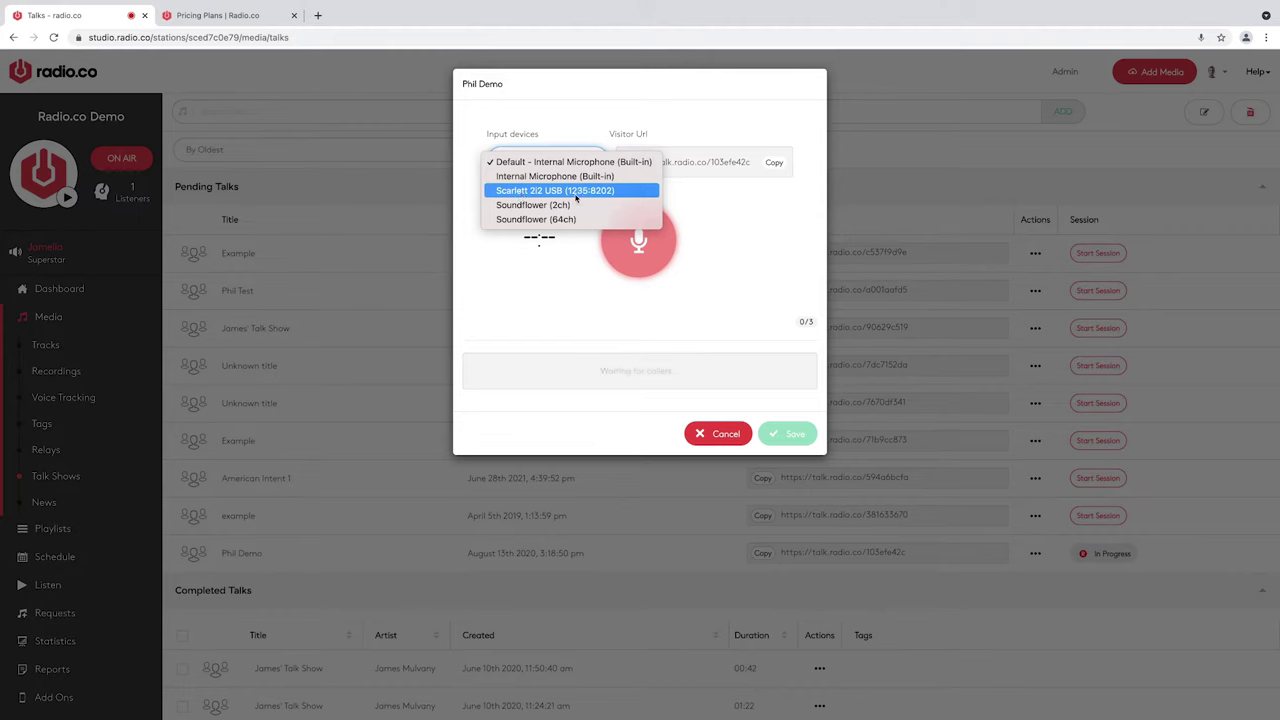
{"action": "left_click", "coordinate": [581, 197]}
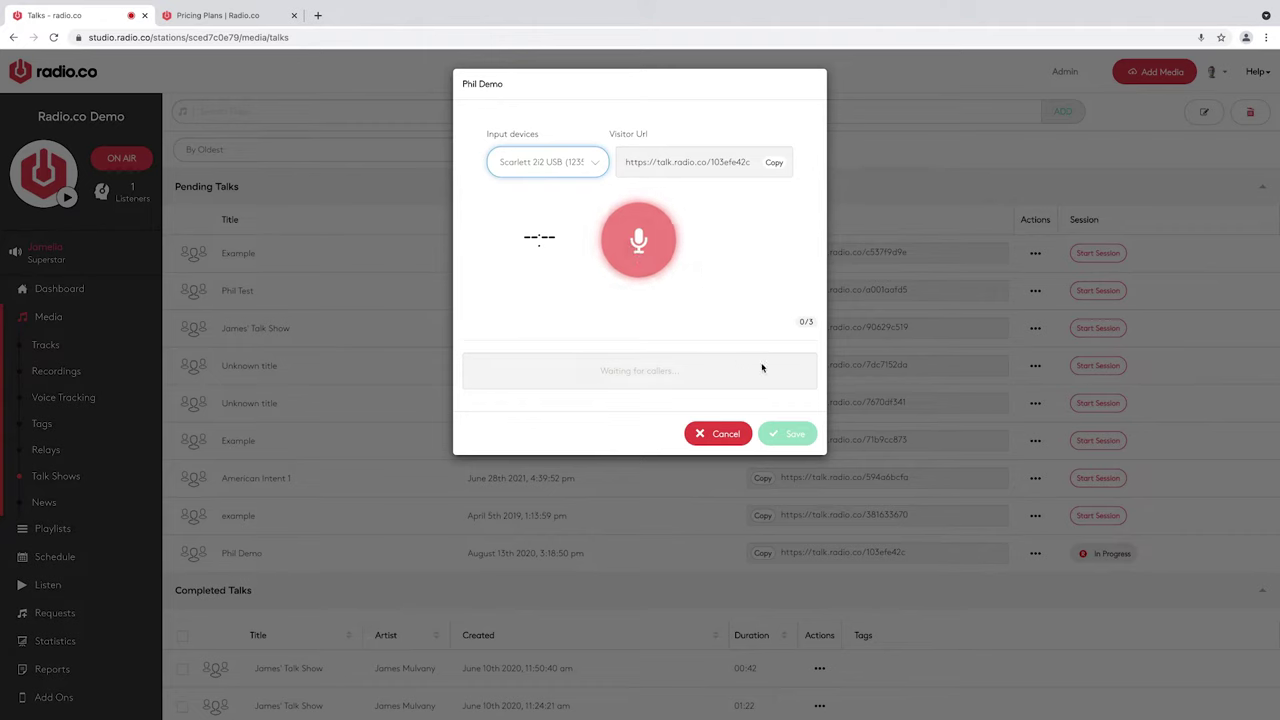
- Cancel the talk show session without saving and look over the pending and completed talks
{"action": "left_click", "coordinate": [720, 438]}
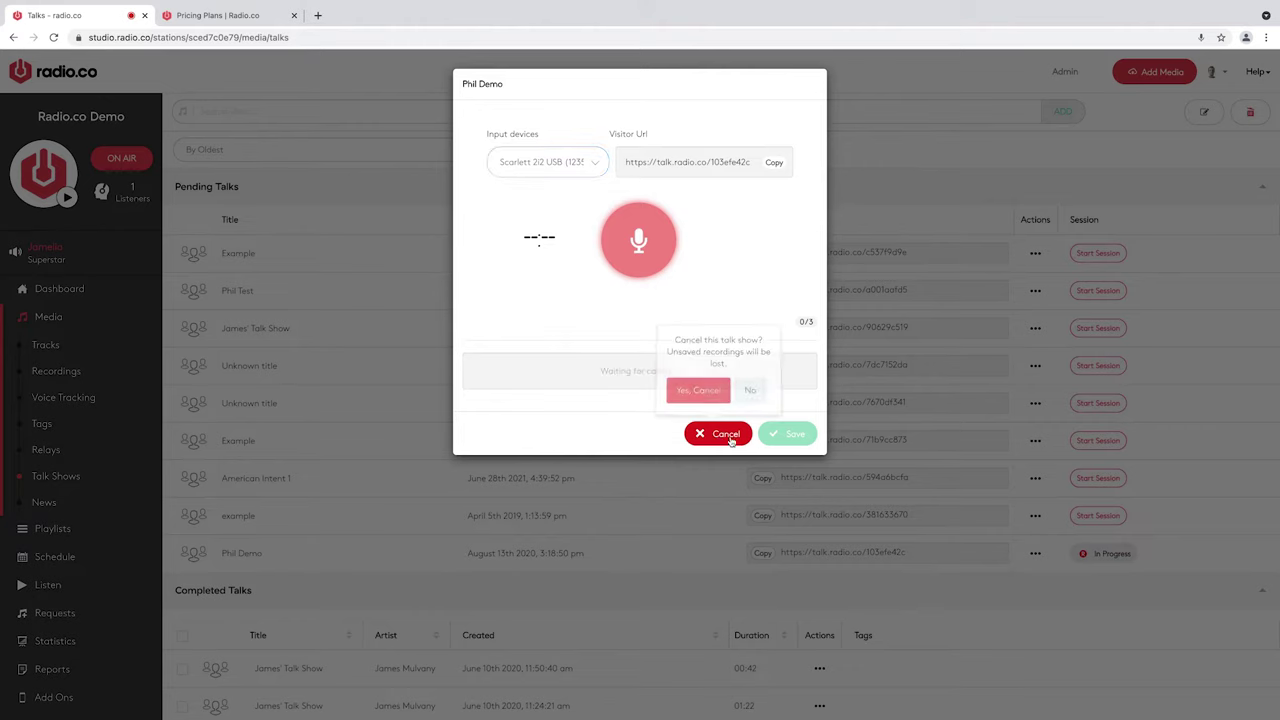
{"action": "left_click", "coordinate": [699, 396]}
{"action": "scroll", "coordinate": [581, 400], "scroll_direction": "down", "scroll_amount": 3}
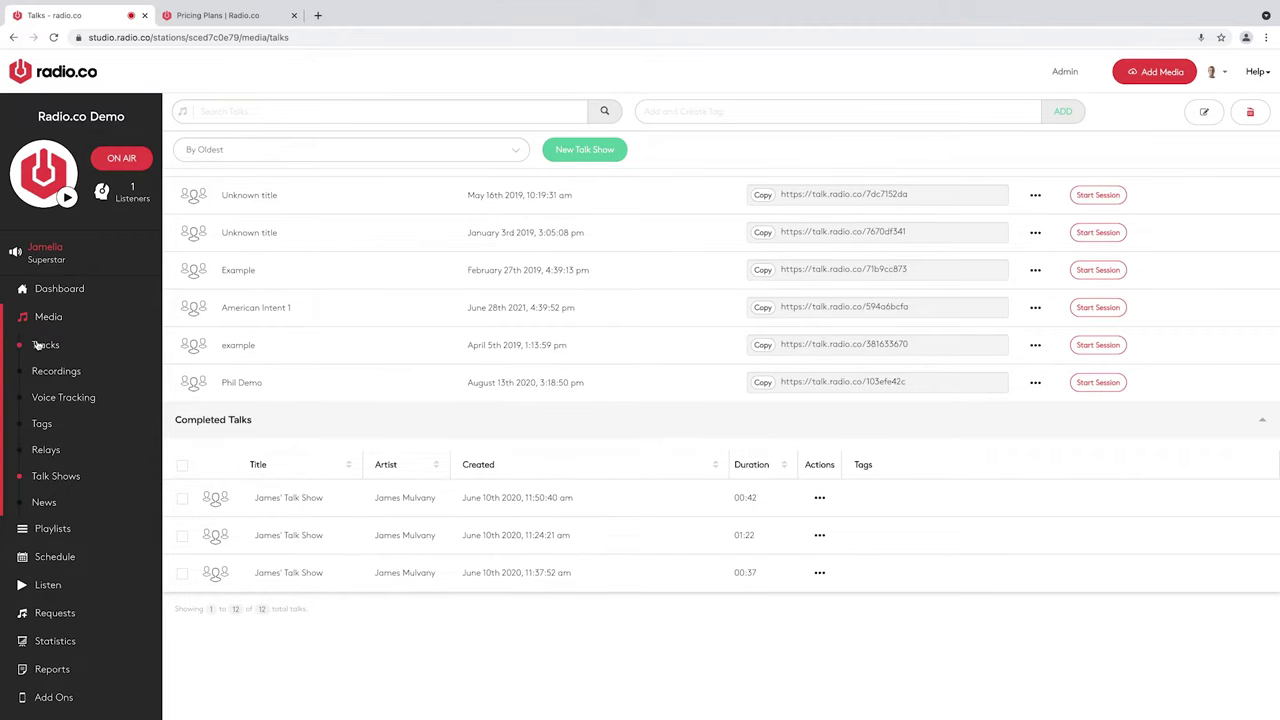
{"action": "scroll", "coordinate": [429, 291], "scroll_direction": "up", "scroll_amount": 2}
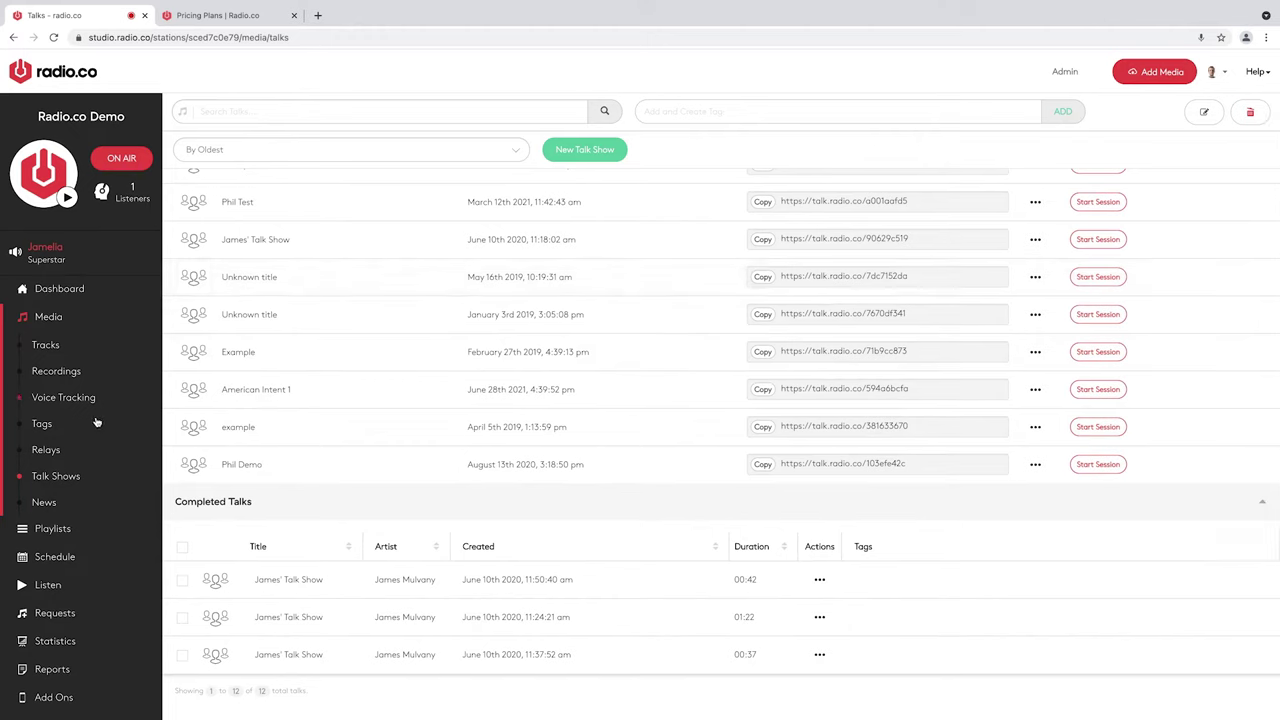
- View the news bulletin's MP3 news source URL and close it without changes
{"action": "left_click", "coordinate": [43, 503]}
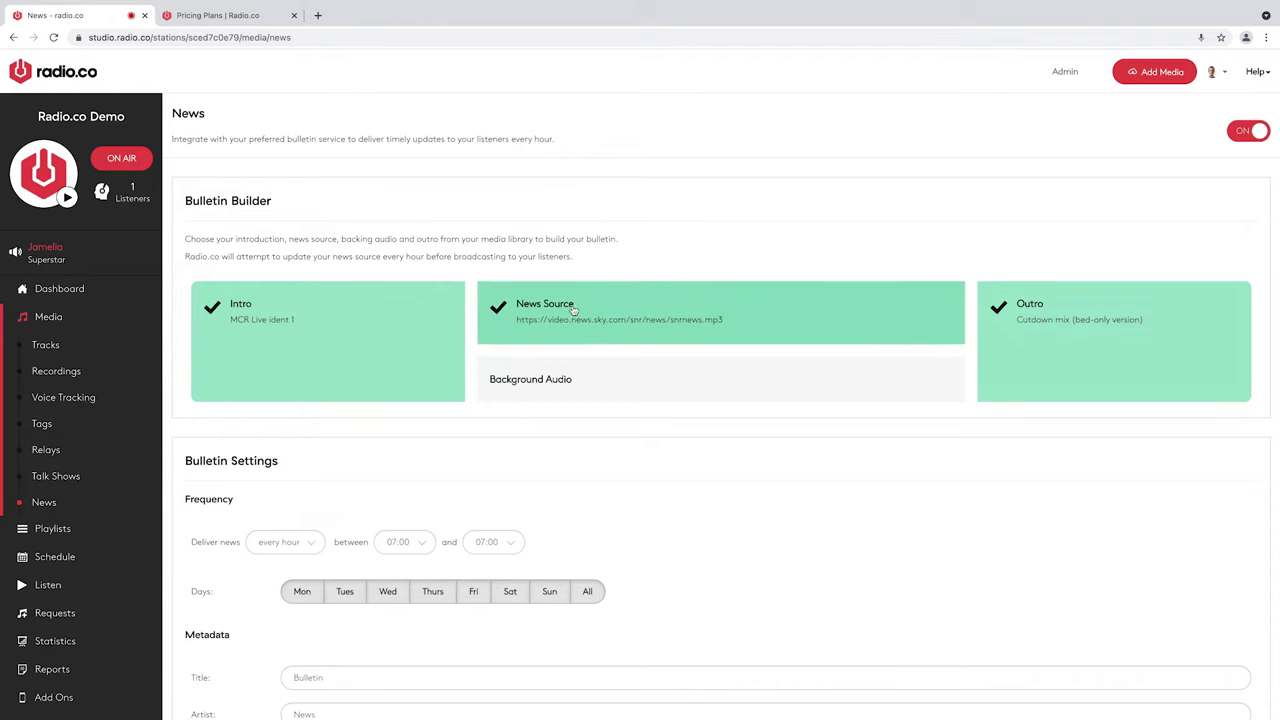
{"action": "left_click", "coordinate": [766, 311]}
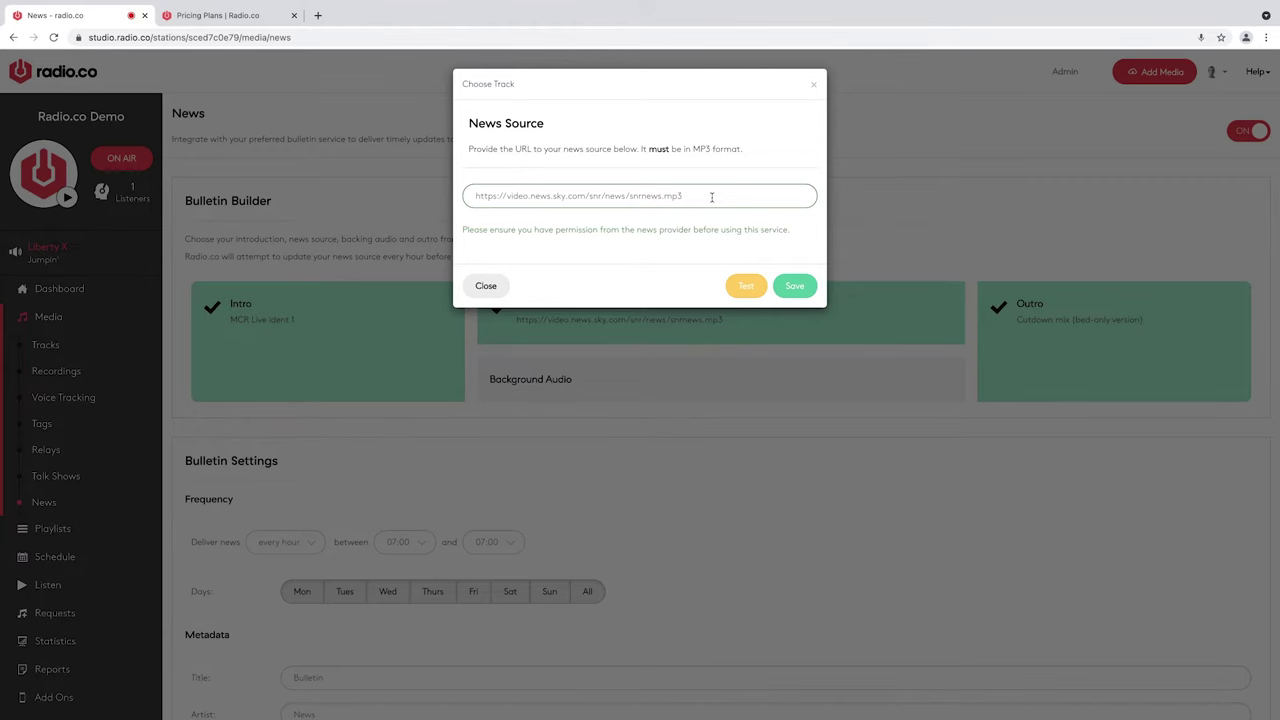
{"action": "left_click", "coordinate": [488, 286]}
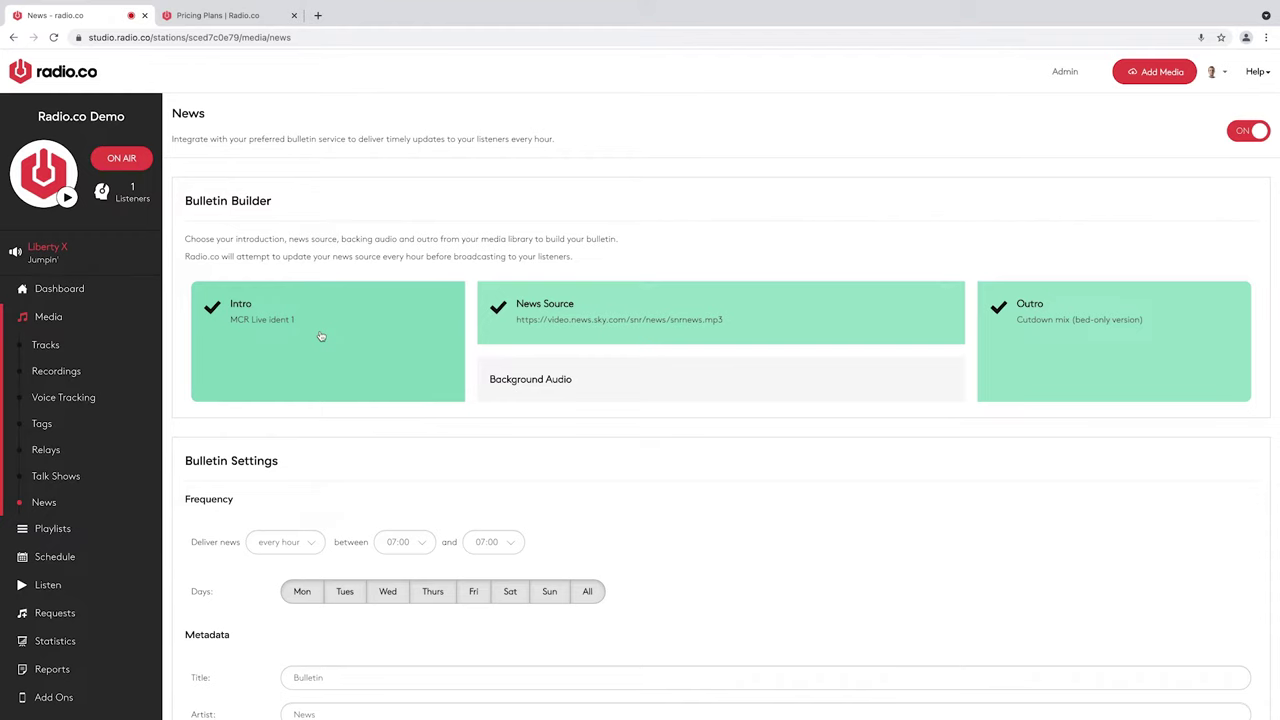
- Set the hourly news delivery to end at 12:00 and exclude Saturday and Sunday from the bulletin days
{"action": "scroll", "coordinate": [527, 457], "scroll_direction": "down", "scroll_amount": 2}
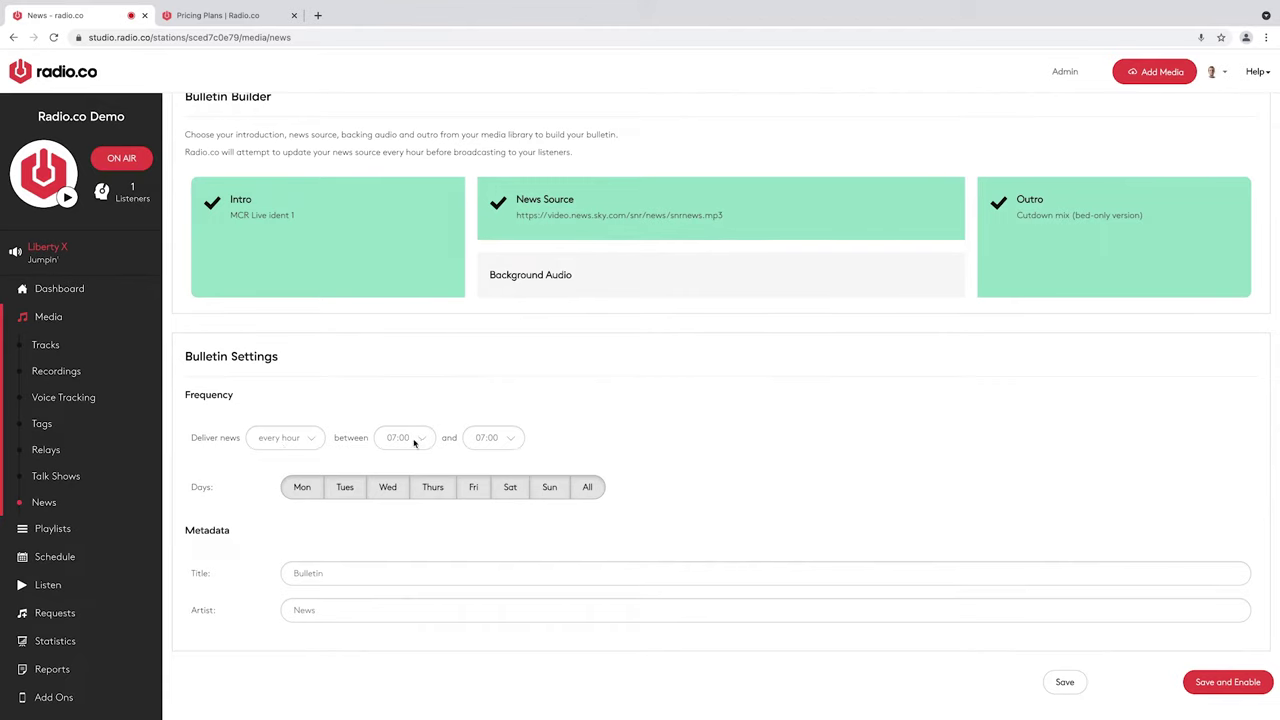
{"action": "left_click", "coordinate": [505, 445]}
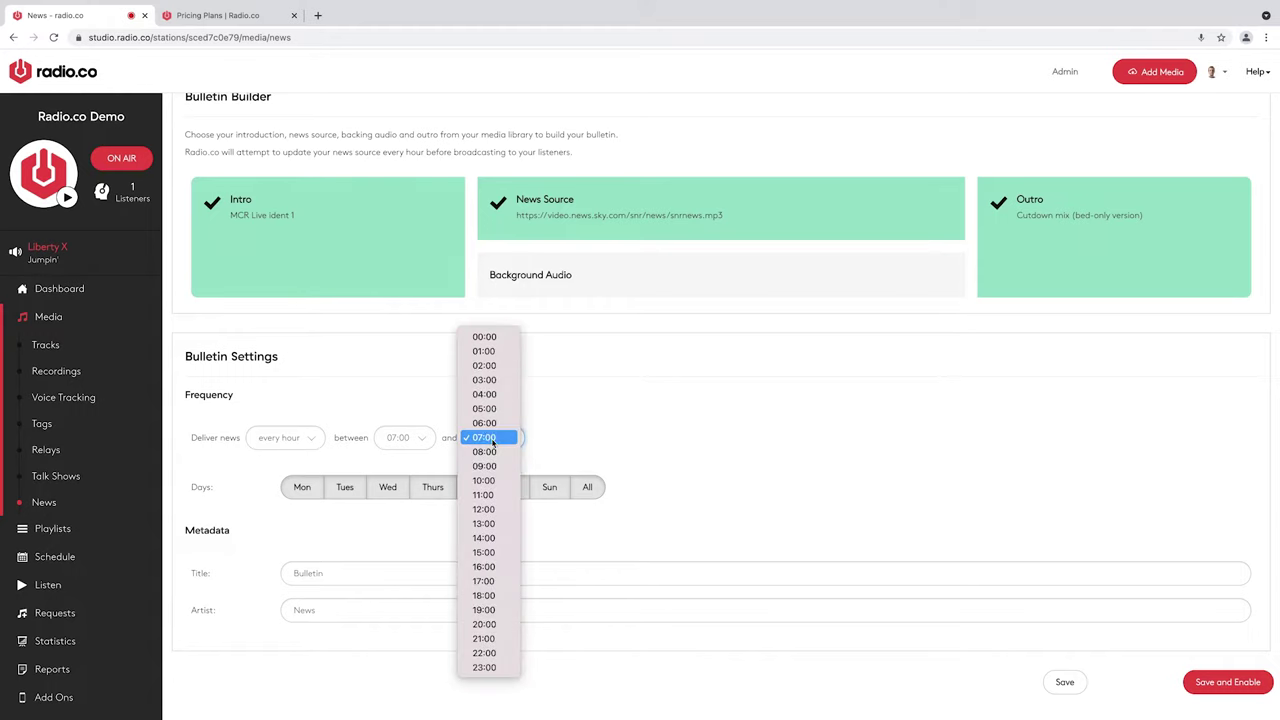
{"action": "left_click", "coordinate": [483, 509]}
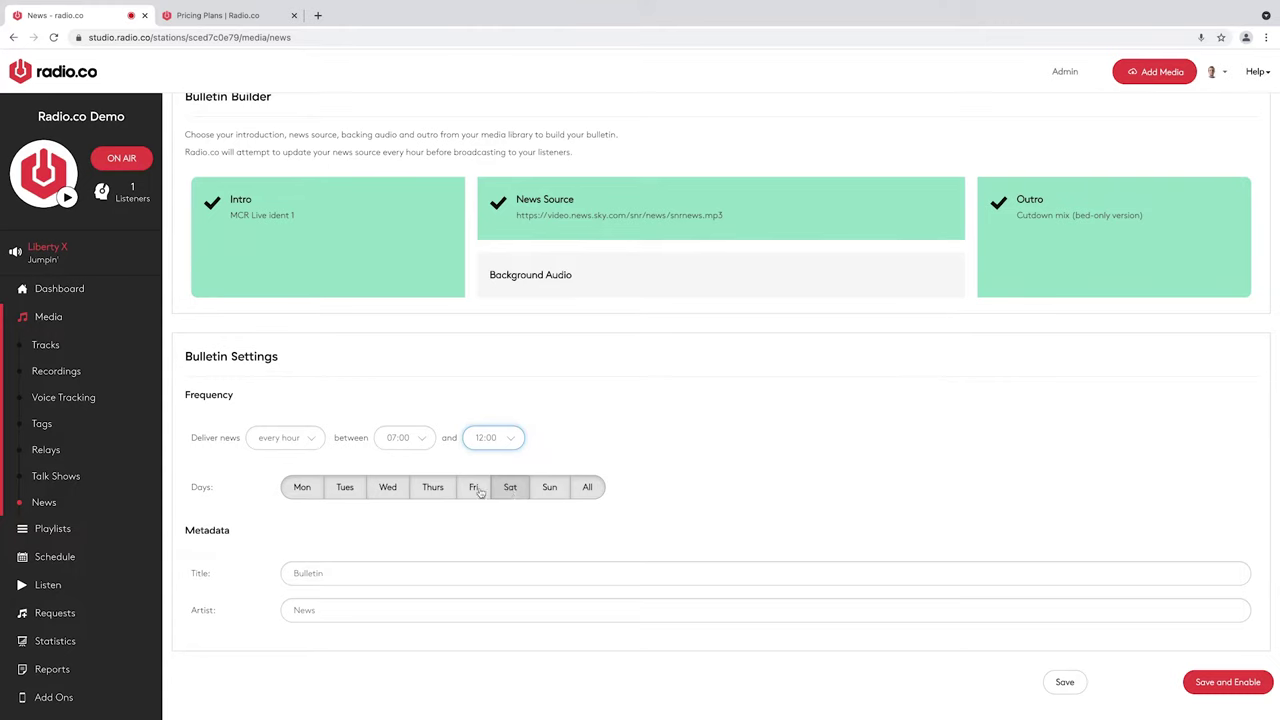
{"action": "left_click", "coordinate": [518, 494]}
{"action": "left_click", "coordinate": [546, 493]}
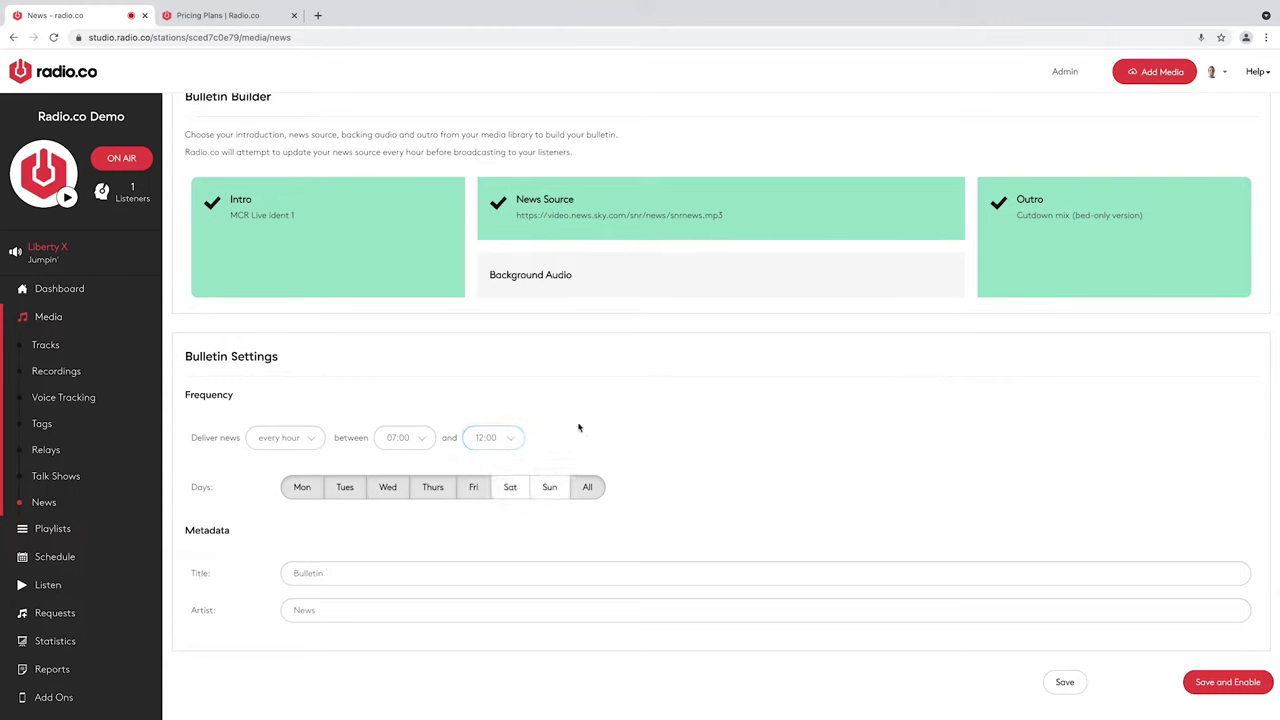
- Set the news delivery frequency to all day and include all days of the week
{"action": "left_click", "coordinate": [285, 437]}
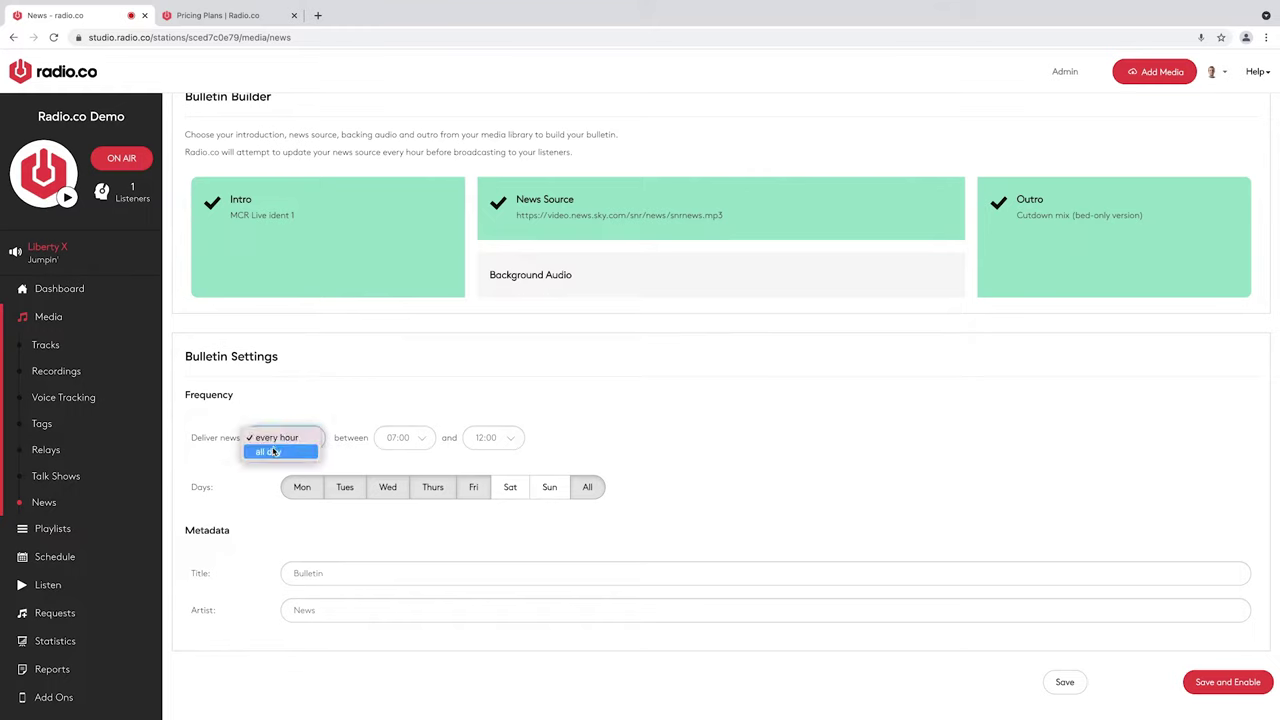
{"action": "left_click", "coordinate": [273, 452]}
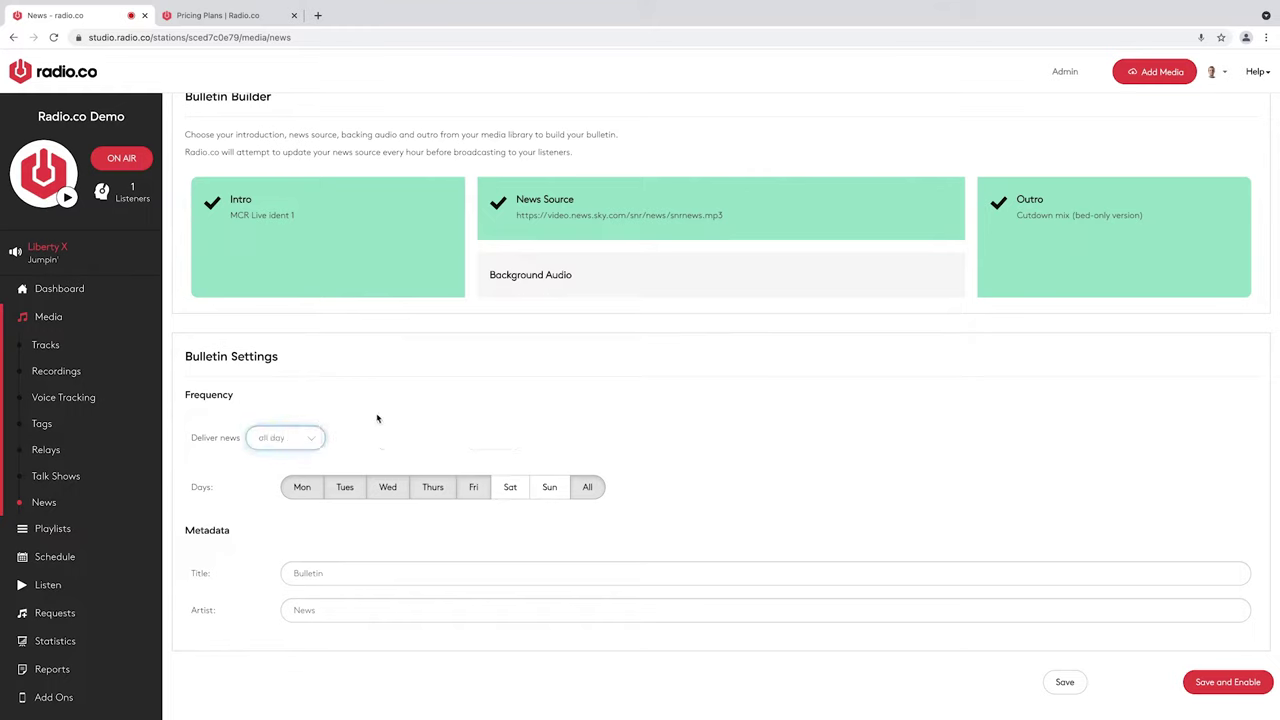
{"action": "left_click", "coordinate": [587, 490]}
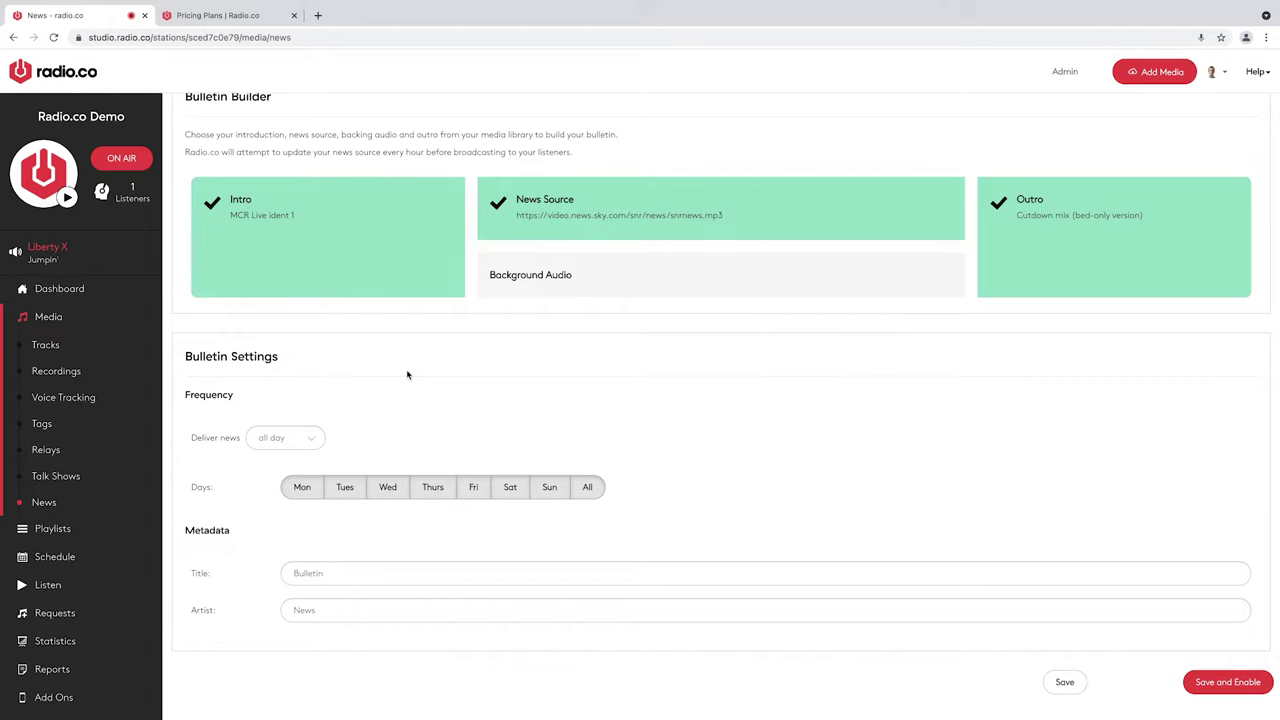
- In the station's playlists, add Phil Talks Mics, Popcast Episode 1, Oscar Jerome Interview, Exodus and Redemption Song to Phil's Show
{"action": "left_click", "coordinate": [49, 529]}
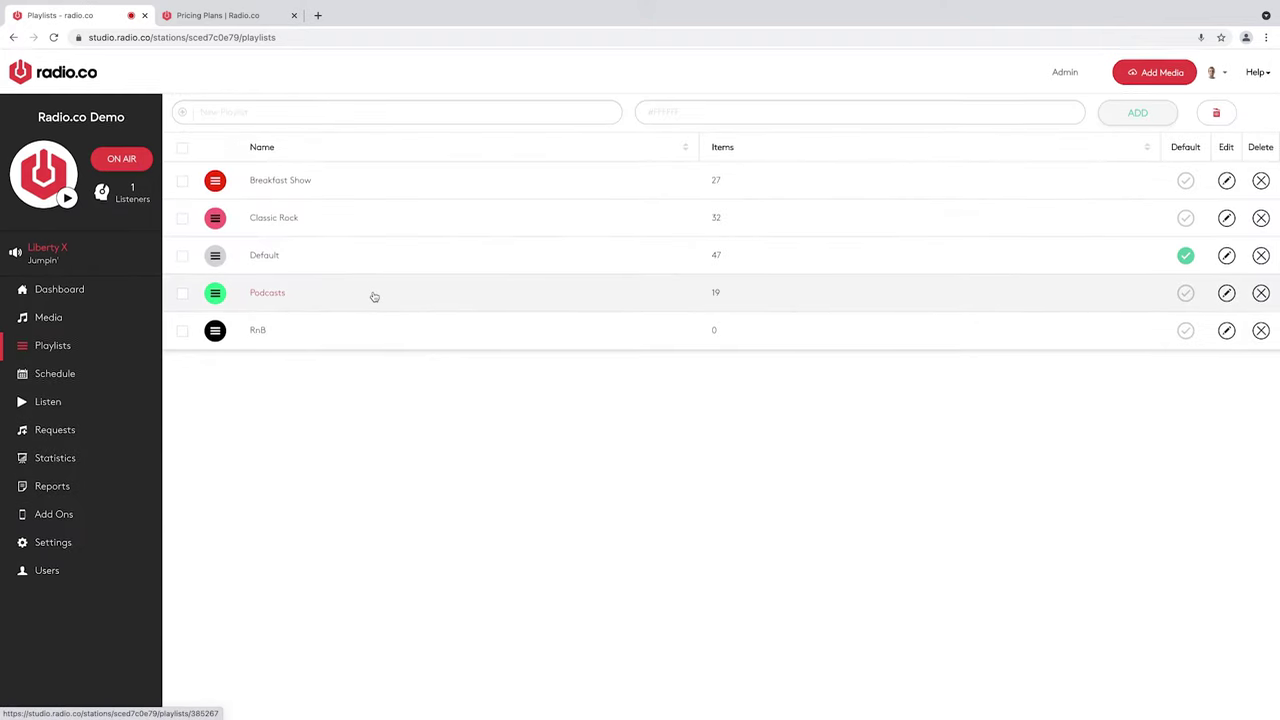
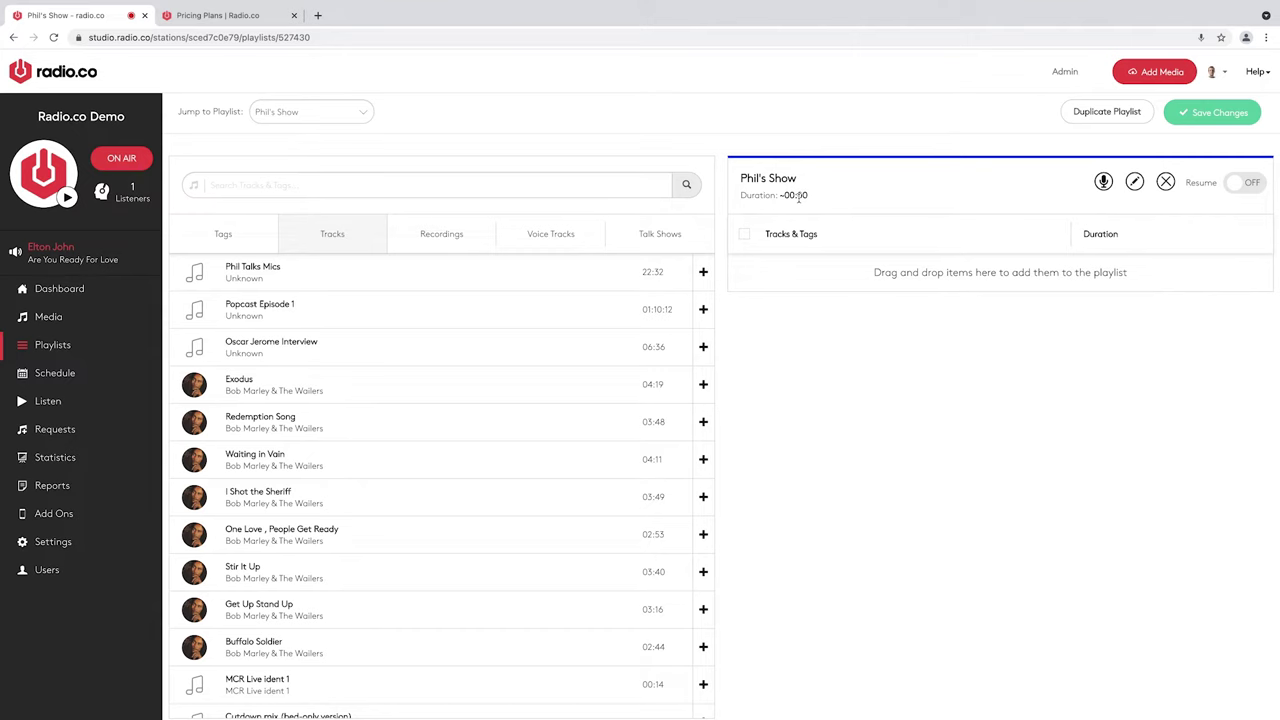
{"action": "scroll", "coordinate": [690, 270], "scroll_direction": "down", "scroll_amount": 1}
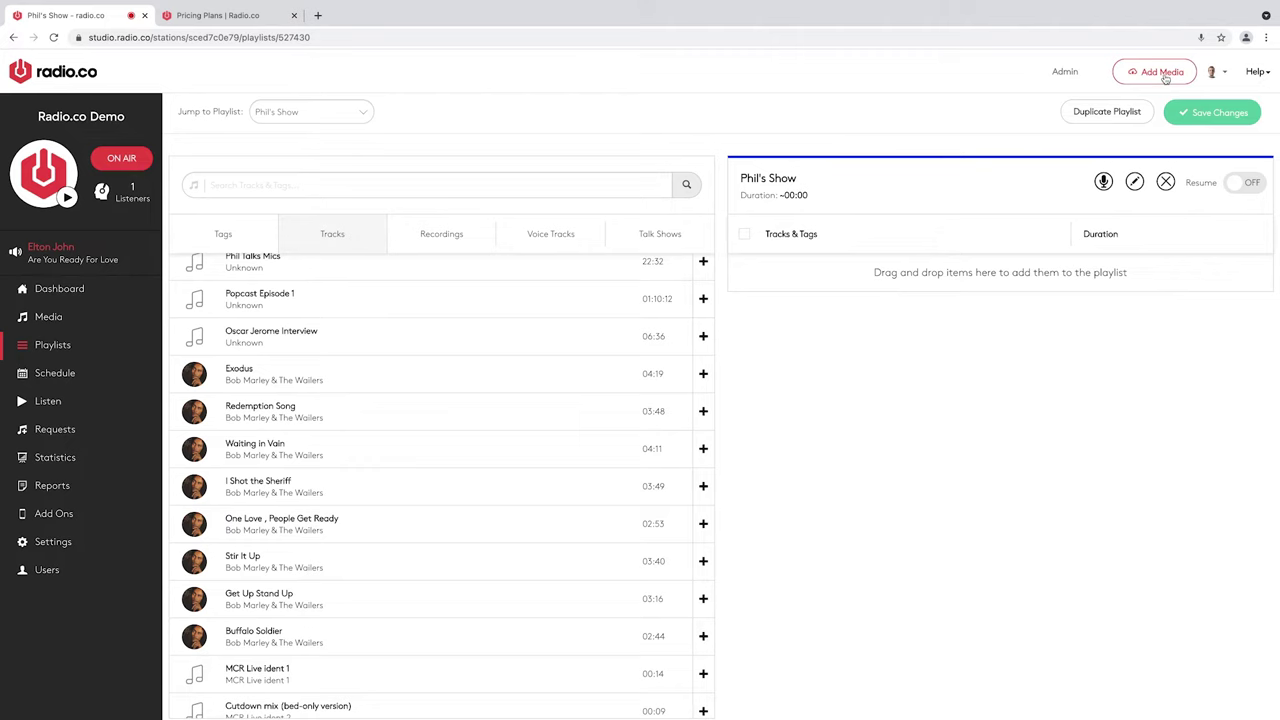
{"action": "scroll", "coordinate": [335, 321], "scroll_direction": "up", "scroll_amount": 1}
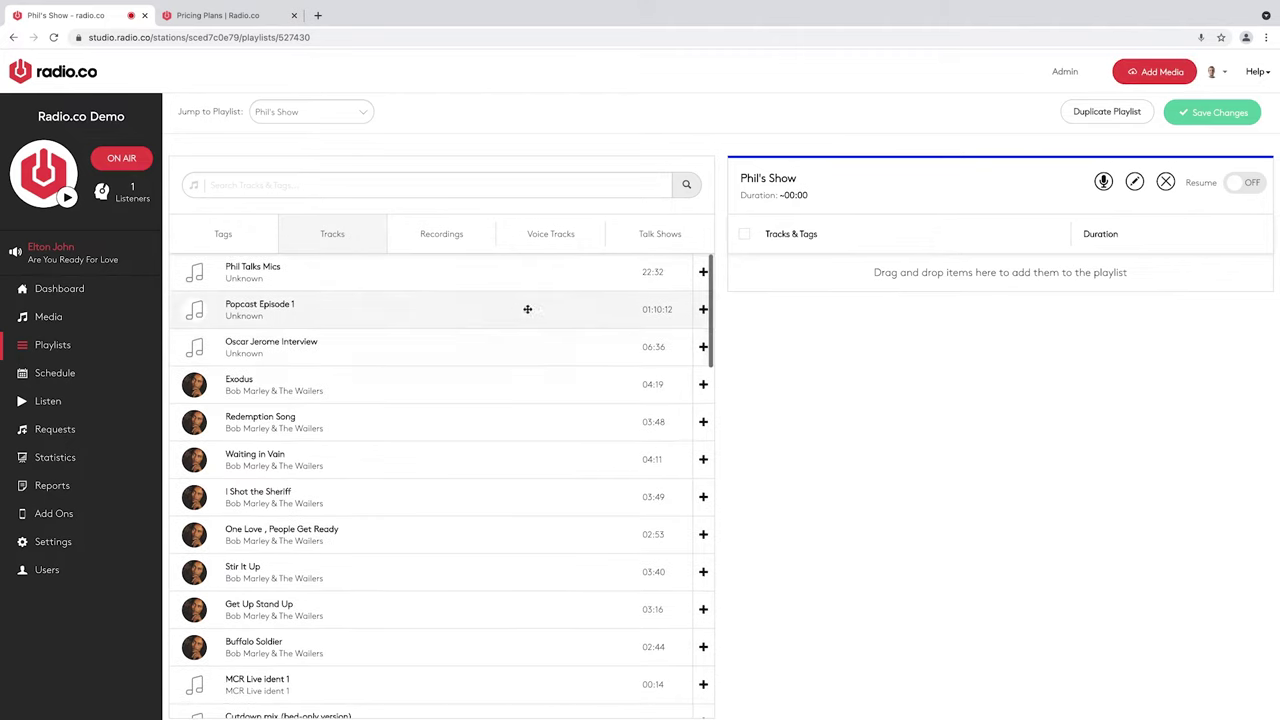
{"action": "left_click", "coordinate": [703, 272]}
{"action": "left_click", "coordinate": [703, 309]}
{"action": "left_click", "coordinate": [703, 346]}
{"action": "left_click", "coordinate": [703, 384]}
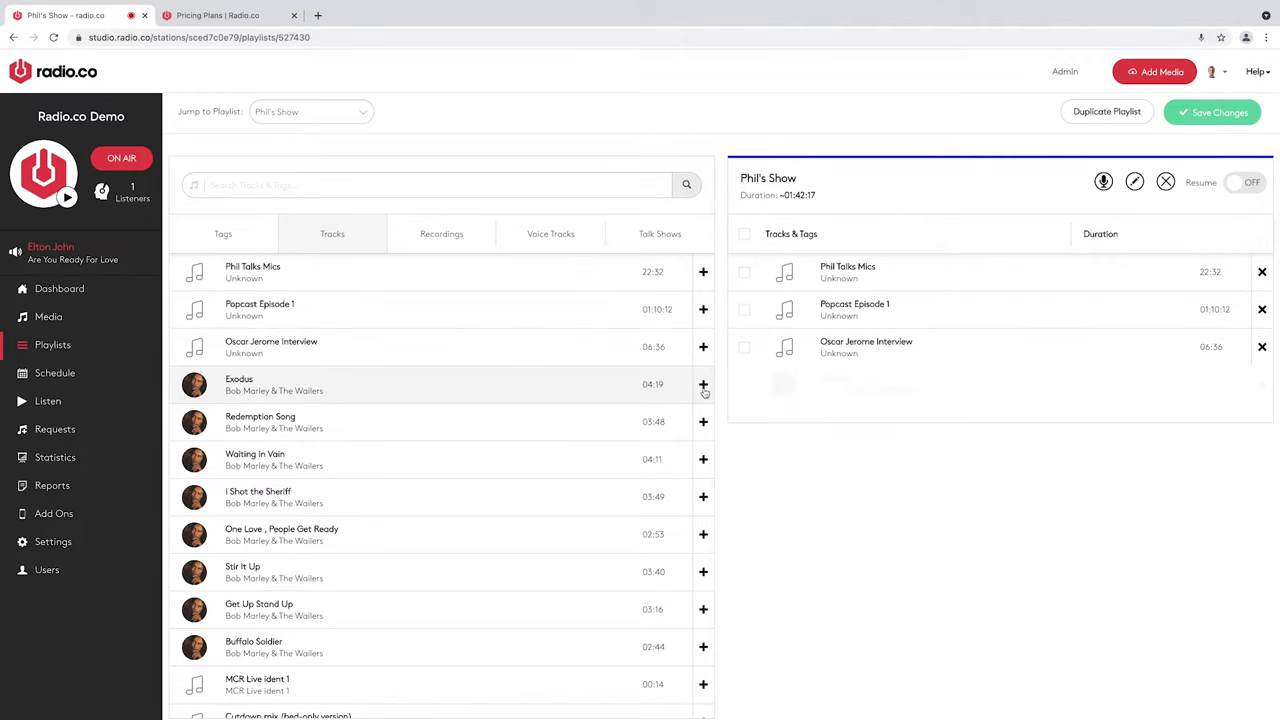
{"action": "left_click", "coordinate": [703, 421]}
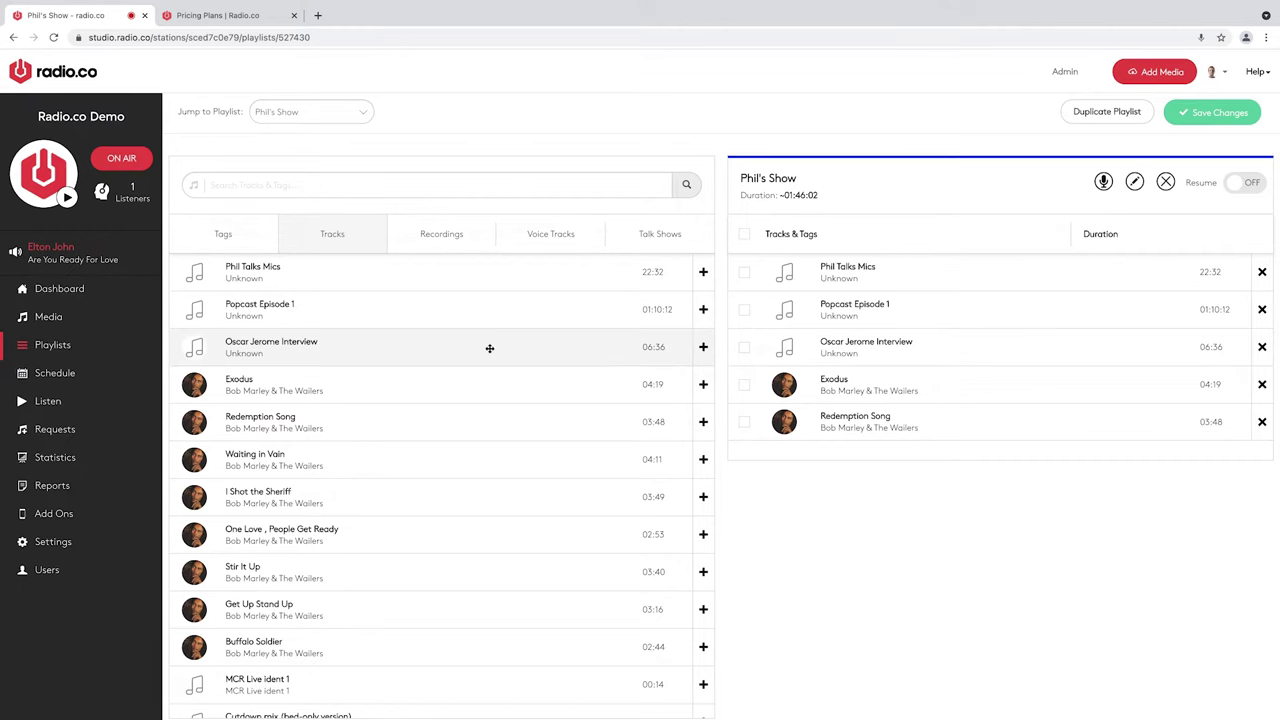
- Add Pretty Green Eyes, Maybe, Mixed Up World, Surrender (Your Love), Superstar and Jumpin' to the Phil's Show playlist
{"action": "scroll", "coordinate": [489, 348], "scroll_direction": "down", "scroll_amount": 5}
{"action": "scroll", "coordinate": [489, 348], "scroll_direction": "down", "scroll_amount": 2}
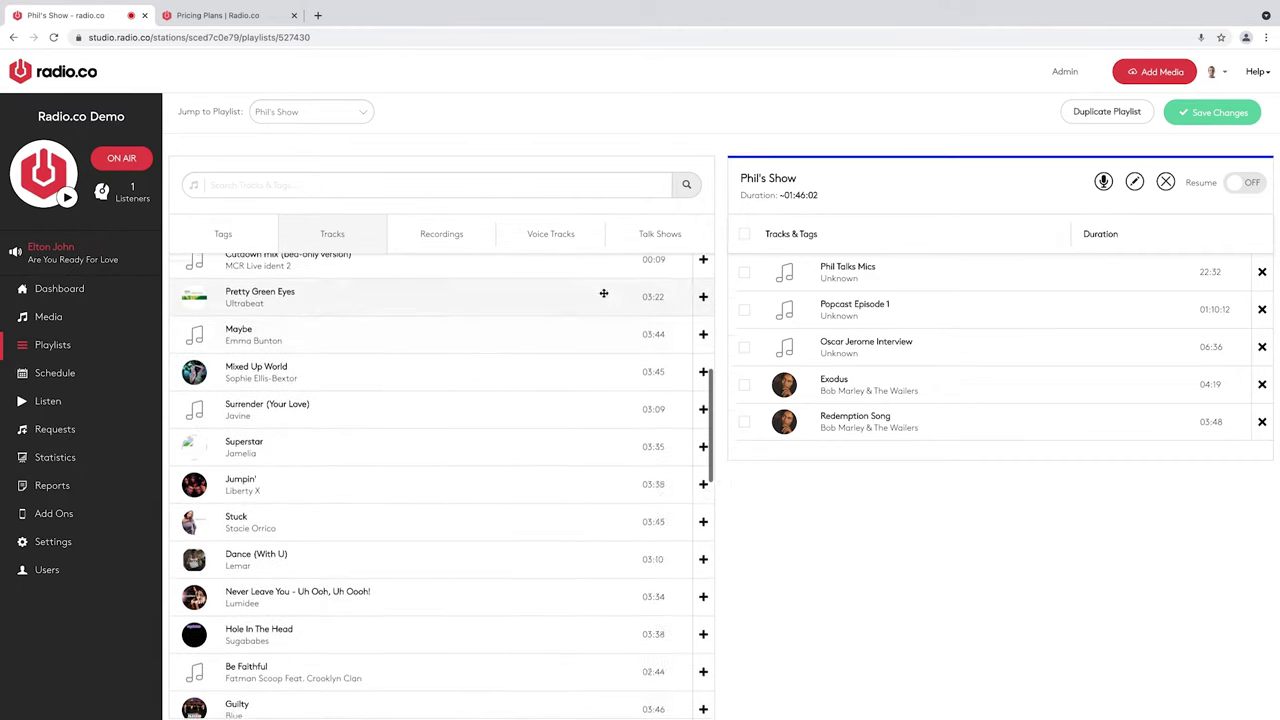
{"action": "left_click", "coordinate": [703, 290]}
{"action": "left_click", "coordinate": [703, 327]}
{"action": "left_click", "coordinate": [703, 365]}
{"action": "left_click", "coordinate": [703, 402]}
{"action": "left_click", "coordinate": [703, 440]}
{"action": "scroll", "coordinate": [700, 445], "scroll_direction": "up", "scroll_amount": 1}
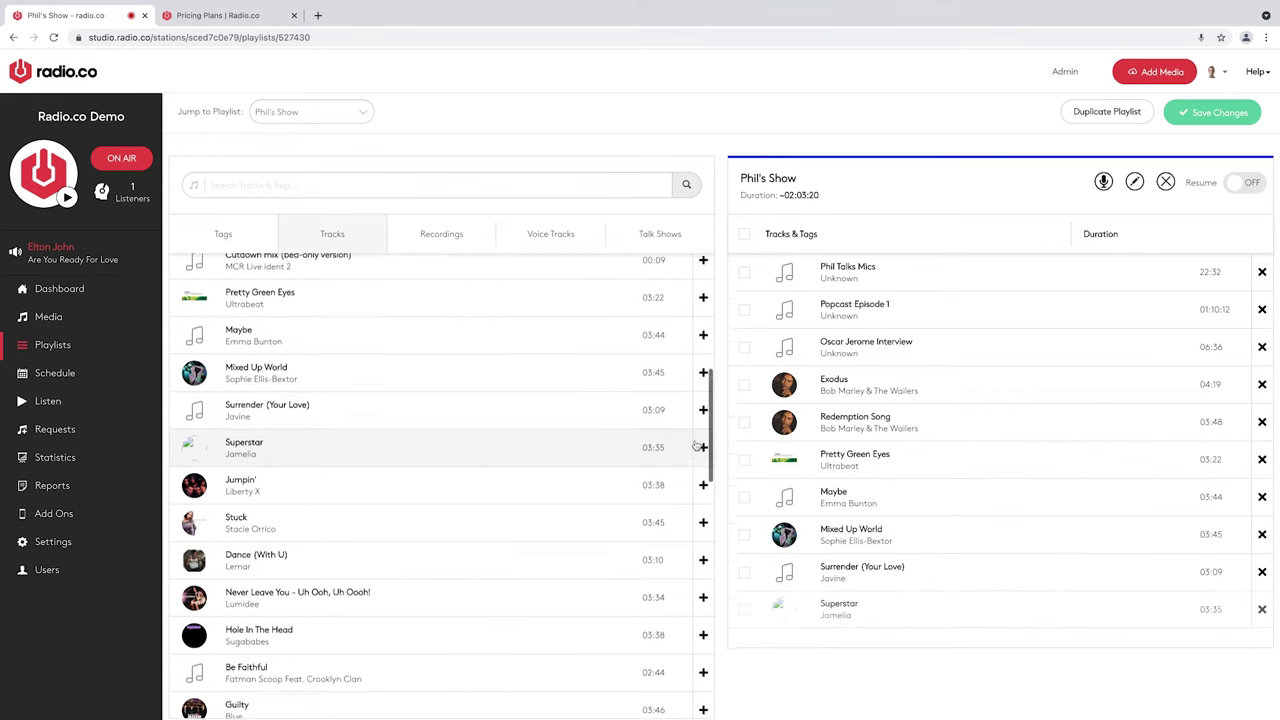
{"action": "left_click", "coordinate": [703, 509]}
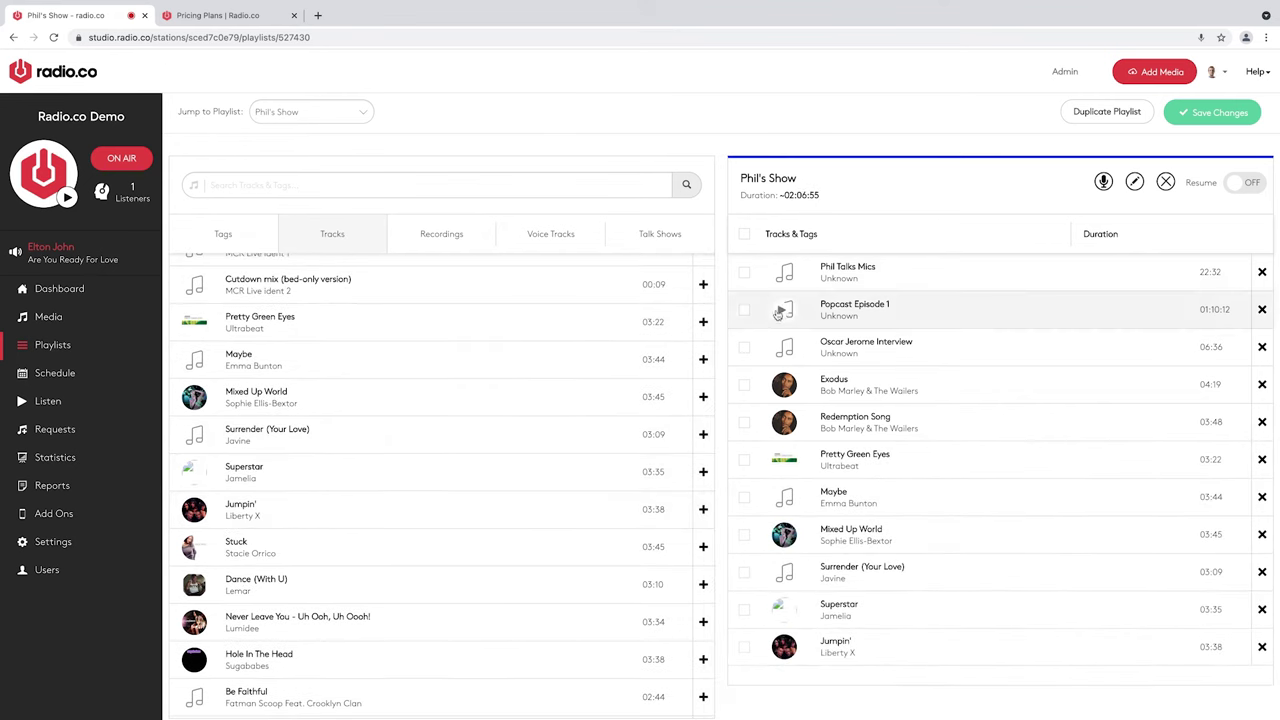
- Add Never Leave You - Uh Ooh, Uh Oooh!, Hole In The Head, Be Faithful and Guilty to the Phil's Show playlist
{"action": "scroll", "coordinate": [510, 385], "scroll_direction": "down", "scroll_amount": 1}
{"action": "scroll", "coordinate": [510, 385], "scroll_direction": "down", "scroll_amount": 5}
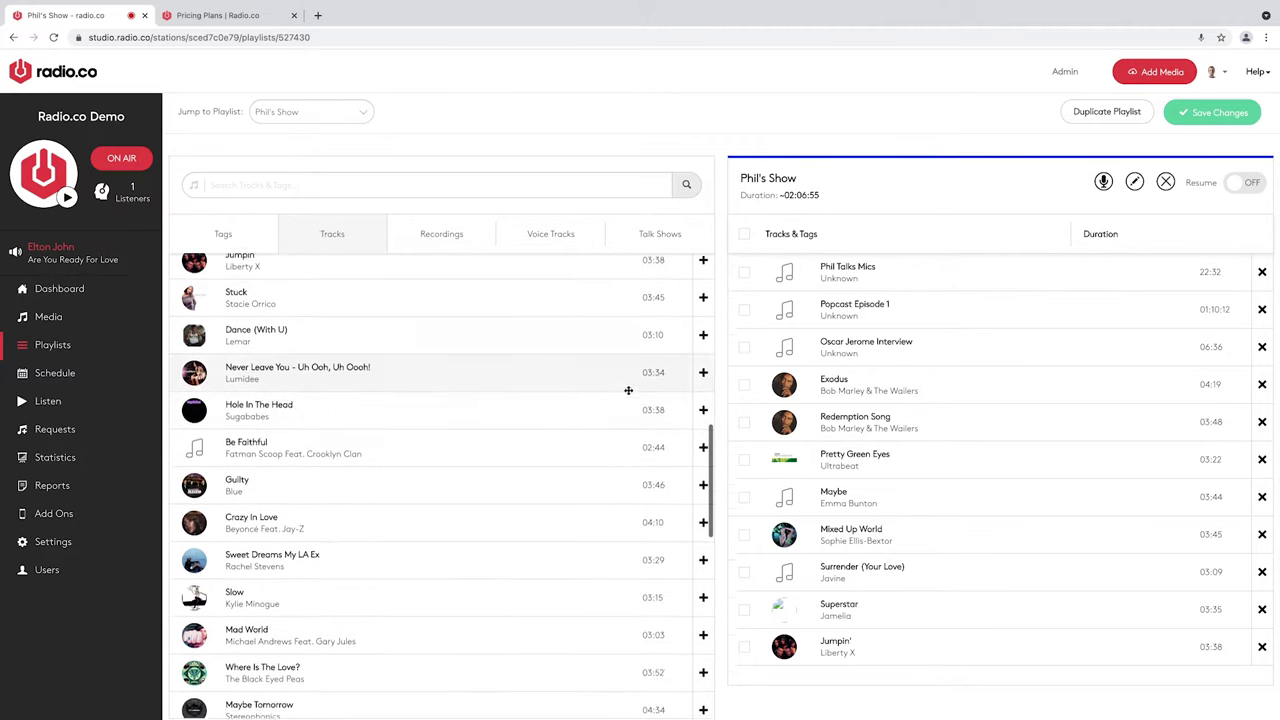
{"action": "left_click", "coordinate": [703, 366]}
{"action": "left_click", "coordinate": [703, 403]}
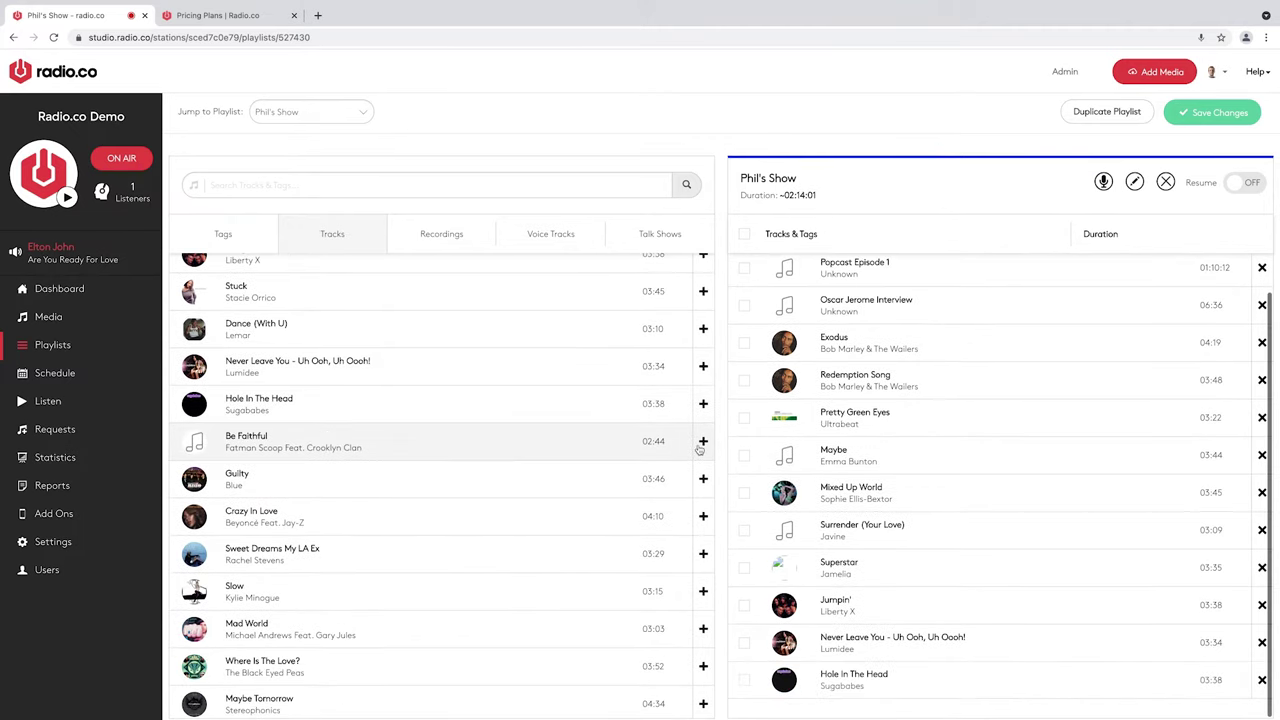
{"action": "left_click", "coordinate": [703, 440]}
{"action": "left_click", "coordinate": [703, 478]}
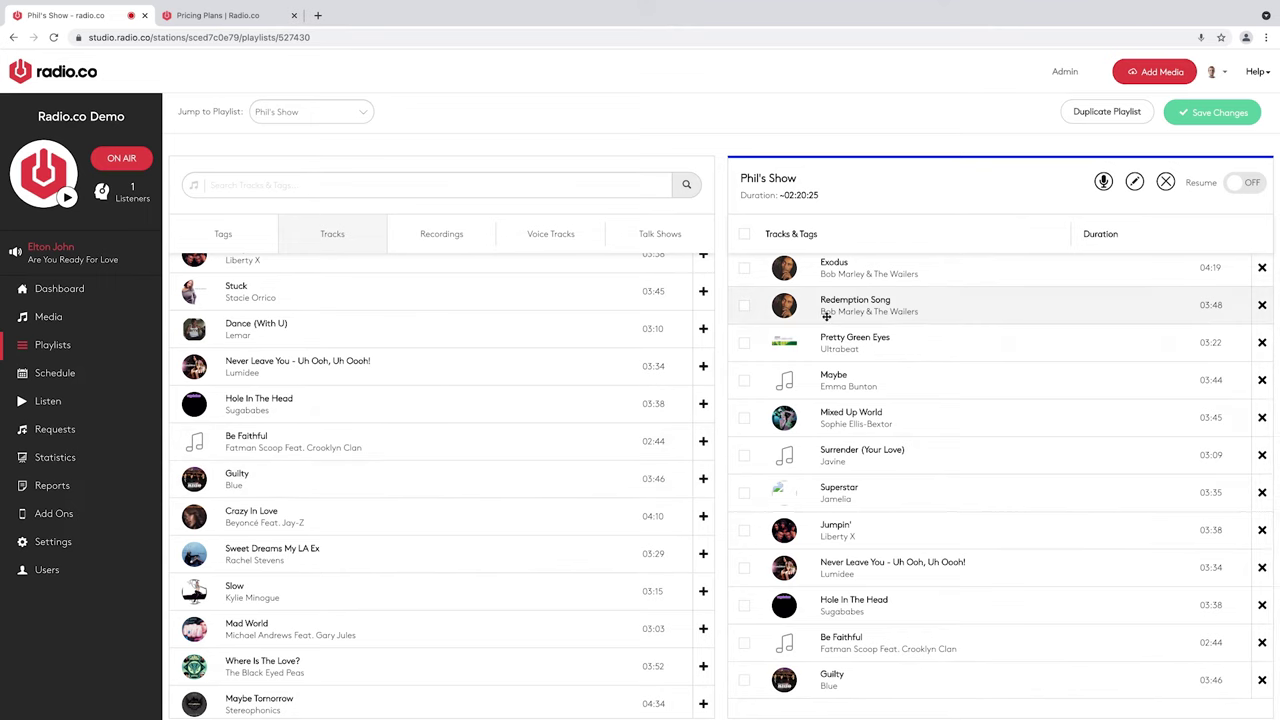
- Reorder the playlist, placing Jumpin' and Surrender (Your Love) below Popcast Episode 1, and Redemption Song and Phil Talks Mics below Superstar
{"action": "left_click_drag", "start_coordinate": [911, 309], "coordinate": [922, 485]}
{"action": "scroll", "coordinate": [900, 420], "scroll_direction": "down", "scroll_amount": 1}
{"action": "left_click_drag", "start_coordinate": [844, 376], "coordinate": [835, 300]}
{"action": "left_click_drag", "start_coordinate": [839, 233], "coordinate": [897, 275]}
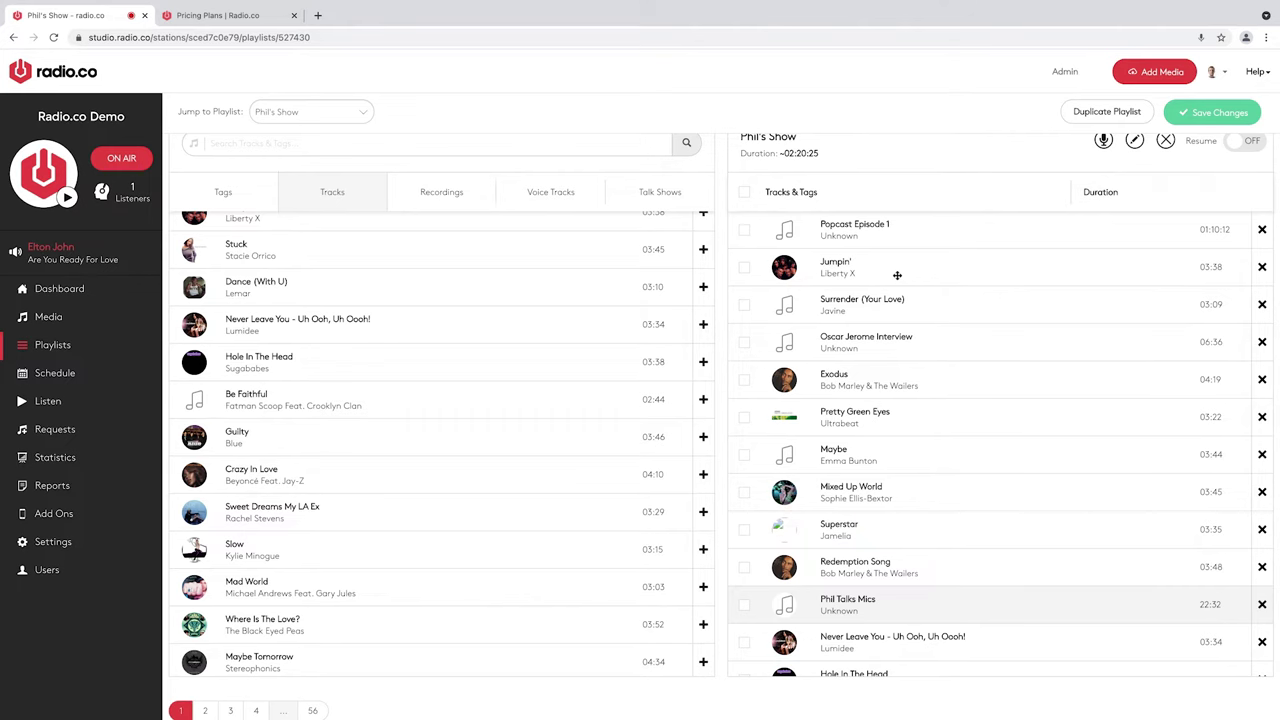
{"action": "scroll", "coordinate": [950, 275], "scroll_direction": "up", "scroll_amount": 1}
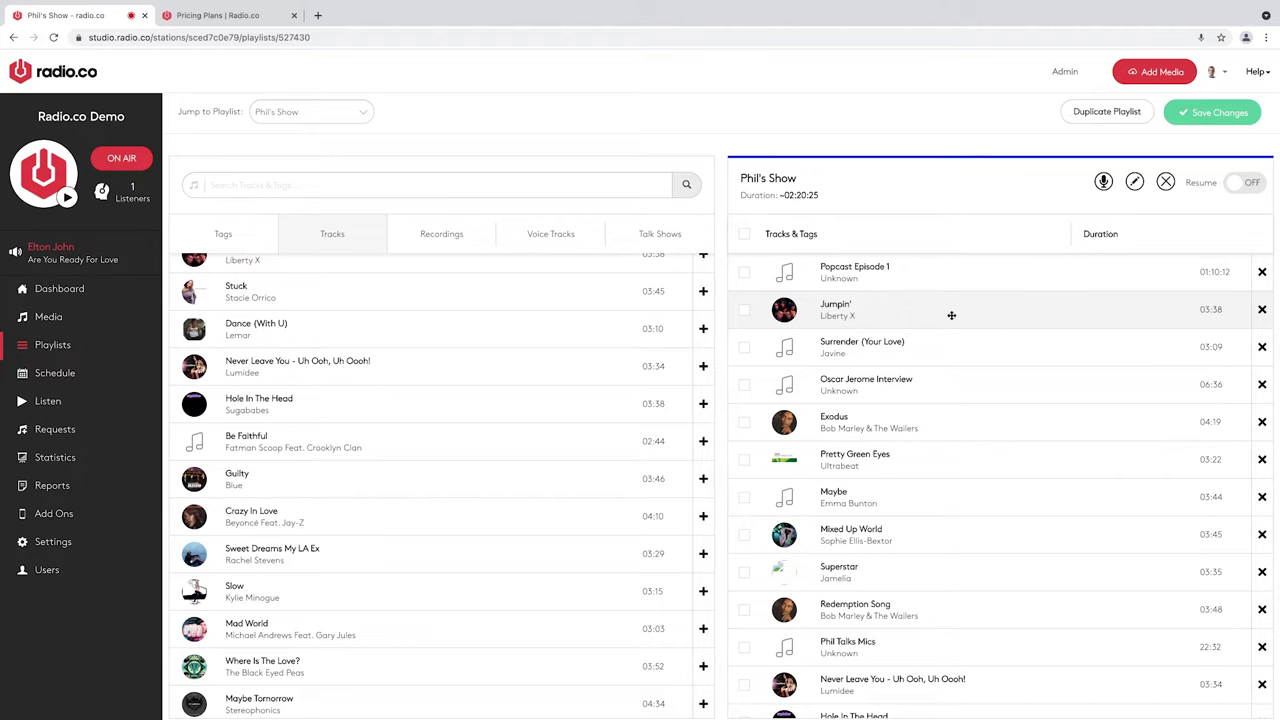
- Insert the 90's tag after Jumpin' and after Oscar Jerome Interview, and the Acoustic tag after Maybe in the playlist
{"action": "left_click", "coordinate": [222, 238]}
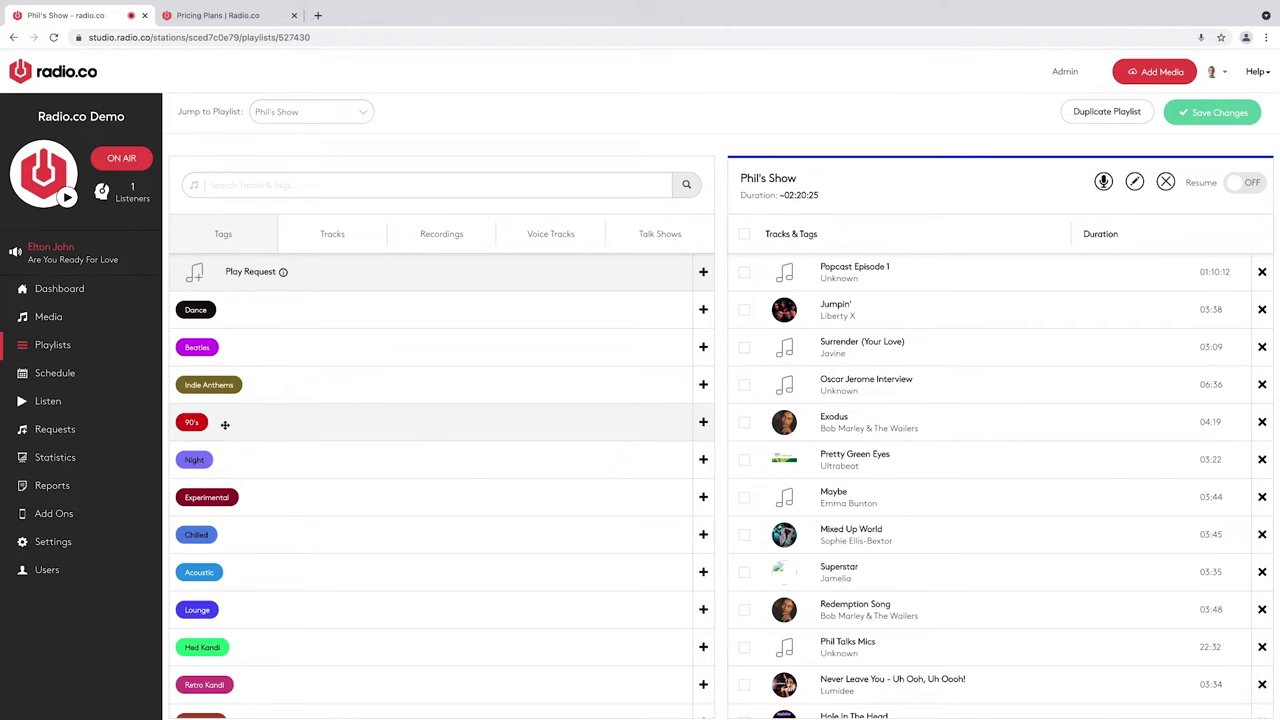
{"action": "left_click_drag", "start_coordinate": [217, 422], "coordinate": [772, 340]}
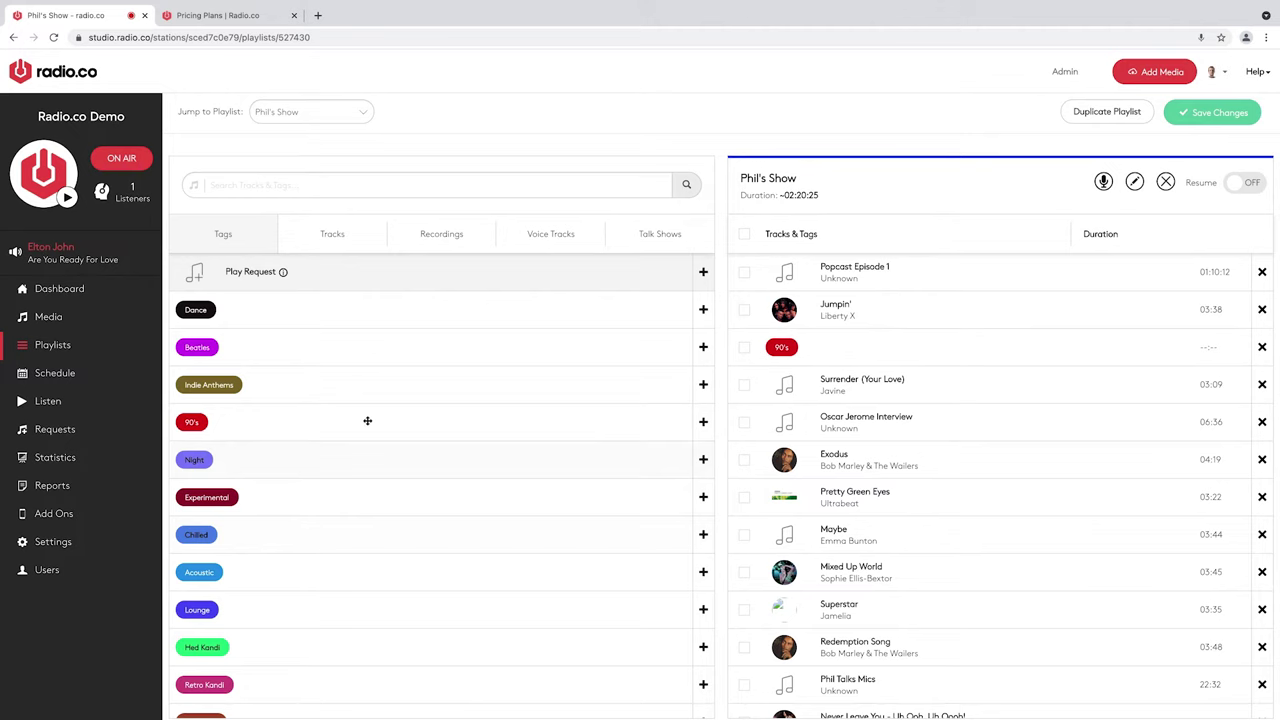
{"action": "left_click_drag", "start_coordinate": [371, 414], "coordinate": [942, 473]}
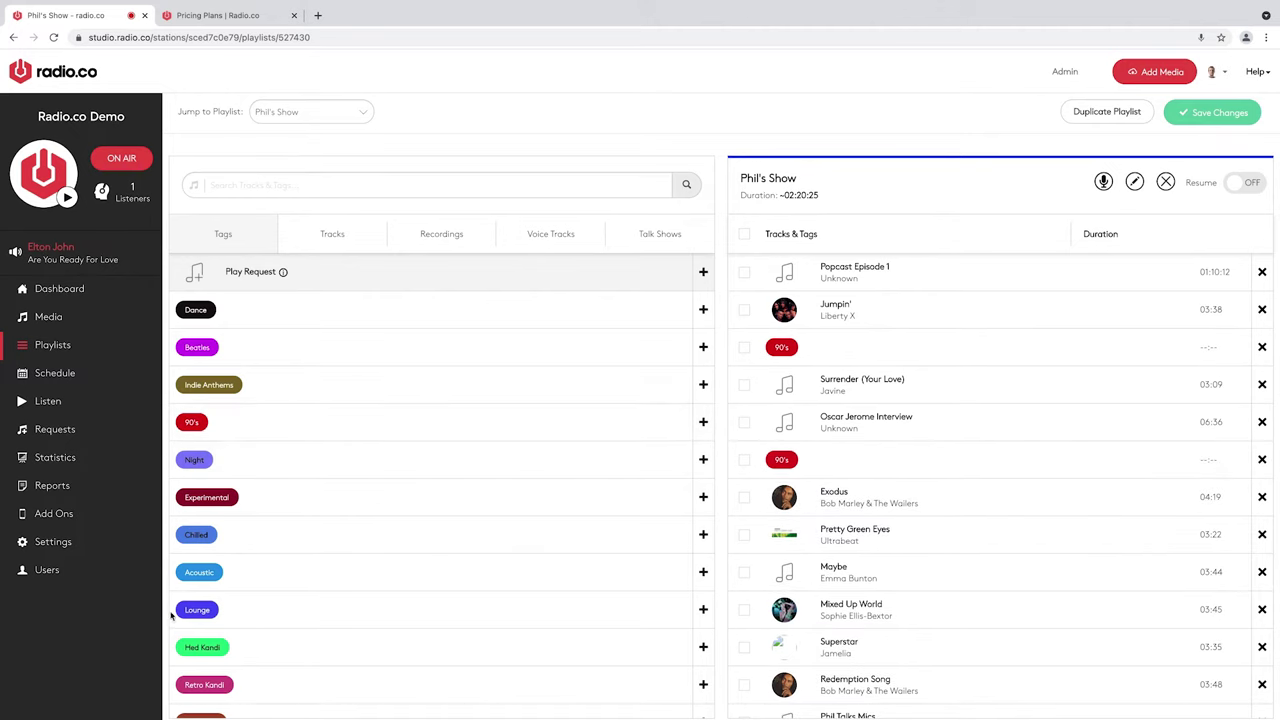
{"action": "left_click_drag", "start_coordinate": [205, 572], "coordinate": [810, 603]}
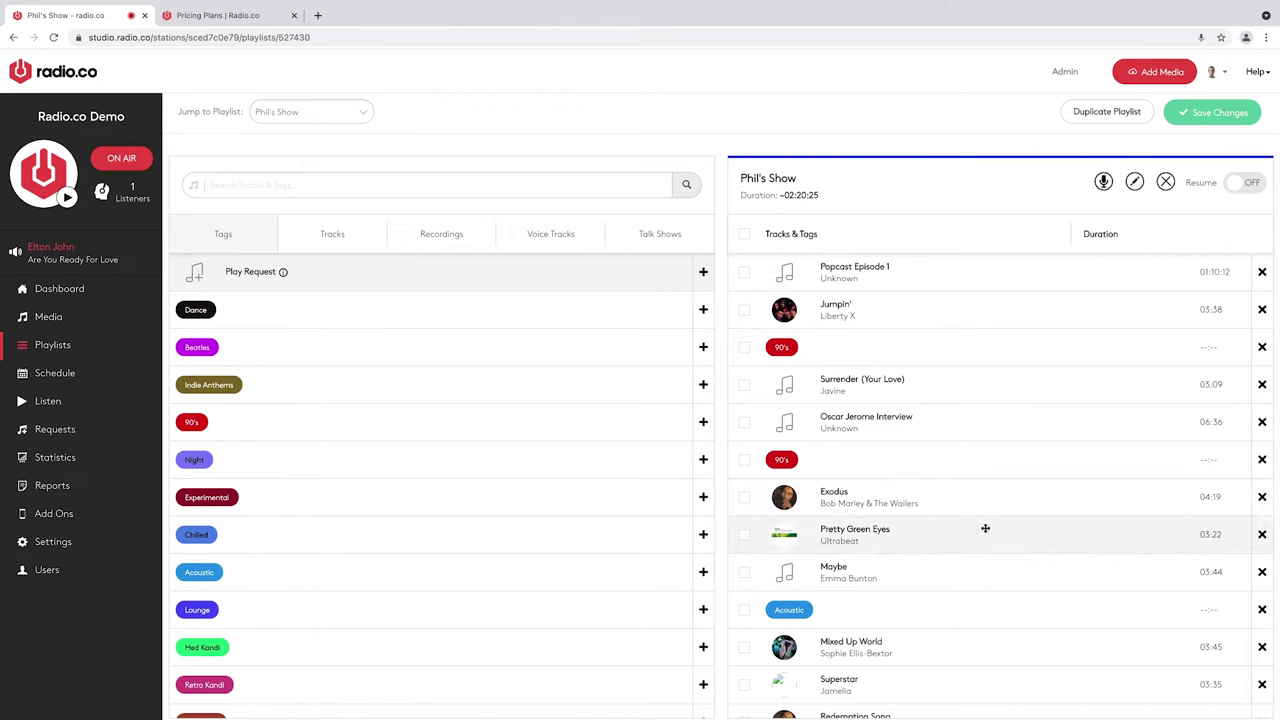
- Remove Popcast Episode 1 and Jumpin' from the Phil's Show playlist
{"action": "left_click", "coordinate": [1262, 272]}
{"action": "left_click", "coordinate": [1262, 272]}
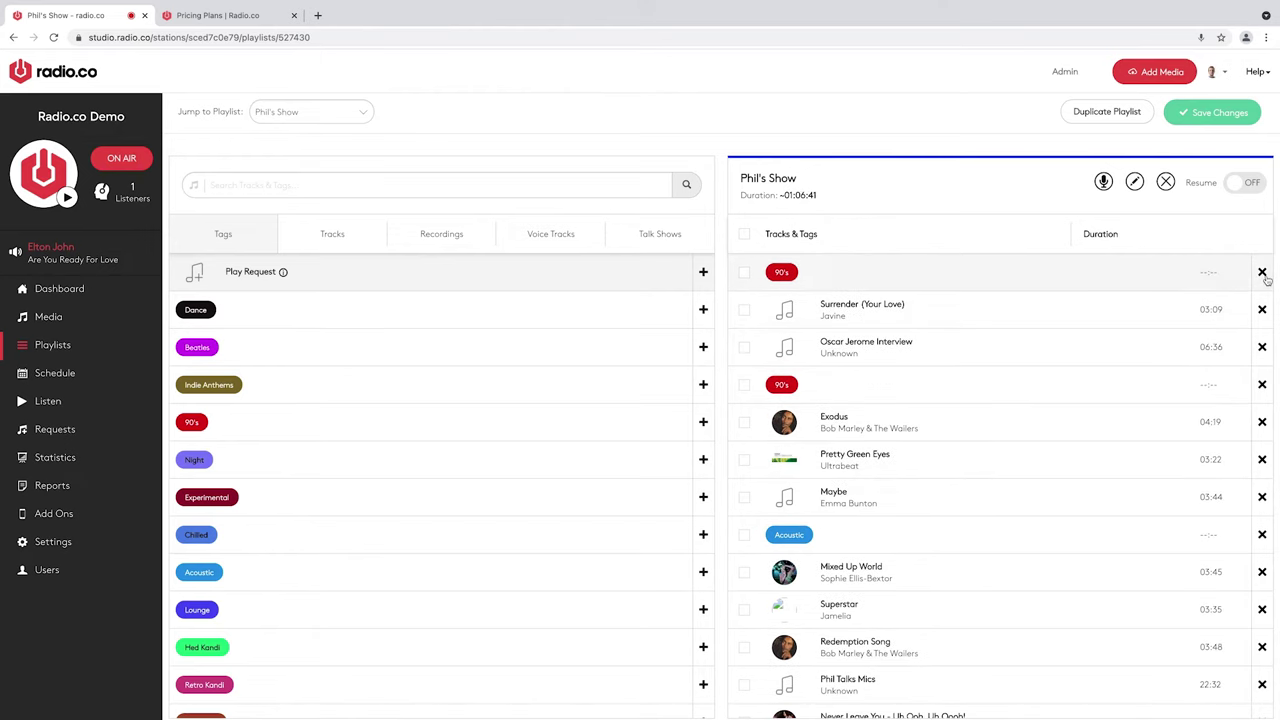
- Remove every entry below the first 90's tag from the Phil's Show playlist
{"action": "left_click", "coordinate": [1261, 310]}
{"action": "left_click", "coordinate": [1261, 310]}
{"action": "left_click", "coordinate": [1261, 310]}
{"action": "left_click", "coordinate": [1261, 310]}
{"action": "left_click", "coordinate": [1261, 310]}
{"action": "left_click", "coordinate": [1261, 310]}
{"action": "left_click", "coordinate": [1261, 310]}
{"action": "left_click", "coordinate": [1261, 310]}
{"action": "left_click", "coordinate": [1262, 310]}
{"action": "left_click", "coordinate": [1262, 310]}
{"action": "left_click", "coordinate": [1262, 310]}
{"action": "left_click", "coordinate": [1262, 310]}
{"action": "left_click", "coordinate": [1262, 310]}
{"action": "left_click", "coordinate": [1262, 310]}
{"action": "left_click", "coordinate": [1262, 310]}
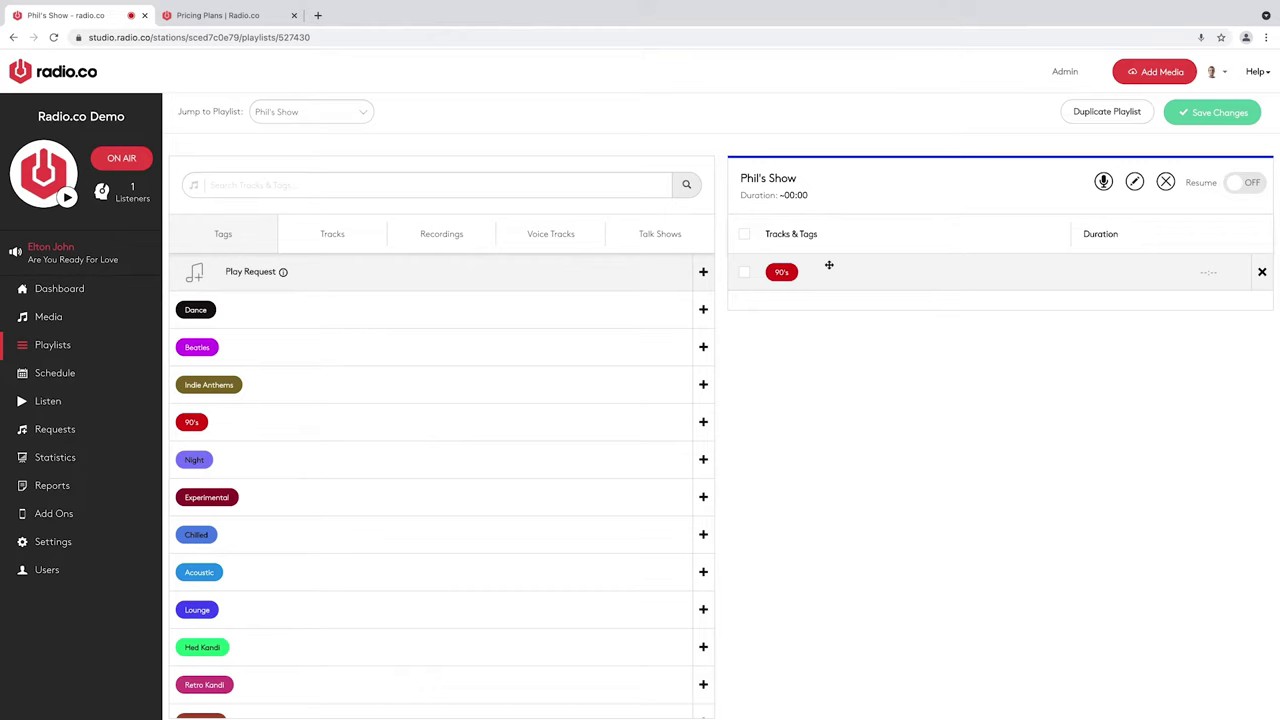
- Add the Chilled and Lounge tags and two Jingle tags, ordering the playlist 90's, Jingle, Lounge, Jingle, Chilled
{"action": "left_click_drag", "start_coordinate": [383, 534], "coordinate": [955, 312]}
{"action": "left_click_drag", "start_coordinate": [230, 625], "coordinate": [841, 359]}
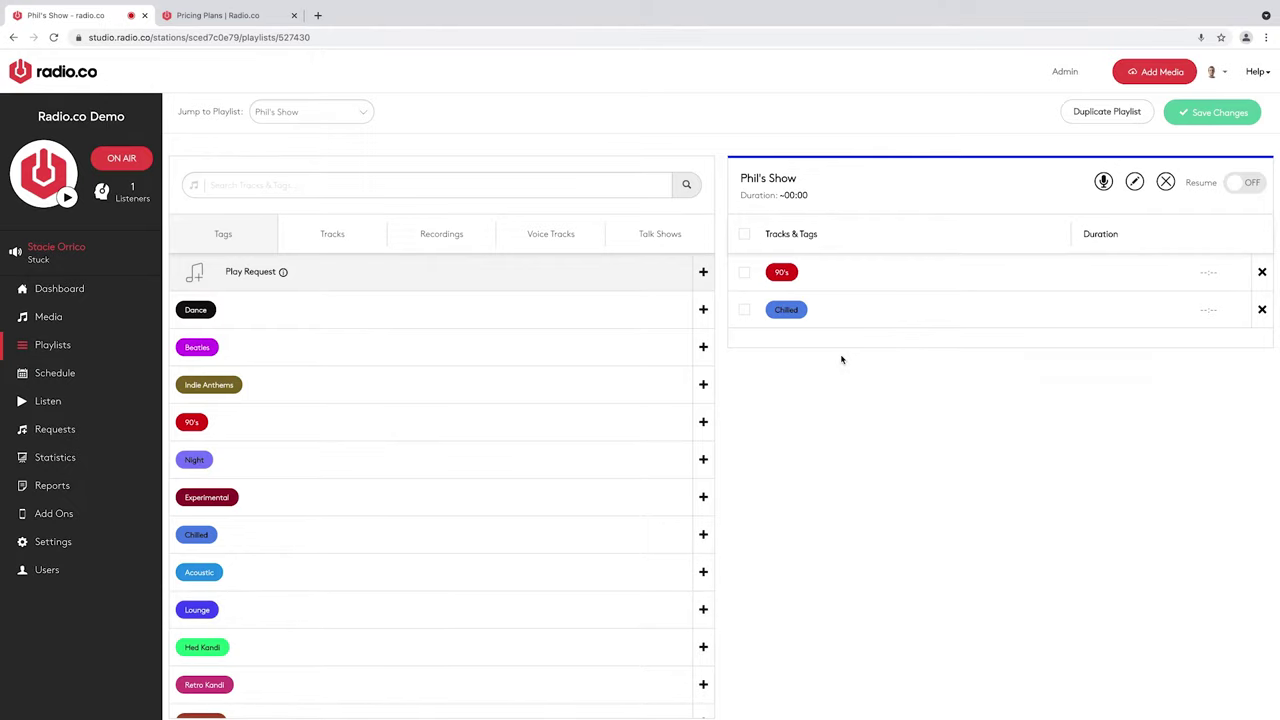
{"action": "left_click_drag", "start_coordinate": [217, 605], "coordinate": [824, 318]}
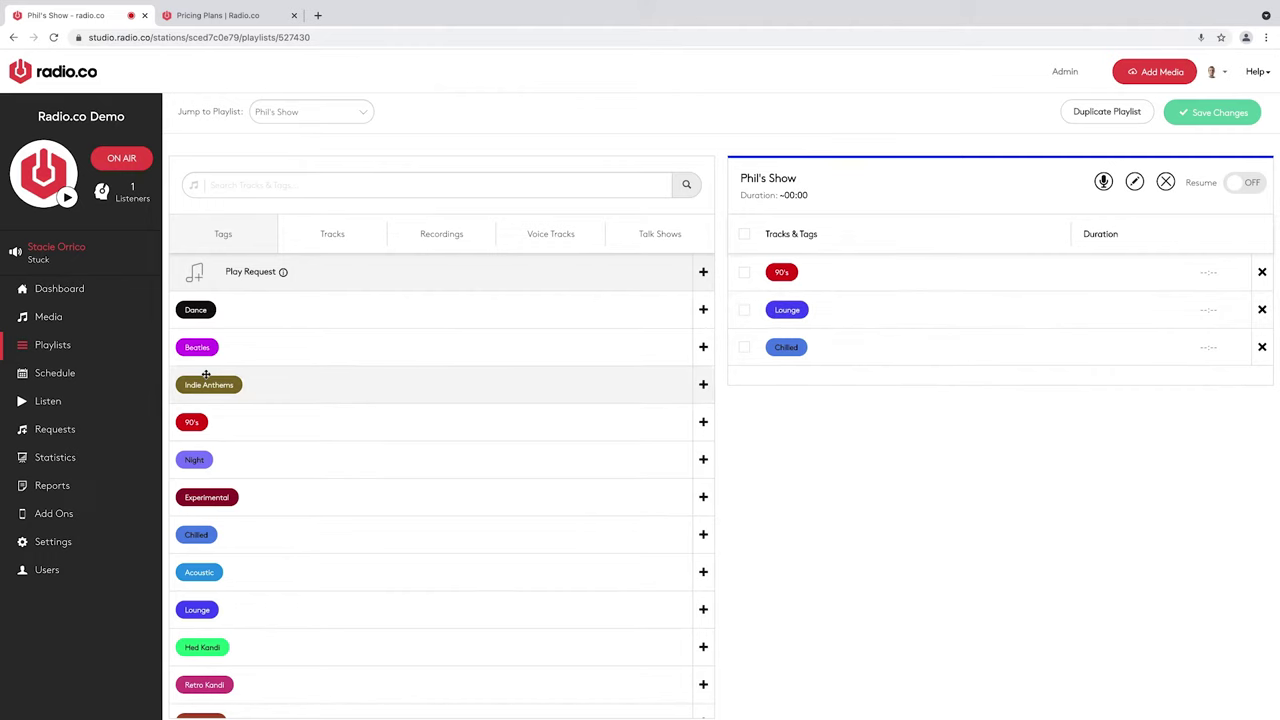
{"action": "scroll", "coordinate": [304, 475], "scroll_direction": "down", "scroll_amount": 3}
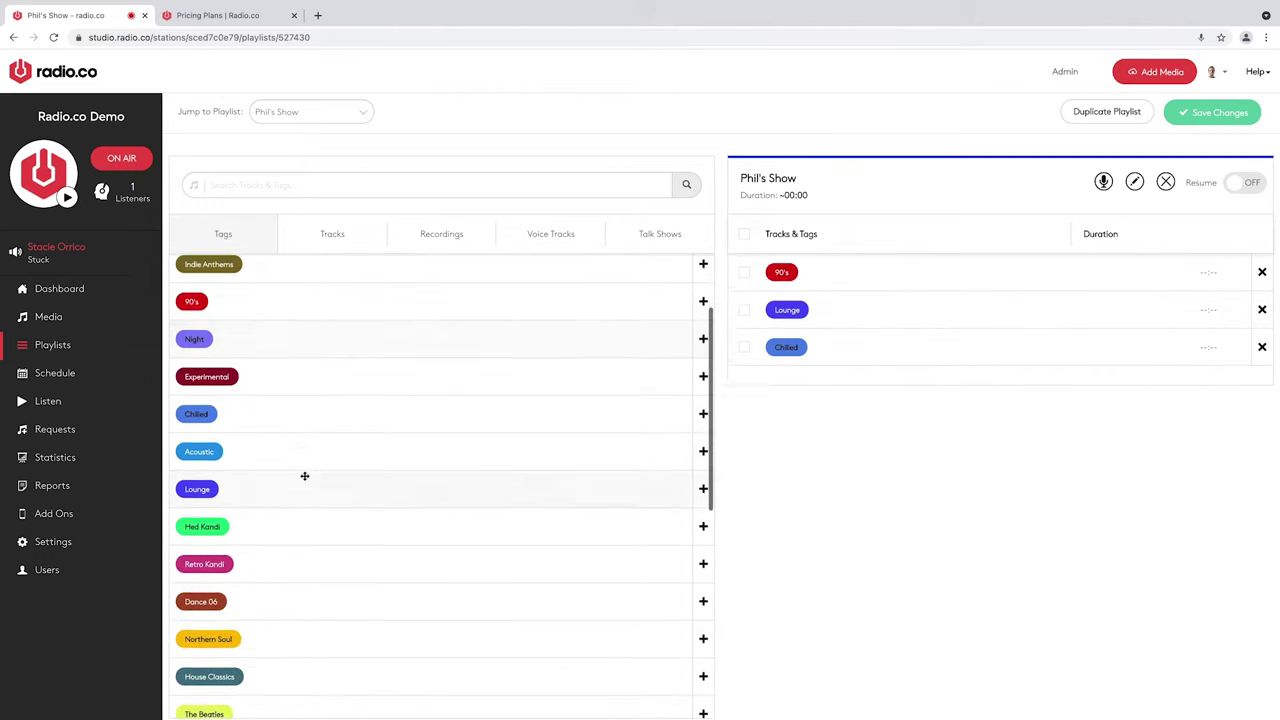
{"action": "scroll", "coordinate": [304, 475], "scroll_direction": "down", "scroll_amount": 1}
{"action": "left_click_drag", "start_coordinate": [243, 566], "coordinate": [860, 300]}
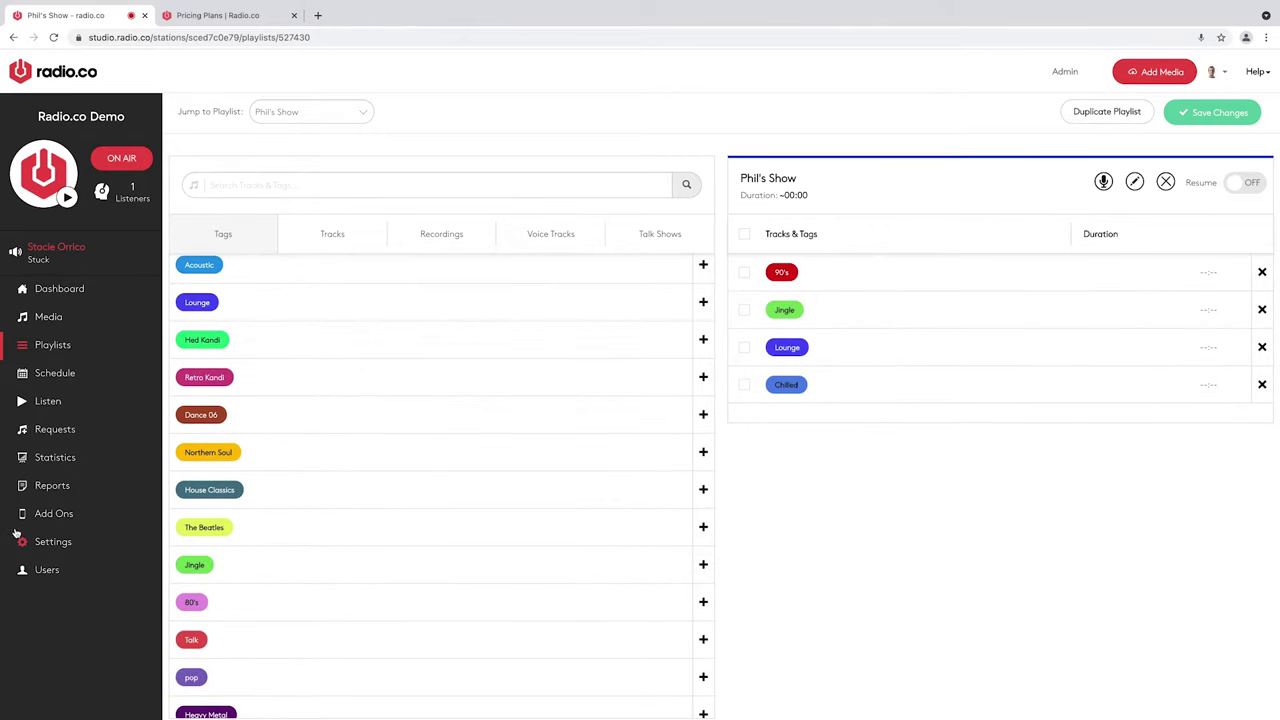
{"action": "left_click_drag", "start_coordinate": [222, 560], "coordinate": [828, 397]}
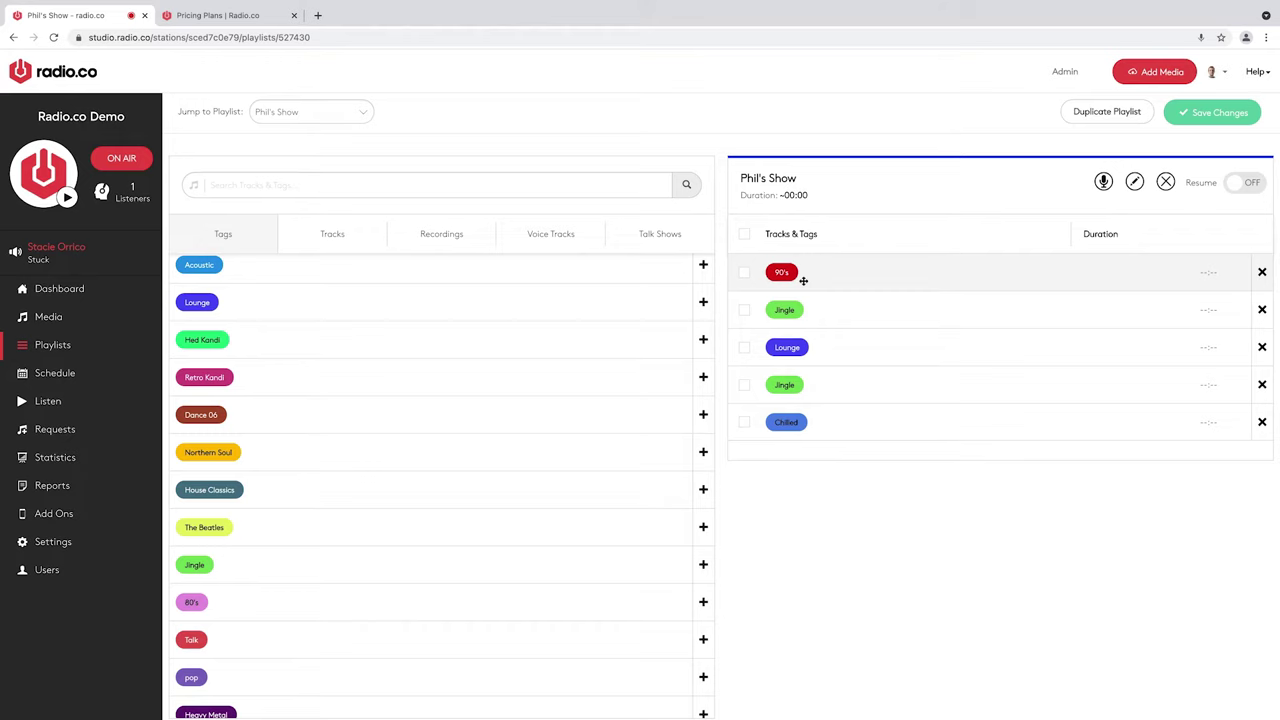
- Insert the 21:00-03.07.2021 recording after the Lounge tag and the 01:22 talk show after the first Jingle tag
{"action": "left_click", "coordinate": [442, 240]}
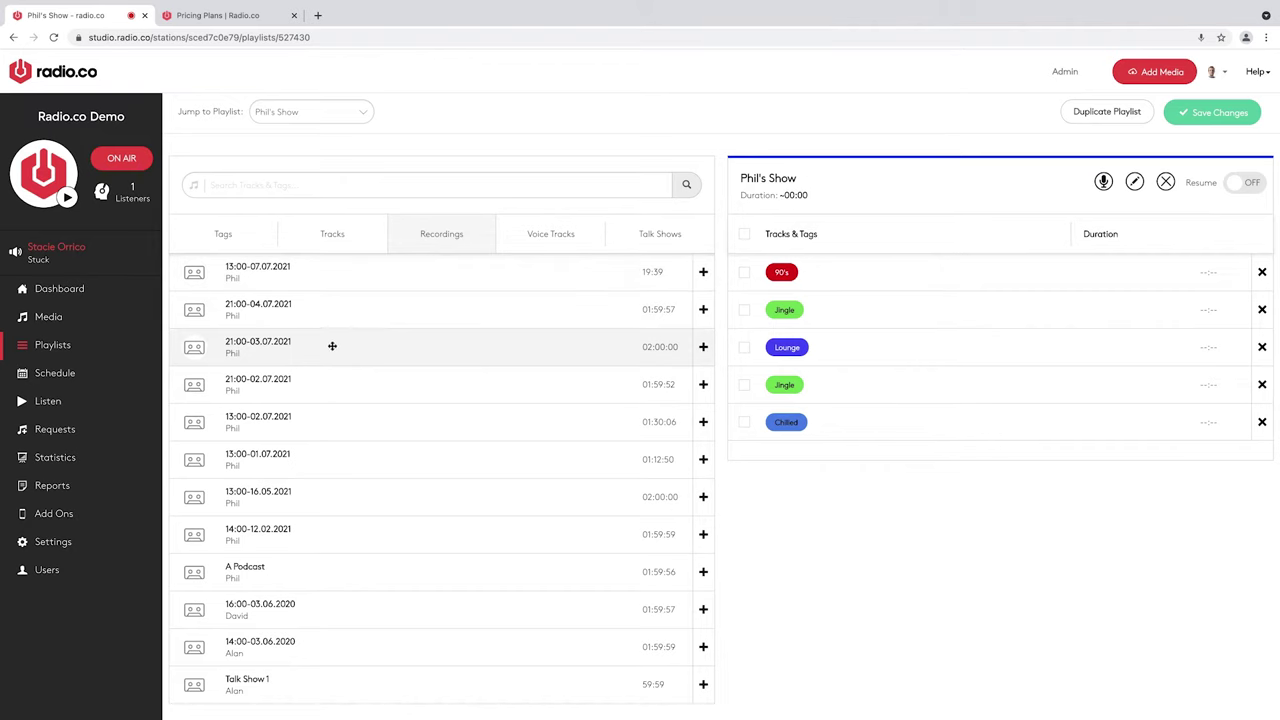
{"action": "left_click_drag", "start_coordinate": [314, 349], "coordinate": [877, 379]}
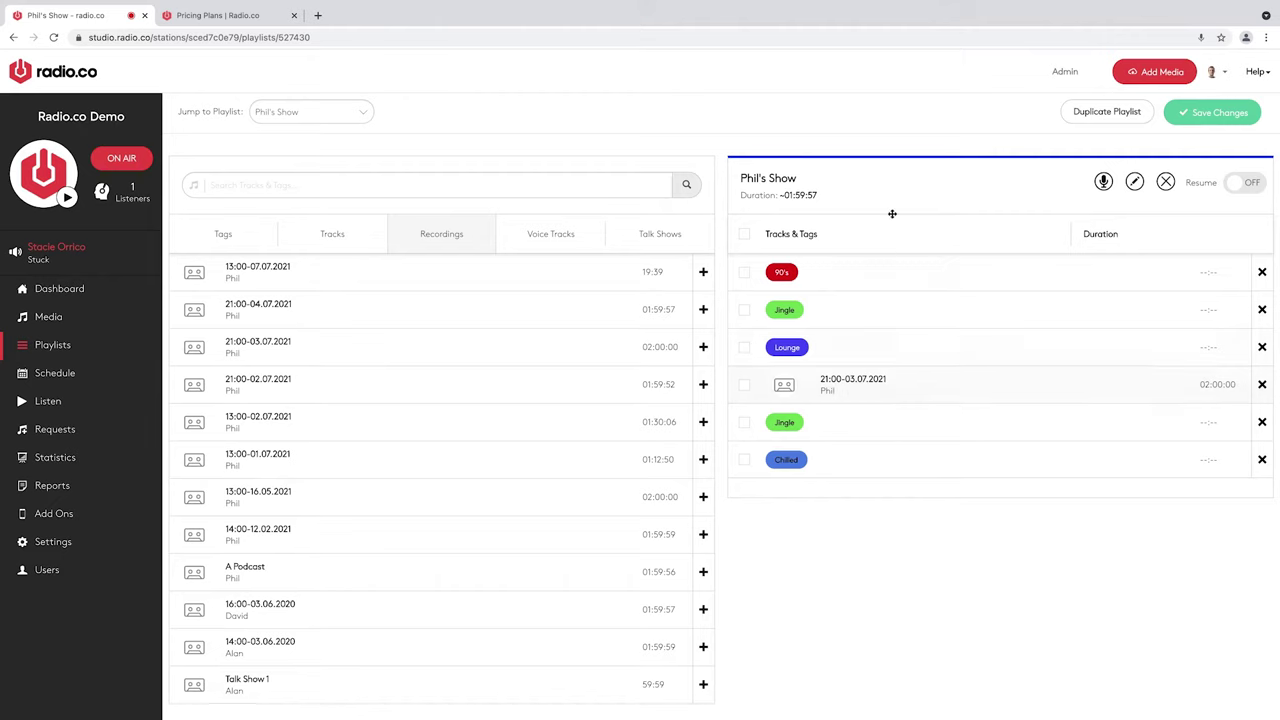
{"action": "left_click", "coordinate": [672, 241]}
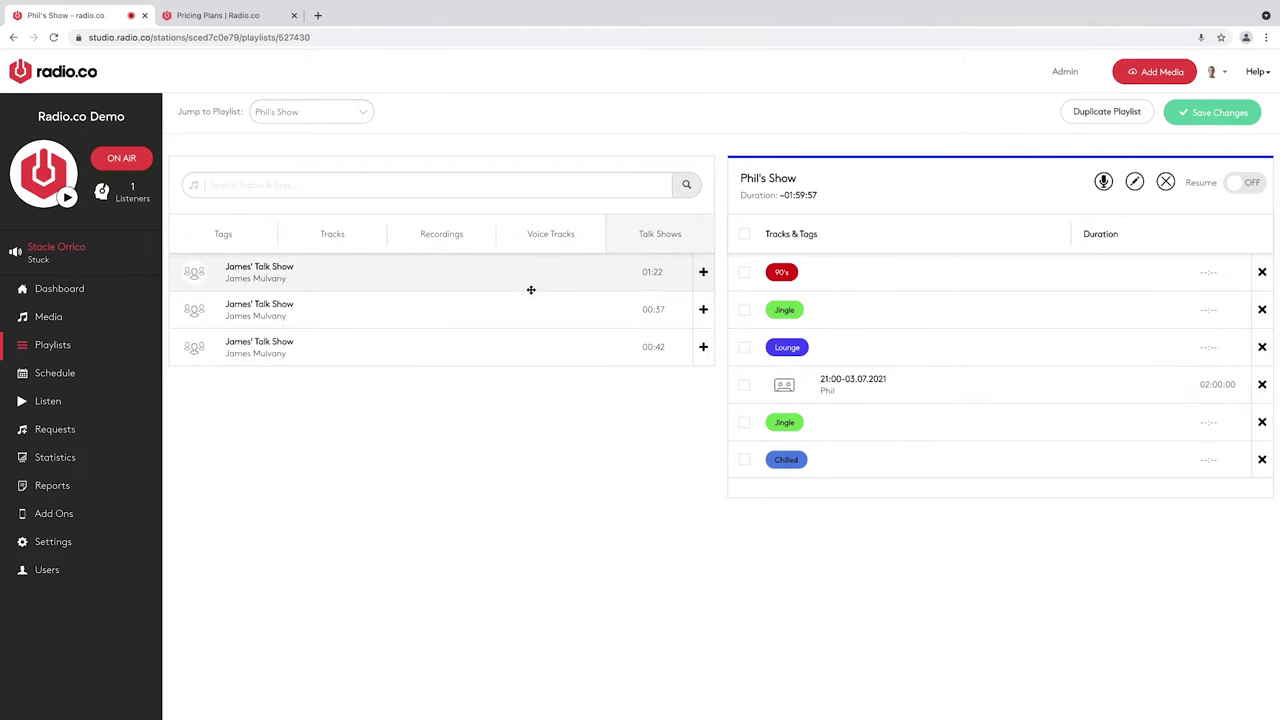
{"action": "left_click_drag", "start_coordinate": [457, 270], "coordinate": [1033, 342]}
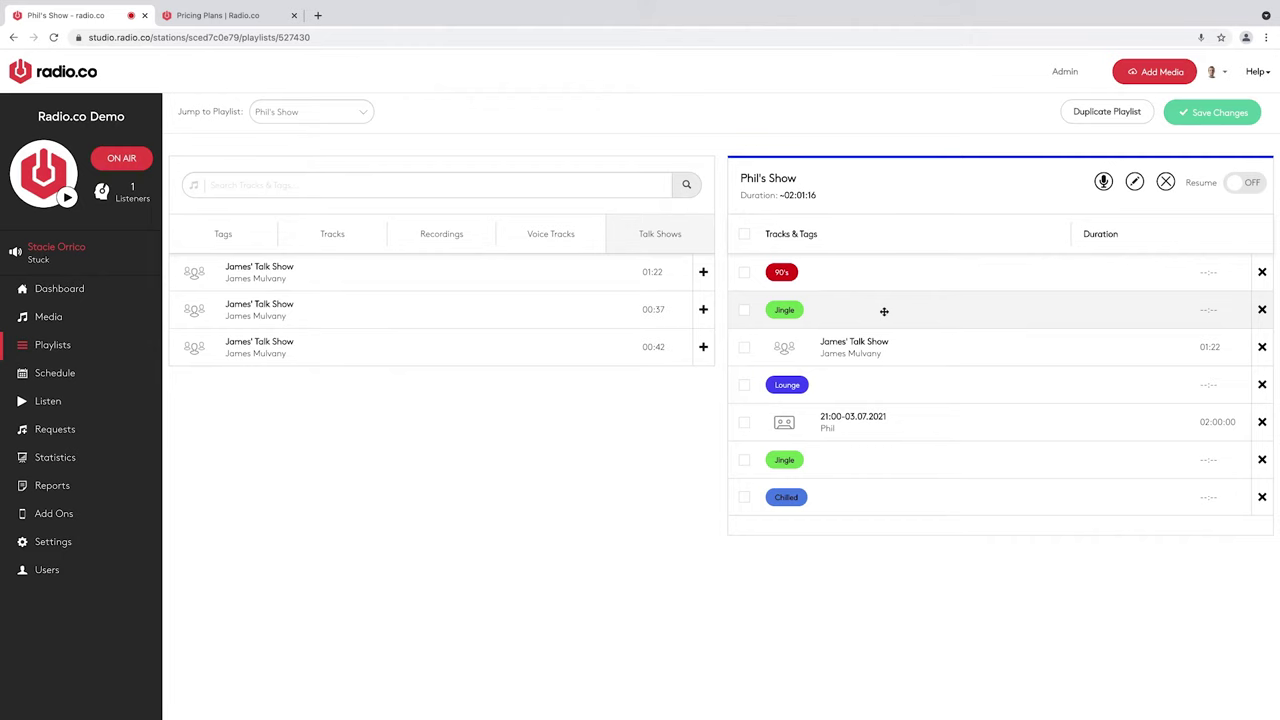
- Record a new voice track for the playlist using the Scarlett 2i2 USB input device
{"action": "left_click", "coordinate": [530, 238]}
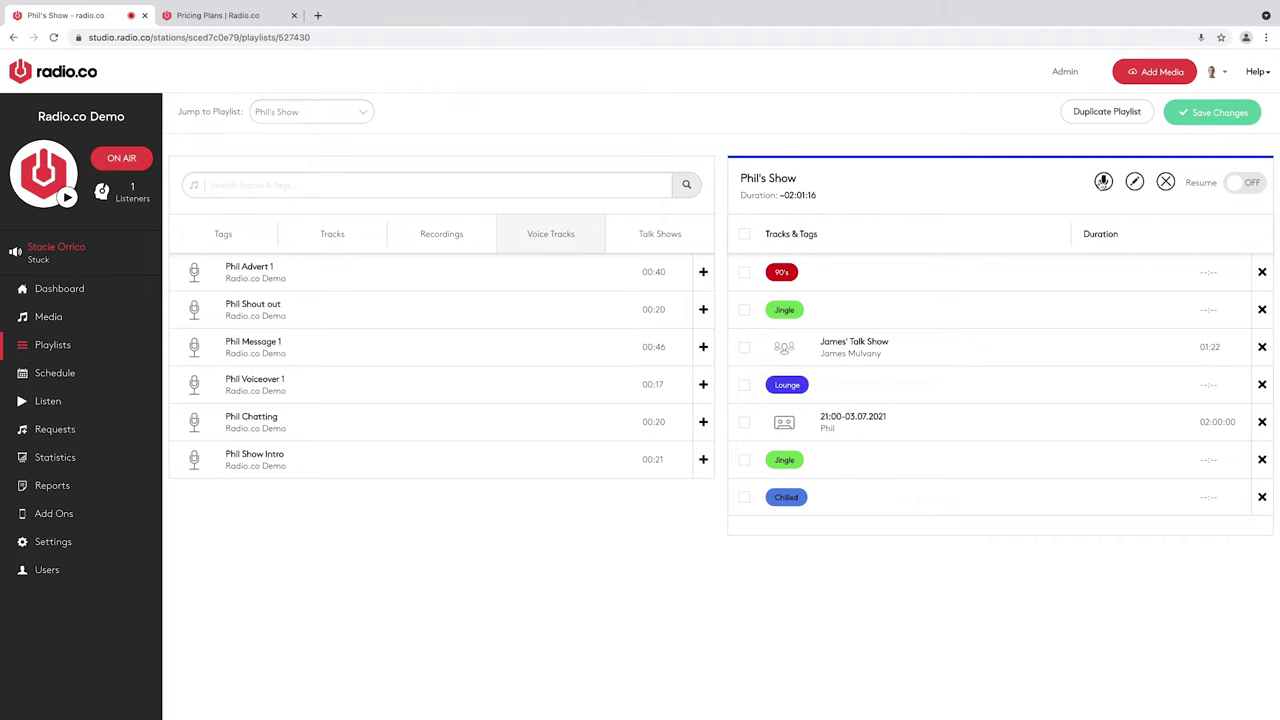
{"action": "left_click", "coordinate": [1104, 182]}
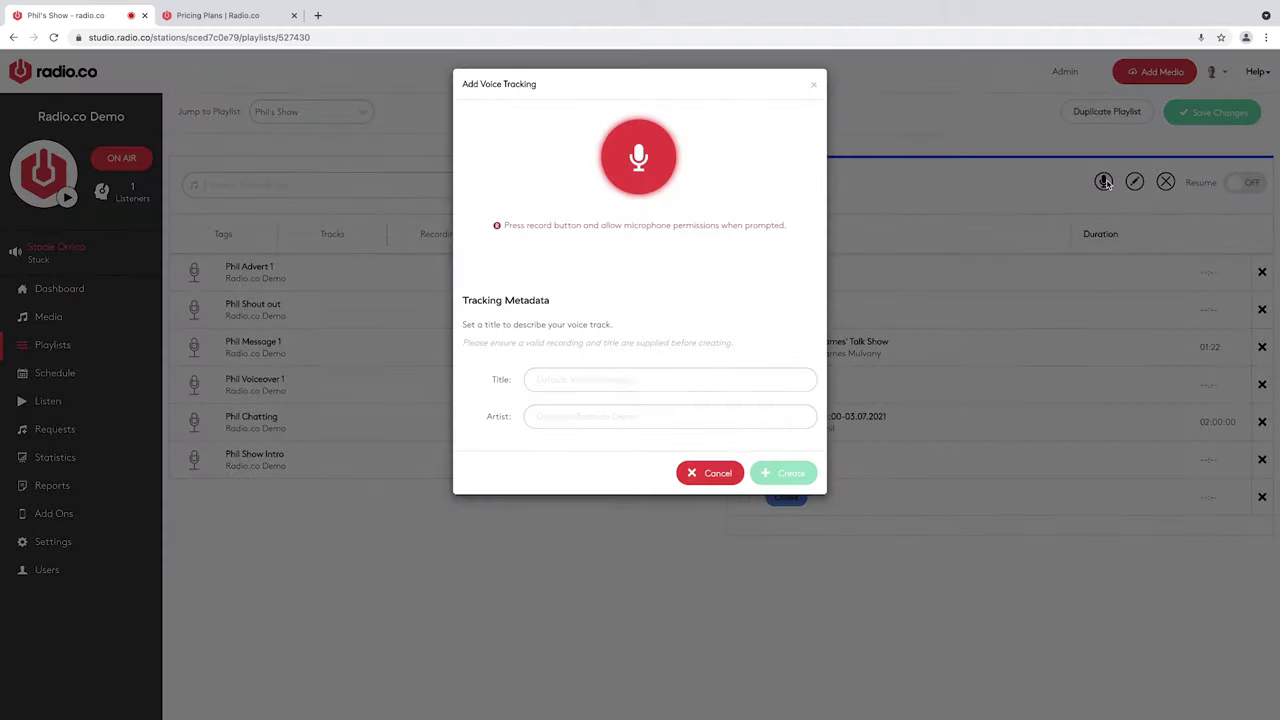
{"action": "mouse_move", "coordinate": [697, 716]}
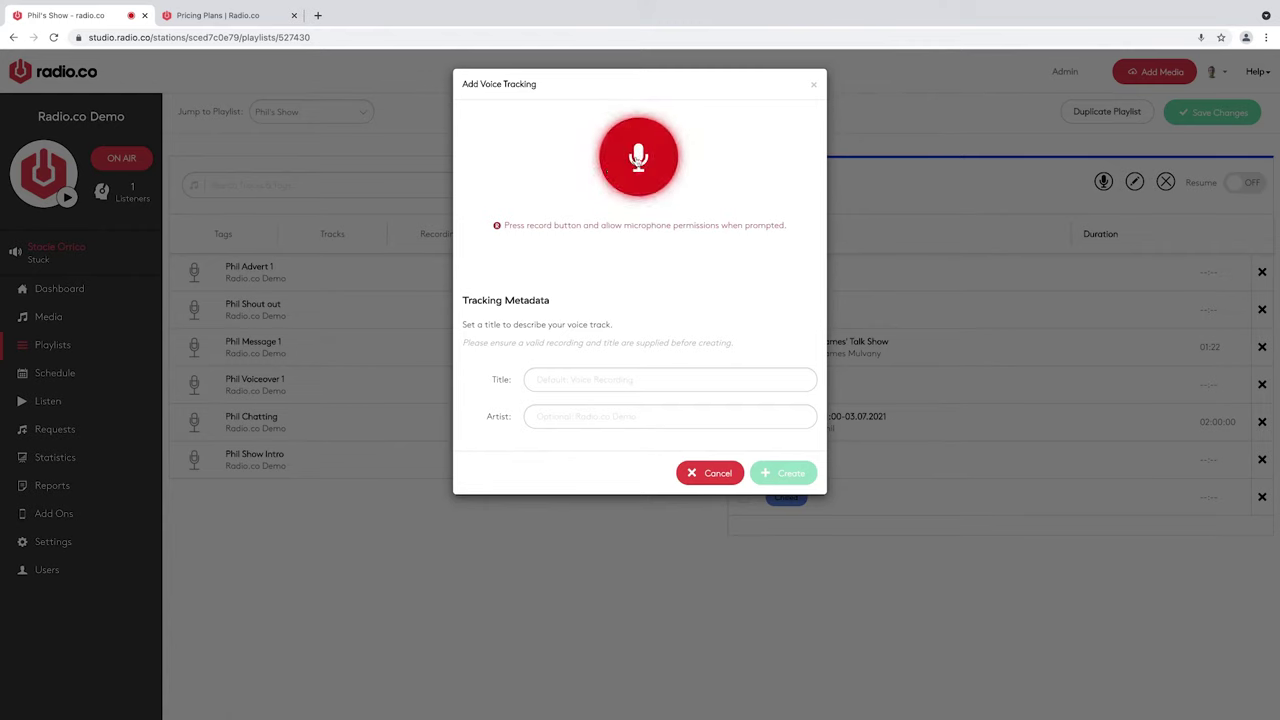
{"action": "left_click", "coordinate": [658, 165]}
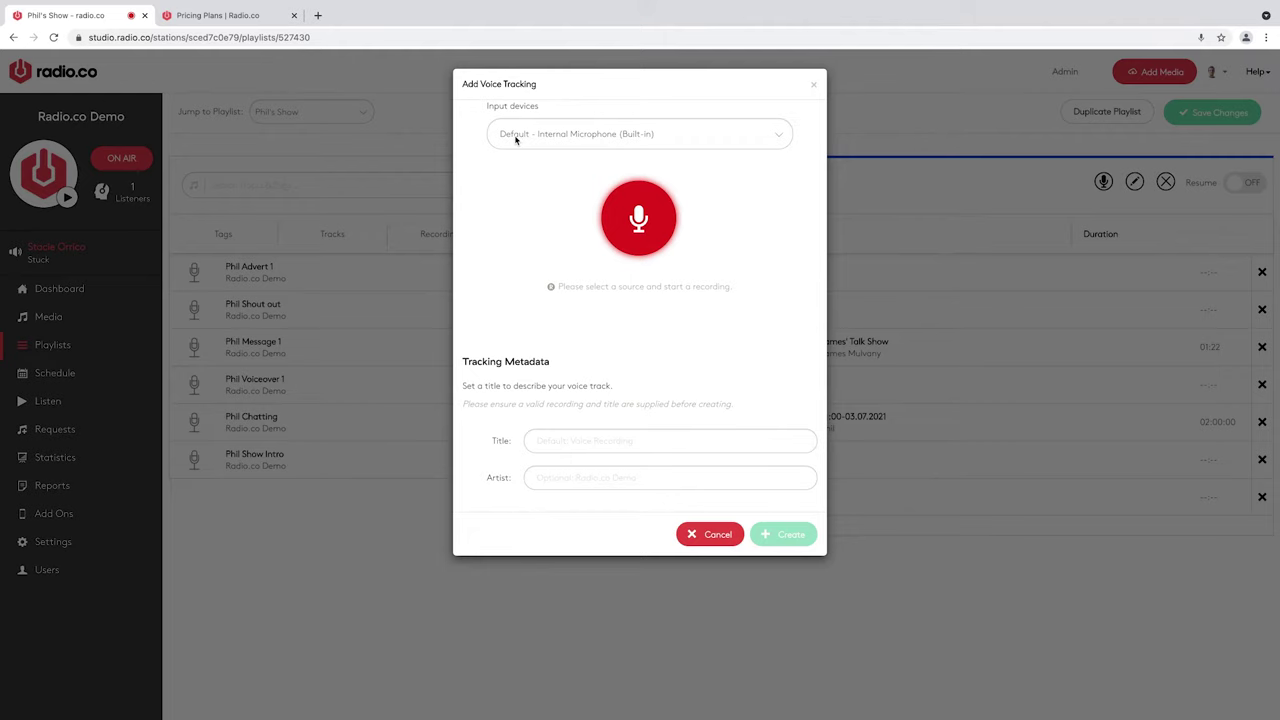
{"action": "left_click", "coordinate": [660, 136]}
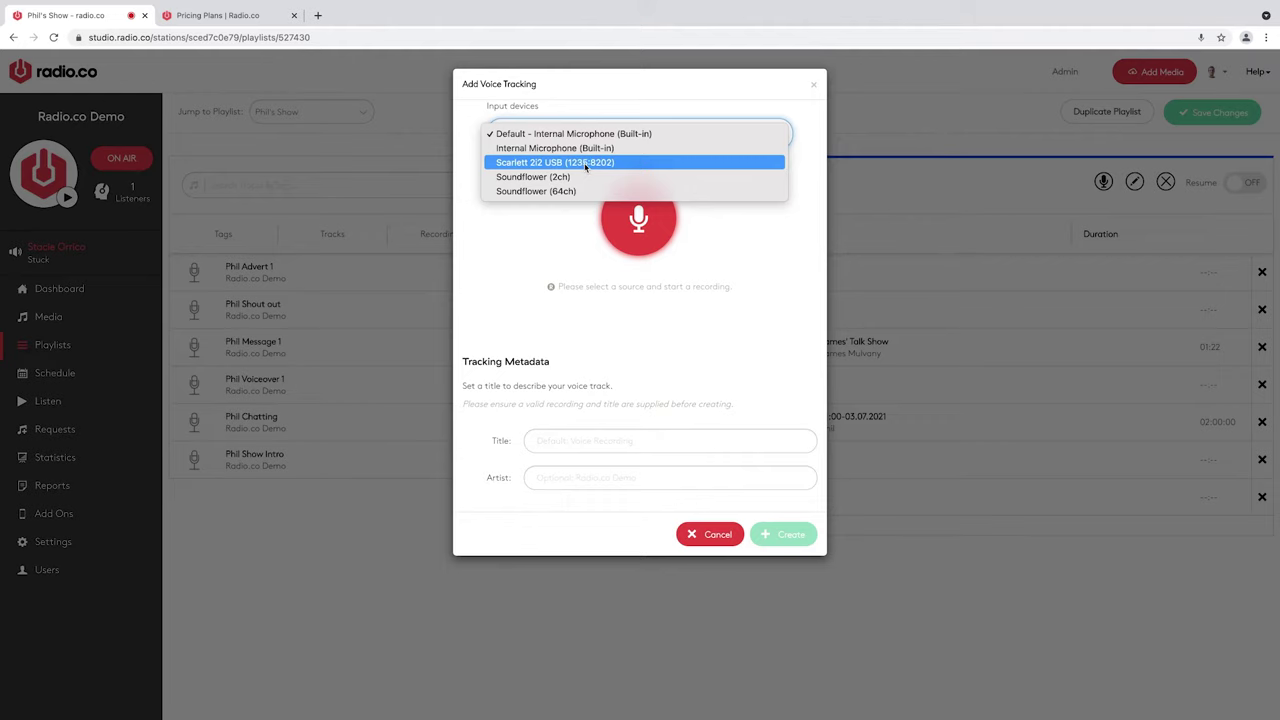
{"action": "left_click", "coordinate": [586, 165]}
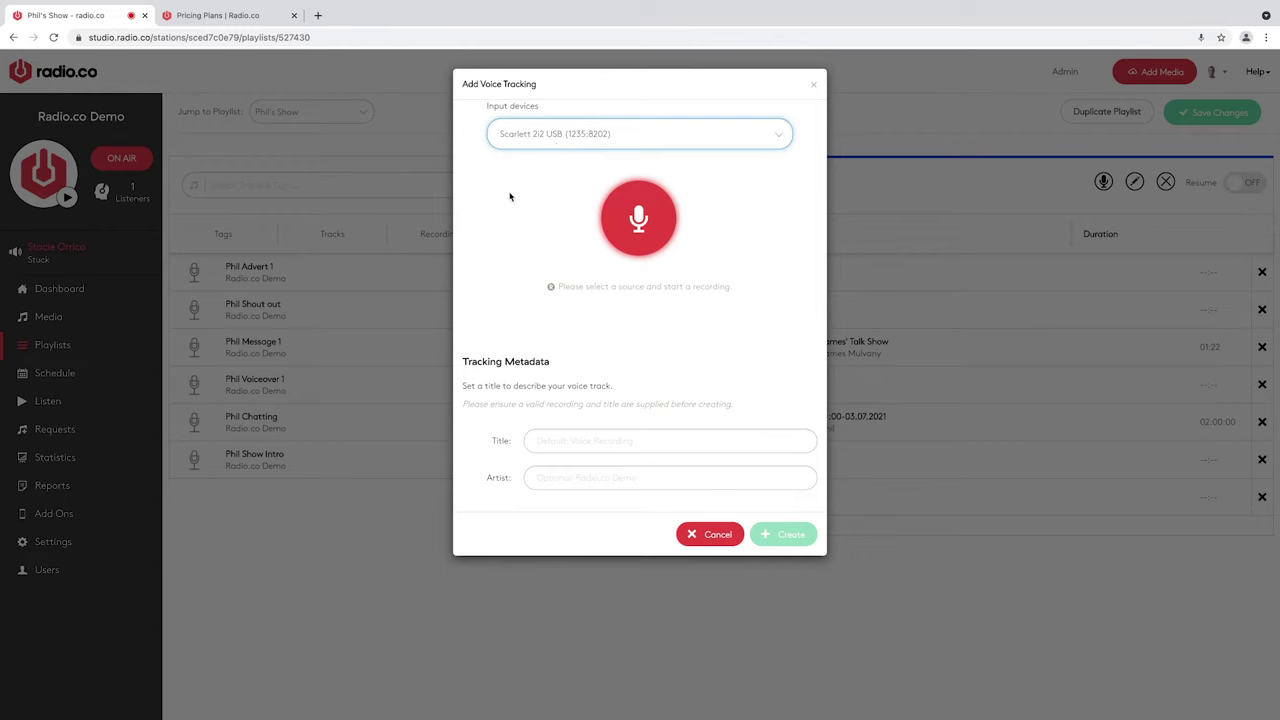
{"action": "left_click", "coordinate": [659, 205]}
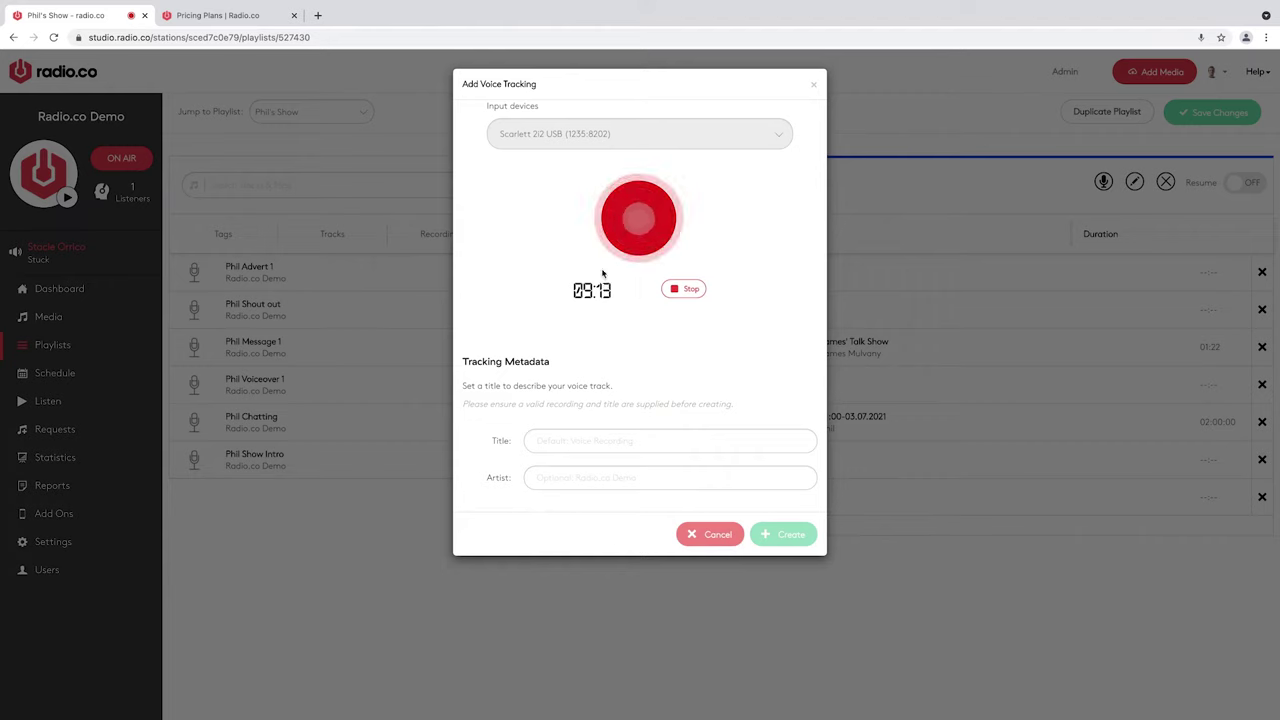
{"action": "left_click", "coordinate": [683, 288]}
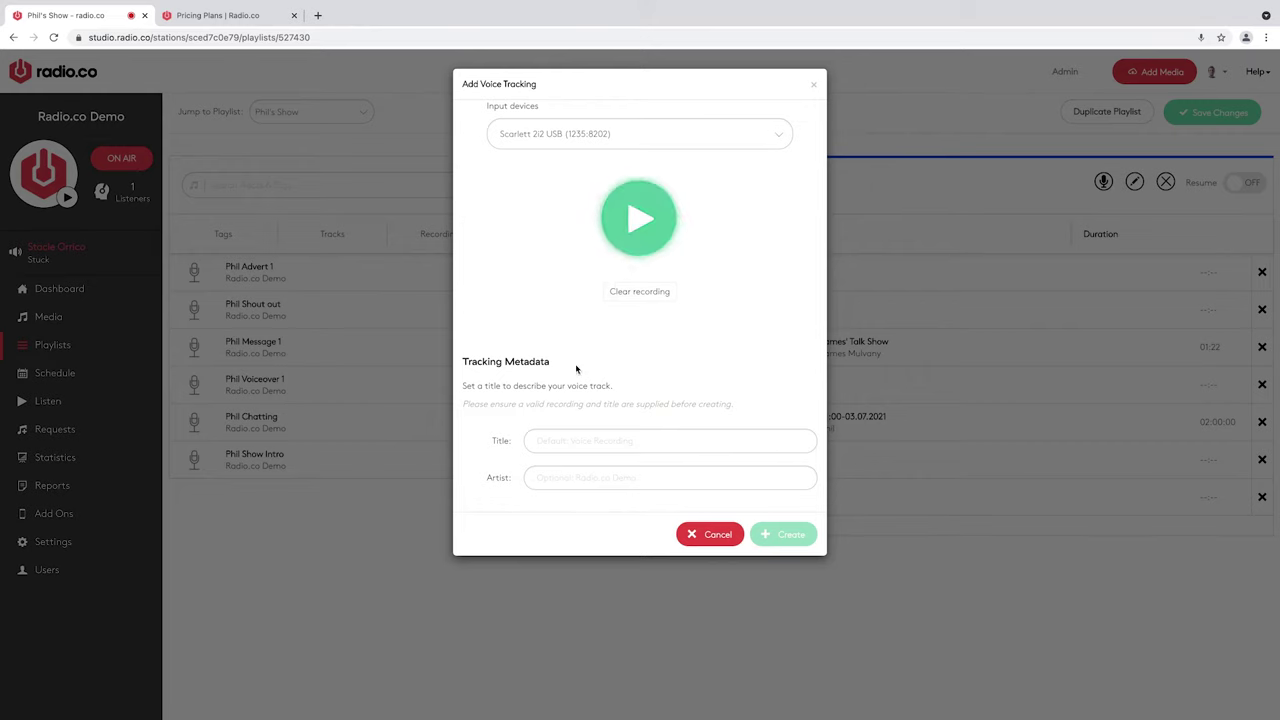
- Create the recorded voice track with the title Phil Show Intro and move it to the start of the playlist
{"action": "left_click", "coordinate": [553, 441]}
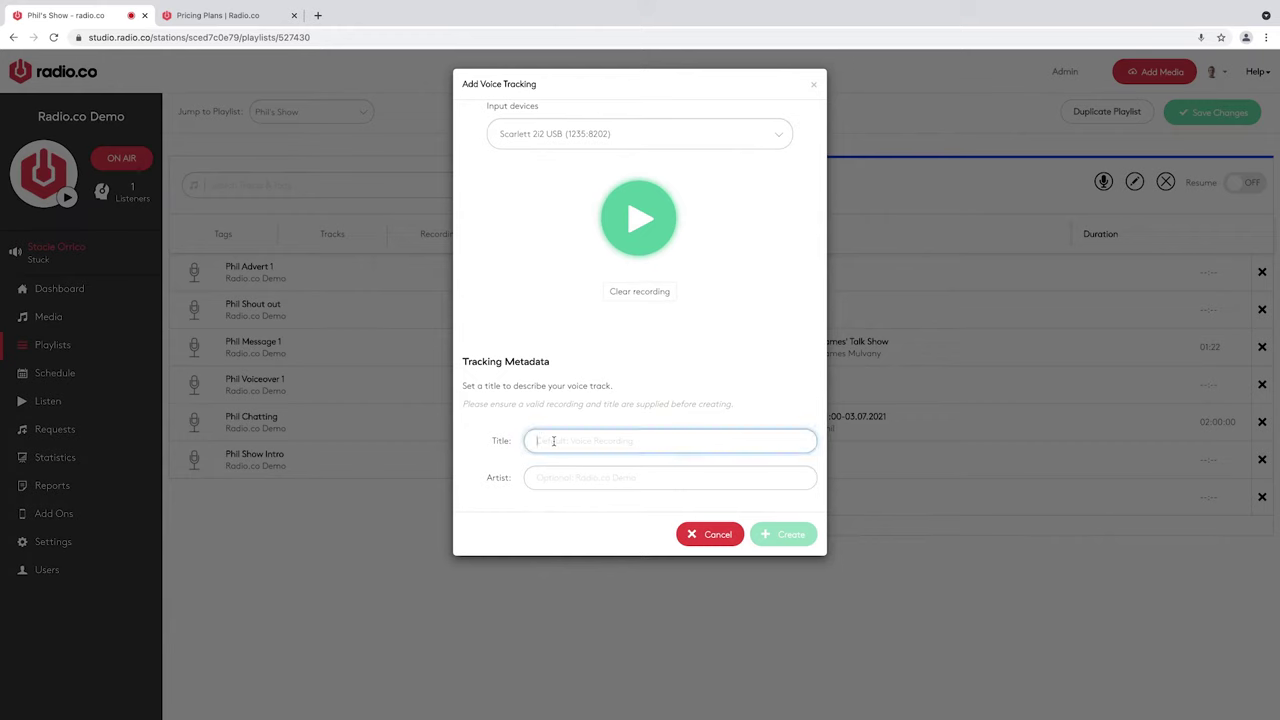
{"action": "type", "text": "Phil"}
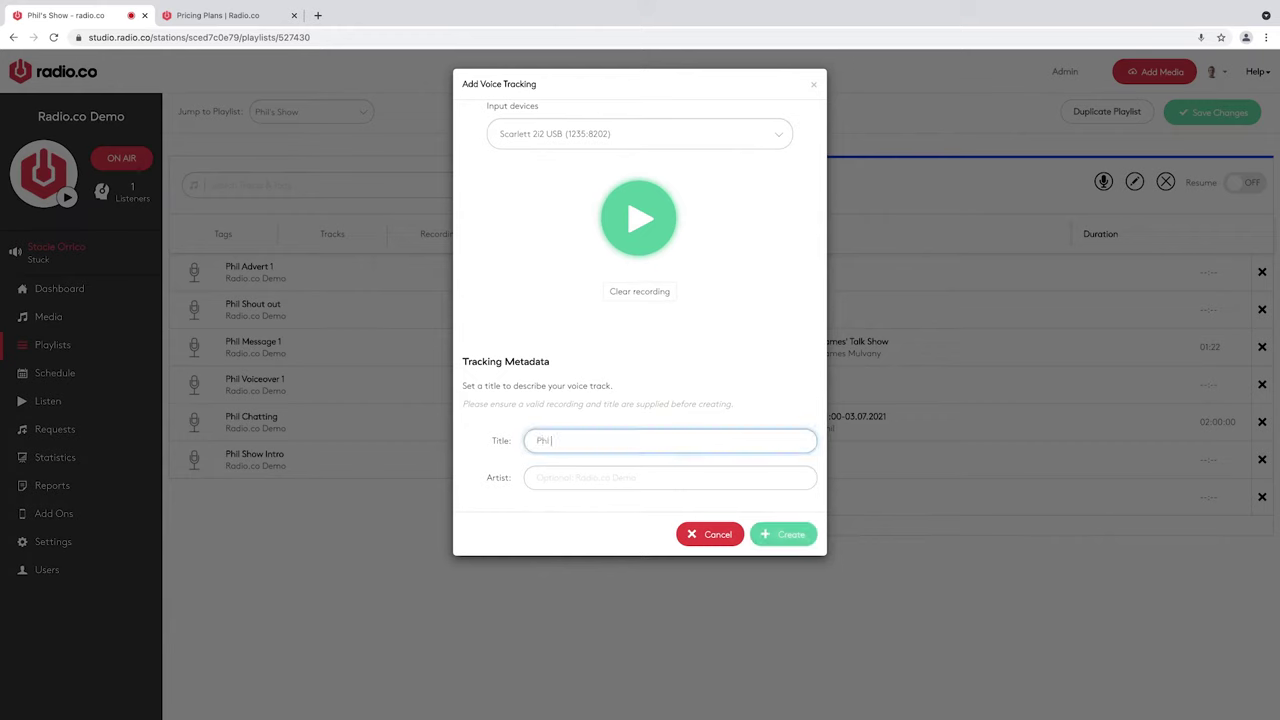
{"action": "type", "text": " Show Intro"}
{"action": "left_click", "coordinate": [784, 538]}
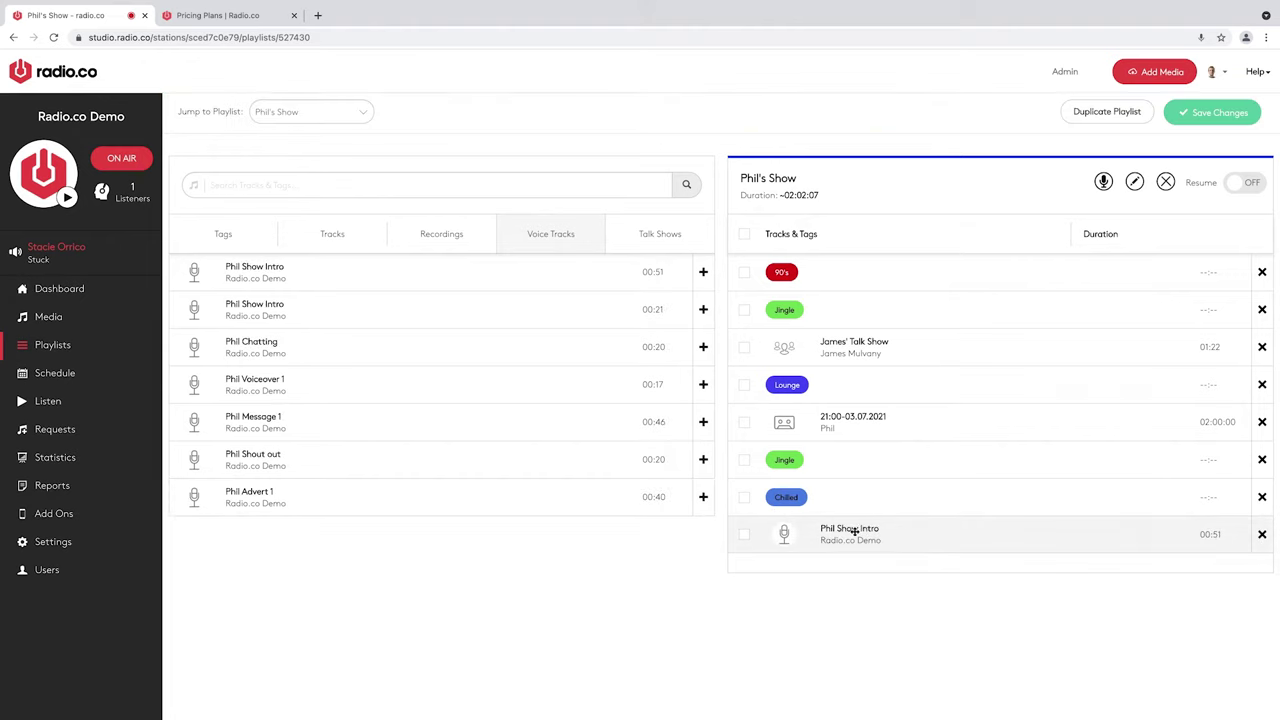
{"action": "left_click_drag", "start_coordinate": [820, 540], "coordinate": [852, 284]}
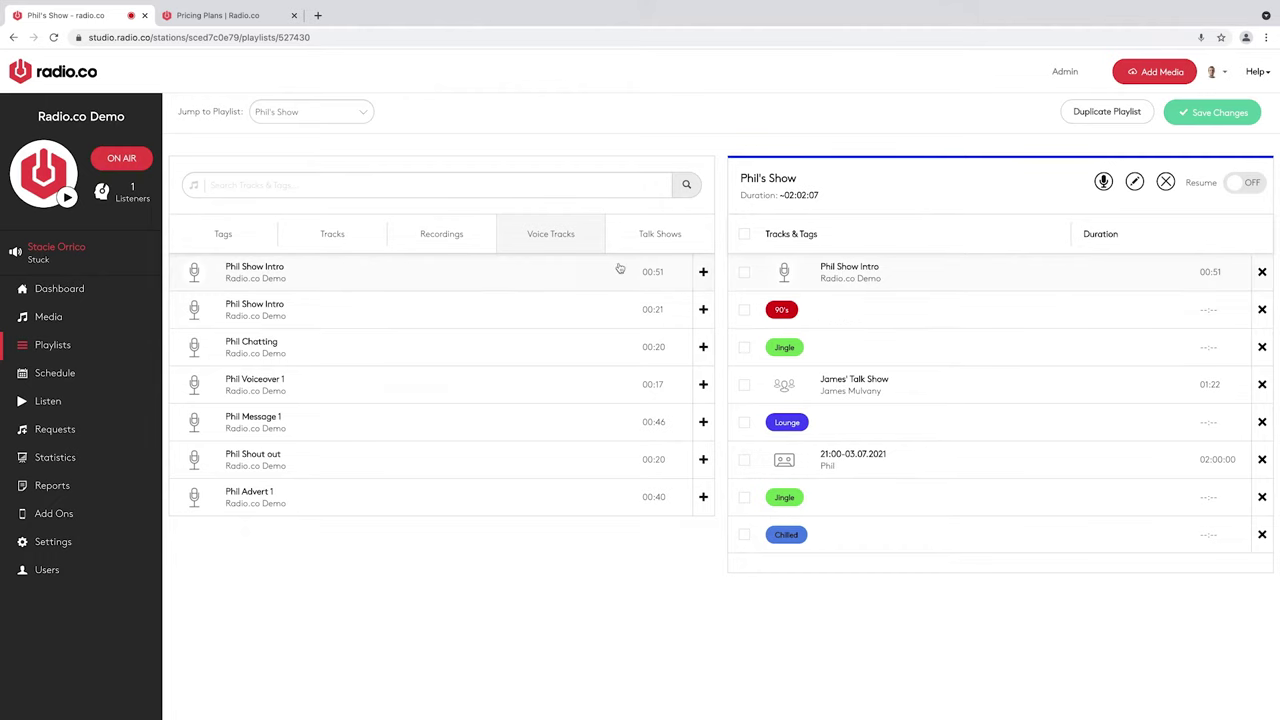
- Insert the 00:21 Phil Show Intro before the talk show and Phil Shout out before the Chilled tag, saving the playlist
{"action": "left_click_drag", "start_coordinate": [340, 325], "coordinate": [891, 391]}
{"action": "left_click_drag", "start_coordinate": [222, 453], "coordinate": [771, 546]}
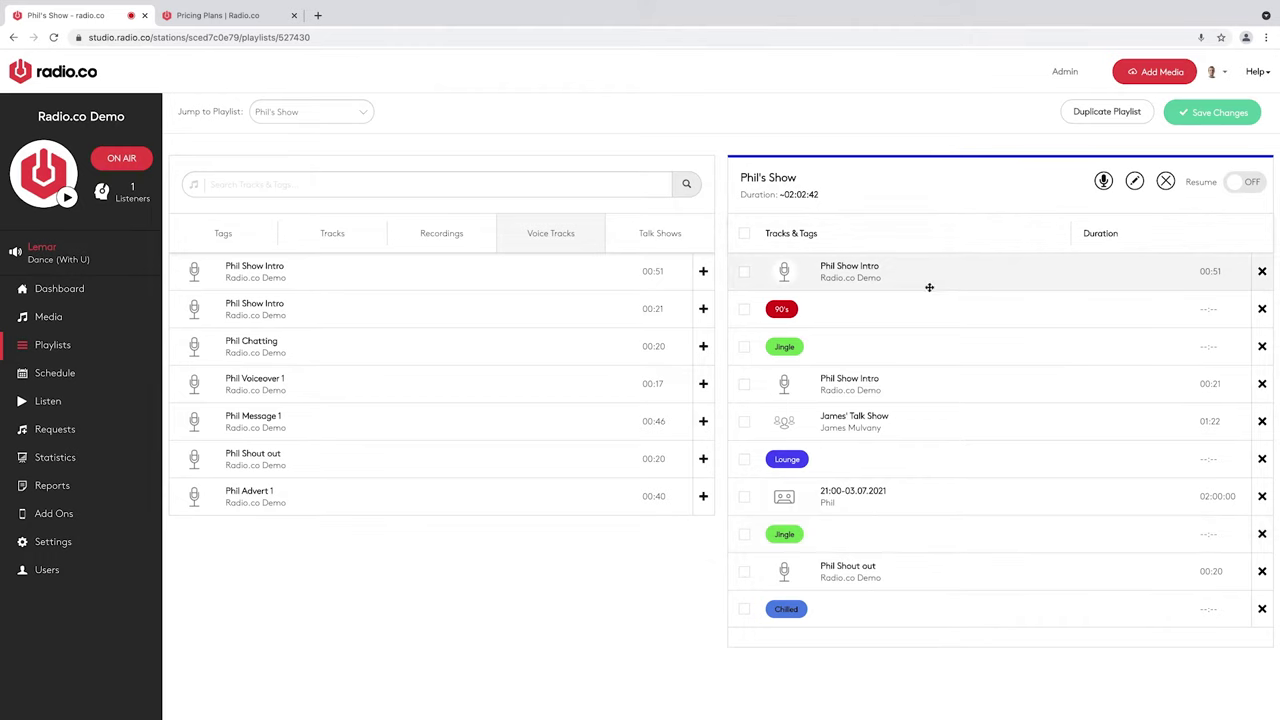
{"action": "left_click", "coordinate": [1194, 114]}
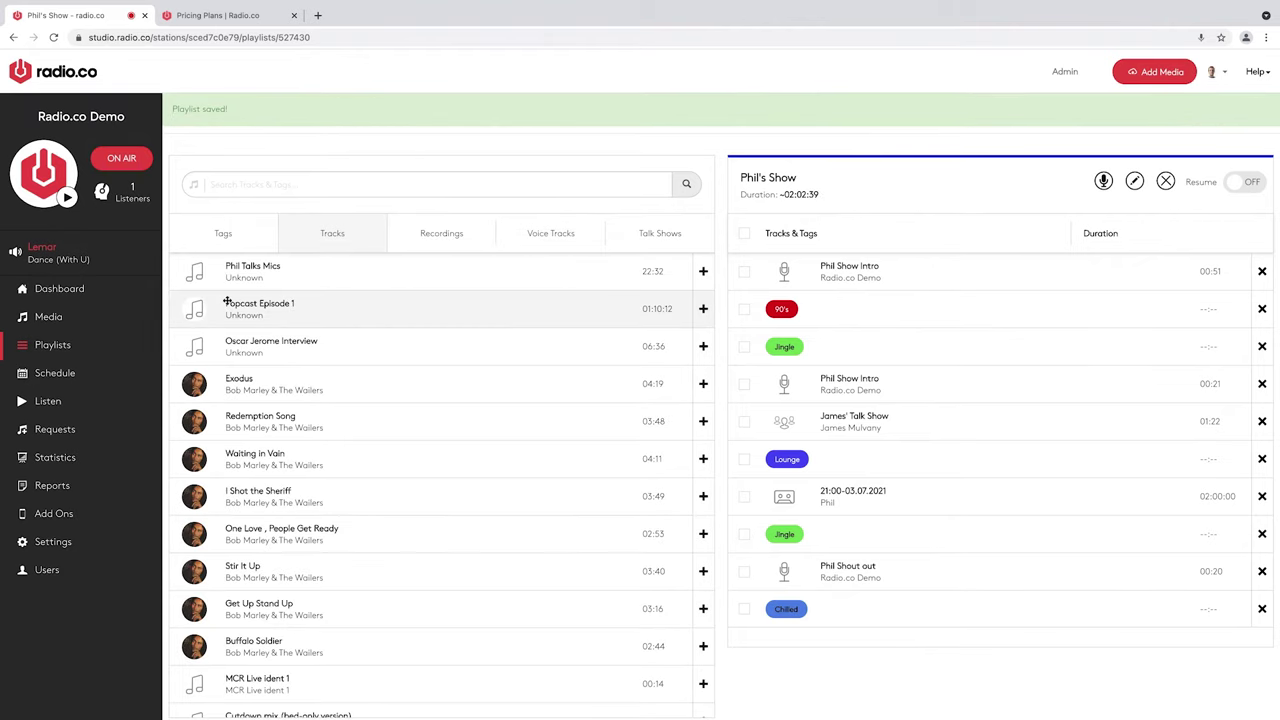
- Review the current week's schedule calendar, examining the morning and evening live DJ events, their backup playlists and the unscheduled hours
{"action": "left_click", "coordinate": [45, 374]}
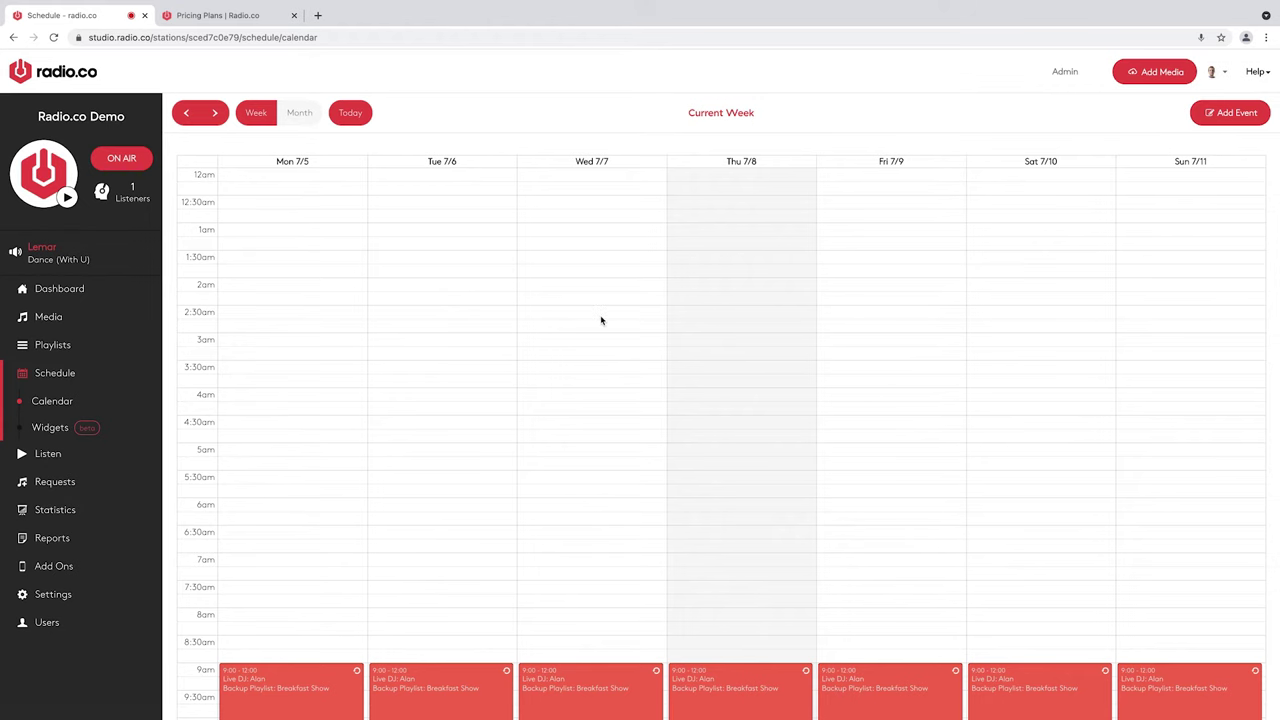
{"action": "scroll", "coordinate": [601, 320], "scroll_direction": "down", "scroll_amount": 5}
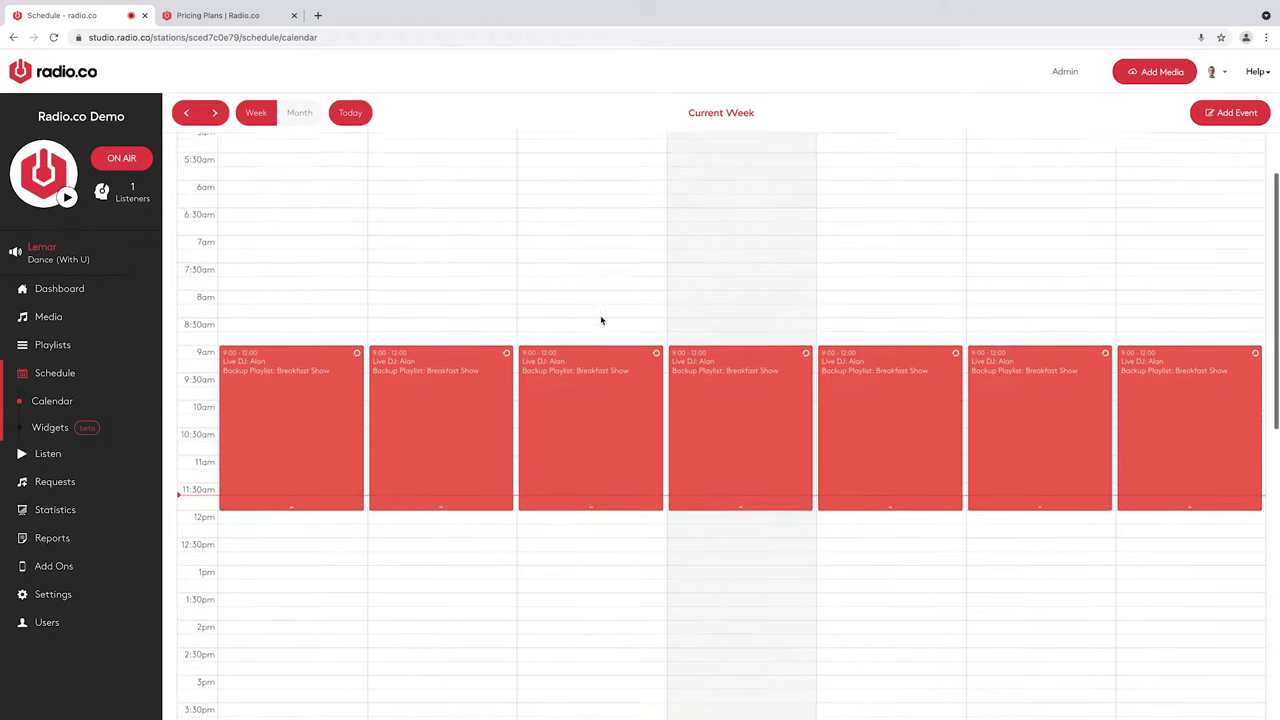
{"action": "scroll", "coordinate": [601, 320], "scroll_direction": "down", "scroll_amount": 5}
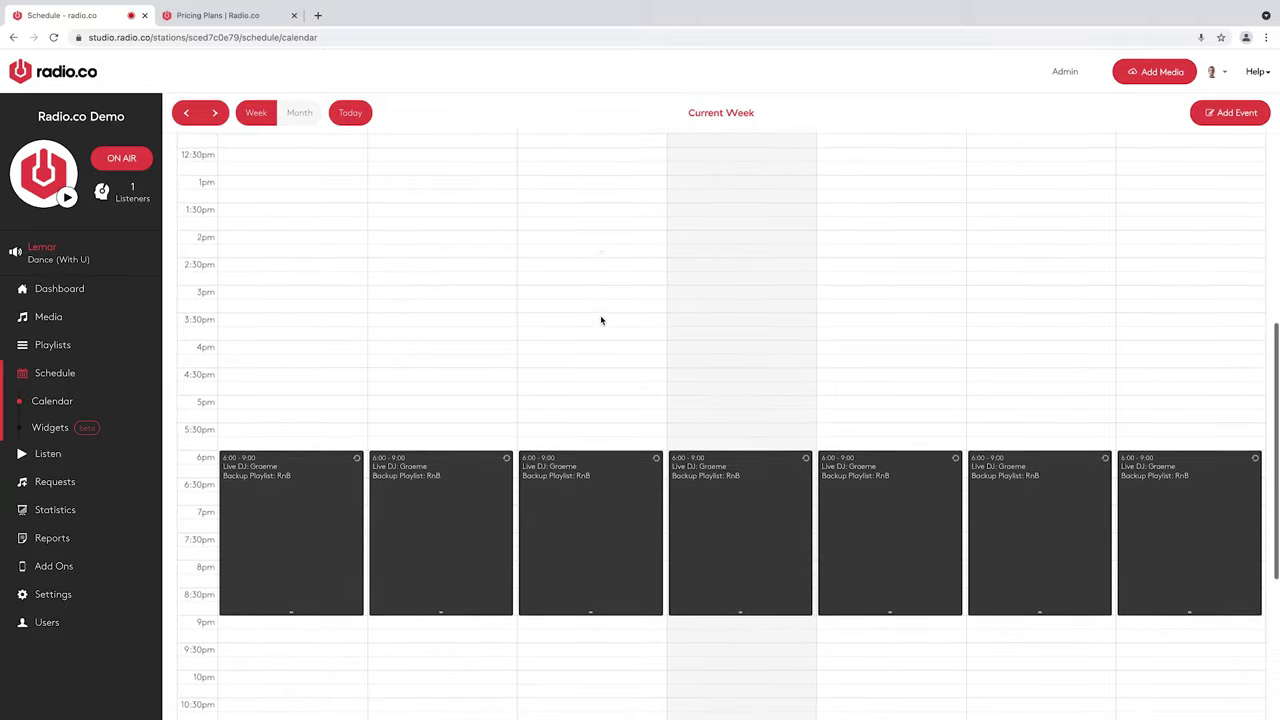
{"action": "scroll", "coordinate": [601, 320], "scroll_direction": "down", "scroll_amount": 1}
{"action": "scroll", "coordinate": [601, 320], "scroll_direction": "up", "scroll_amount": 3}
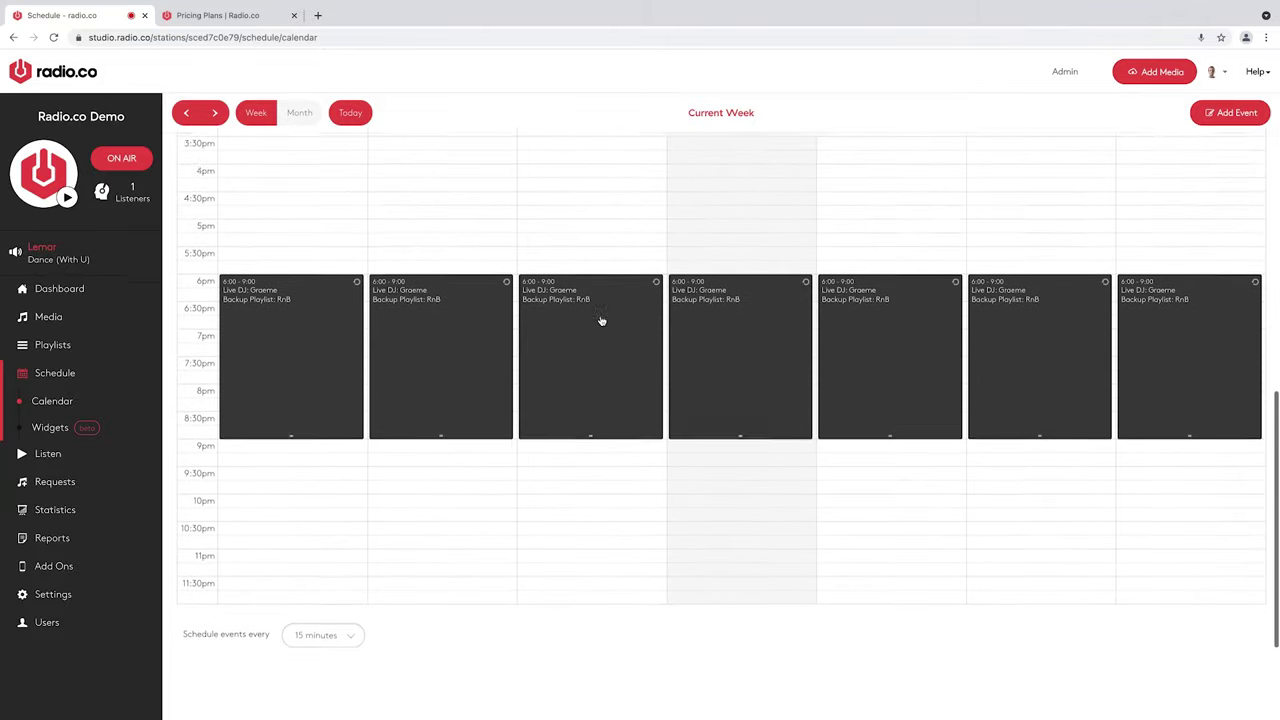
{"action": "scroll", "coordinate": [601, 320], "scroll_direction": "up", "scroll_amount": 3}
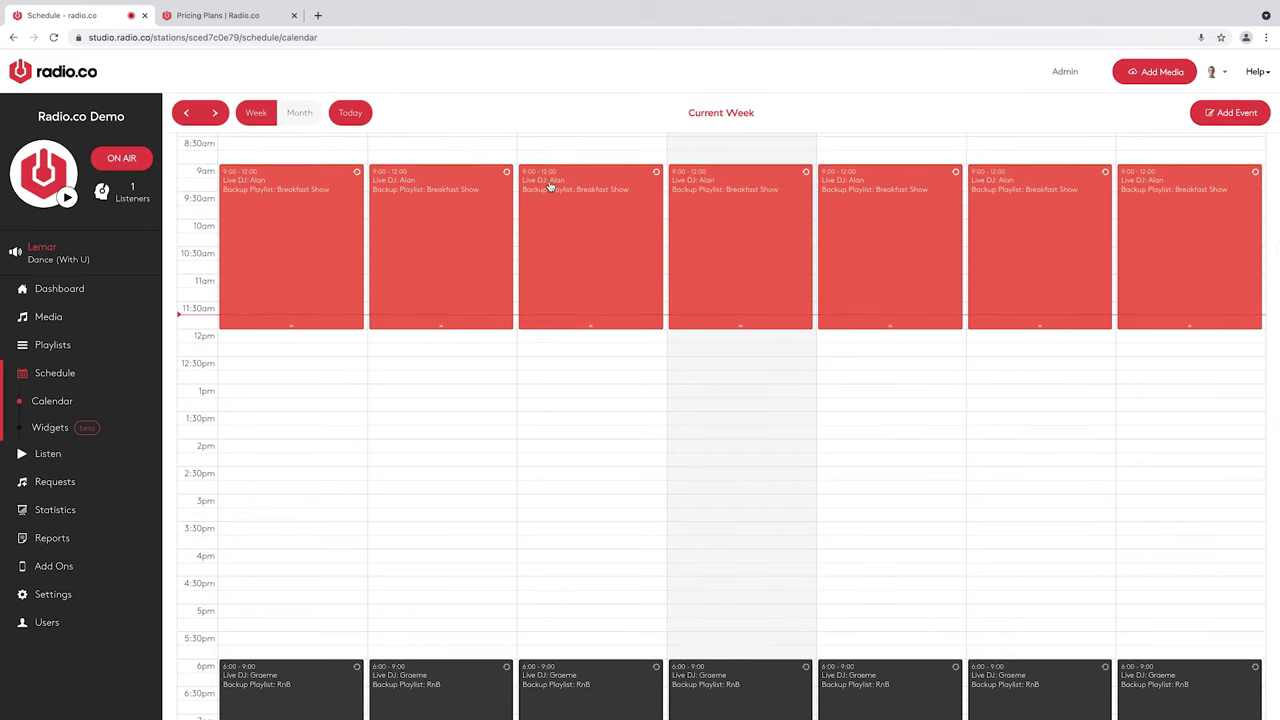
{"action": "scroll", "coordinate": [611, 338], "scroll_direction": "down", "scroll_amount": 3}
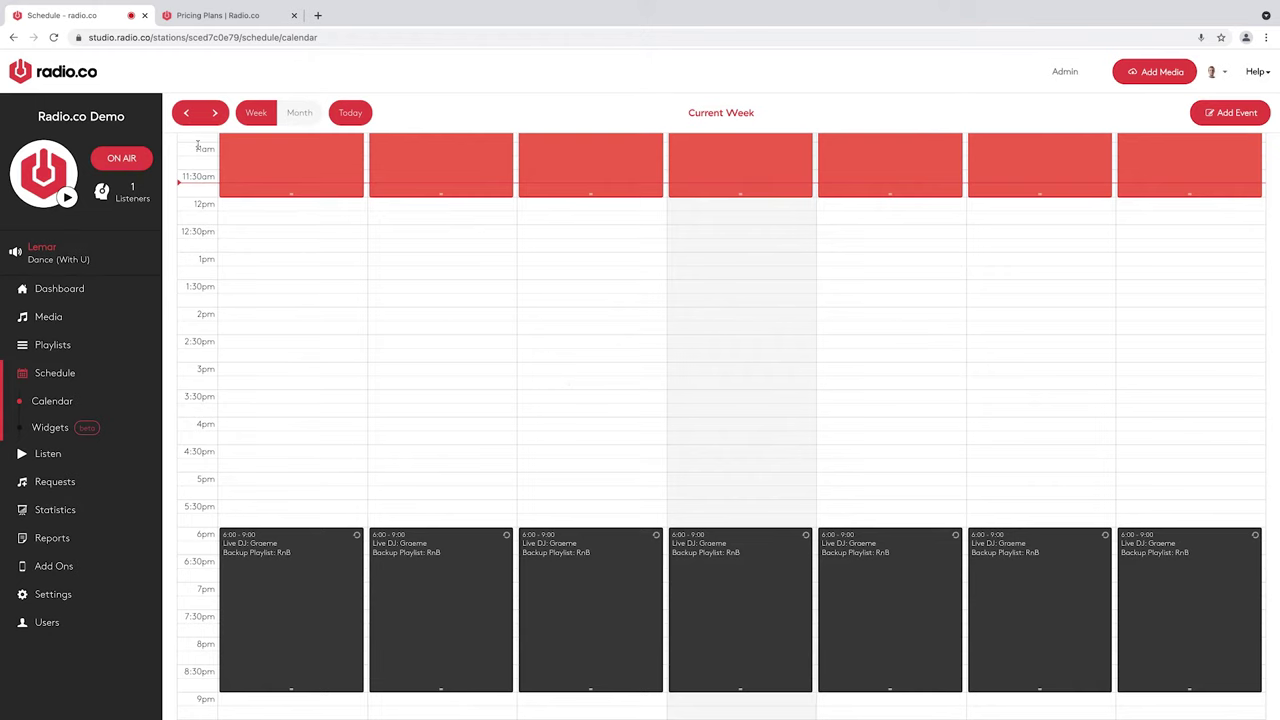
{"action": "scroll", "coordinate": [225, 205], "scroll_direction": "down", "scroll_amount": 1}
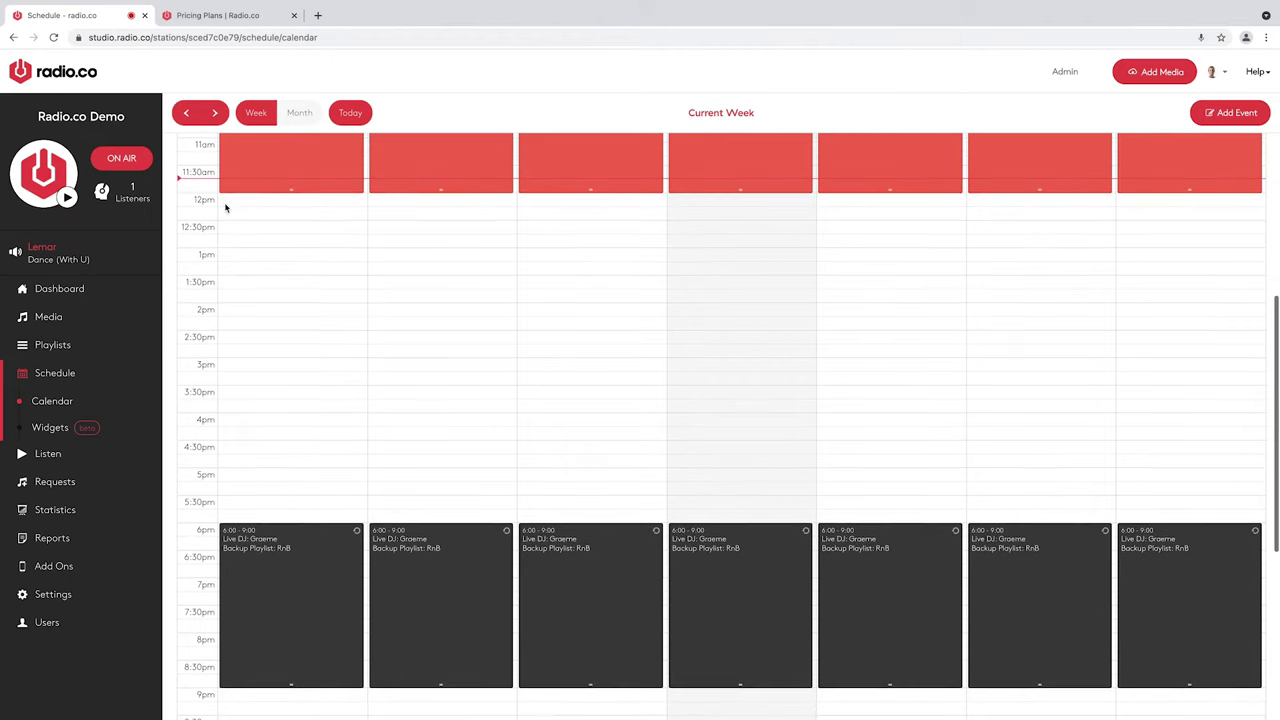
{"action": "scroll", "coordinate": [311, 460], "scroll_direction": "up", "scroll_amount": 1}
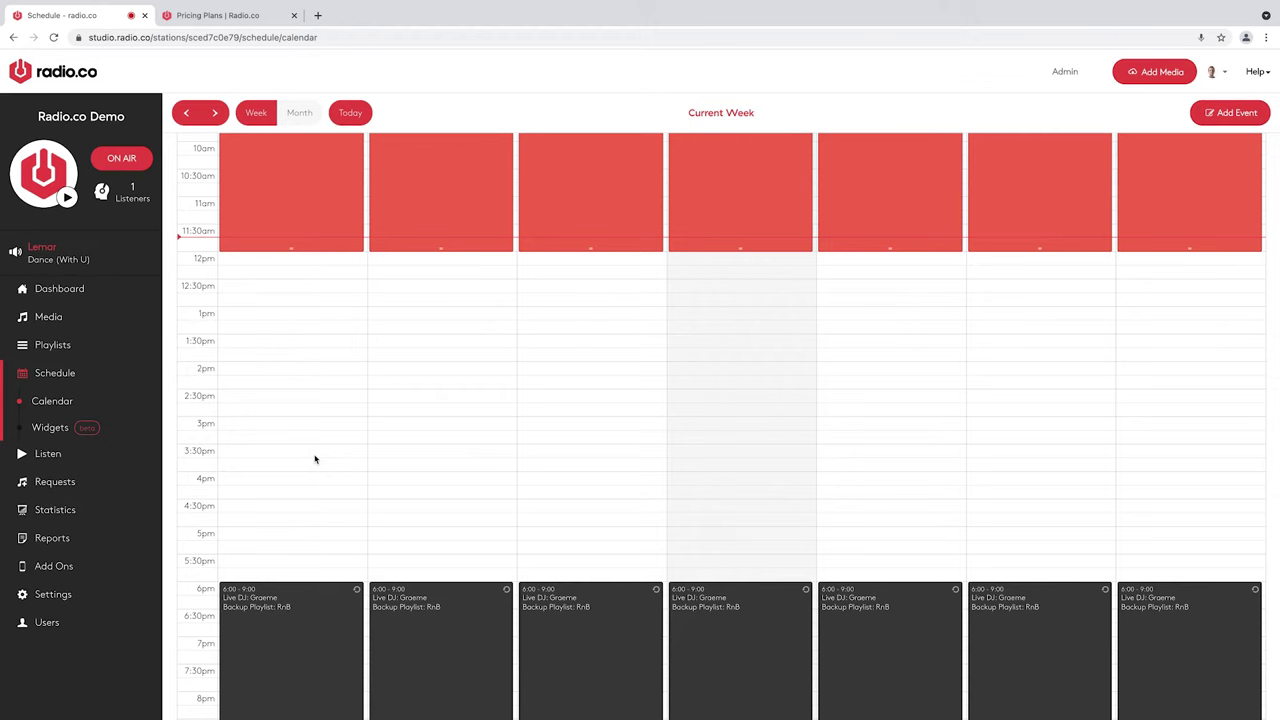
{"action": "scroll", "coordinate": [314, 459], "scroll_direction": "up", "scroll_amount": 1}
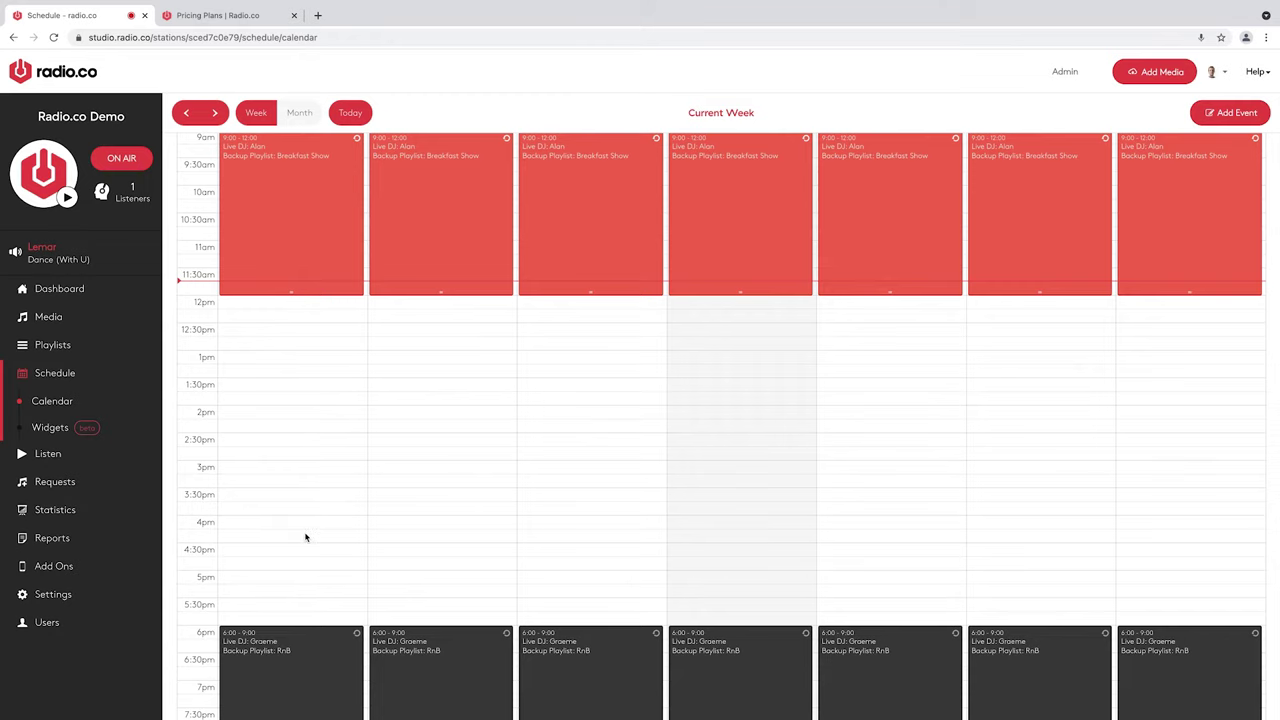
{"action": "scroll", "coordinate": [306, 537], "scroll_direction": "down", "scroll_amount": 3}
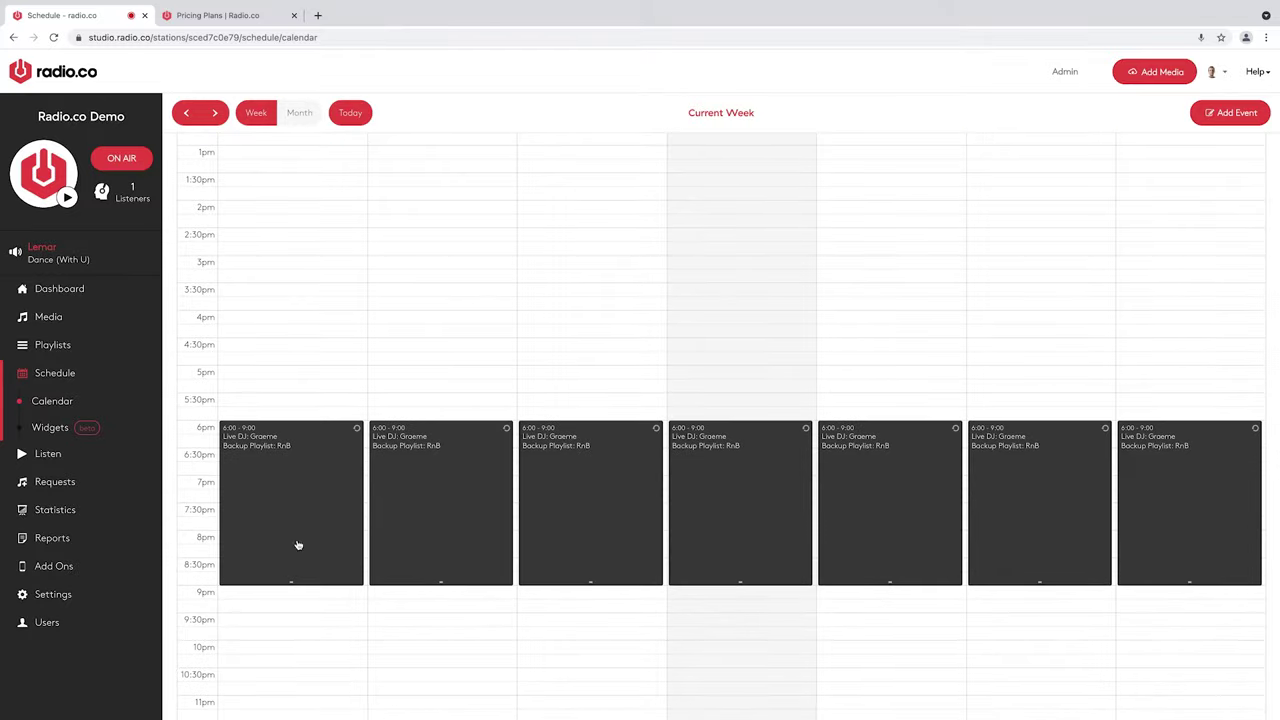
{"action": "scroll", "coordinate": [298, 545], "scroll_direction": "up", "scroll_amount": 5}
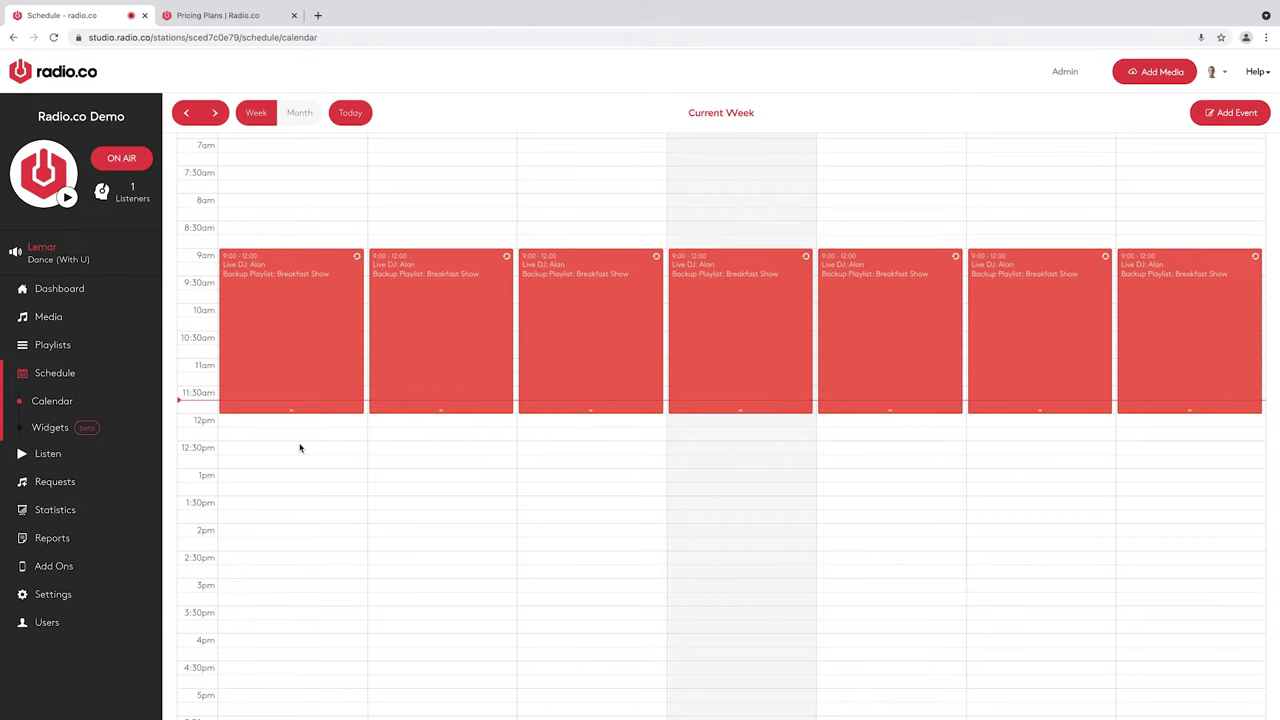
- Start a new event in Thursday's unscheduled afternoon slot, running from 14:00 to 16:00
{"action": "scroll", "coordinate": [300, 448], "scroll_direction": "down", "scroll_amount": 3}
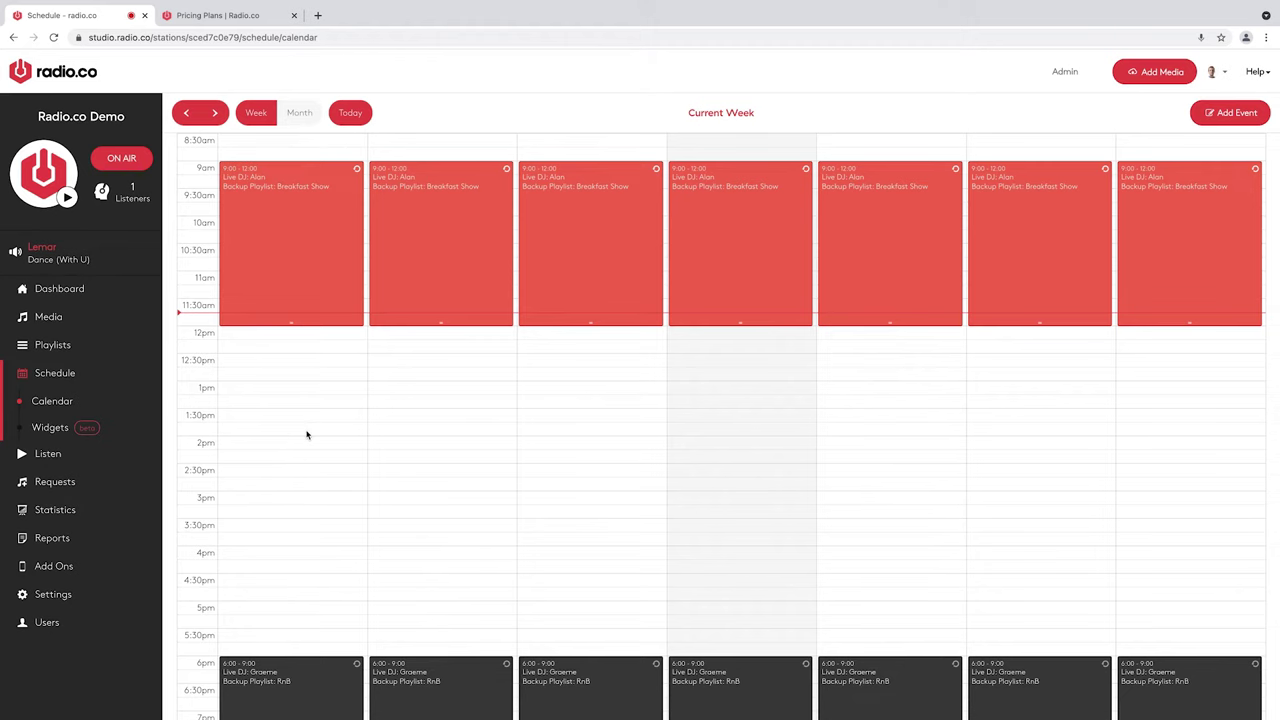
{"action": "scroll", "coordinate": [300, 436], "scroll_direction": "up", "scroll_amount": 10}
{"action": "scroll", "coordinate": [308, 437], "scroll_direction": "down", "scroll_amount": 10}
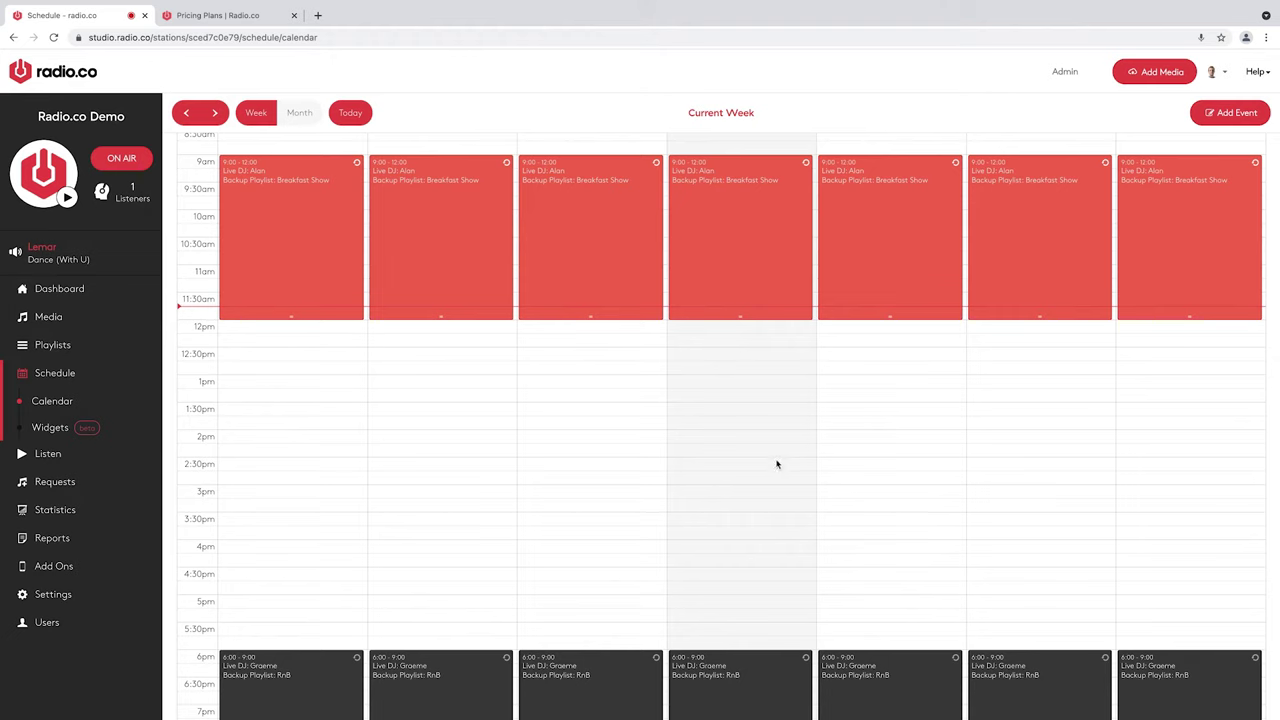
{"action": "left_click", "coordinate": [700, 438]}
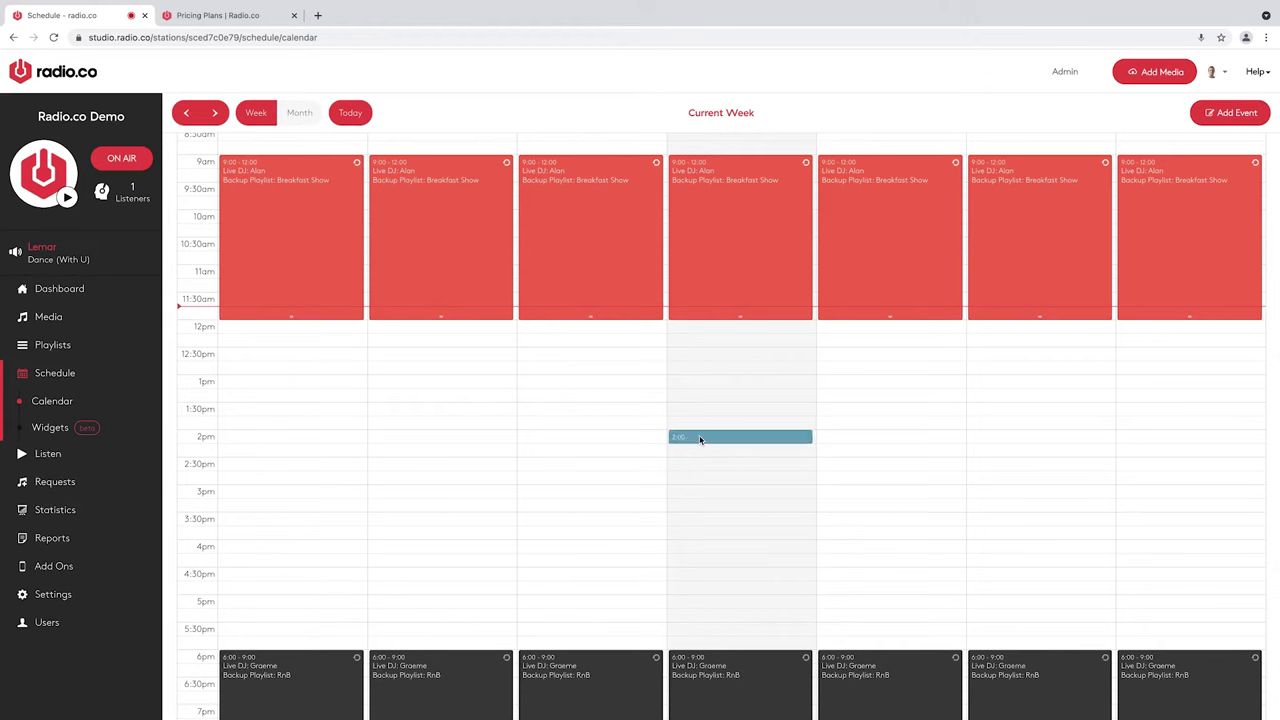
{"action": "left_click_drag", "start_coordinate": [700, 438], "coordinate": [704, 536]}
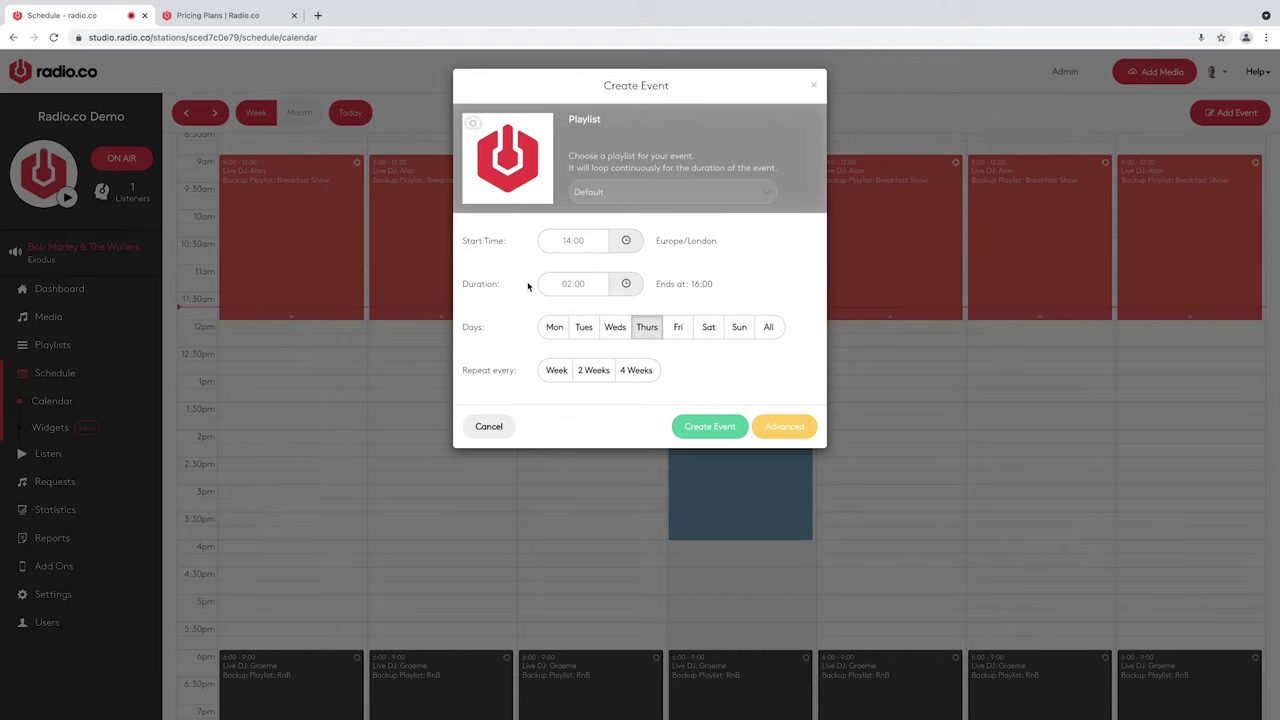
- Set the new event to run on all days of the week
{"action": "left_click", "coordinate": [709, 333]}
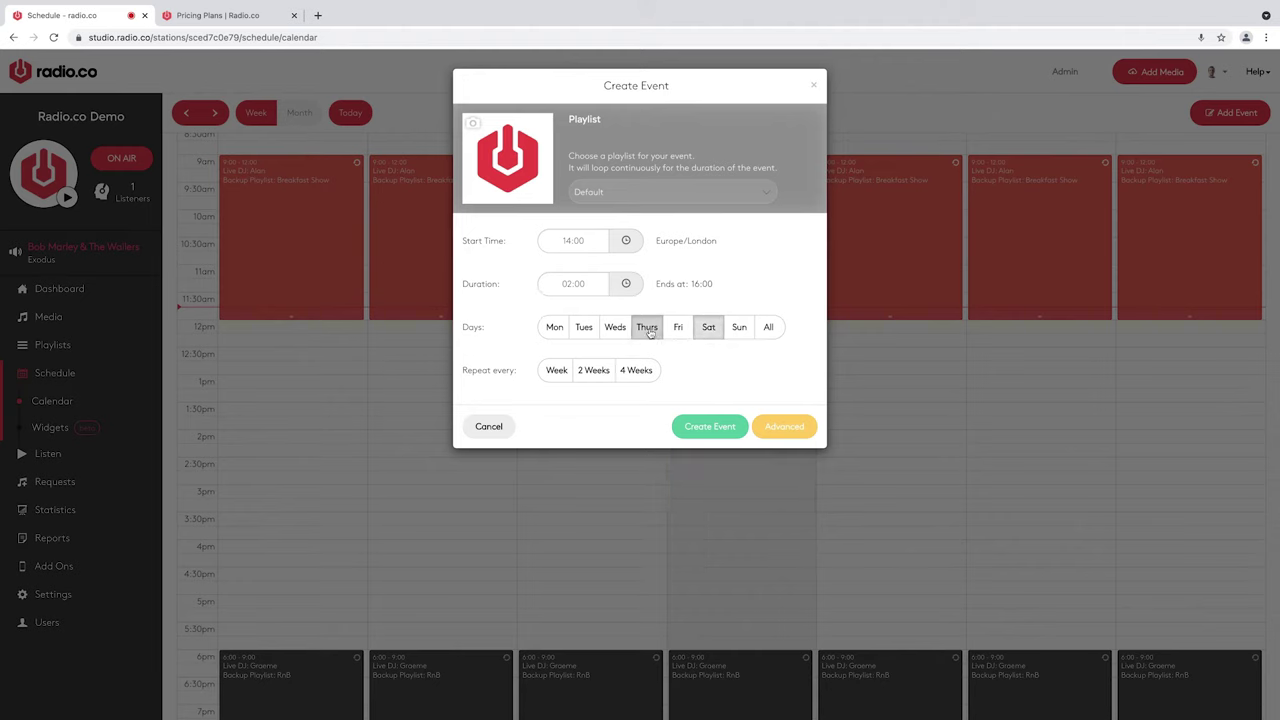
{"action": "left_click", "coordinate": [584, 330]}
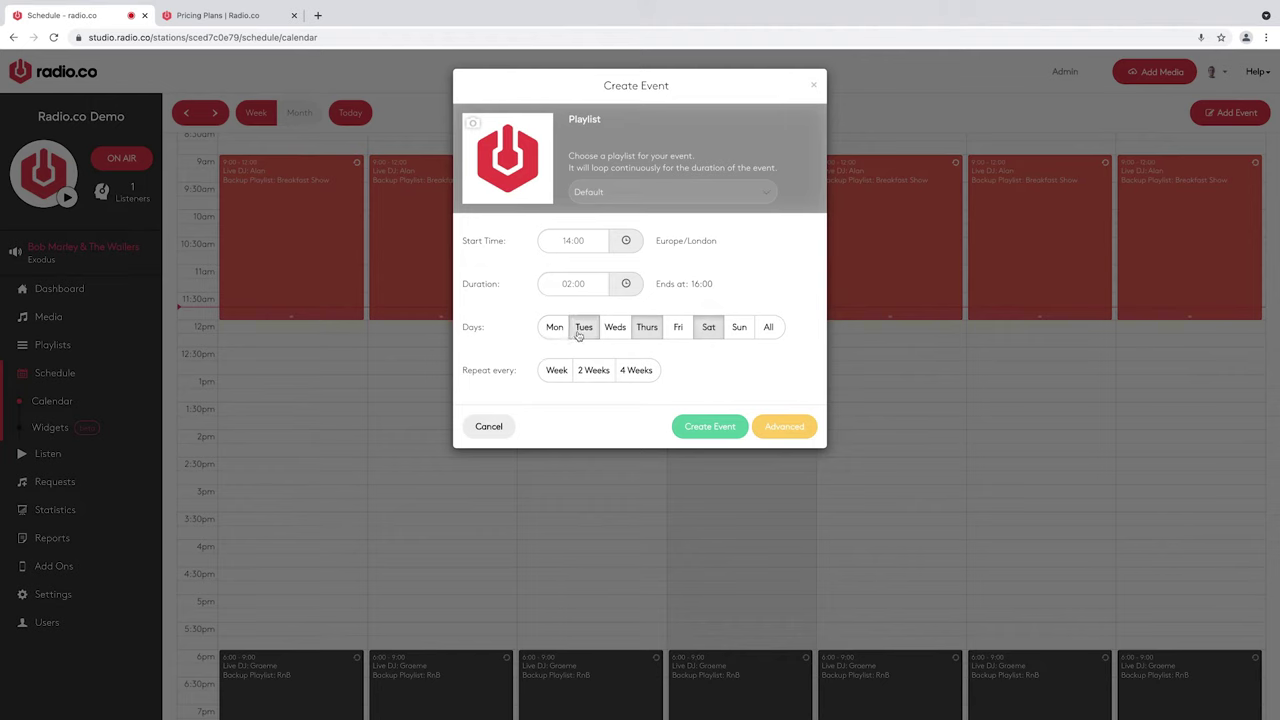
{"action": "left_click", "coordinate": [740, 330]}
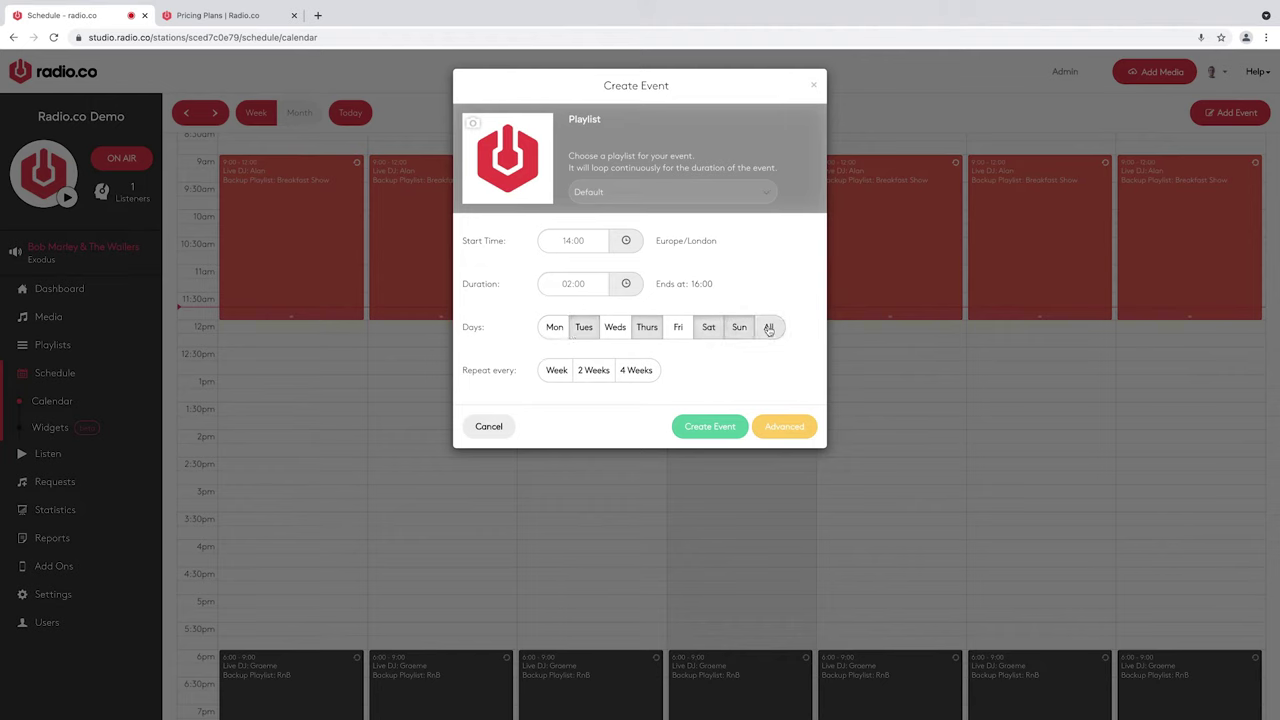
{"action": "left_click", "coordinate": [769, 329]}
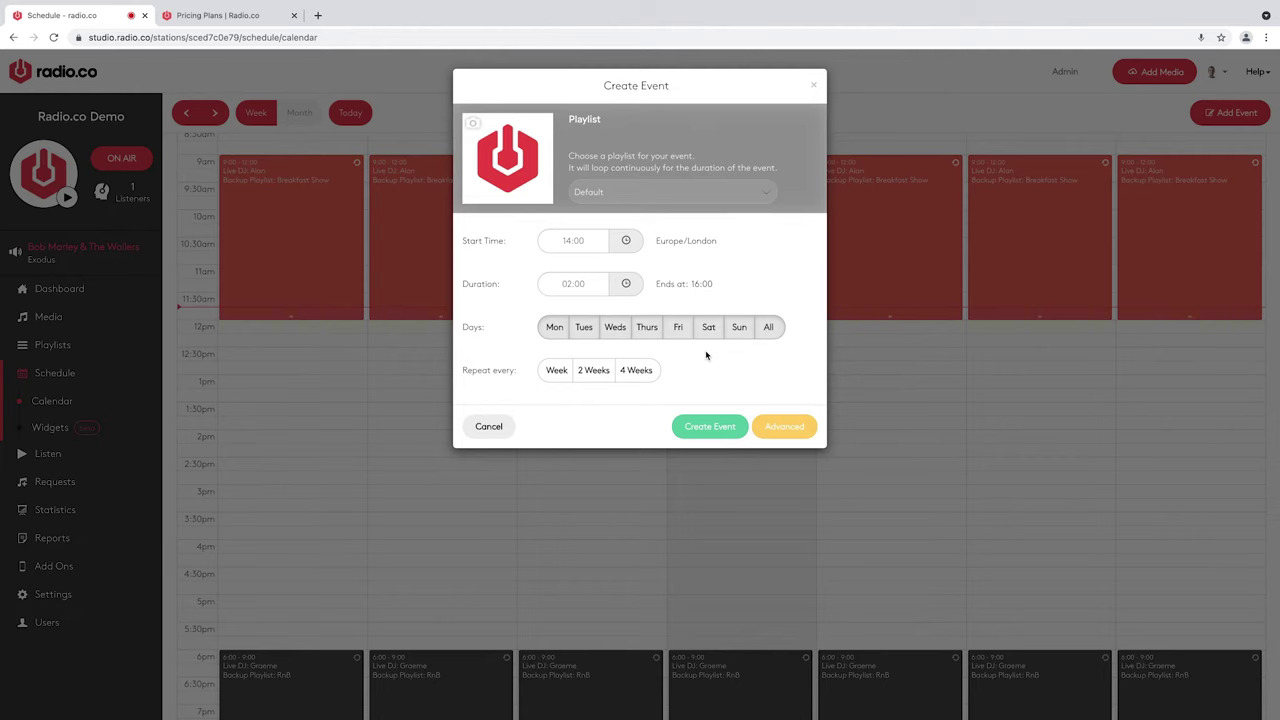
- Repeat the event every week until 01/31/2022
{"action": "left_click", "coordinate": [553, 372]}
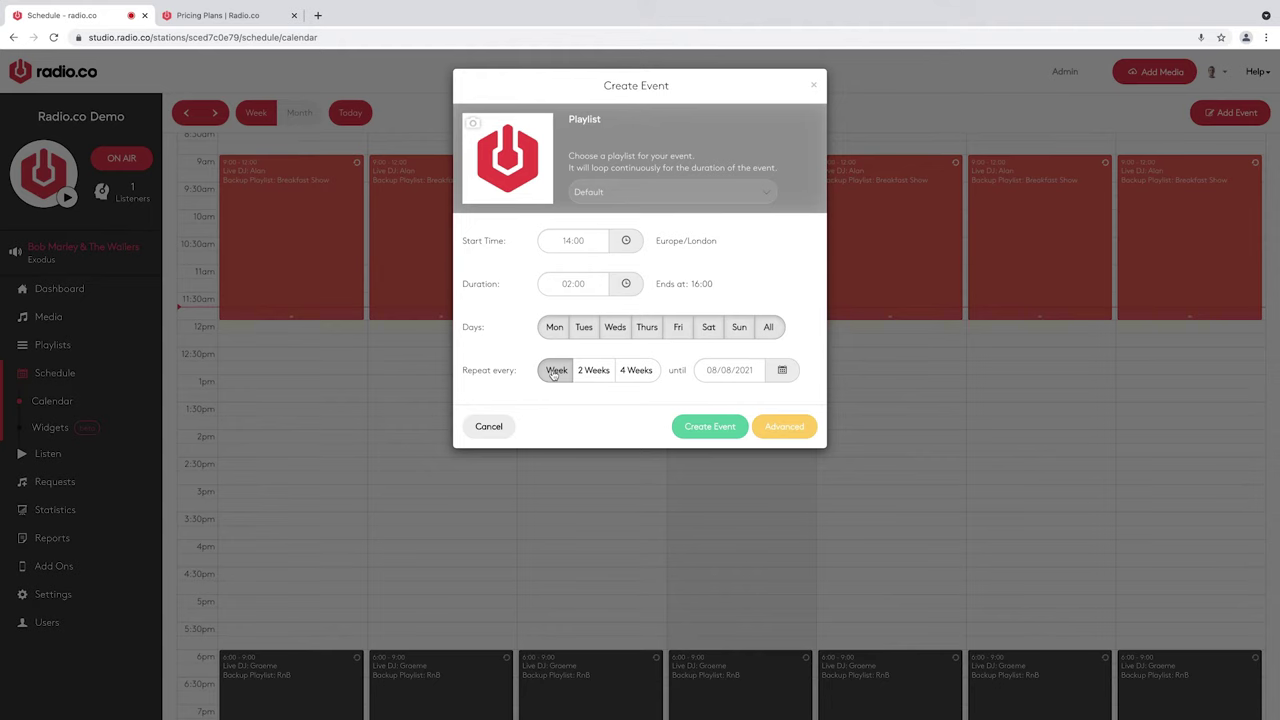
{"action": "left_click", "coordinate": [731, 376]}
{"action": "left_click", "coordinate": [846, 396]}
{"action": "left_click", "coordinate": [846, 396]}
{"action": "left_click", "coordinate": [846, 396]}
{"action": "left_click", "coordinate": [845, 396]}
{"action": "left_click", "coordinate": [845, 396]}
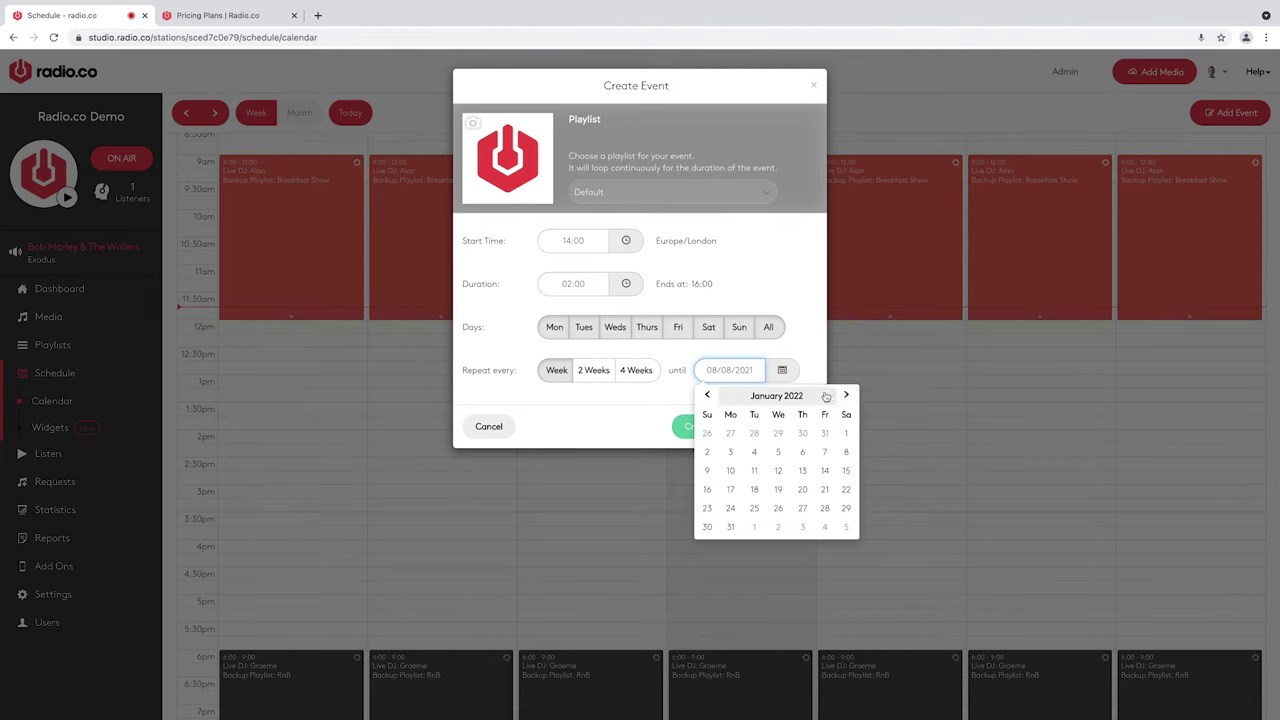
{"action": "left_click", "coordinate": [730, 528]}
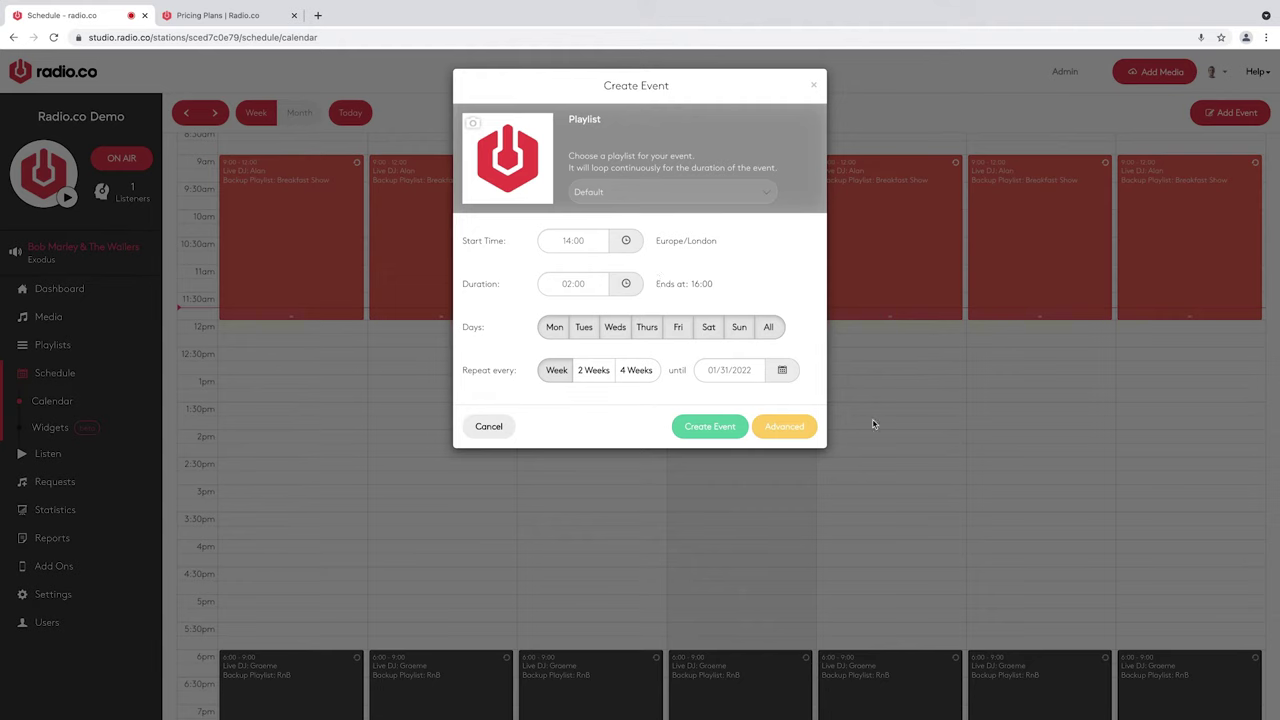
- Show the advanced event options, assign the Phil's Show playlist and create the event
{"action": "left_click", "coordinate": [785, 427]}
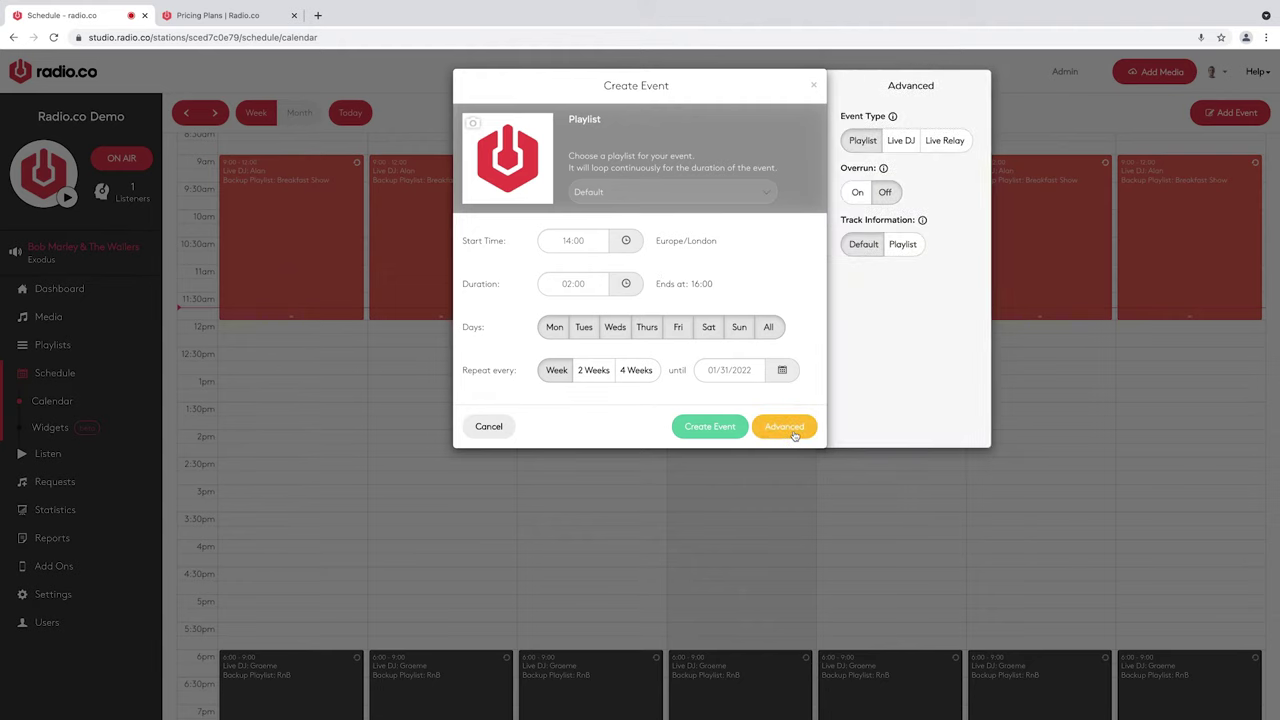
{"action": "mouse_move", "coordinate": [892, 117]}
{"action": "left_click", "coordinate": [644, 192]}
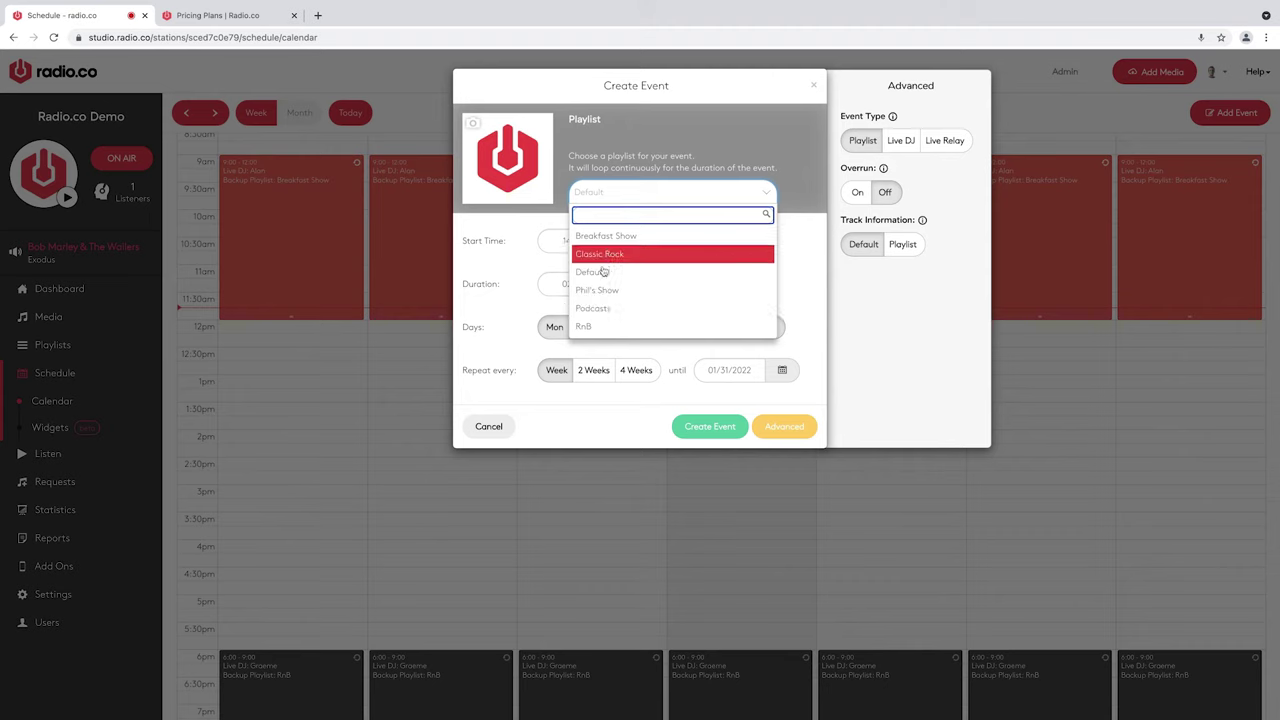
{"action": "left_click", "coordinate": [618, 294]}
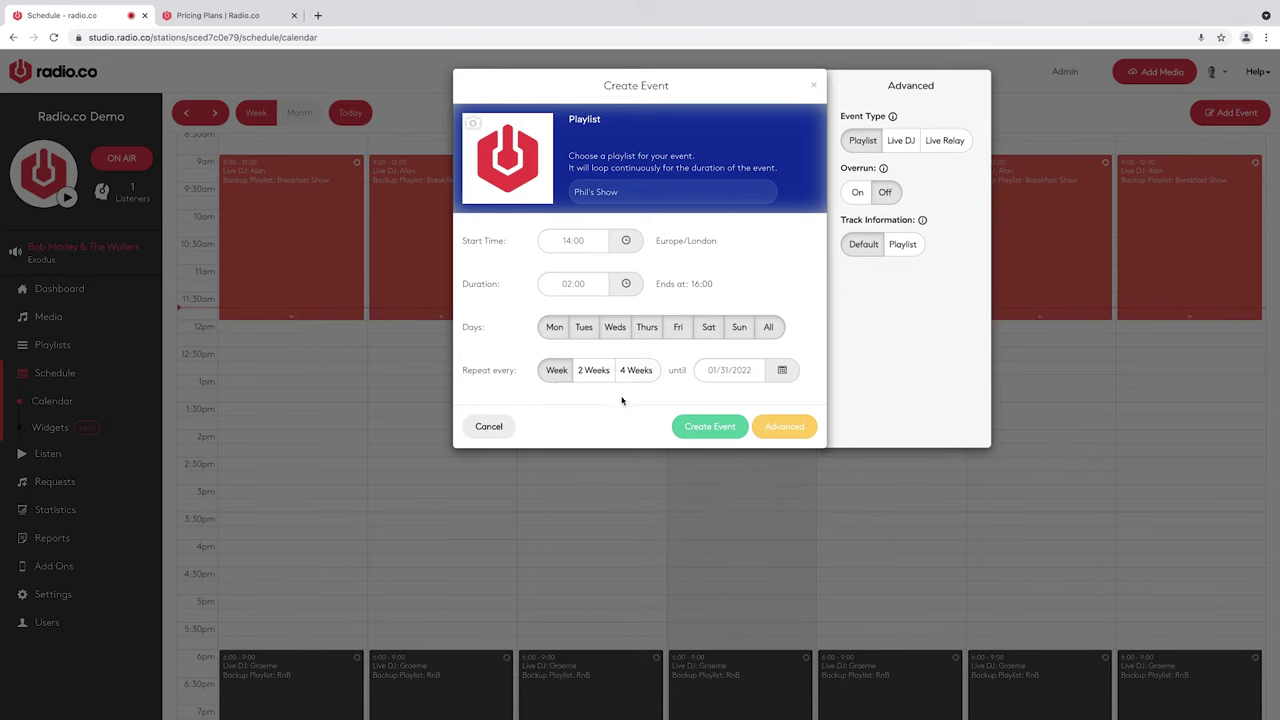
{"action": "left_click", "coordinate": [702, 427]}
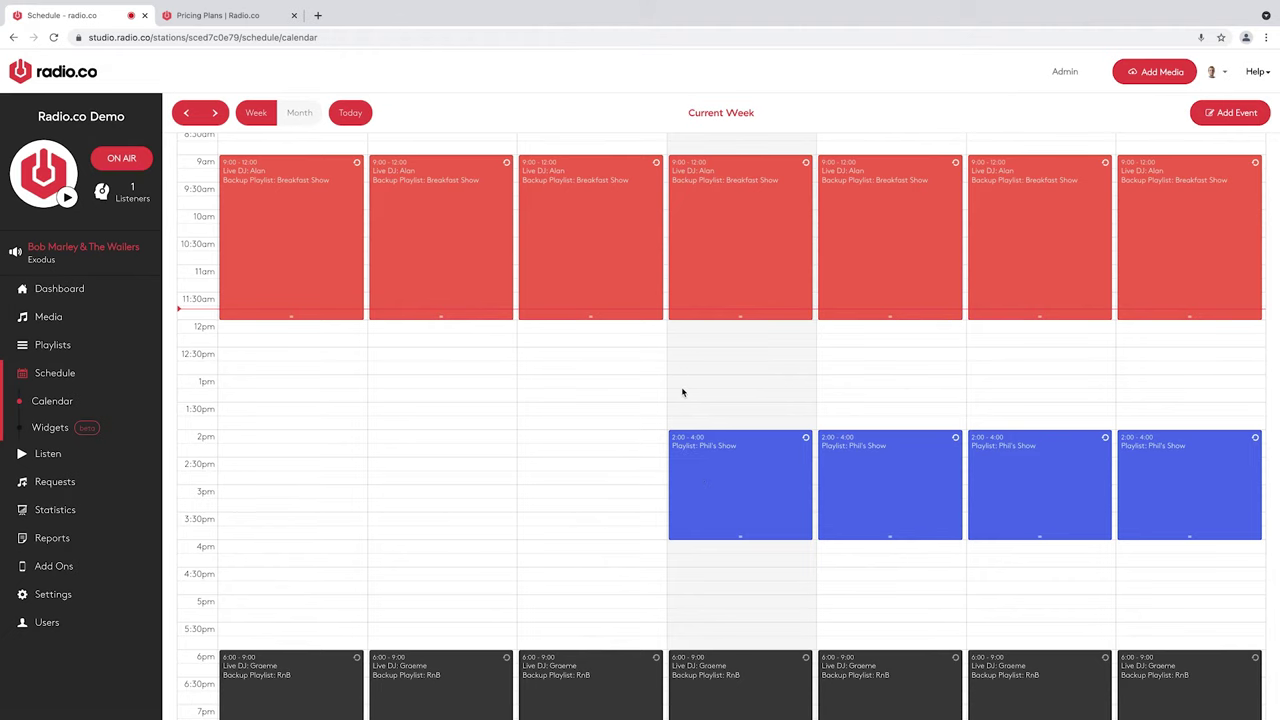
- Change Thursday's 2:00 - 4:00 Phil's Show event to the Live DJ type and assign the DJ the show is named after
{"action": "scroll", "coordinate": [691, 374], "scroll_direction": "up", "scroll_amount": 3}
{"action": "scroll", "coordinate": [692, 377], "scroll_direction": "down", "scroll_amount": 2}
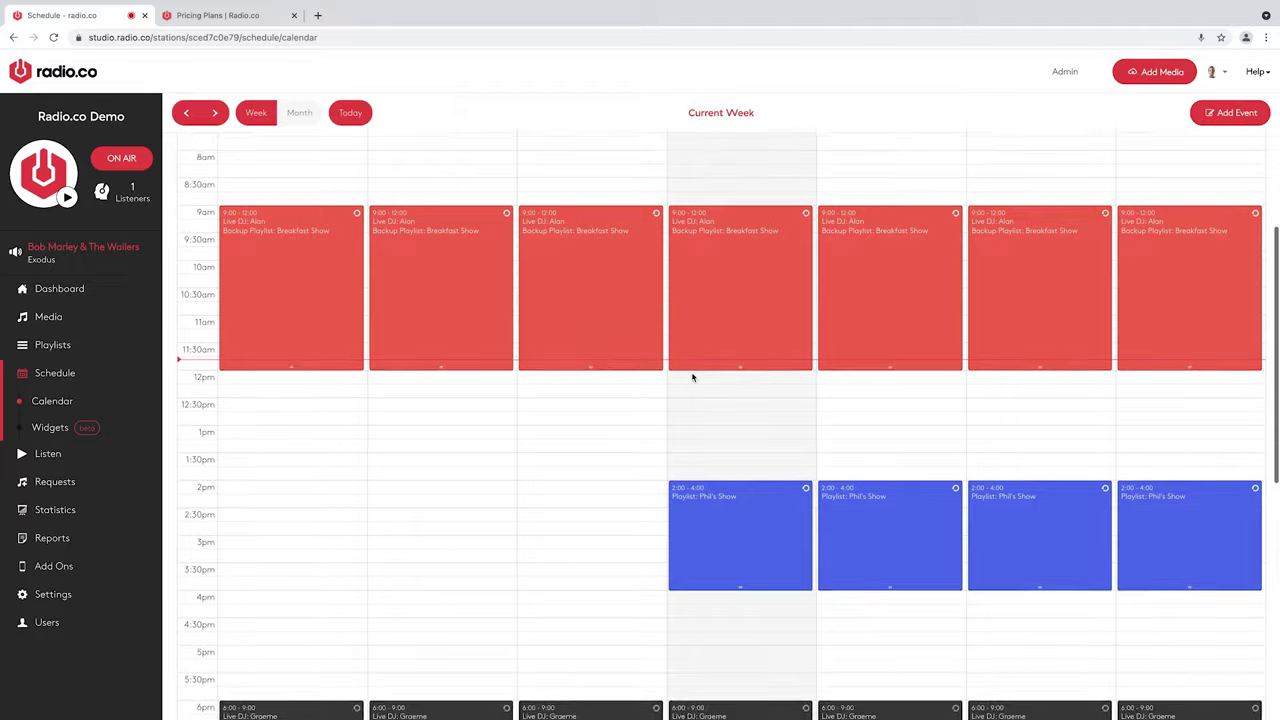
{"action": "scroll", "coordinate": [692, 377], "scroll_direction": "down", "scroll_amount": 4}
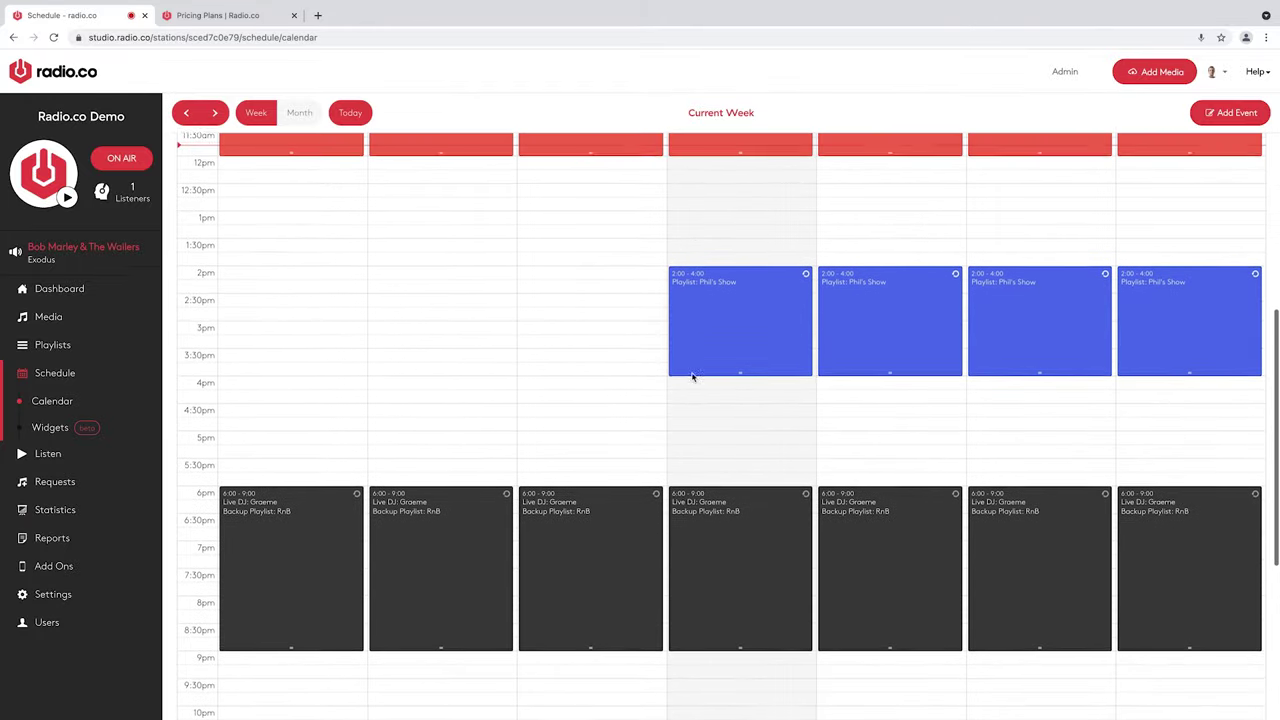
{"action": "scroll", "coordinate": [692, 377], "scroll_direction": "up", "scroll_amount": 1}
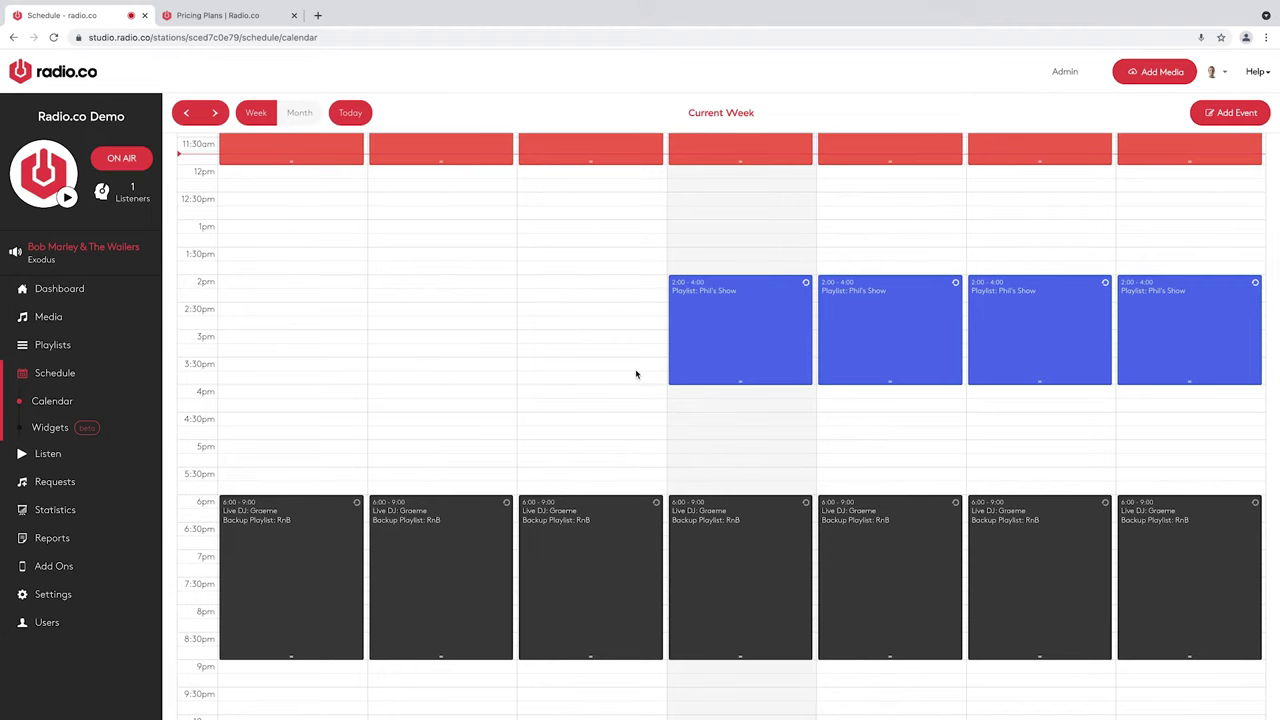
{"action": "scroll", "coordinate": [731, 319], "scroll_direction": "down", "scroll_amount": 1}
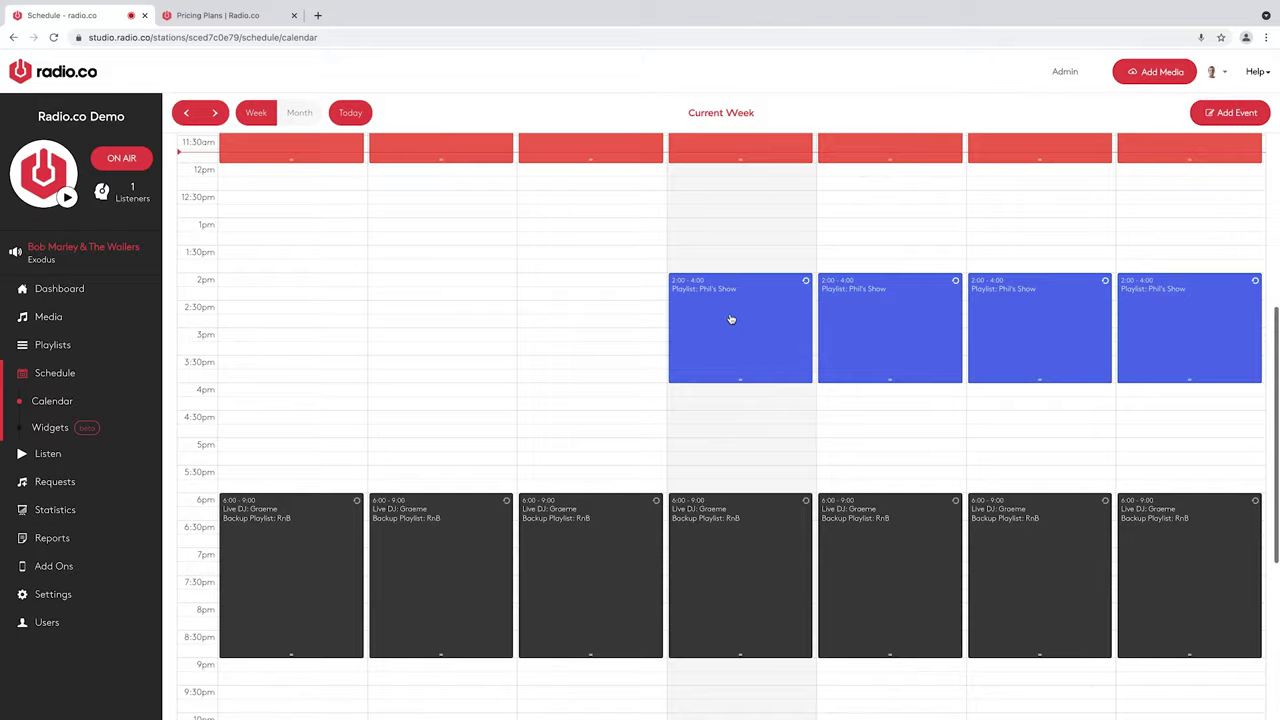
{"action": "left_click", "coordinate": [731, 319]}
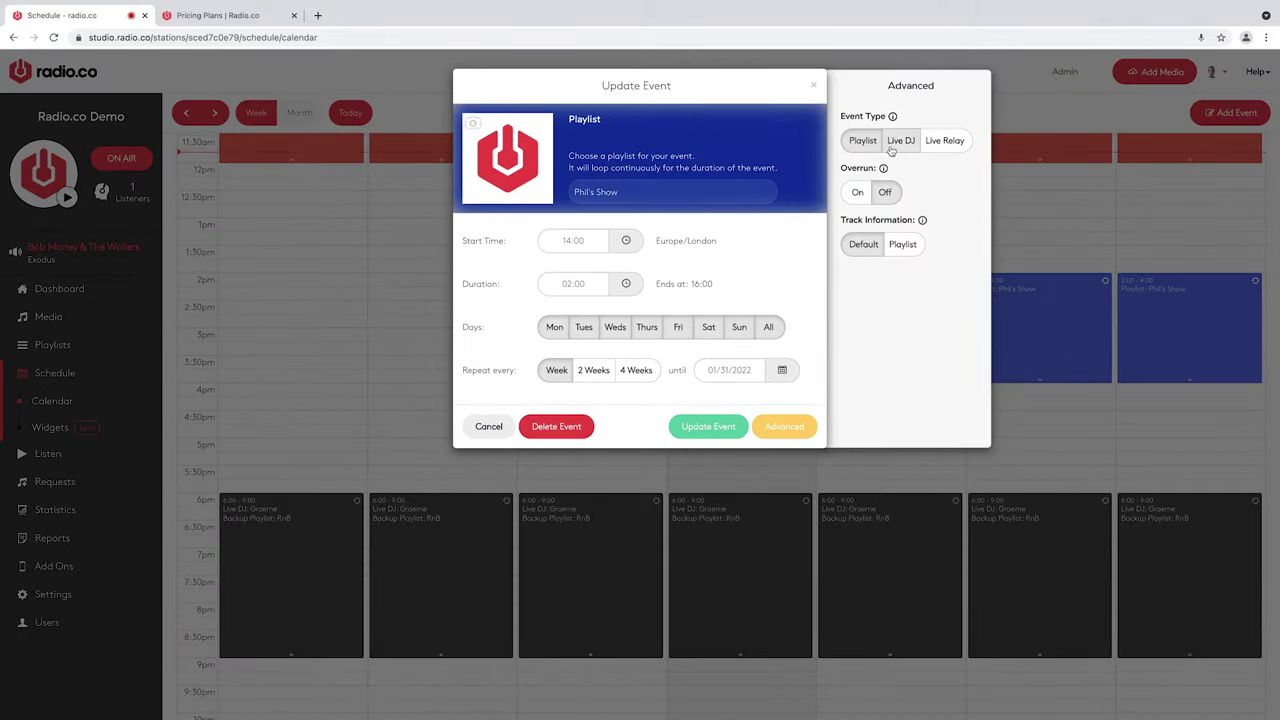
{"action": "left_click", "coordinate": [893, 146]}
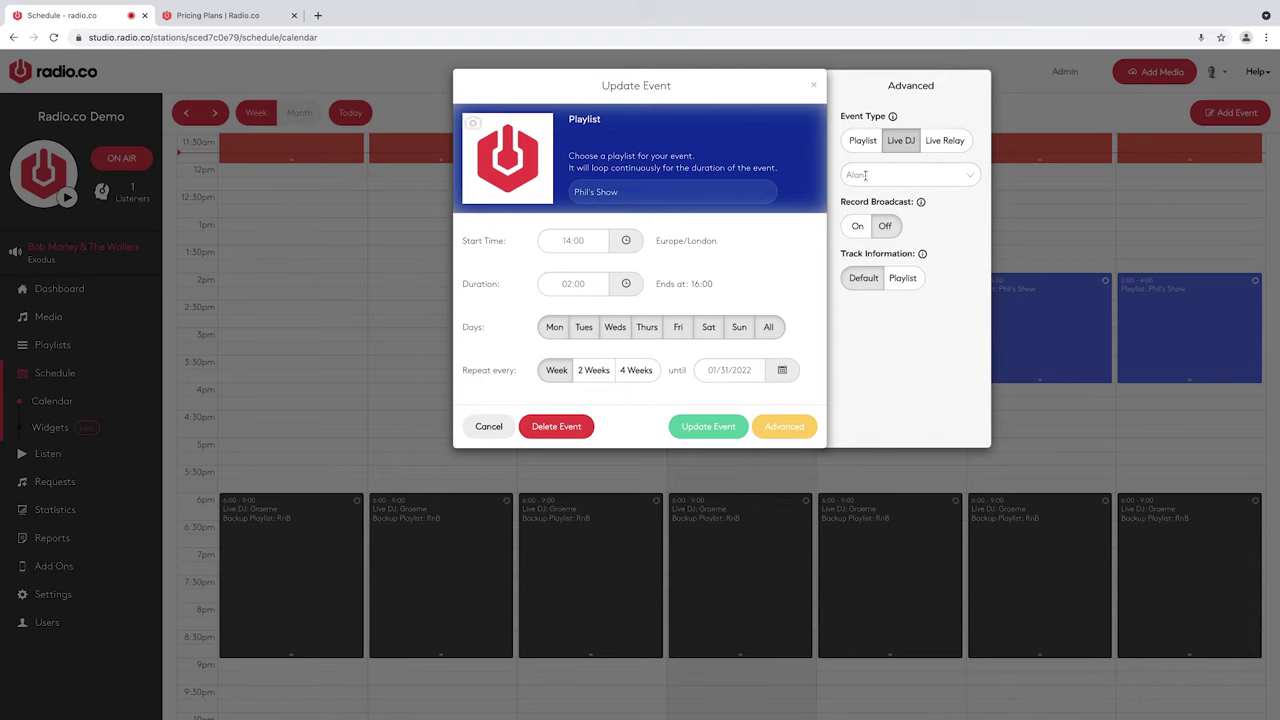
{"action": "left_click", "coordinate": [915, 178]}
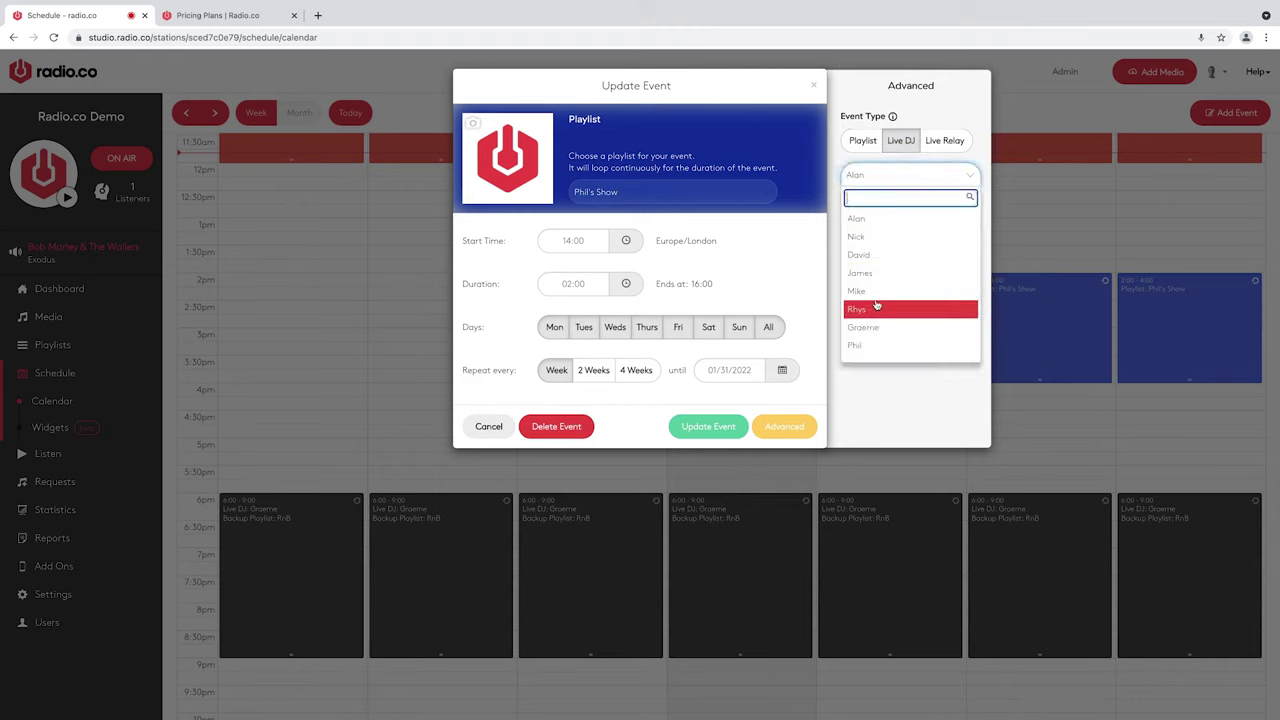
{"action": "scroll", "coordinate": [877, 310], "scroll_direction": "down", "scroll_amount": 1}
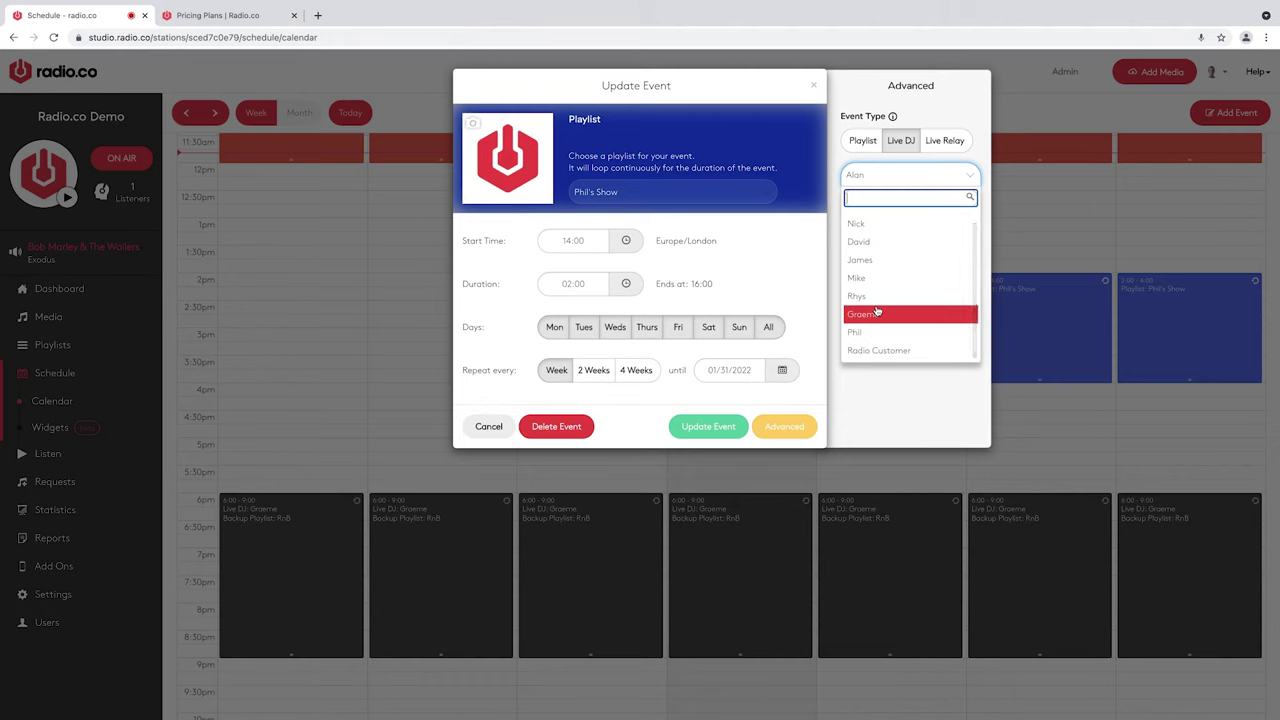
{"action": "scroll", "coordinate": [877, 310], "scroll_direction": "up", "scroll_amount": 1}
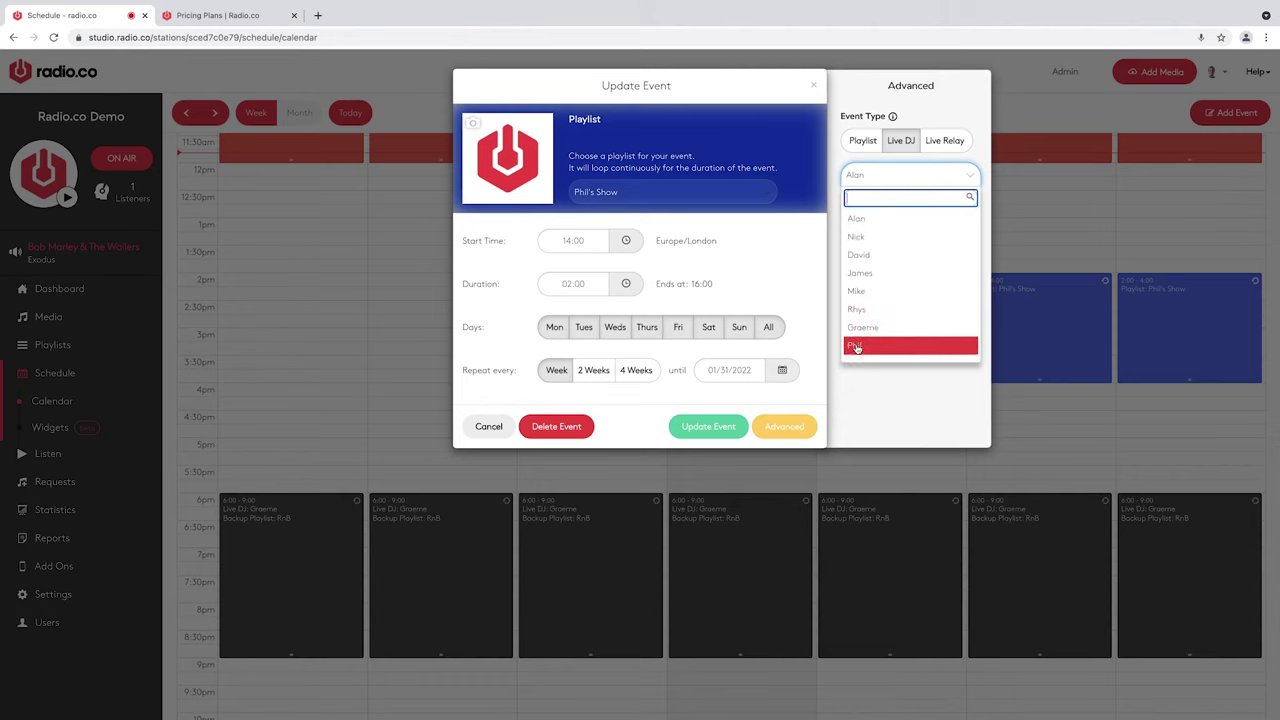
{"action": "left_click", "coordinate": [863, 347]}
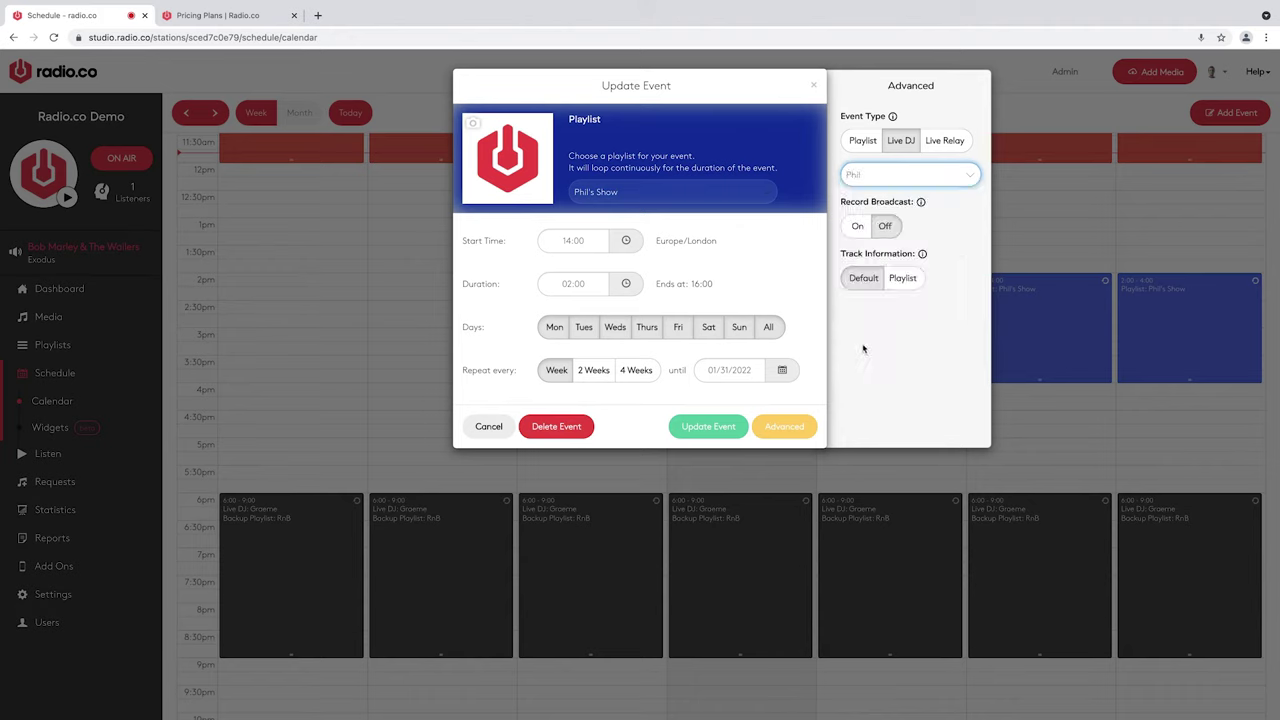
- Turn on Record Broadcast for the live event and set its duration to 01:55
{"action": "left_click", "coordinate": [857, 226]}
{"action": "left_click", "coordinate": [857, 230]}
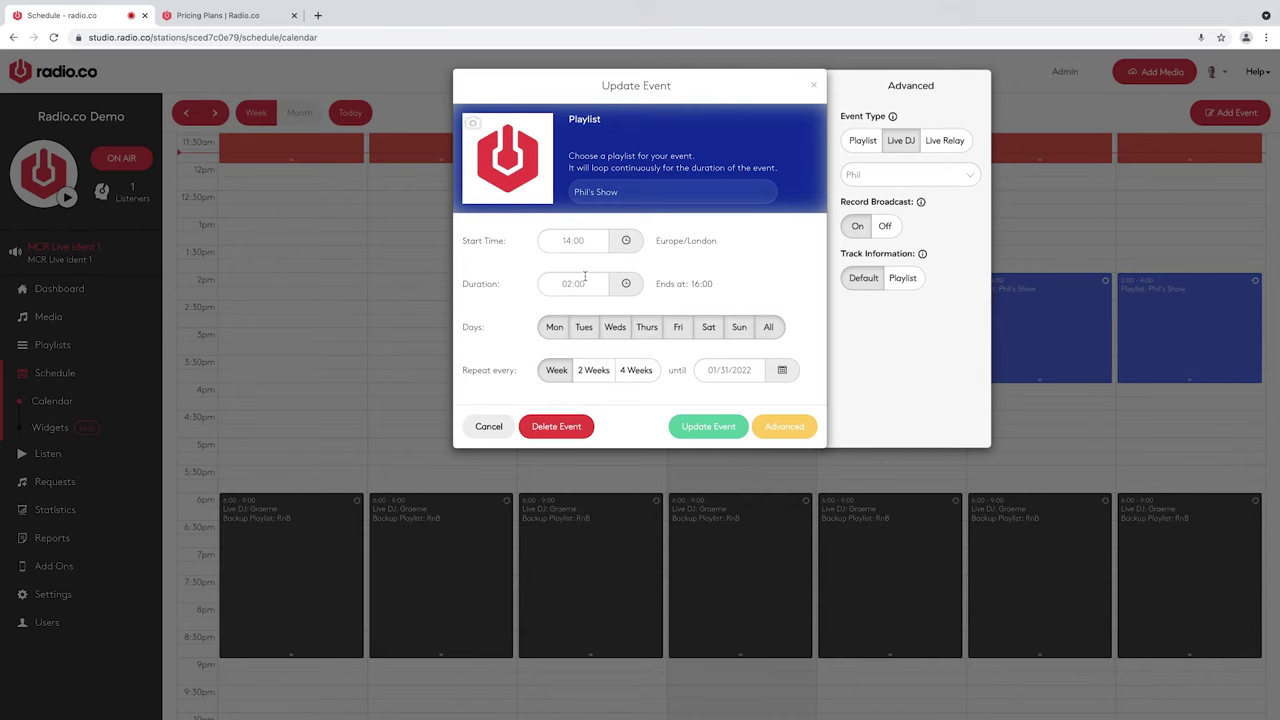
{"action": "left_click", "coordinate": [572, 284]}
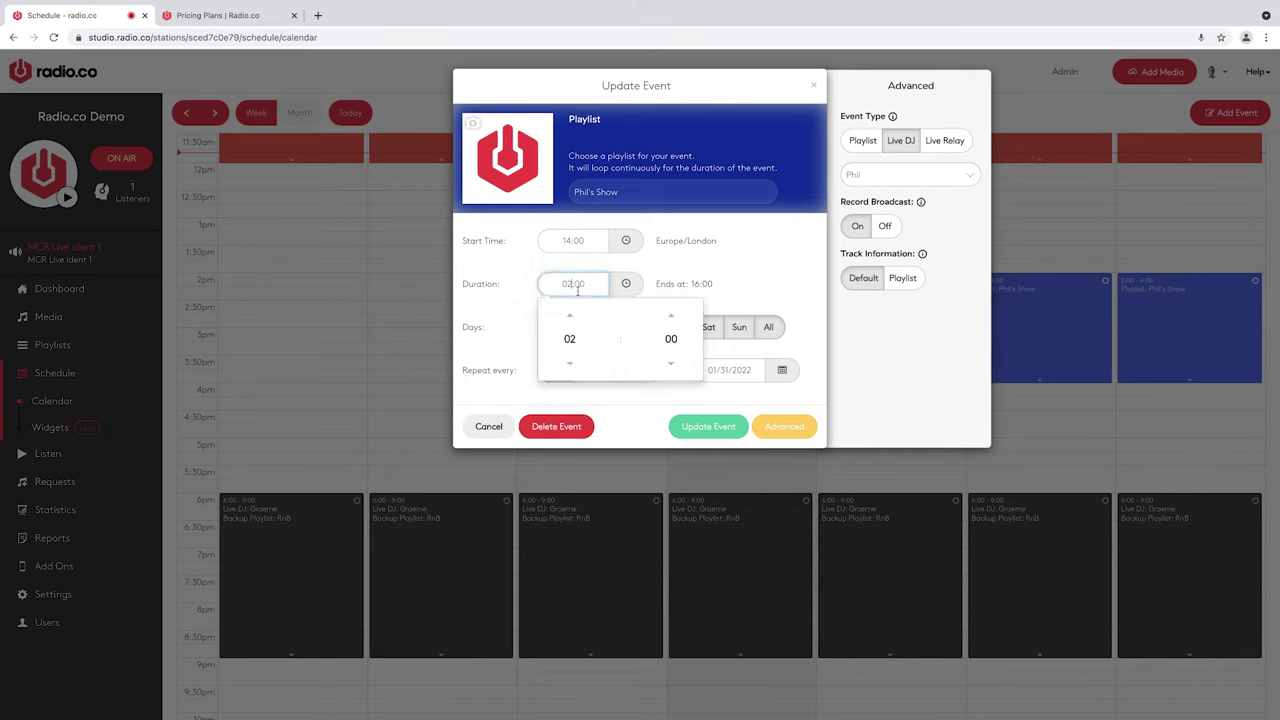
{"action": "left_click", "coordinate": [672, 368]}
{"action": "left_click", "coordinate": [672, 368]}
{"action": "left_click", "coordinate": [672, 368]}
{"action": "left_click", "coordinate": [672, 368]}
{"action": "left_click", "coordinate": [672, 368]}
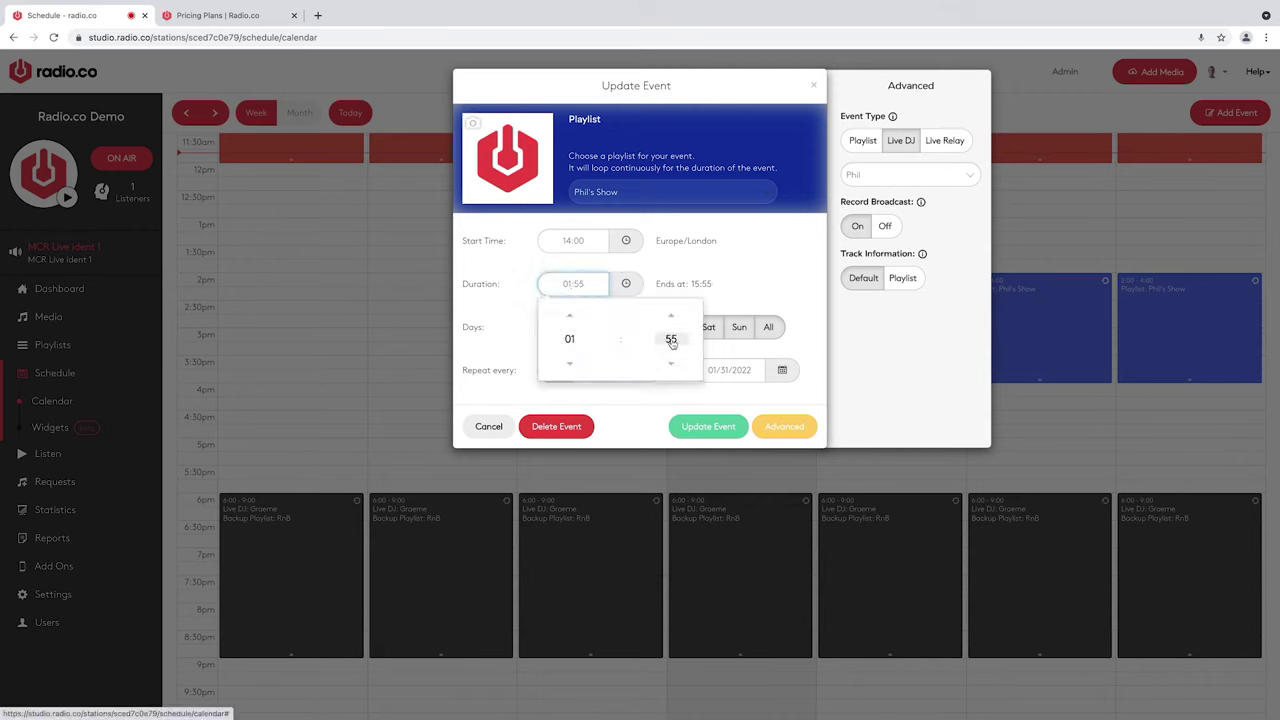
{"action": "left_click", "coordinate": [746, 280]}
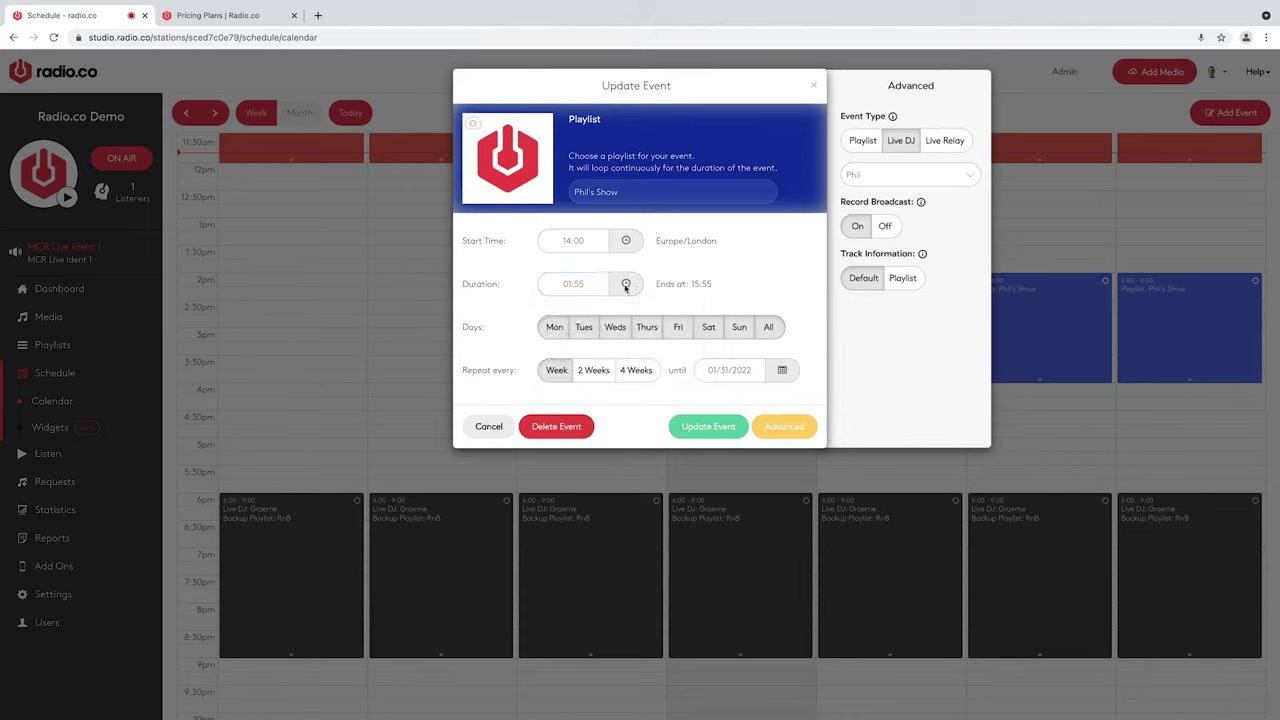
- Remove Saturday and Tuesday from the event's days and update all events in the series
{"action": "left_click", "coordinate": [708, 328]}
{"action": "left_click", "coordinate": [584, 328]}
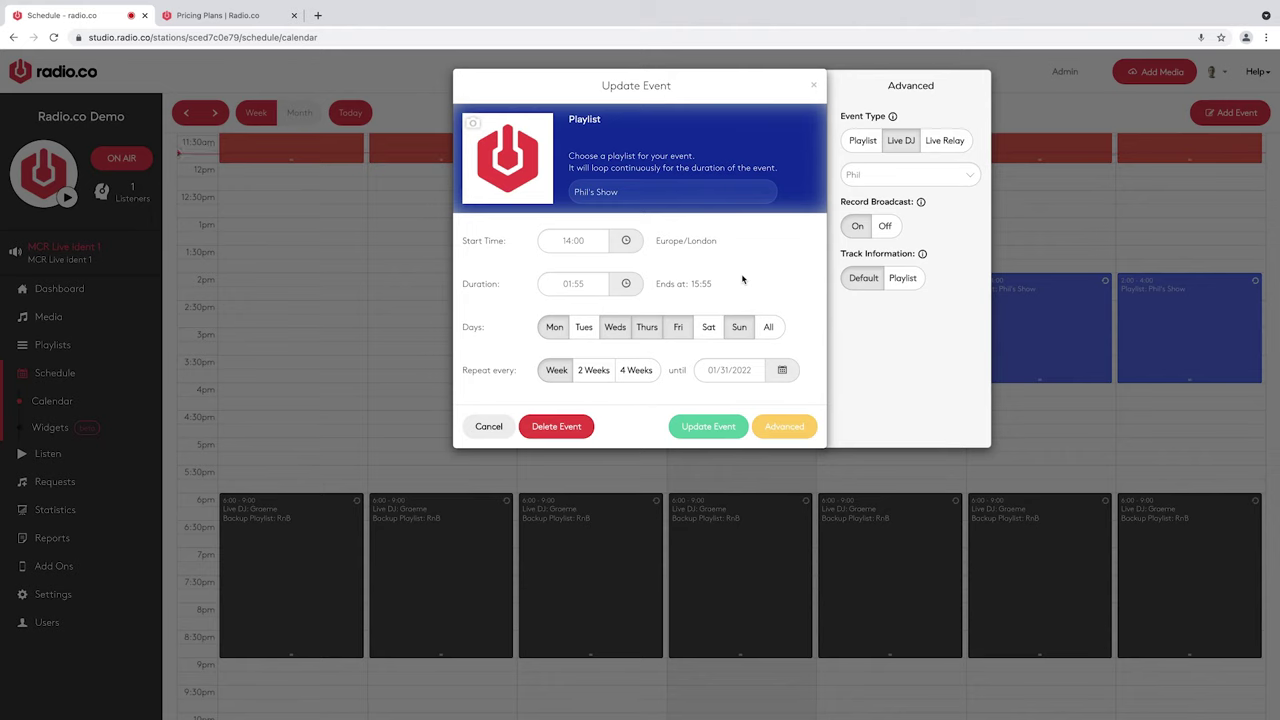
{"action": "left_click", "coordinate": [676, 427]}
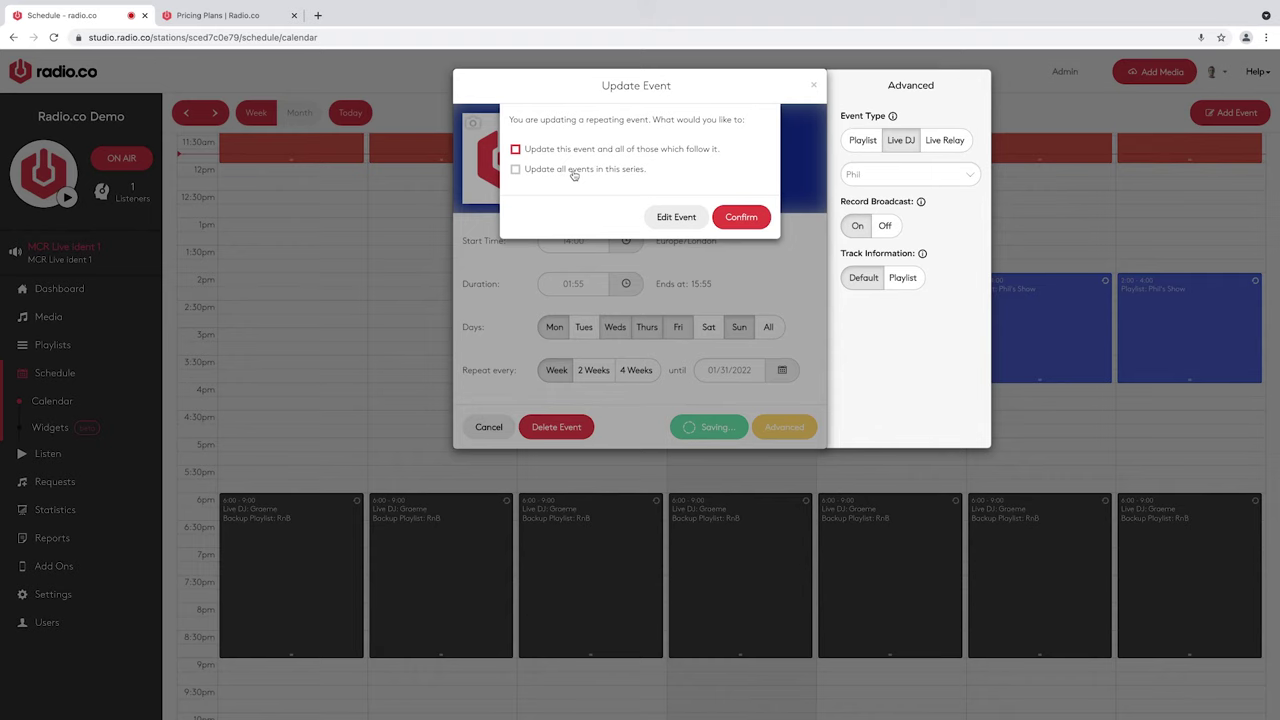
{"action": "left_click", "coordinate": [574, 172]}
{"action": "left_click", "coordinate": [741, 218]}
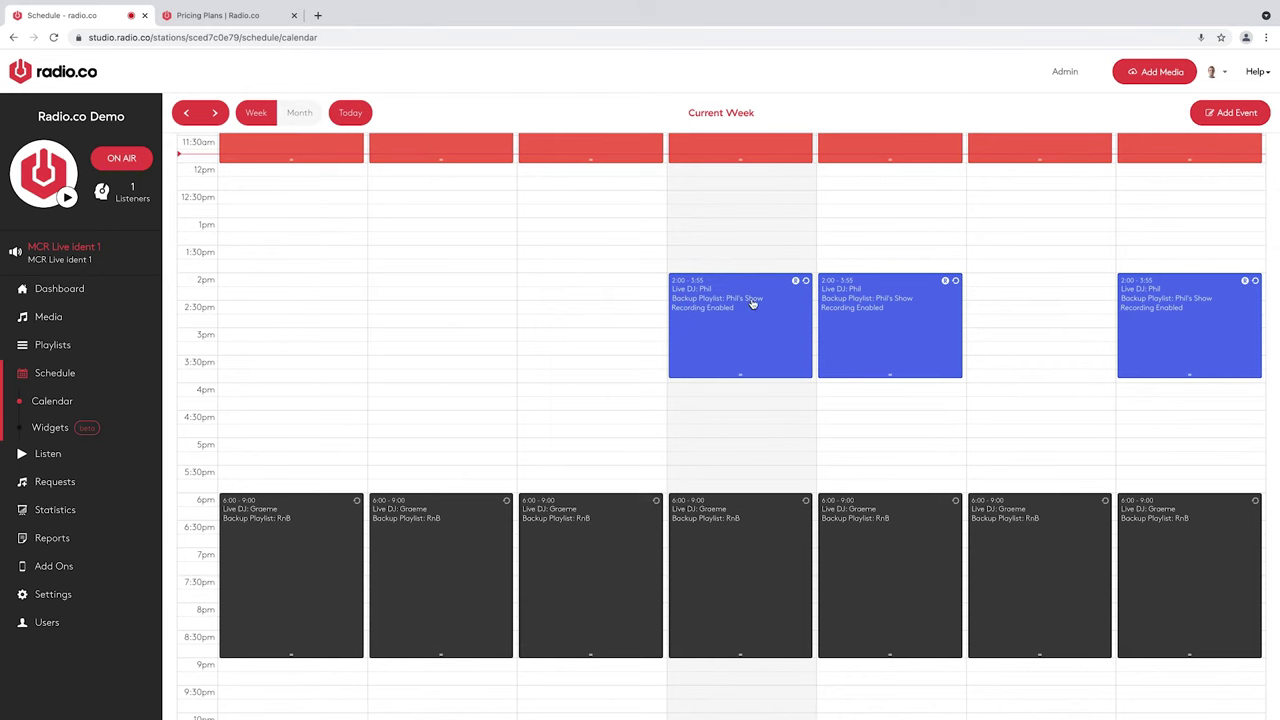
- Change the live event's backup playlist to Classic Rock and save the update to the repeating event
{"action": "left_click", "coordinate": [720, 304]}
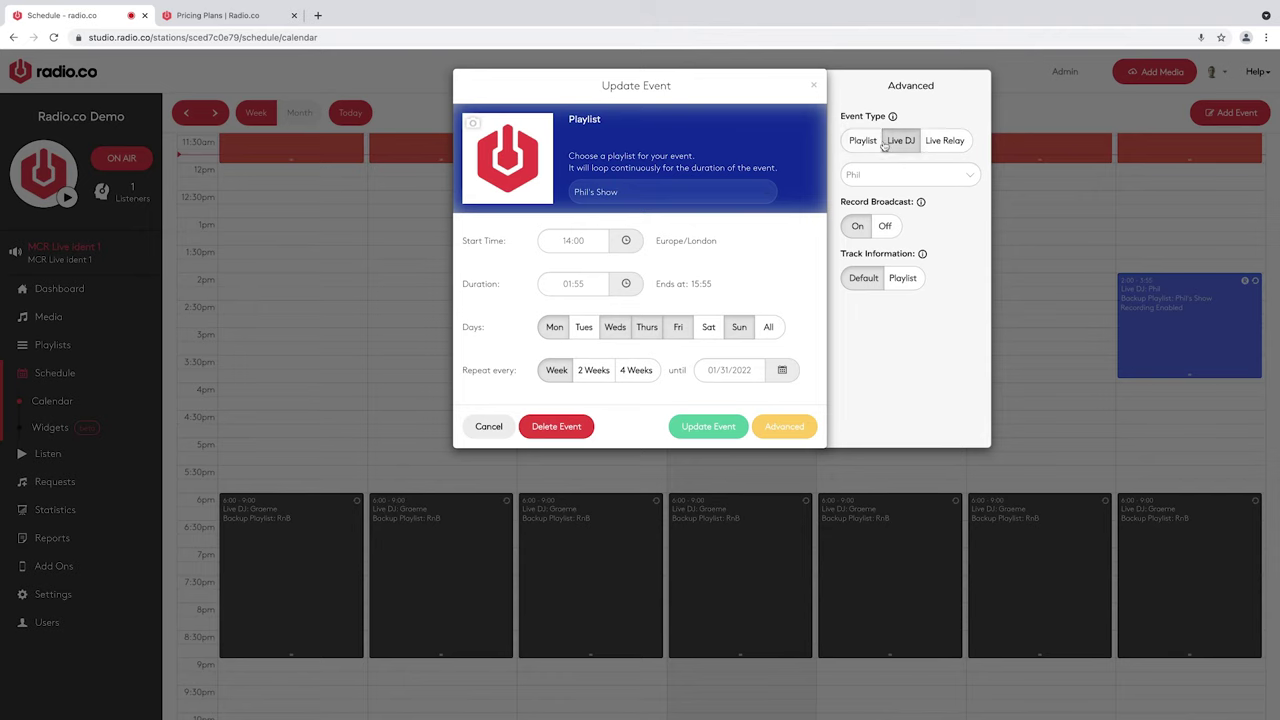
{"action": "left_click", "coordinate": [692, 194]}
{"action": "left_click", "coordinate": [600, 253]}
{"action": "left_click", "coordinate": [735, 426]}
{"action": "left_click", "coordinate": [516, 190]}
{"action": "left_click", "coordinate": [735, 238]}
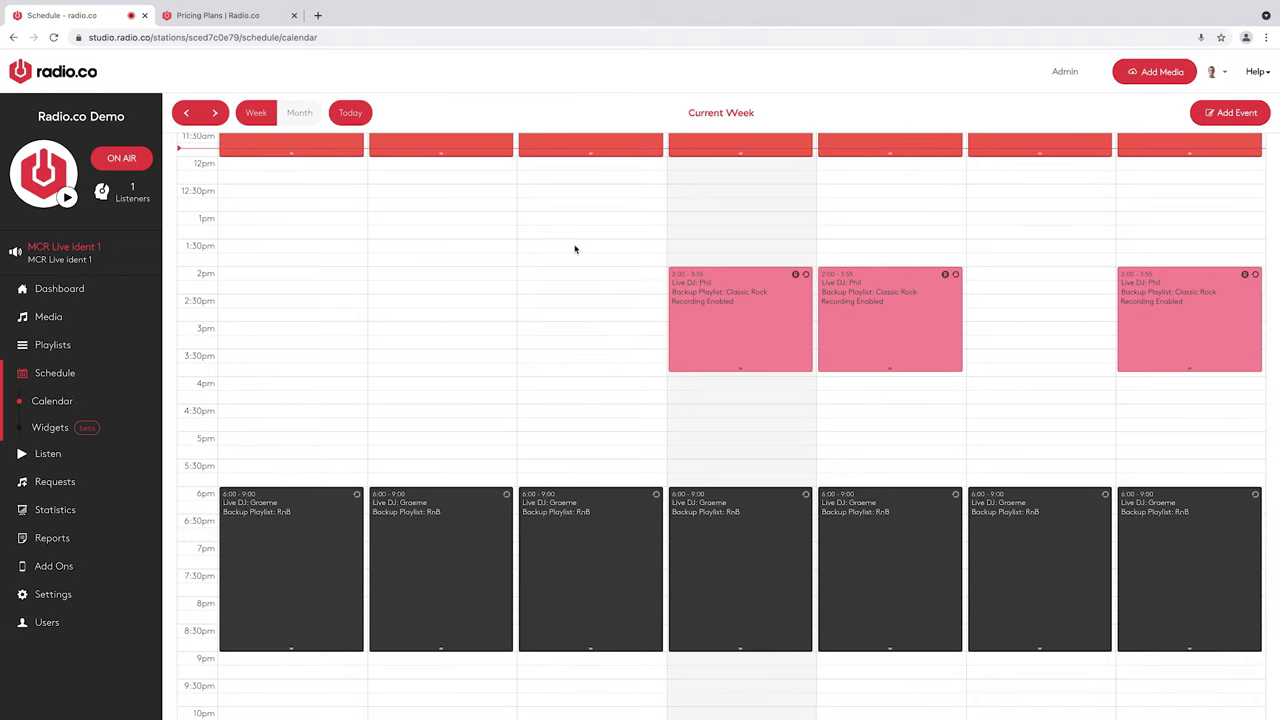
- Delete all events in the repeating live DJ series that starts at 14:00, beginning from Thursday's event
{"action": "left_click", "coordinate": [738, 305]}
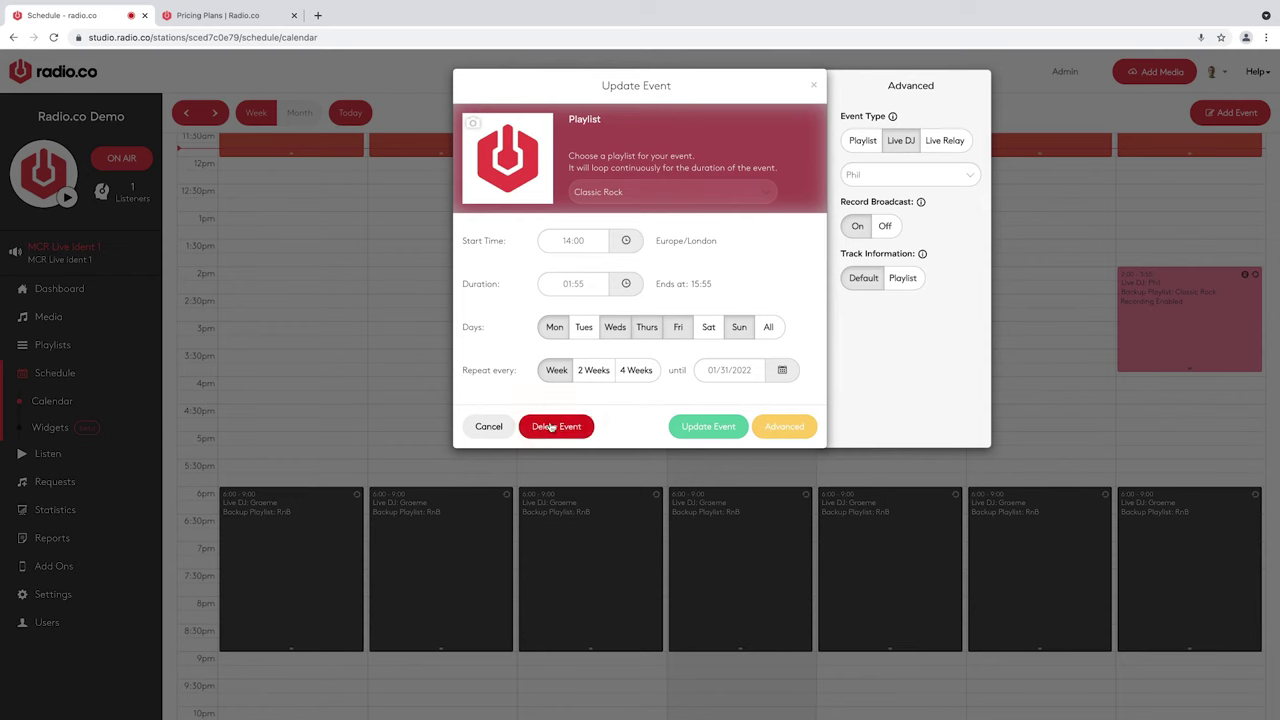
{"action": "left_click", "coordinate": [556, 426]}
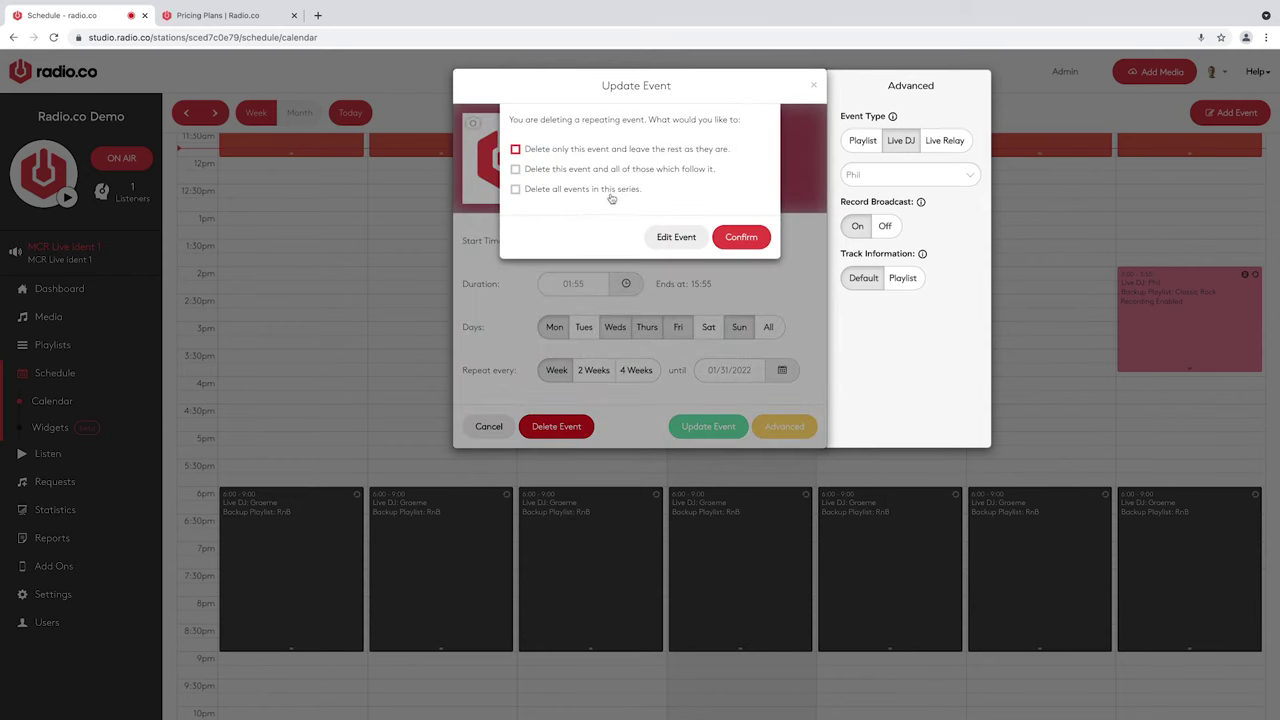
{"action": "left_click", "coordinate": [594, 190]}
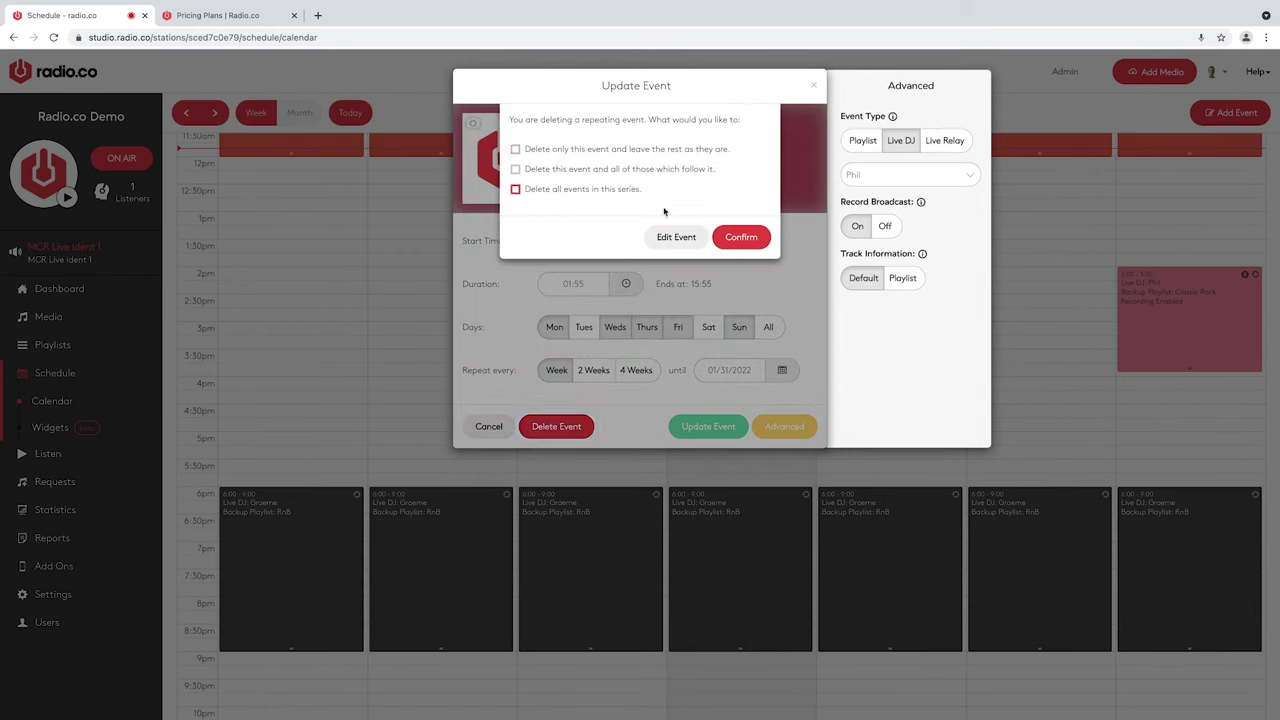
{"action": "left_click", "coordinate": [730, 238]}
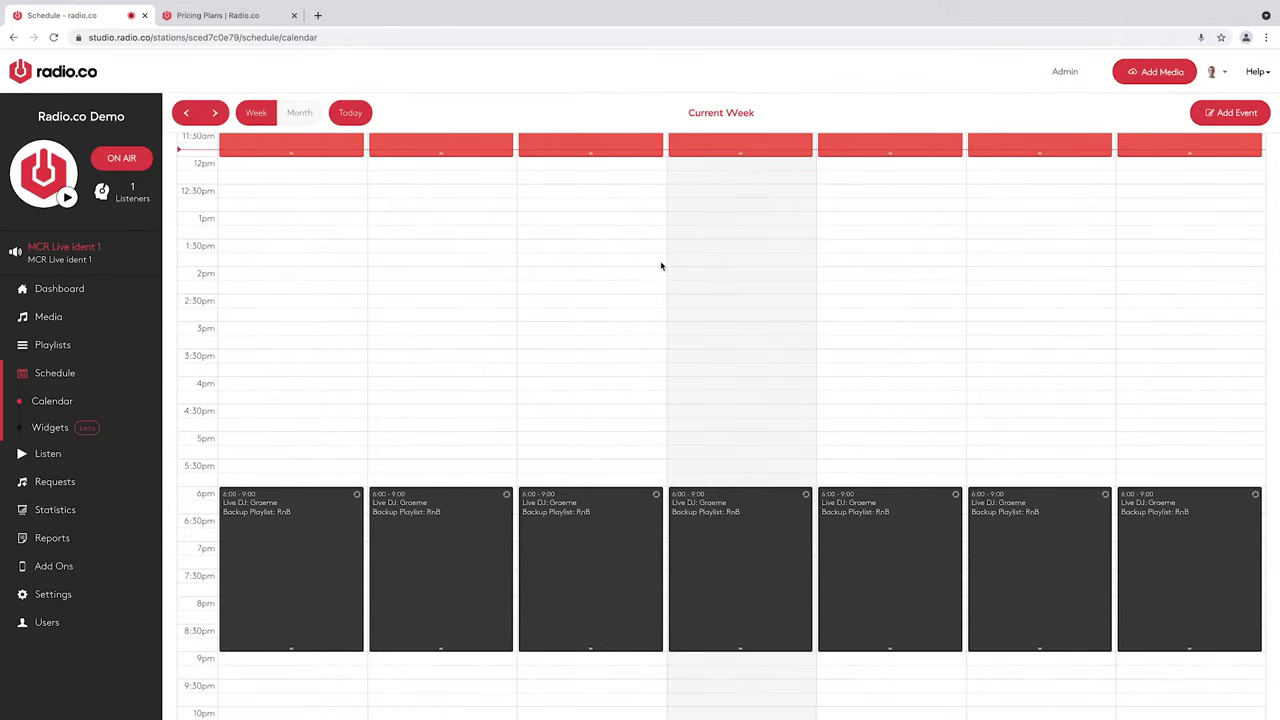
- Create a Thursday Live Relay event for The Ryan Seacrest Show from 13:45 lasting 01:15, with Classic Rock as the backup playlist
{"action": "left_click_drag", "start_coordinate": [686, 260], "coordinate": [689, 322]}
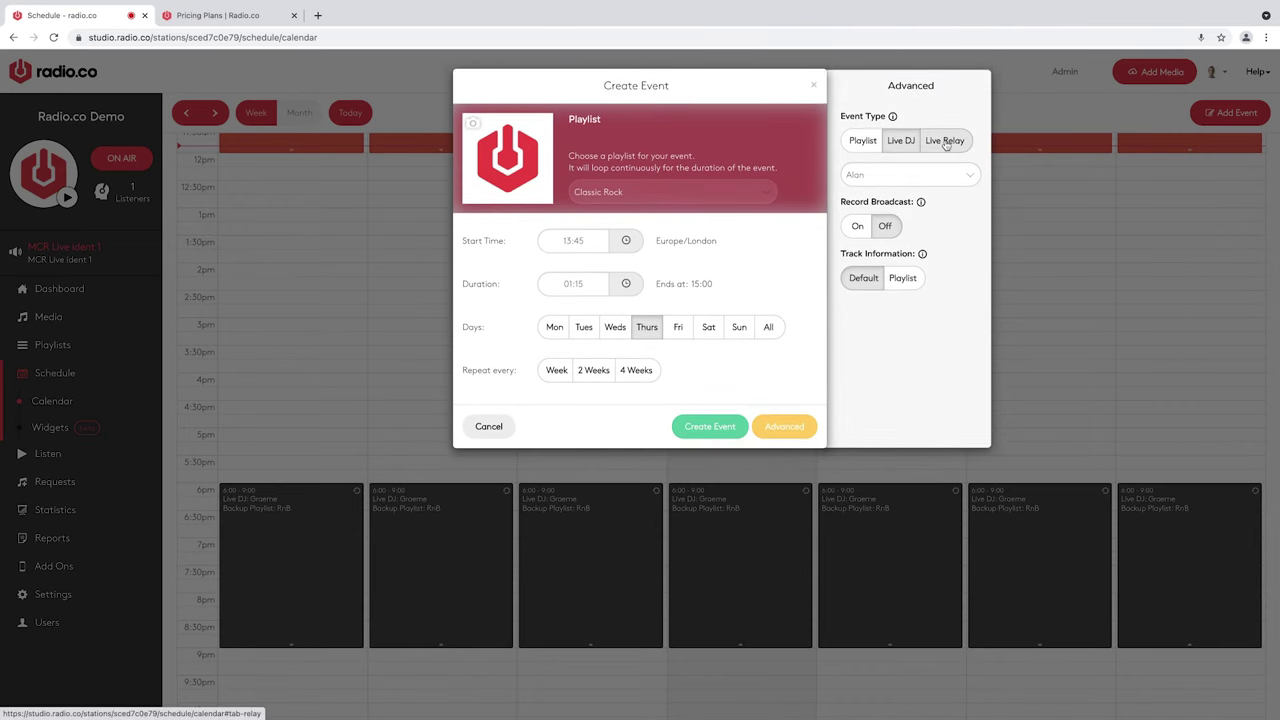
{"action": "left_click", "coordinate": [946, 145]}
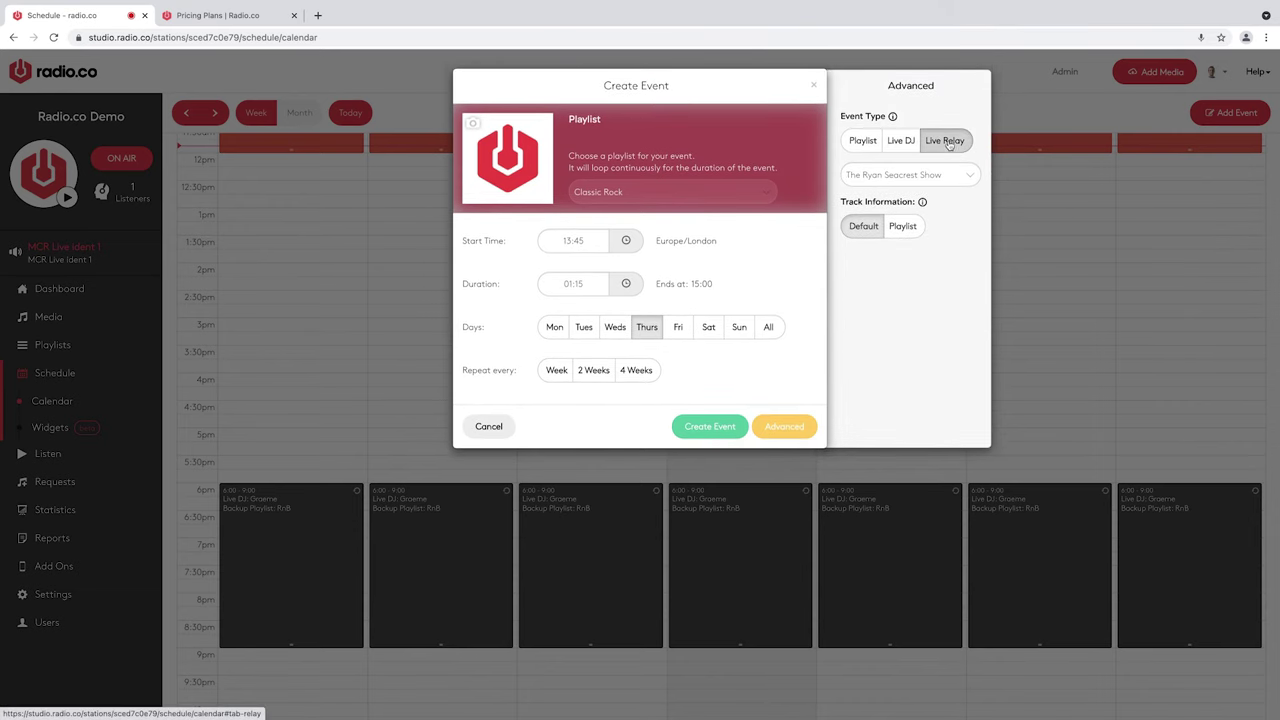
{"action": "left_click", "coordinate": [893, 174]}
{"action": "left_click", "coordinate": [707, 428]}
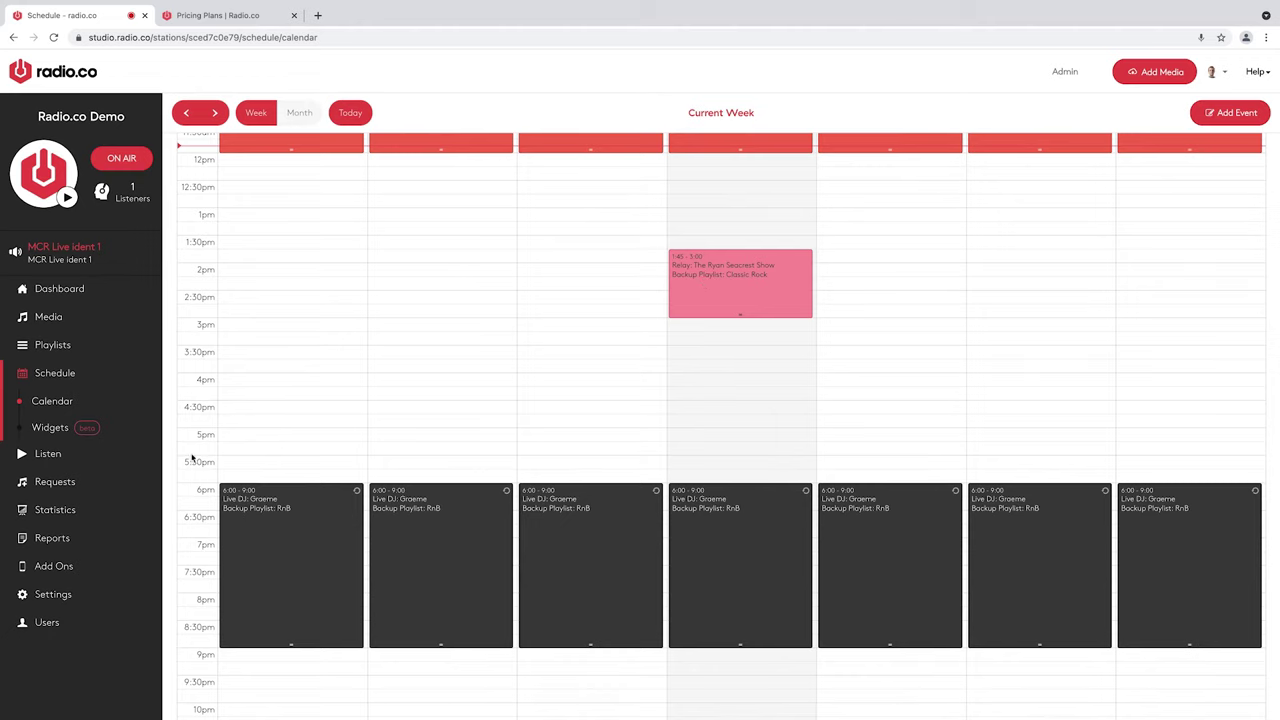
- Test playback of the Standard 96kbps AAC listen link and view the station's web players
{"action": "left_click", "coordinate": [38, 456]}
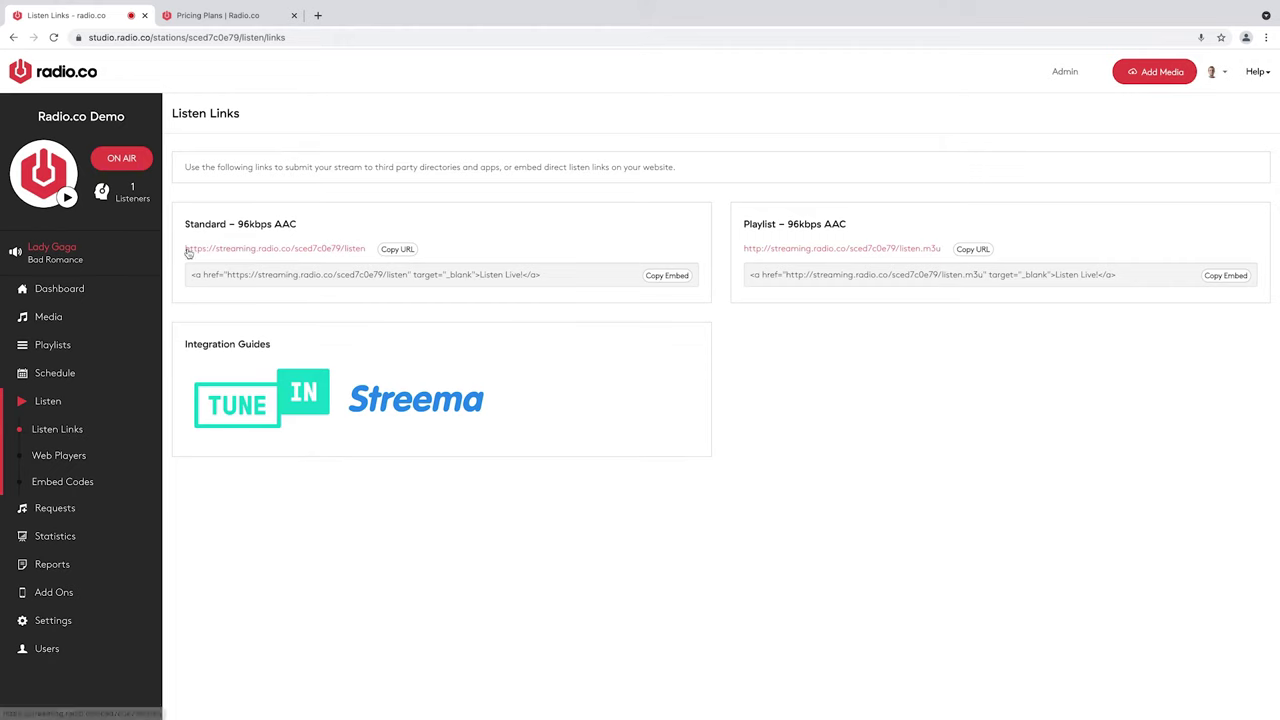
{"action": "left_click", "coordinate": [295, 248]}
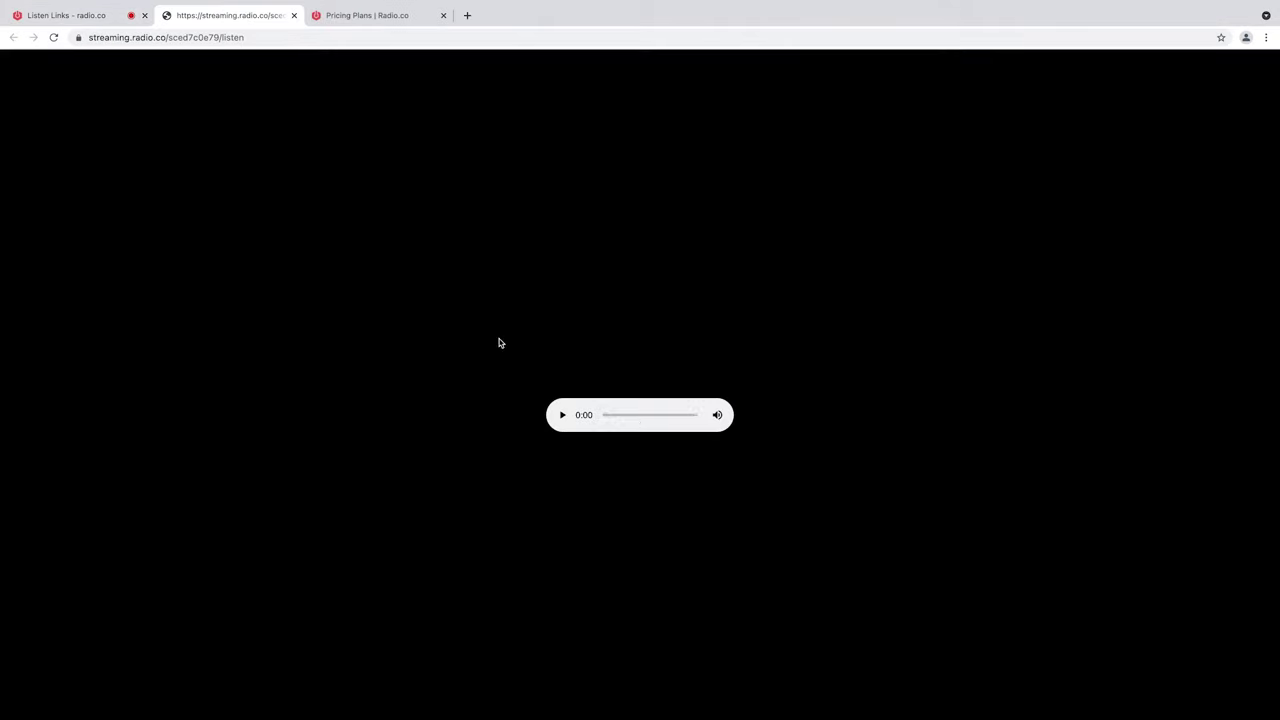
{"action": "left_click", "coordinate": [559, 419]}
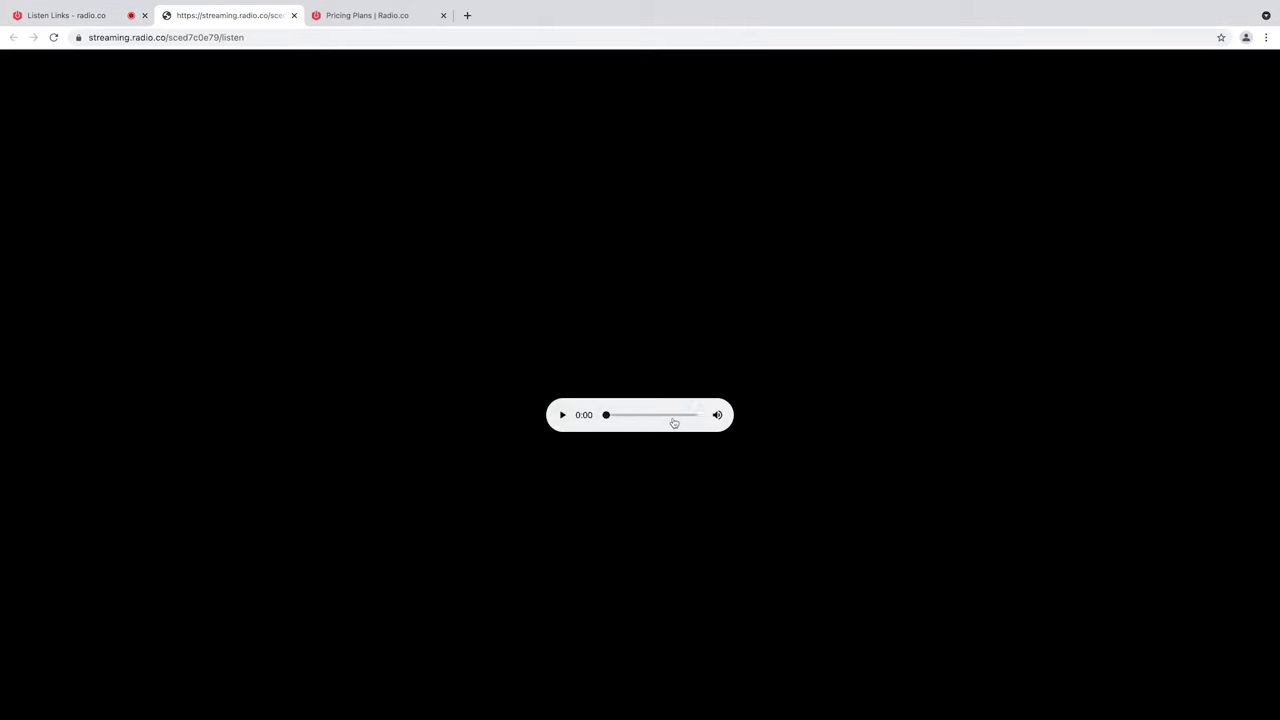
{"action": "left_click", "coordinate": [561, 419]}
{"action": "mouse_move", "coordinate": [72, 5]}
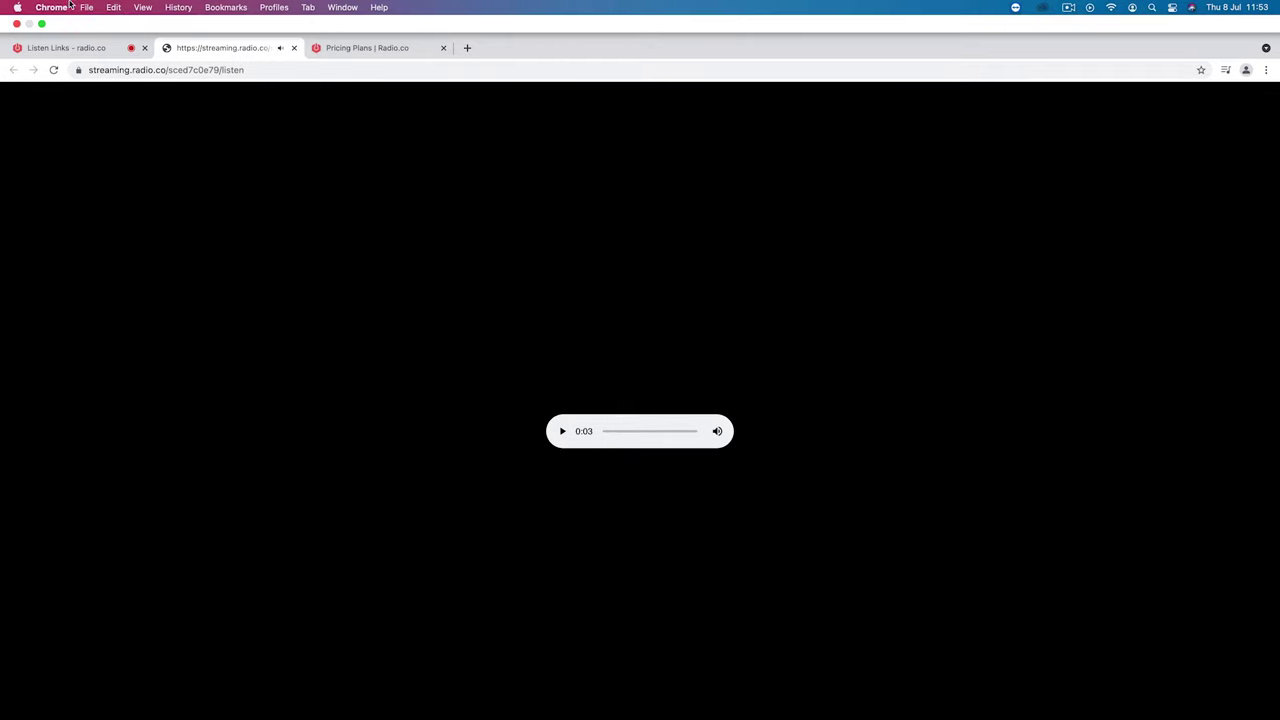
{"action": "left_click", "coordinate": [294, 48]}
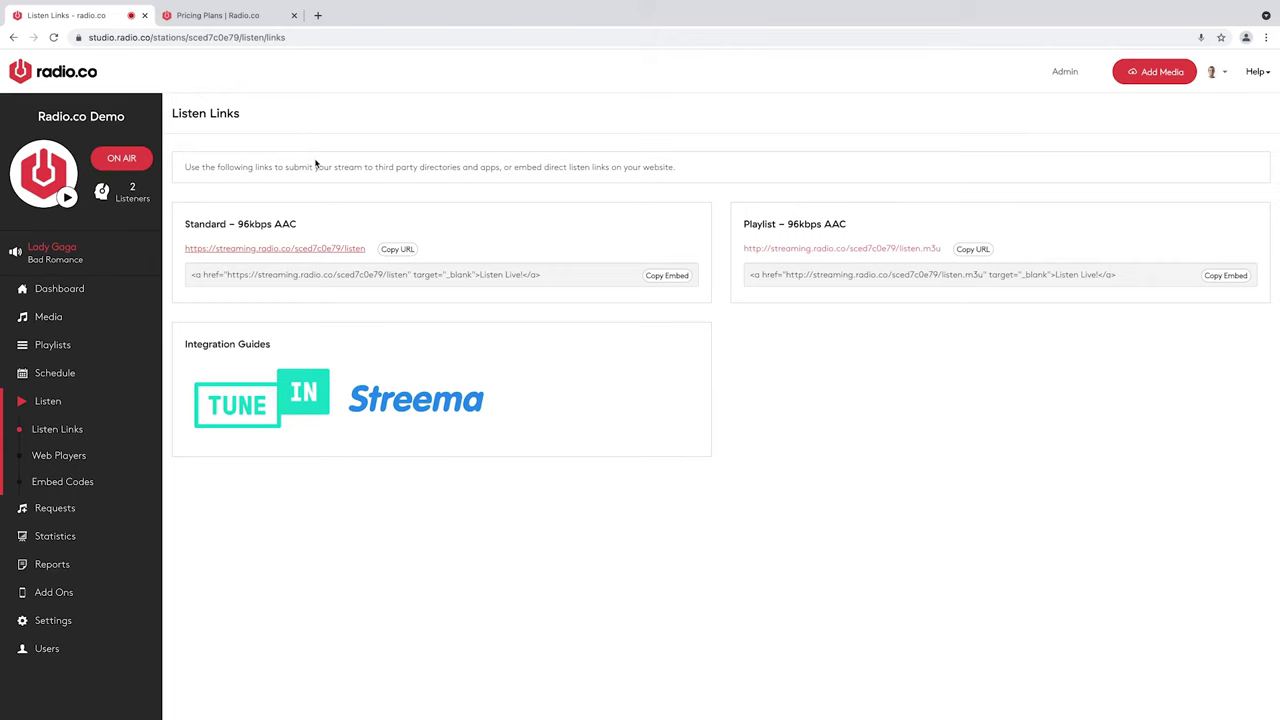
{"action": "left_click", "coordinate": [47, 458]}
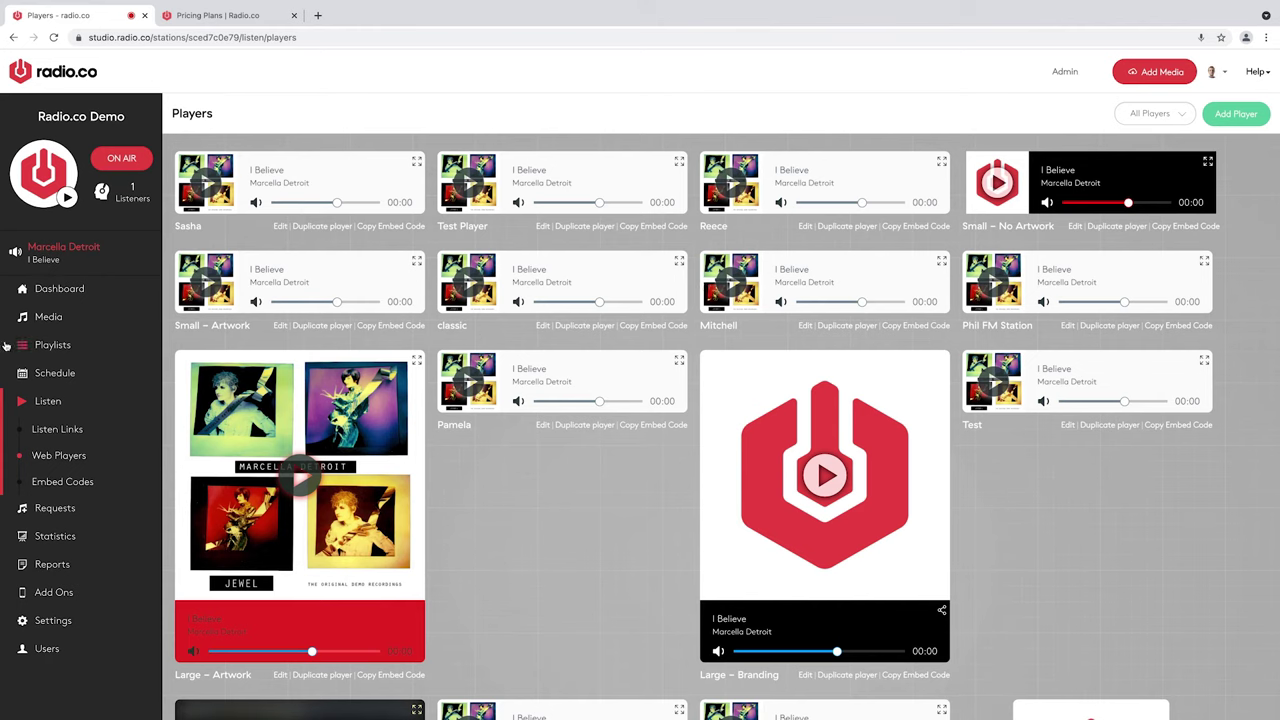
- Open the Test Schedule widget for editing and preview its Saturday schedule
{"action": "left_click", "coordinate": [55, 374]}
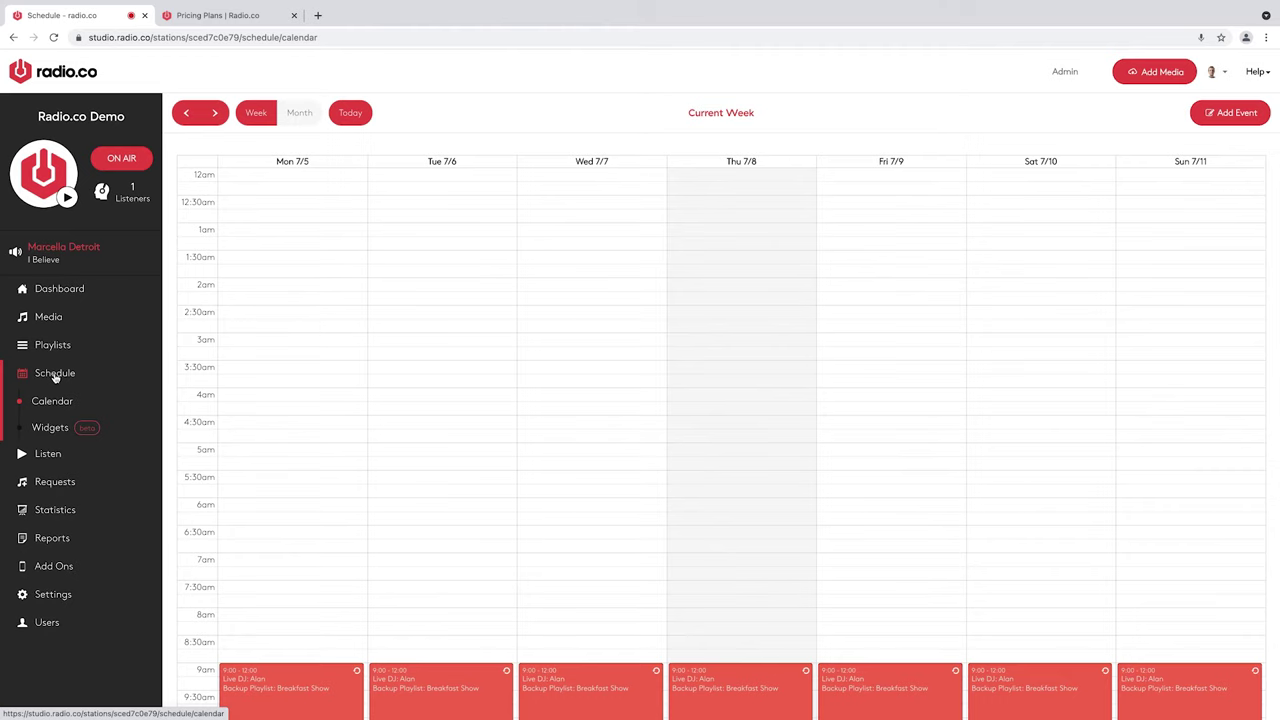
{"action": "left_click", "coordinate": [42, 430]}
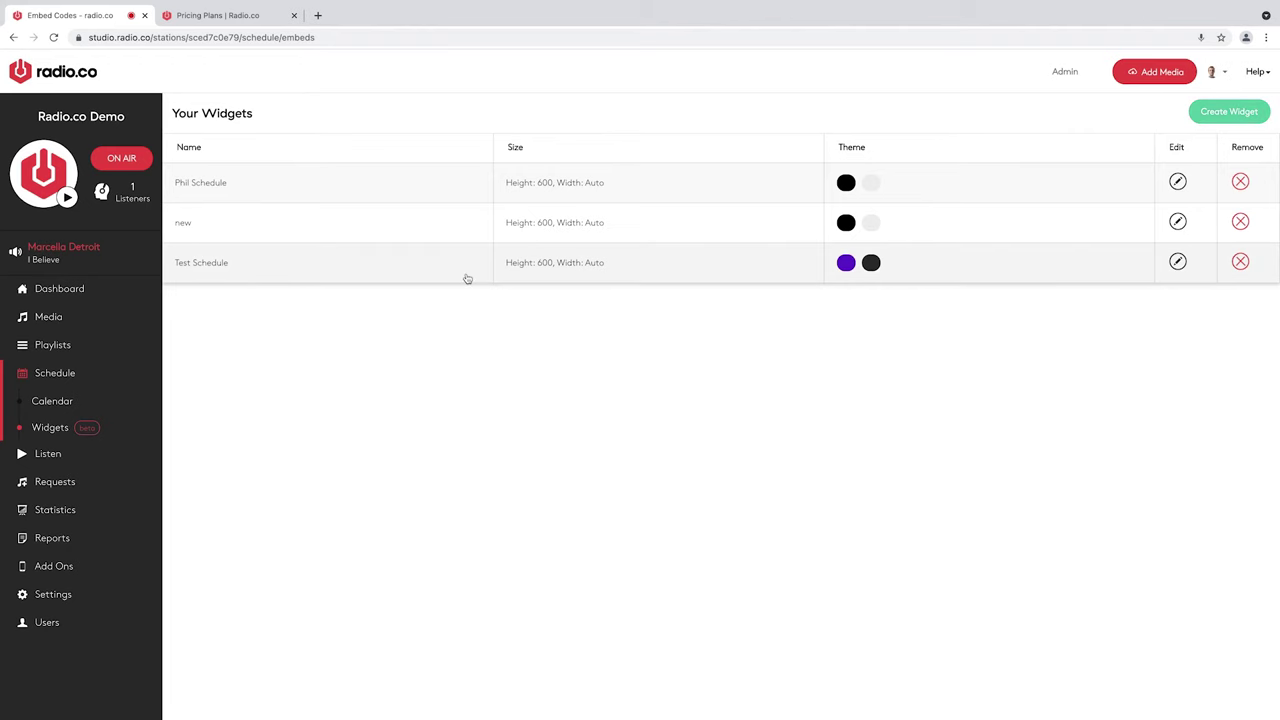
{"action": "left_click", "coordinate": [1178, 263]}
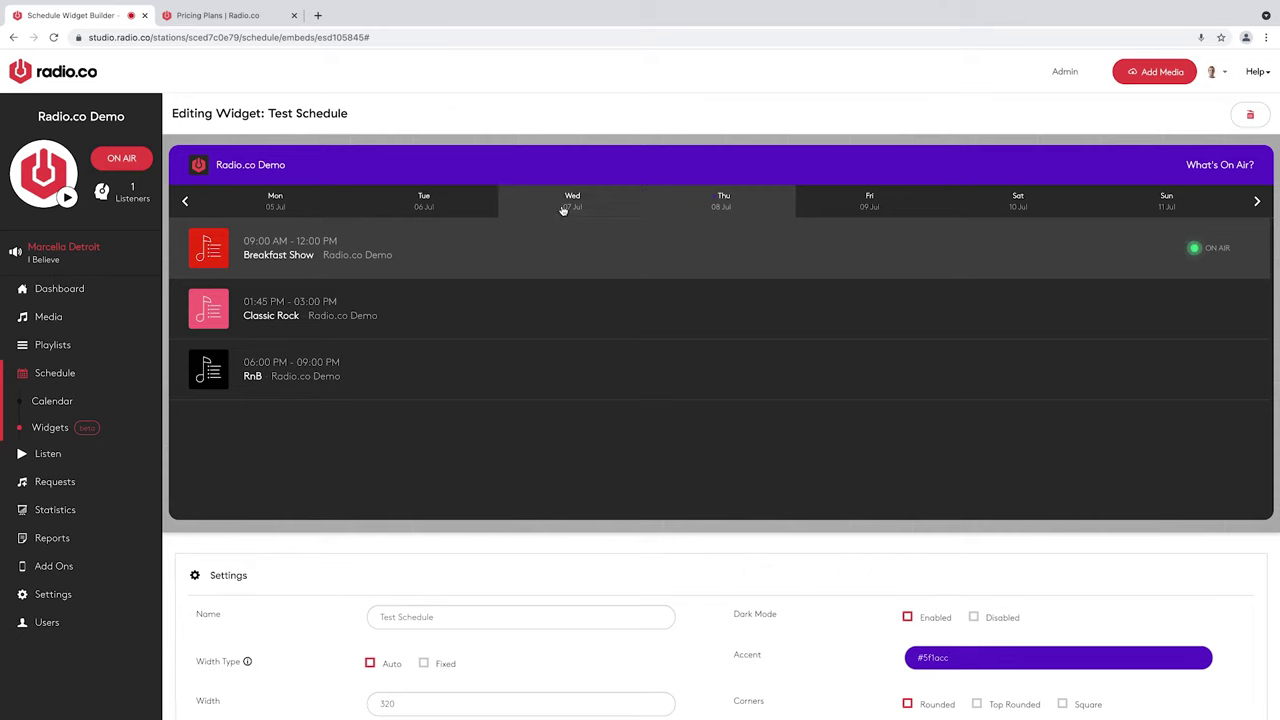
{"action": "left_click", "coordinate": [1010, 197]}
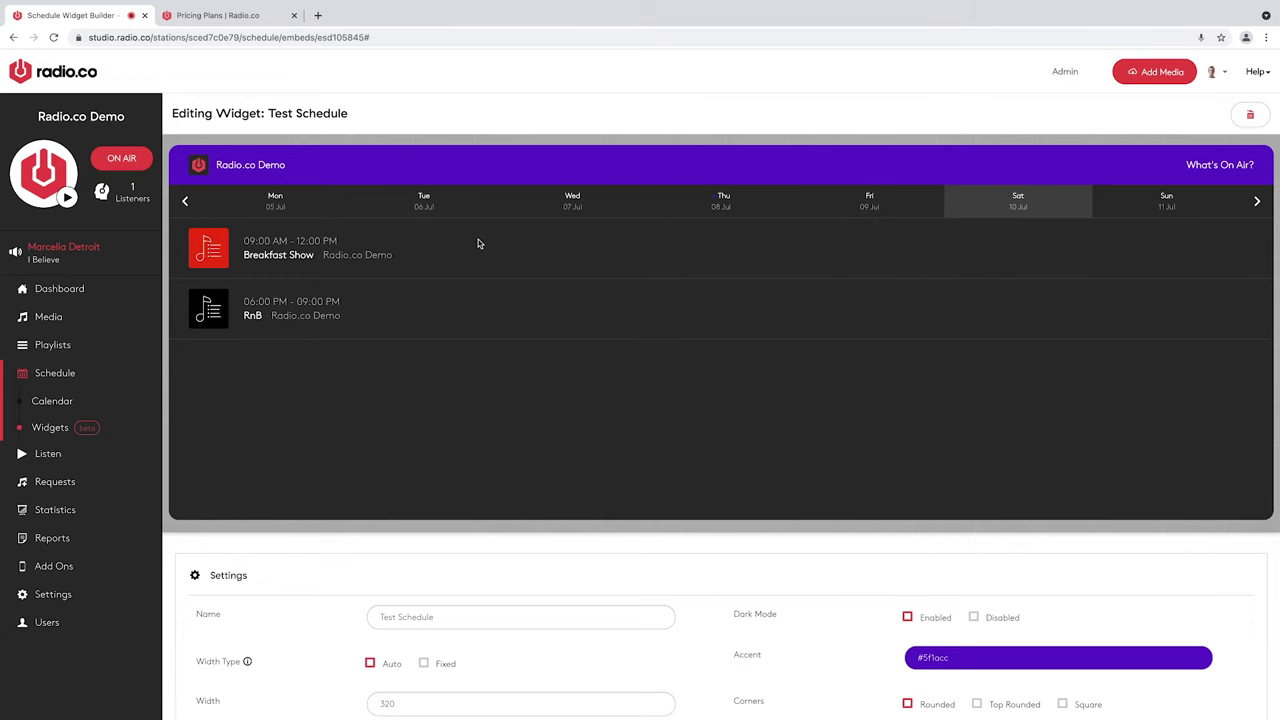
- Try the Test Schedule widget with dark mode disabled and turn dark mode back on
{"action": "scroll", "coordinate": [478, 239], "scroll_direction": "down", "scroll_amount": 1}
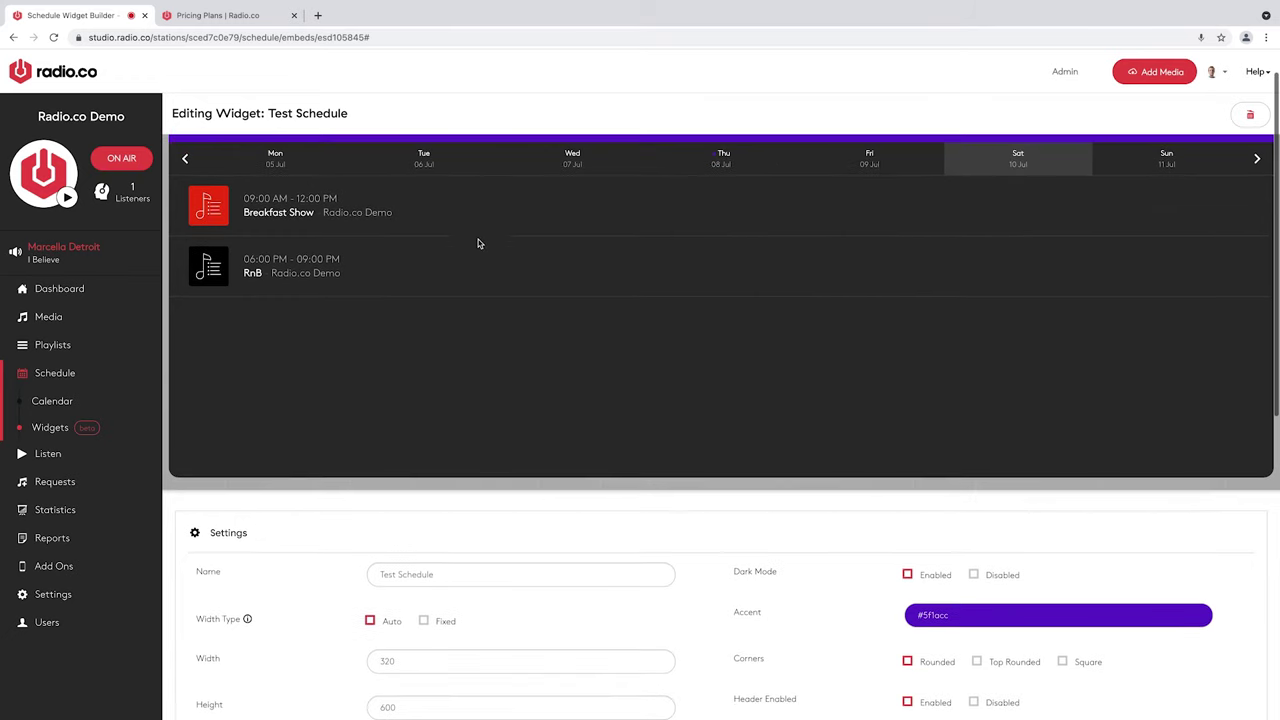
{"action": "left_click", "coordinate": [973, 575]}
{"action": "left_click", "coordinate": [909, 576]}
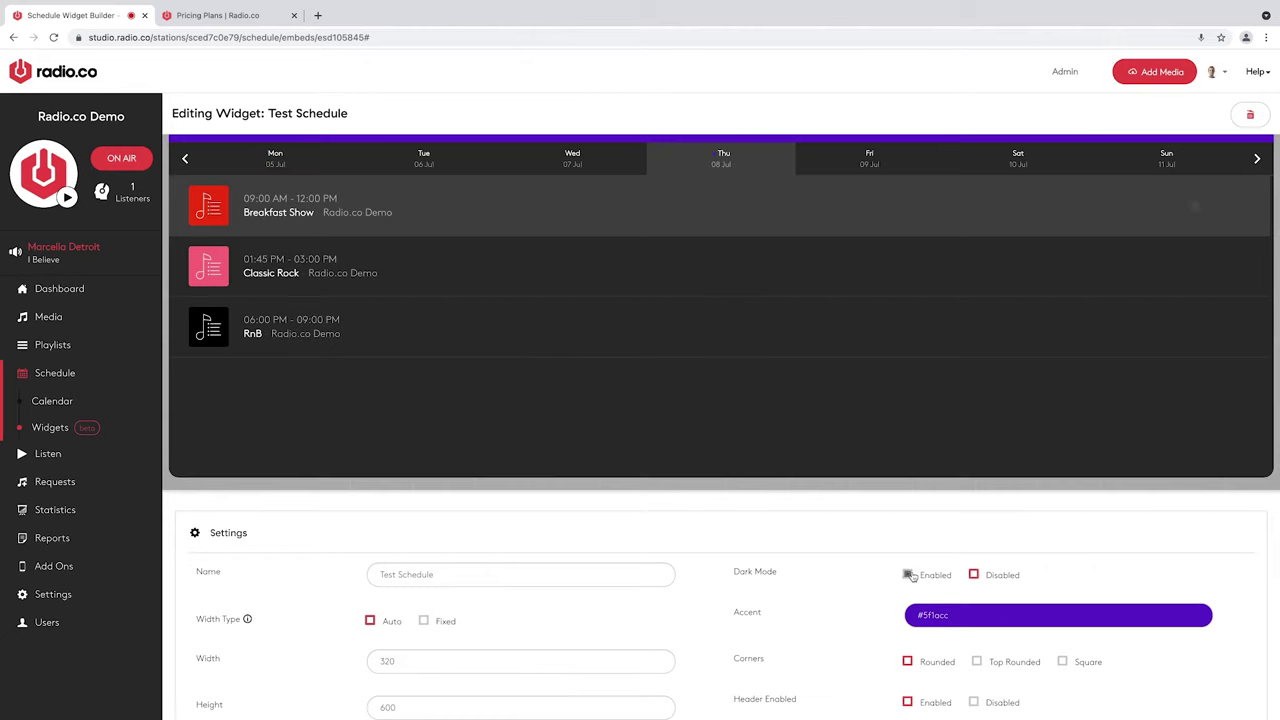
{"action": "scroll", "coordinate": [540, 270], "scroll_direction": "up", "scroll_amount": 1}
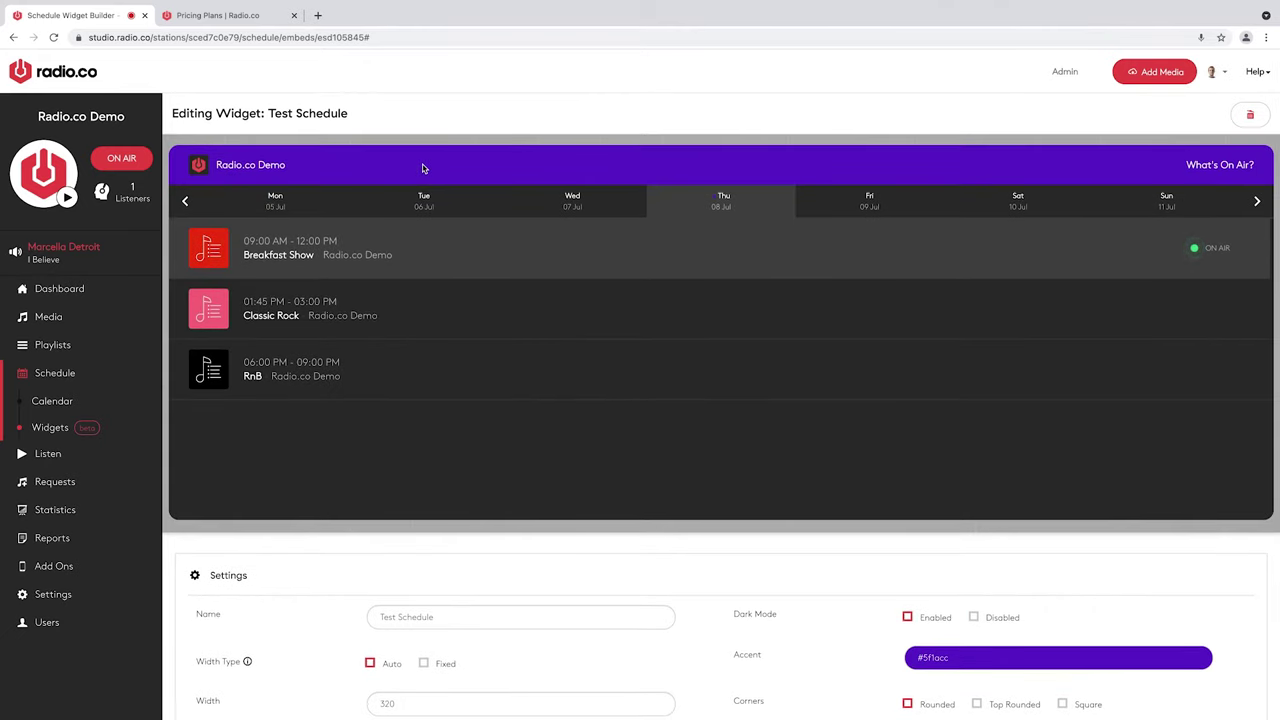
- Set the Test Schedule widget's width type to Fixed and check its preview
{"action": "scroll", "coordinate": [465, 400], "scroll_direction": "down", "scroll_amount": 1}
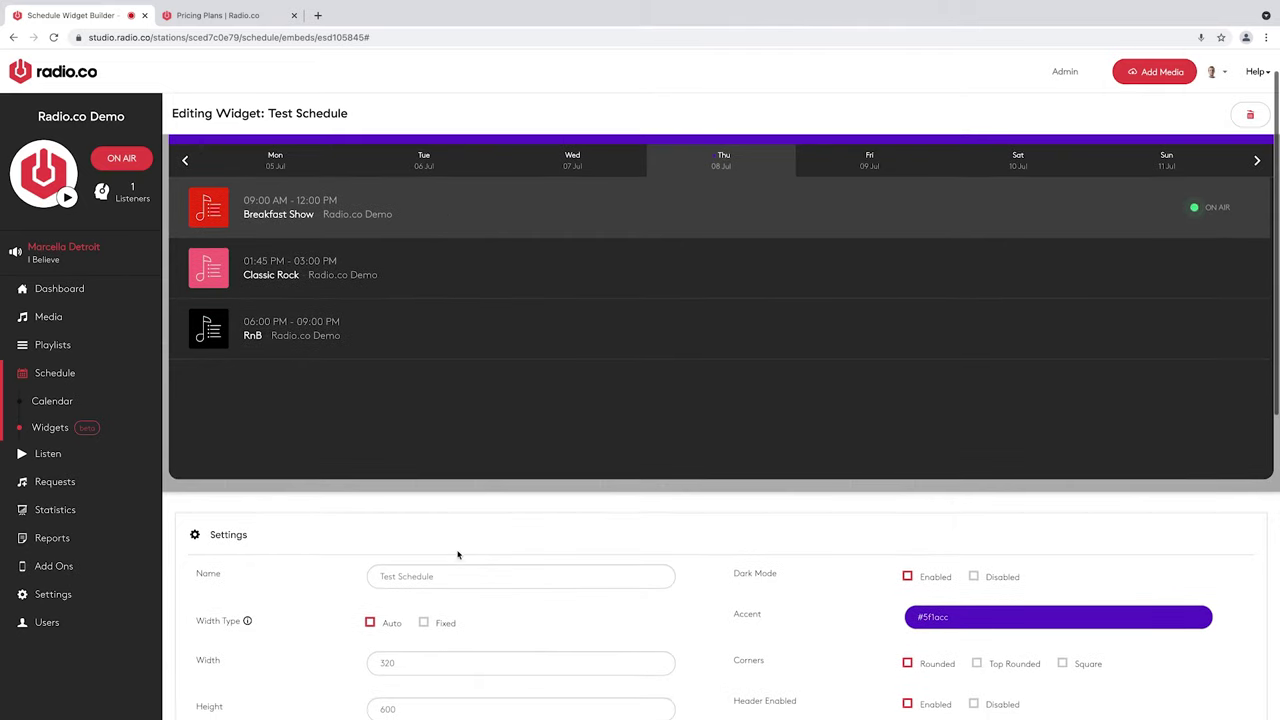
{"action": "left_click", "coordinate": [424, 622]}
{"action": "scroll", "coordinate": [578, 447], "scroll_direction": "up", "scroll_amount": 1}
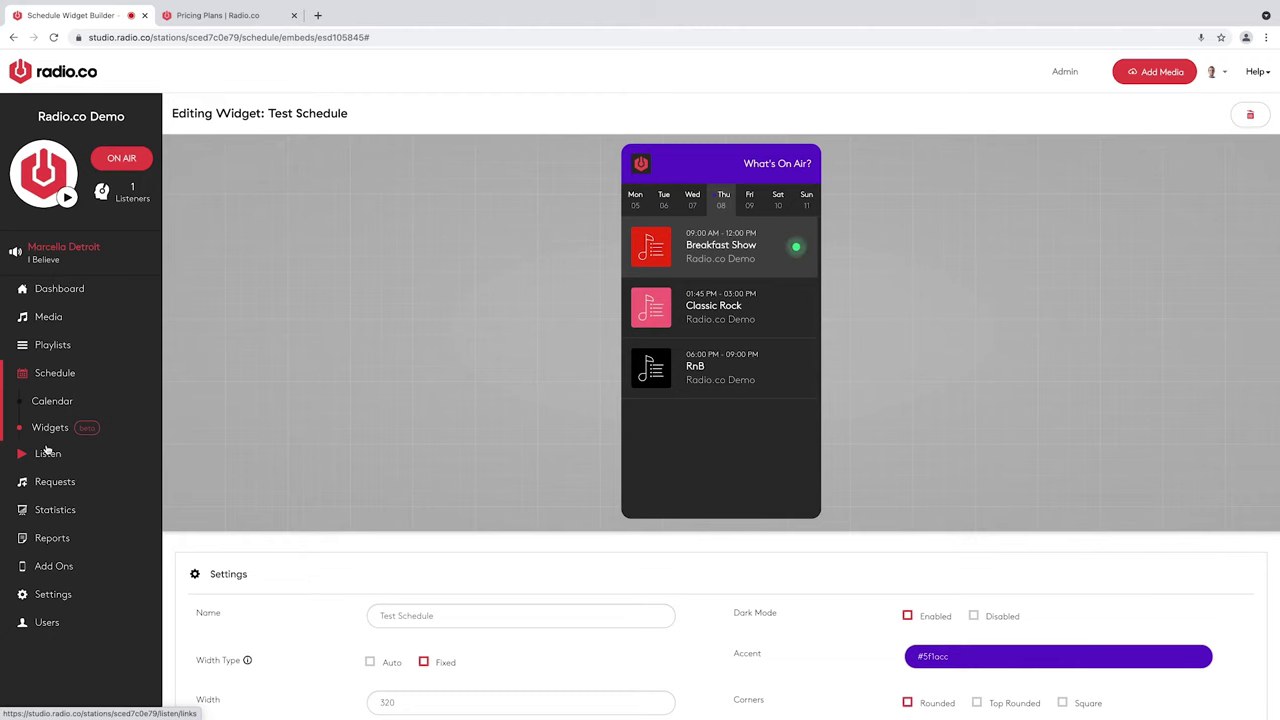
- Go through the iPhone App Builder add-on from the app name and icon to Look & Feel and Settings & Sharing
{"action": "left_click", "coordinate": [47, 567]}
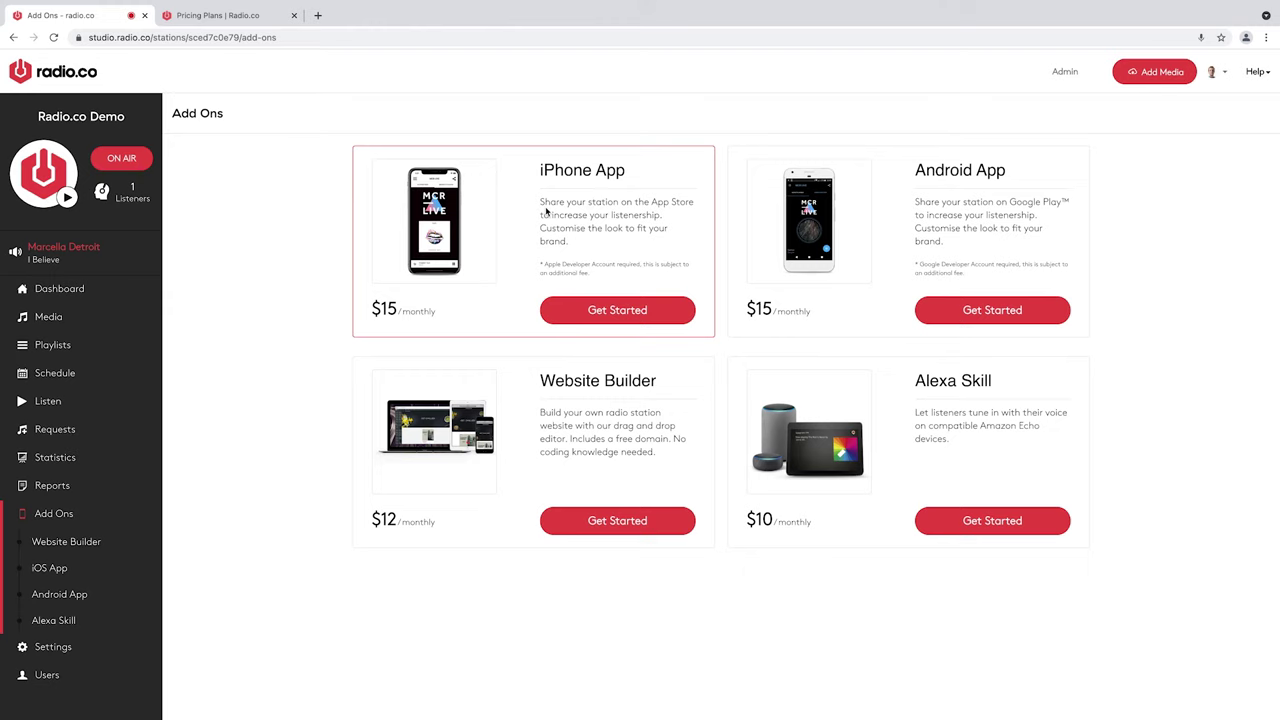
{"action": "left_click", "coordinate": [44, 570]}
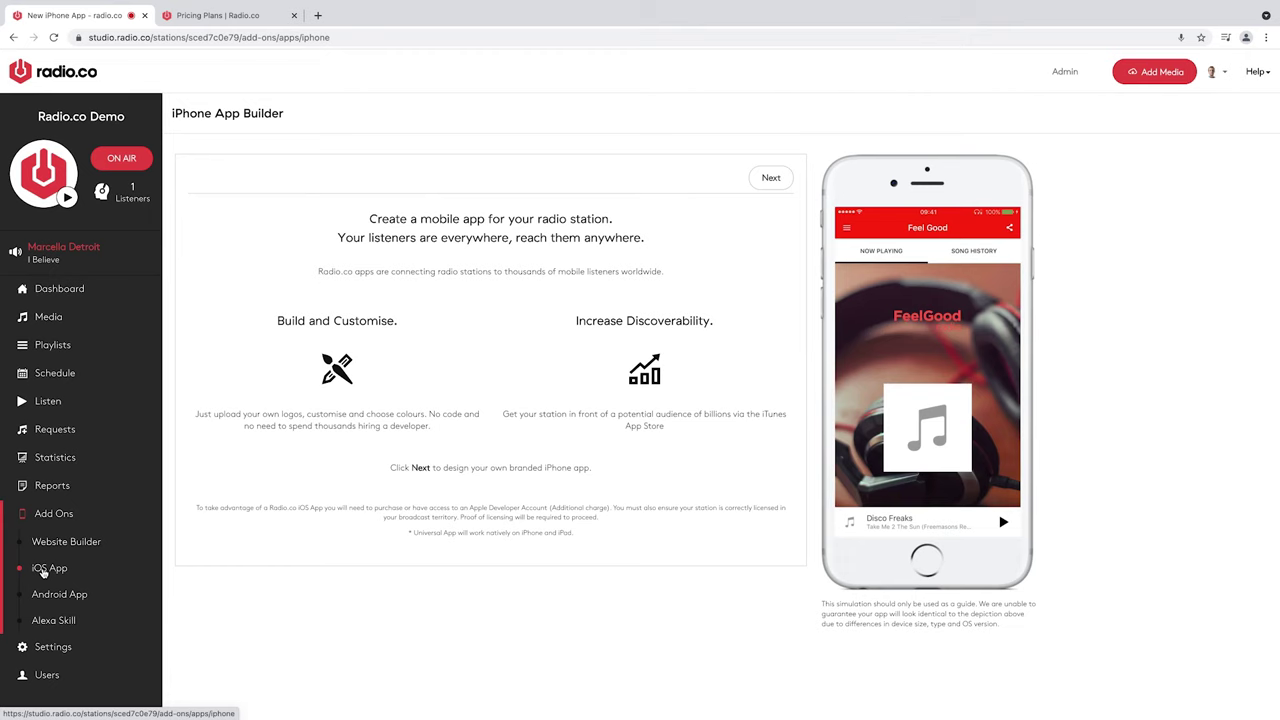
{"action": "left_click", "coordinate": [771, 179]}
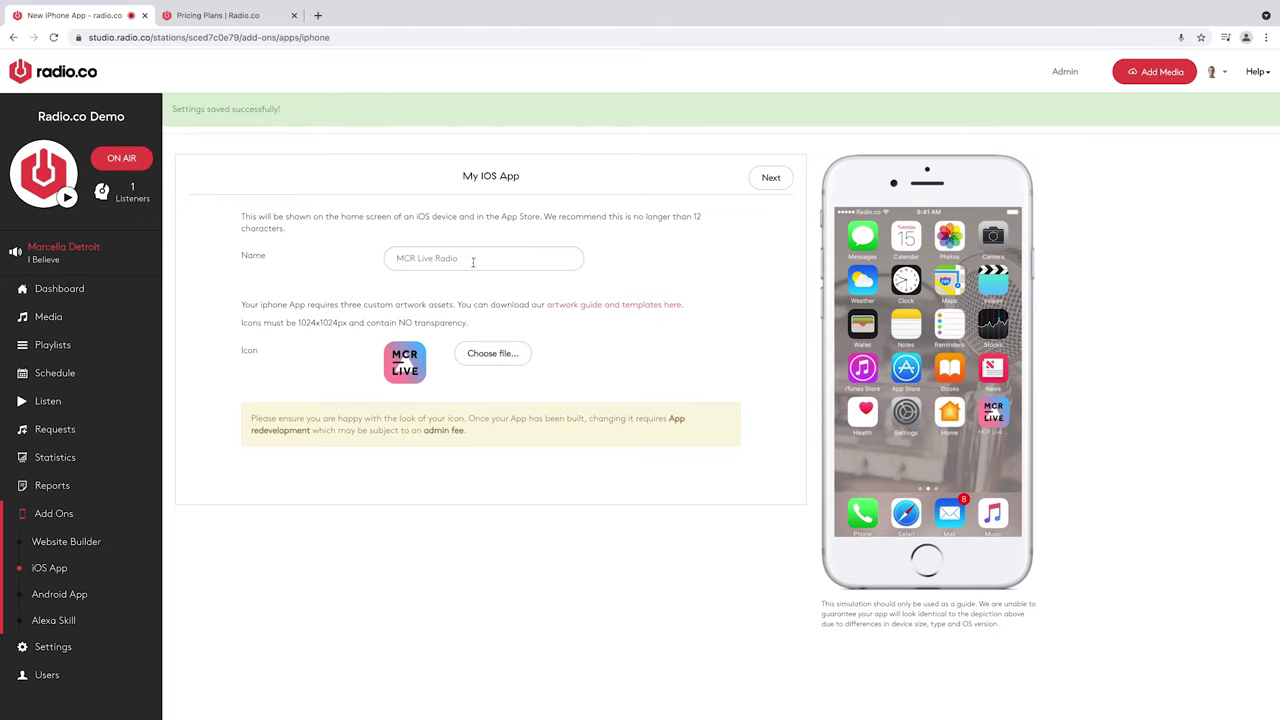
{"action": "left_click", "coordinate": [771, 179]}
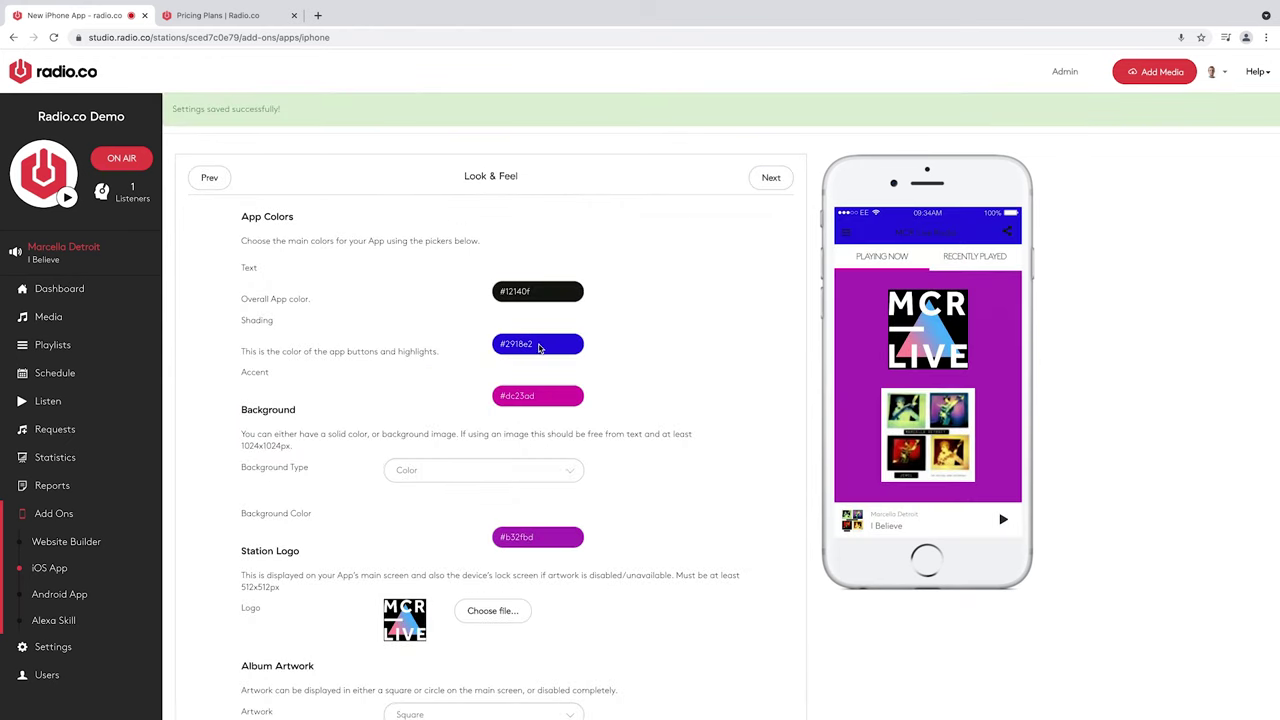
{"action": "left_click", "coordinate": [777, 190]}
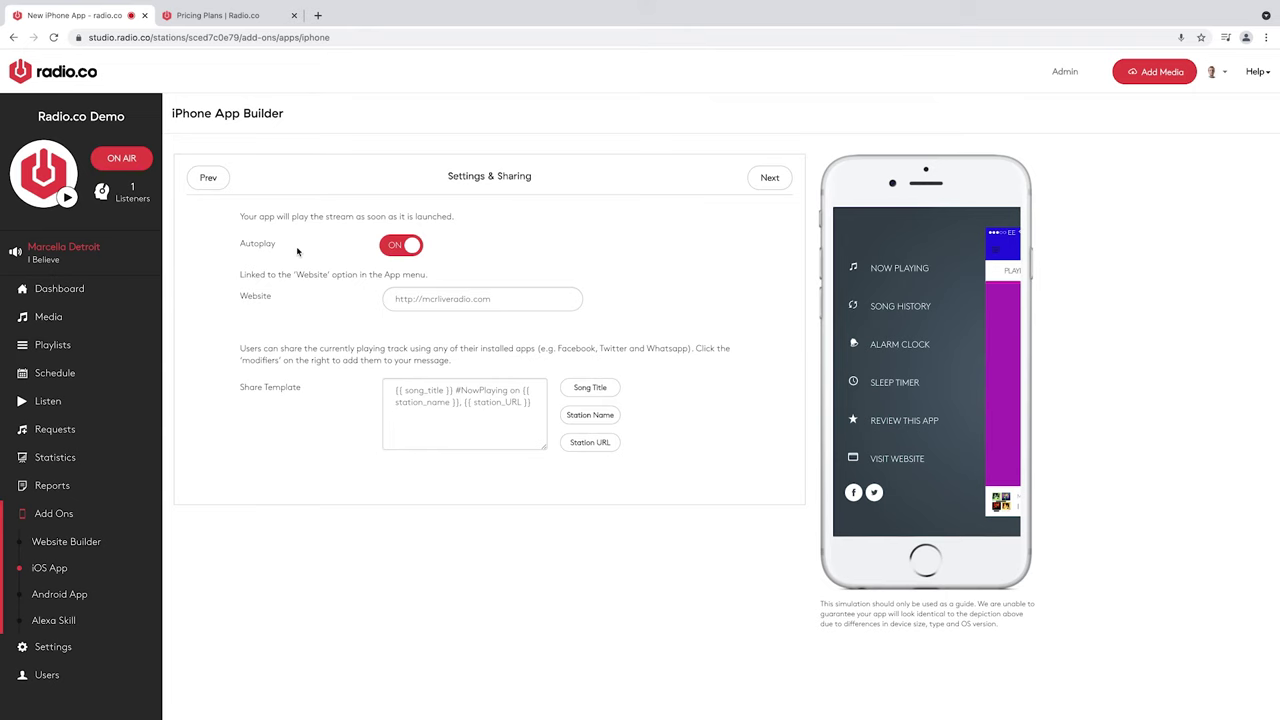
- Review the Android app's name and icon page and the Alexa Skill's basic settings, ending at the add-ons overview
{"action": "left_click", "coordinate": [57, 597]}
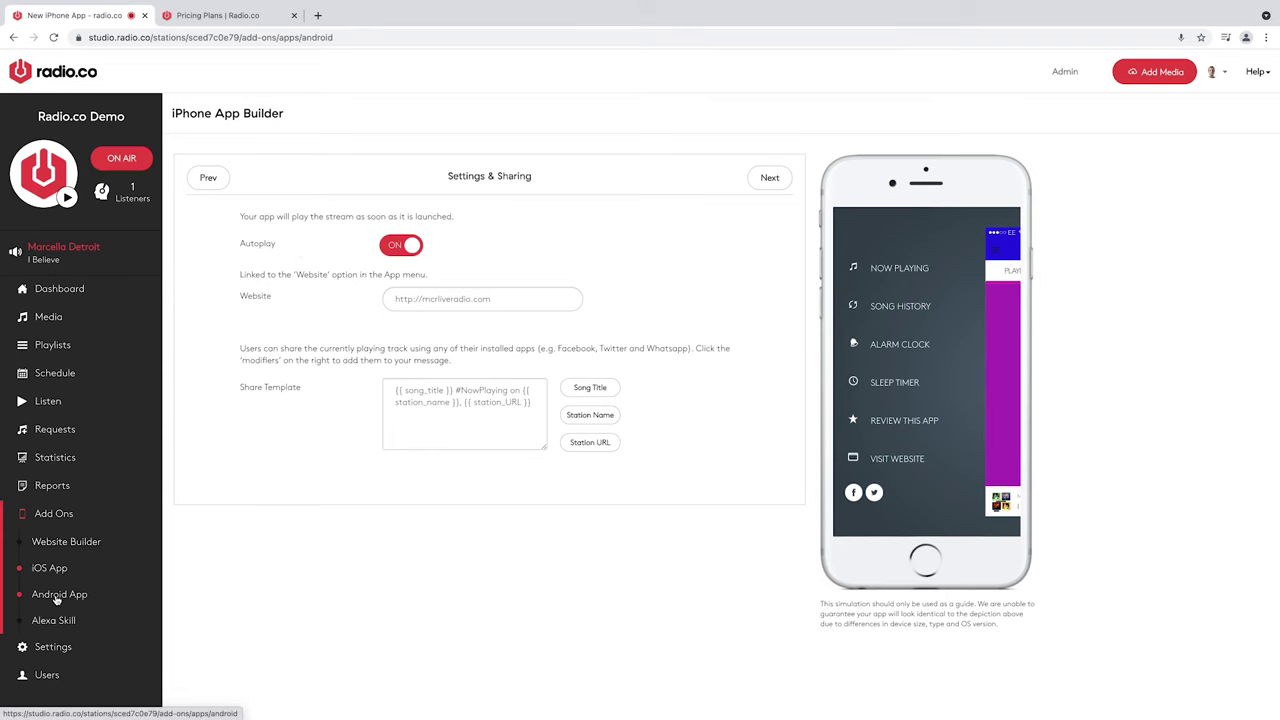
{"action": "left_click", "coordinate": [772, 179]}
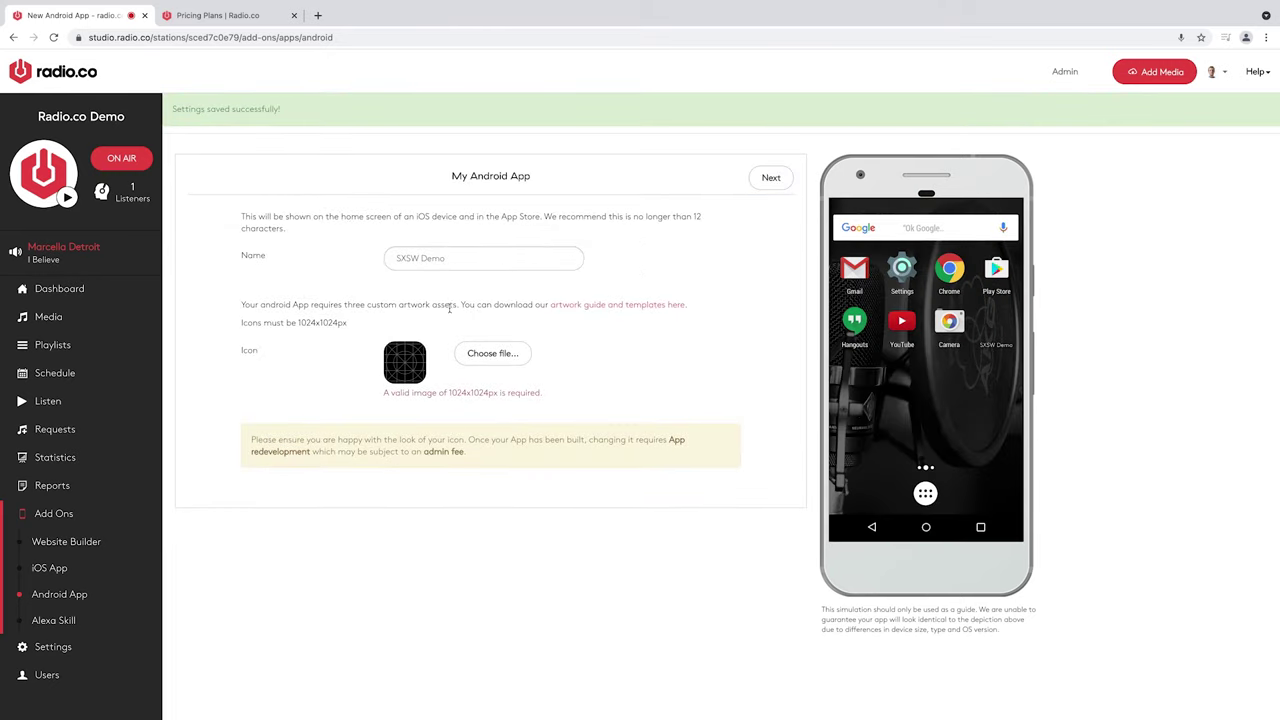
{"action": "left_click", "coordinate": [58, 622]}
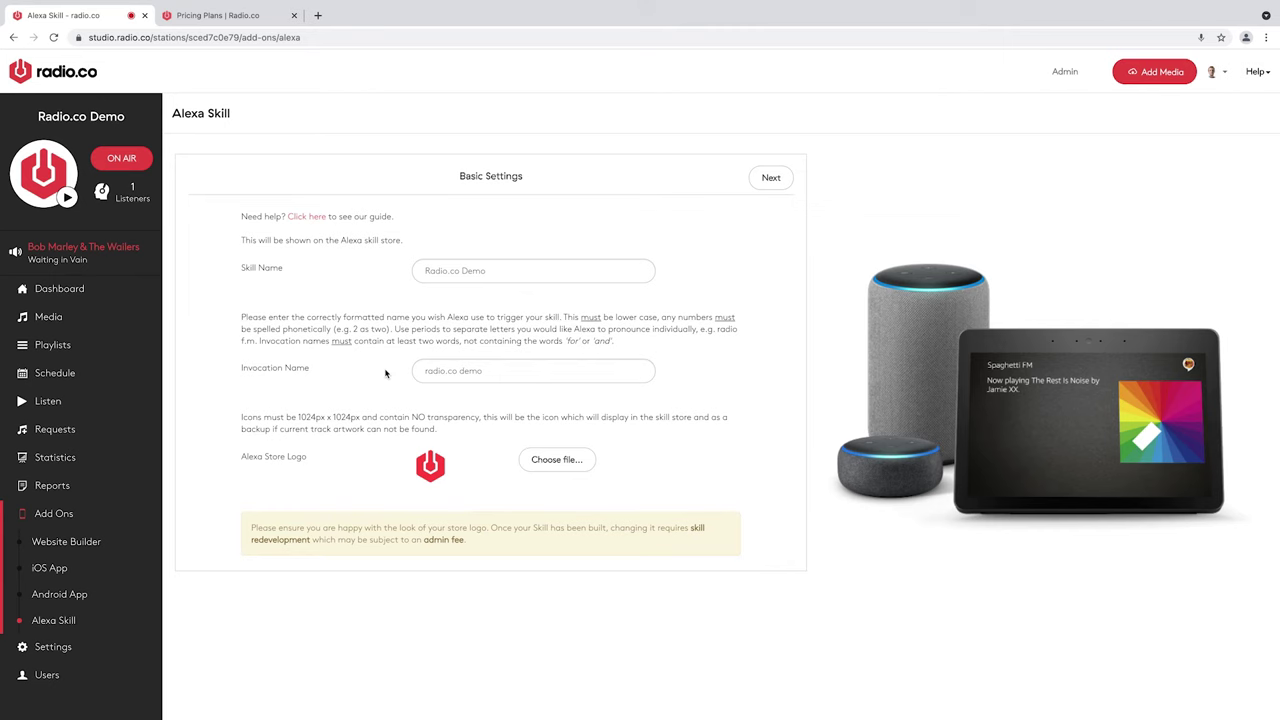
{"action": "left_click", "coordinate": [46, 516]}
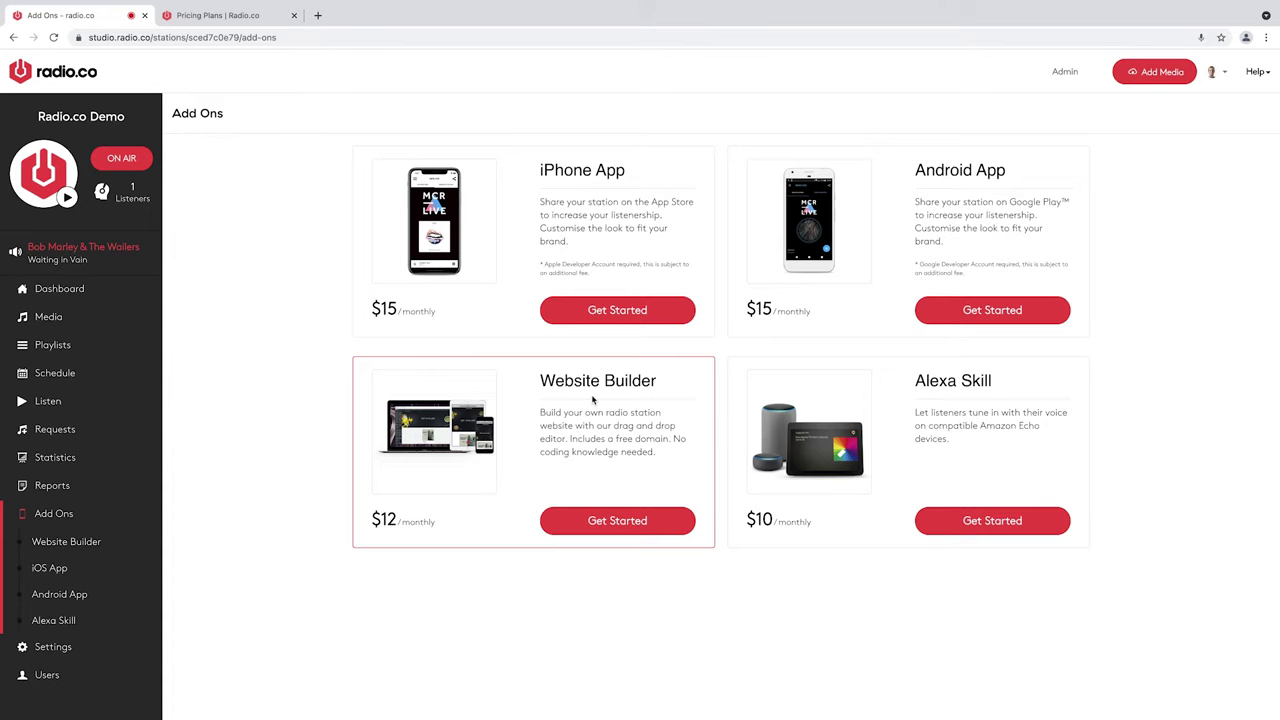
- Show the station overview statistics for the last 30 days
{"action": "left_click", "coordinate": [51, 465]}
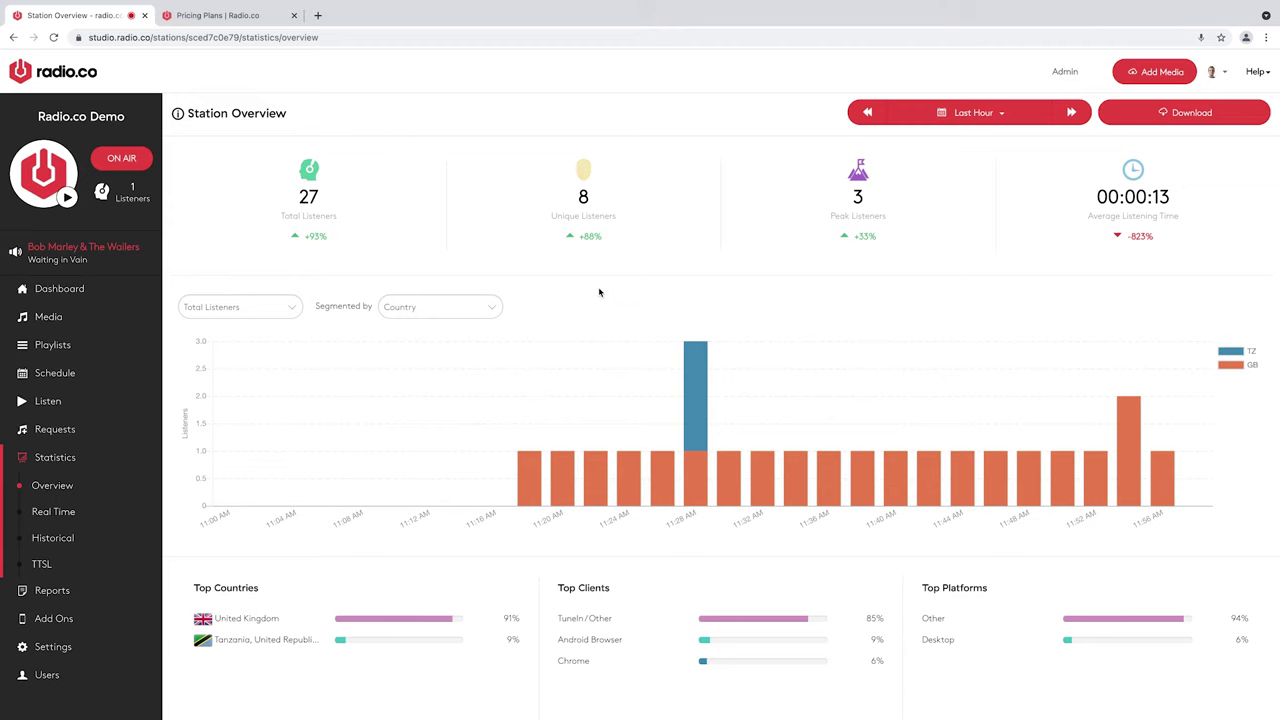
{"action": "mouse_move", "coordinate": [951, 176]}
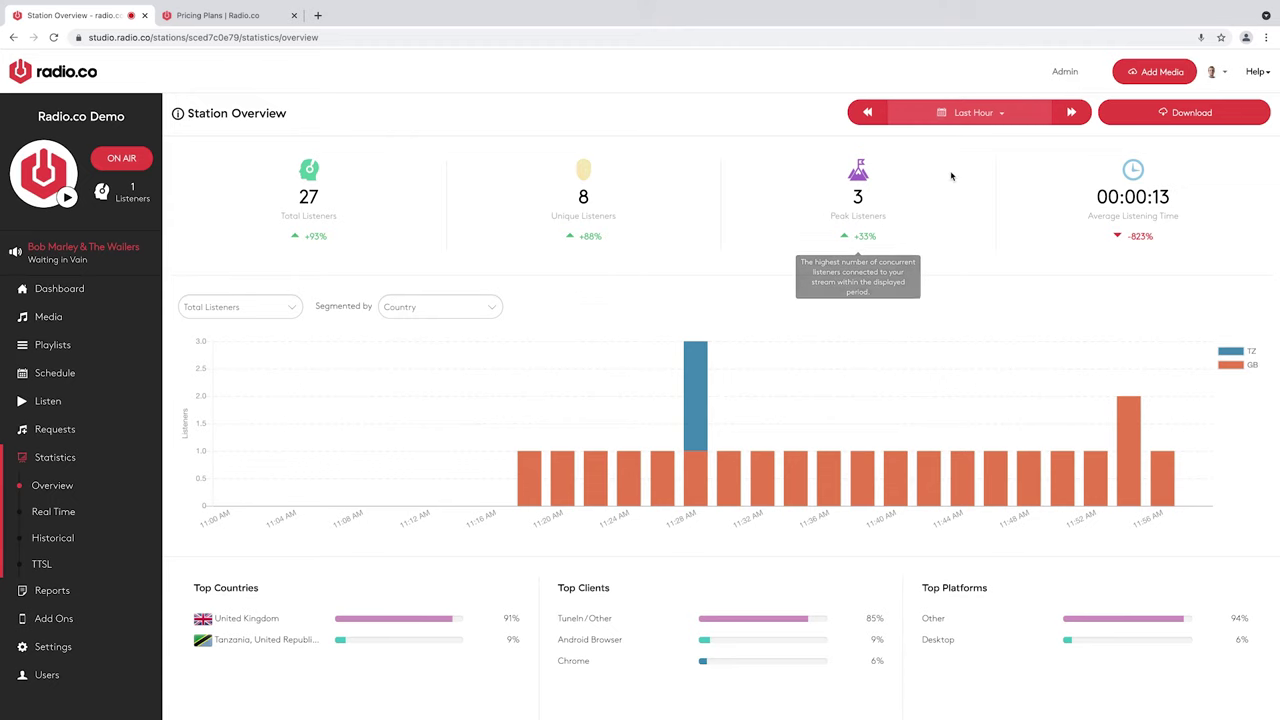
{"action": "left_click", "coordinate": [964, 118]}
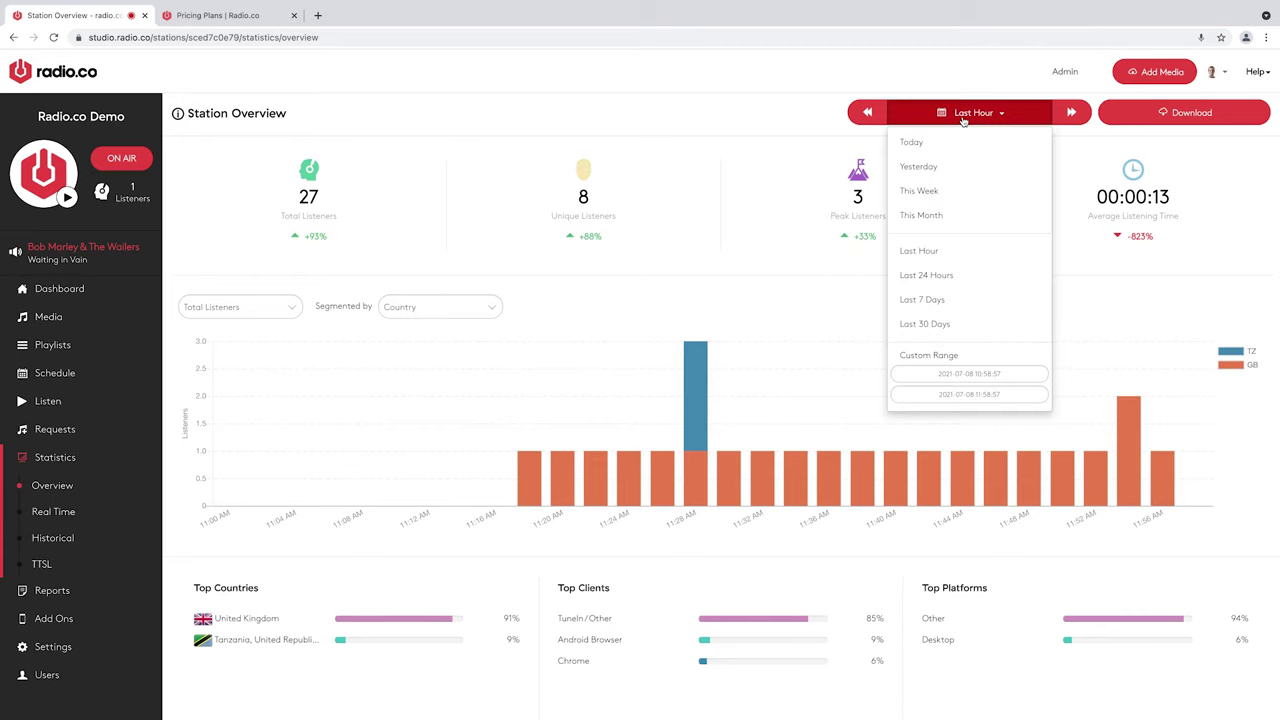
{"action": "left_click", "coordinate": [940, 325]}
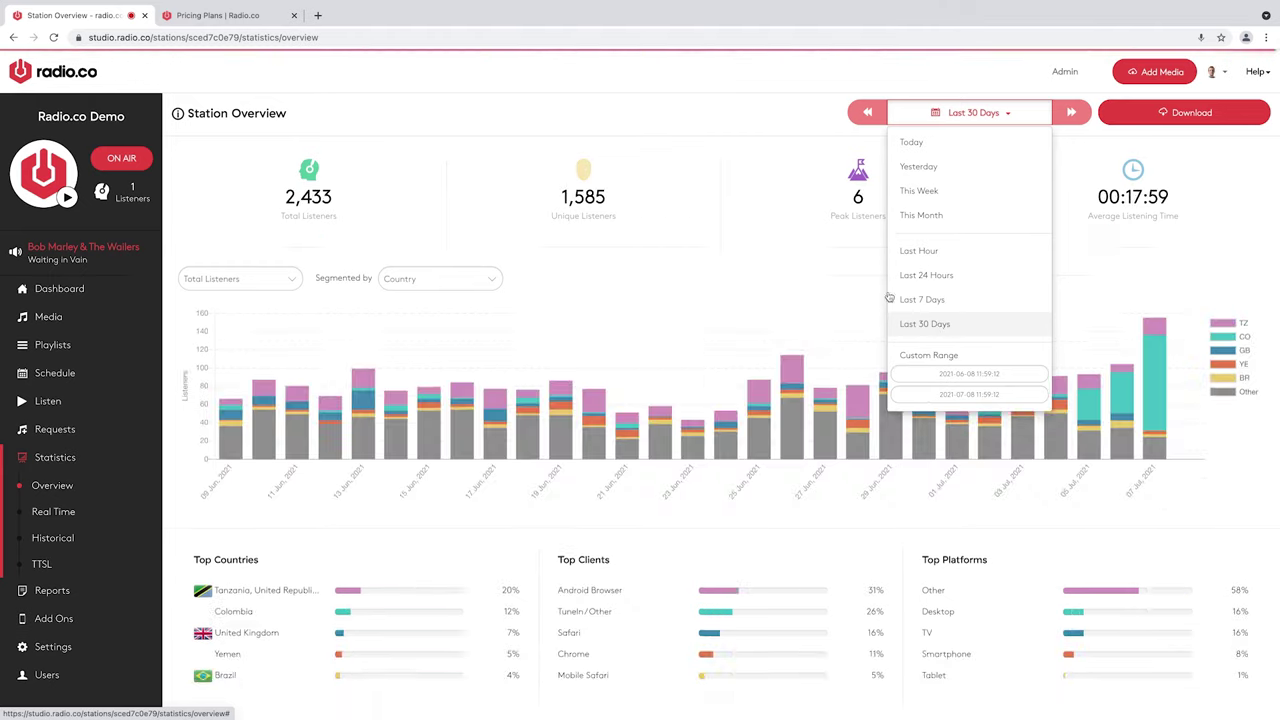
- Review the station overview's listener metrics, country-segmented chart and the top countries, clients and platforms
{"action": "left_click", "coordinate": [725, 140]}
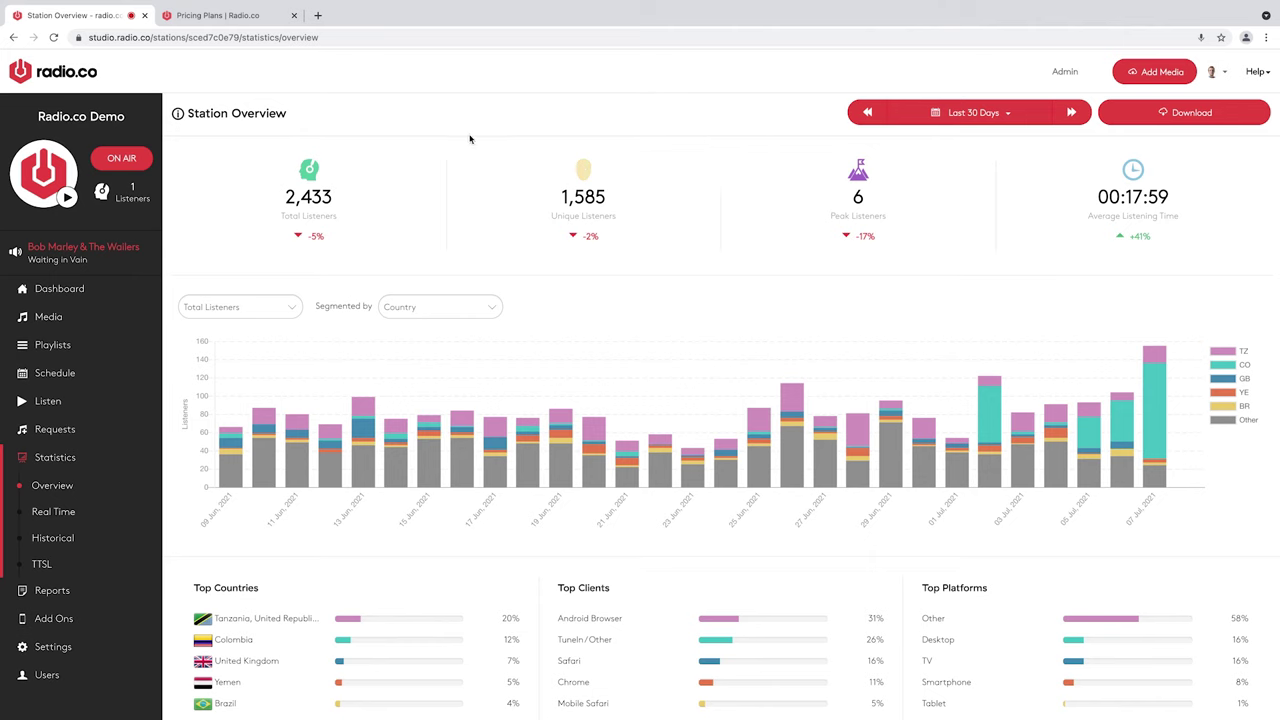
{"action": "mouse_move", "coordinate": [562, 214]}
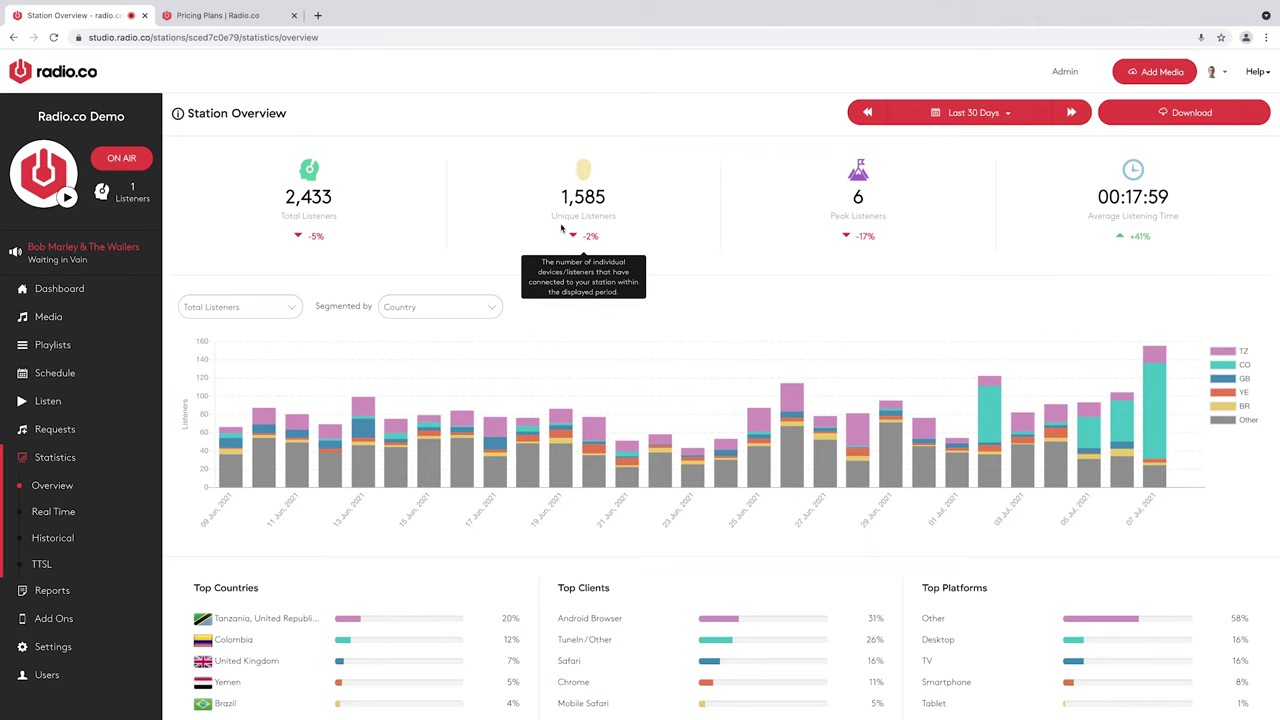
{"action": "mouse_move", "coordinate": [360, 211]}
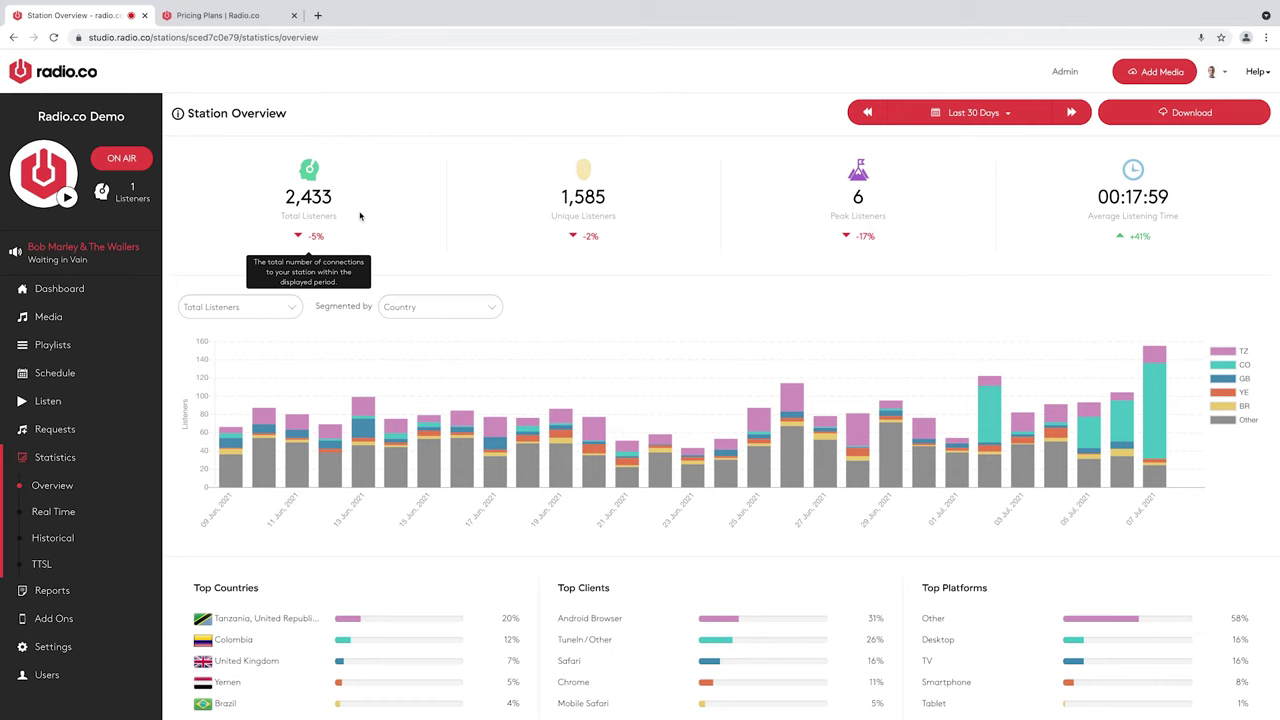
{"action": "mouse_move", "coordinate": [466, 210]}
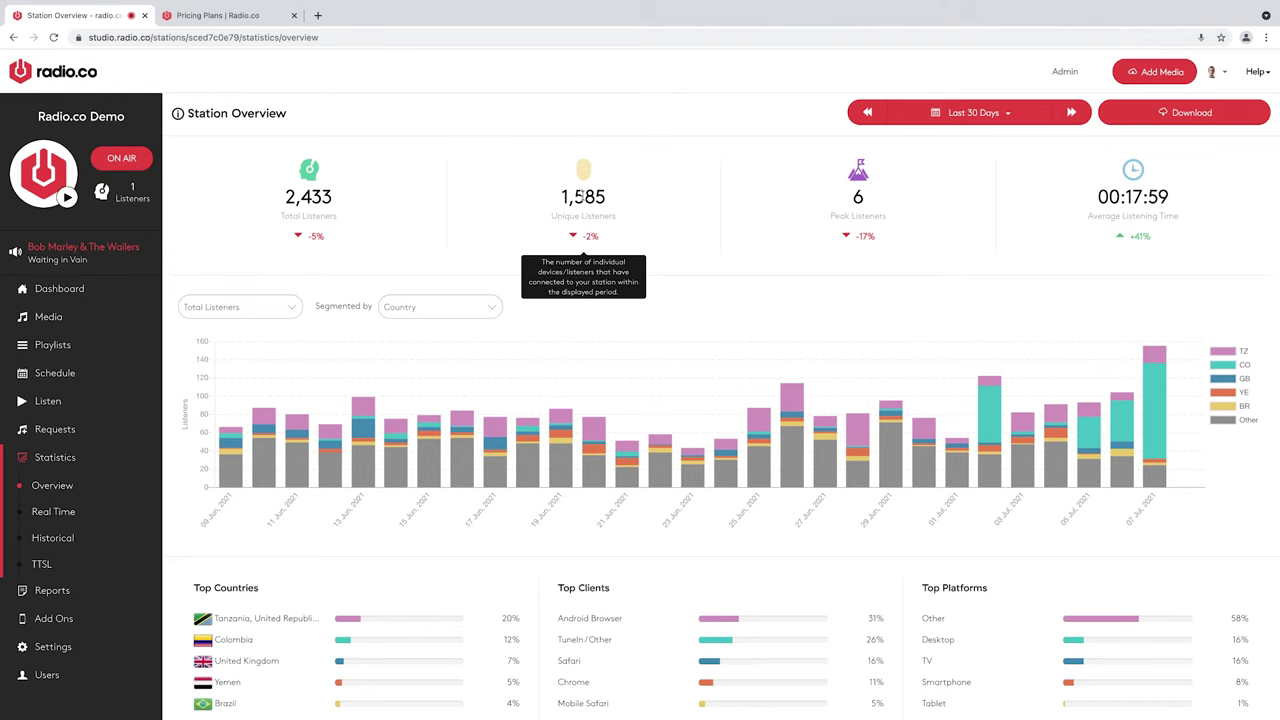
{"action": "scroll", "coordinate": [566, 207], "scroll_direction": "down", "scroll_amount": 1}
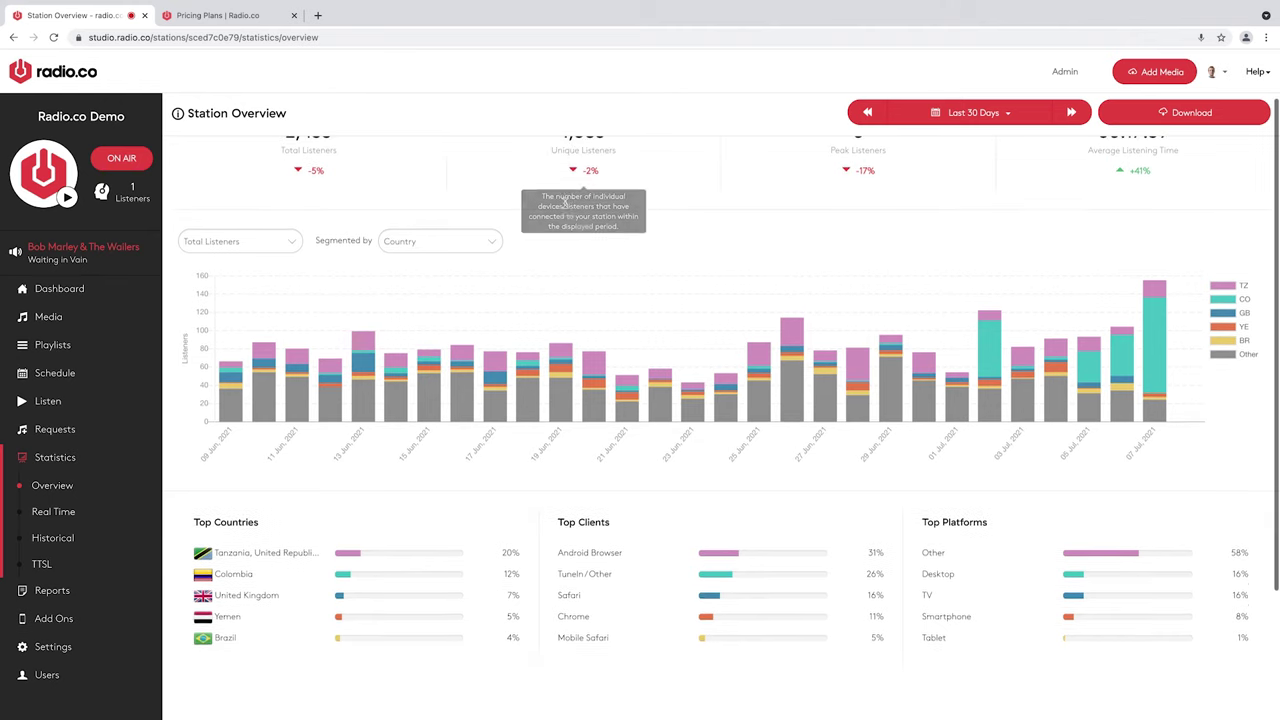
{"action": "scroll", "coordinate": [564, 210], "scroll_direction": "up", "scroll_amount": 1}
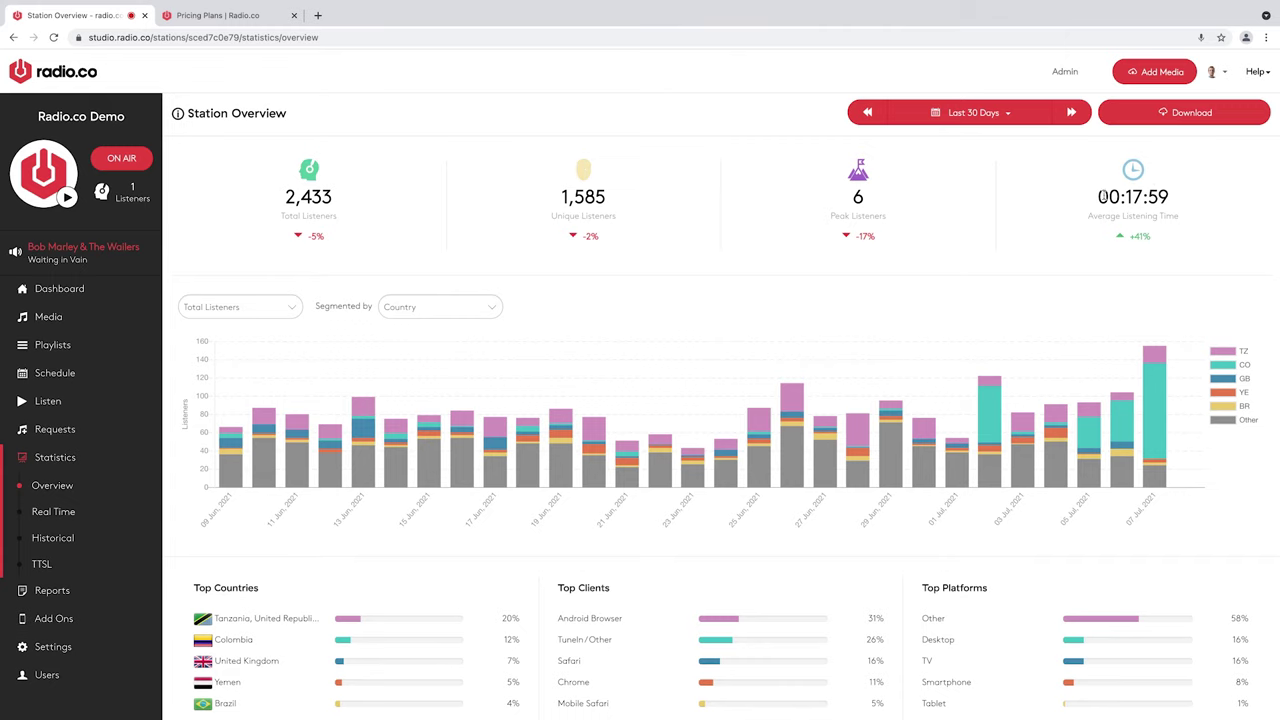
{"action": "scroll", "coordinate": [710, 169], "scroll_direction": "down", "scroll_amount": 3}
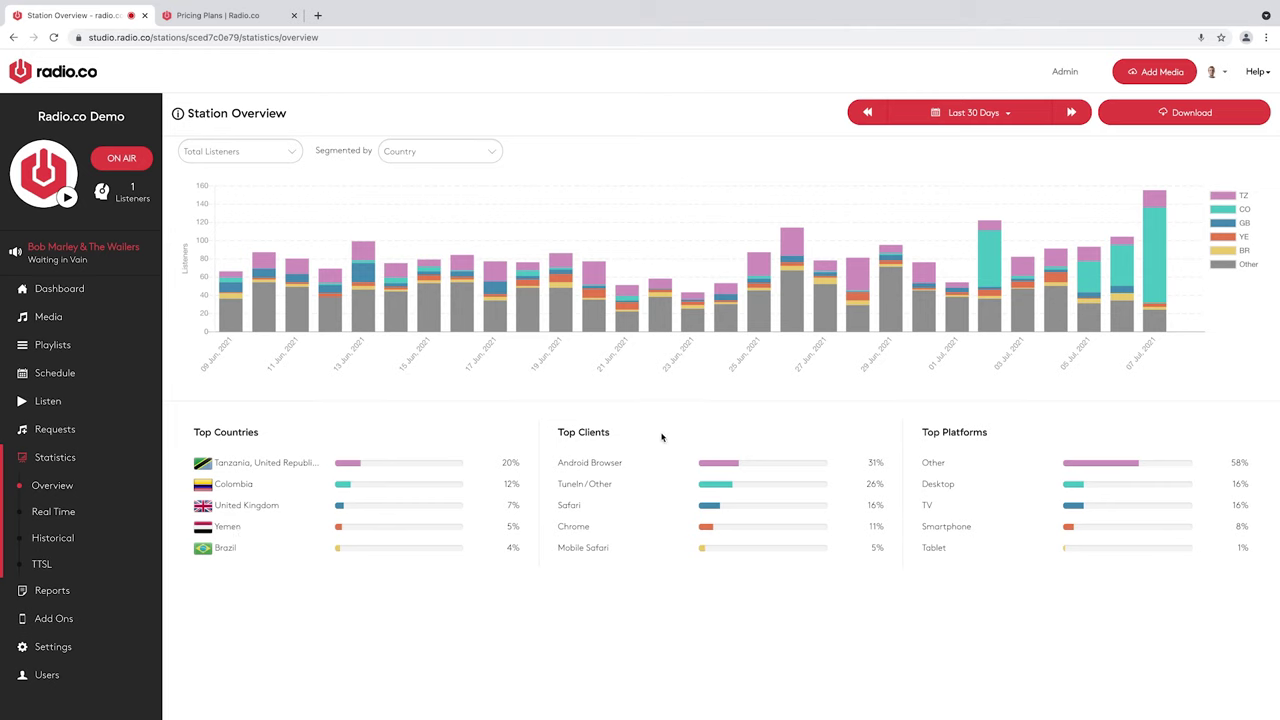
{"action": "scroll", "coordinate": [600, 490], "scroll_direction": "down", "scroll_amount": 1}
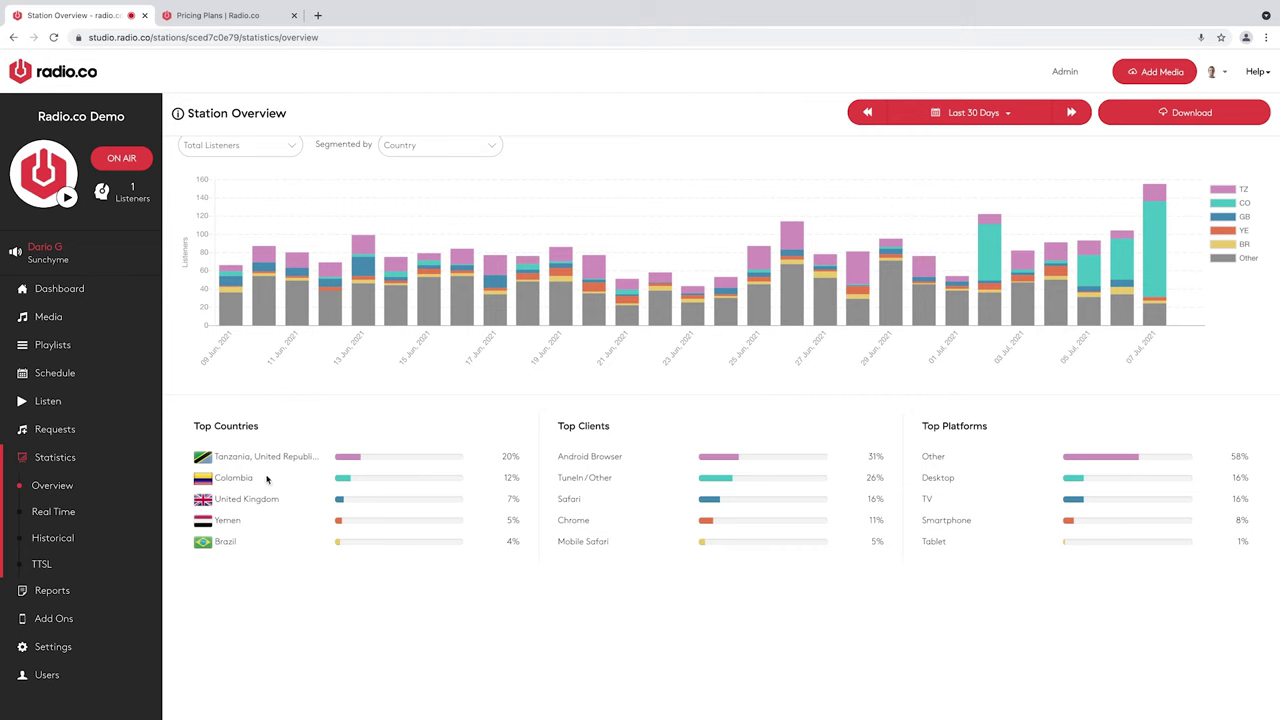
- Go through the Real Time, Historical and TTSL statistics pages, including the TTSL date range options
{"action": "left_click", "coordinate": [52, 512]}
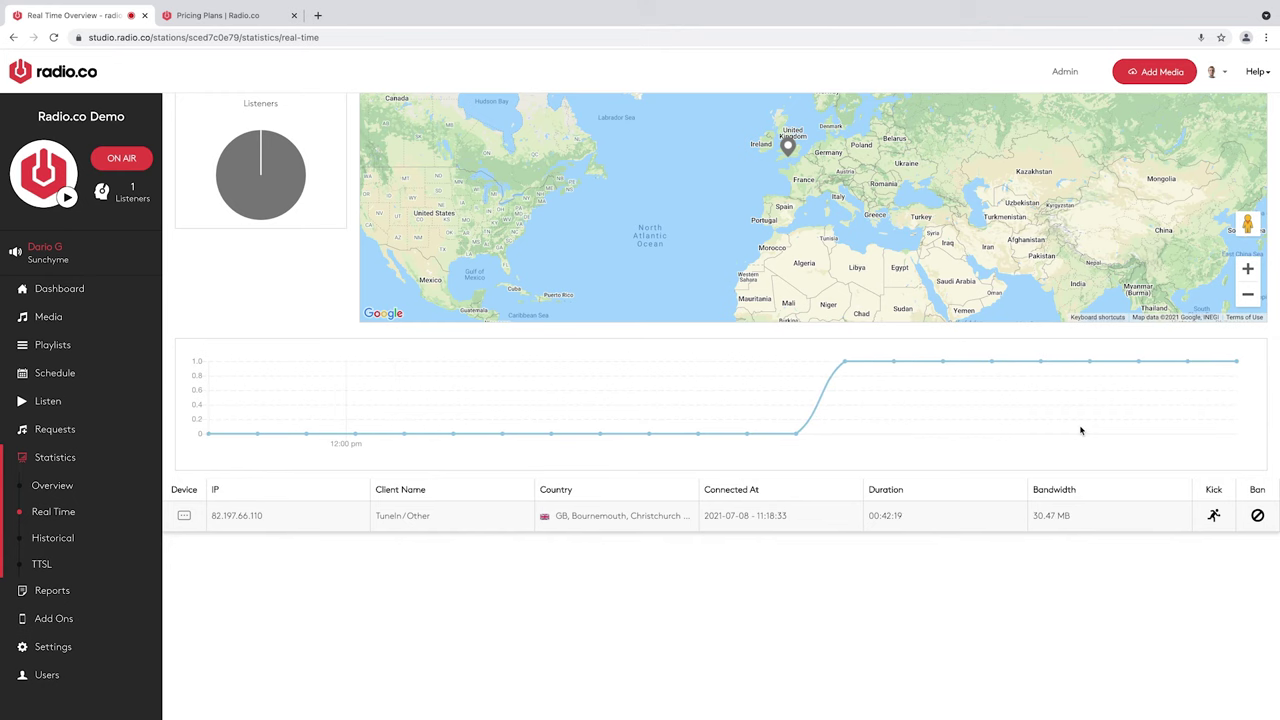
{"action": "left_click", "coordinate": [52, 538]}
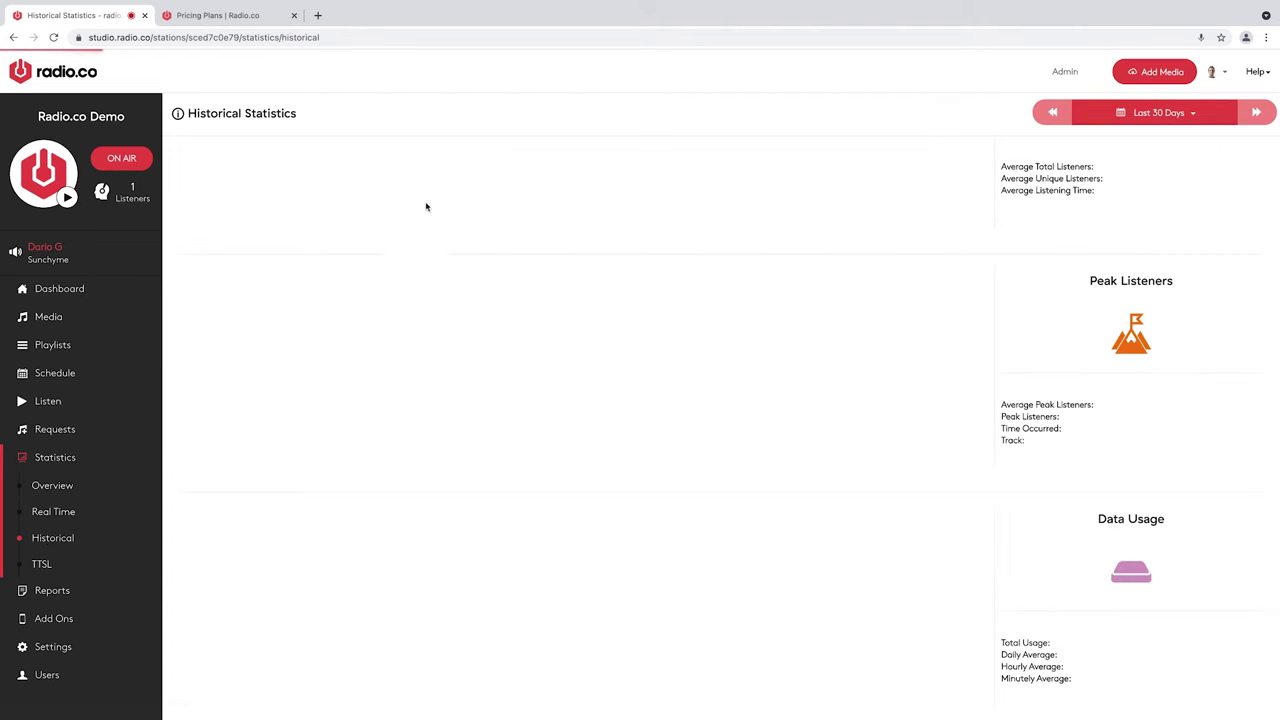
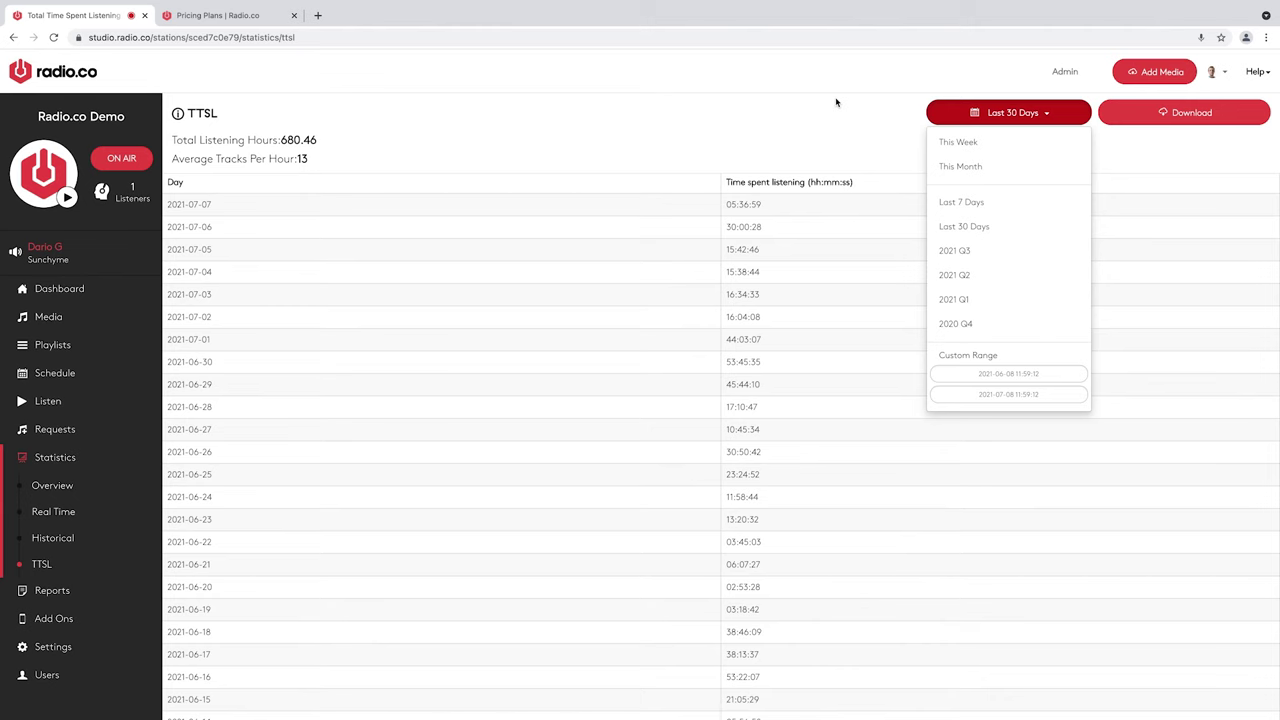
{"action": "left_click", "coordinate": [836, 101]}
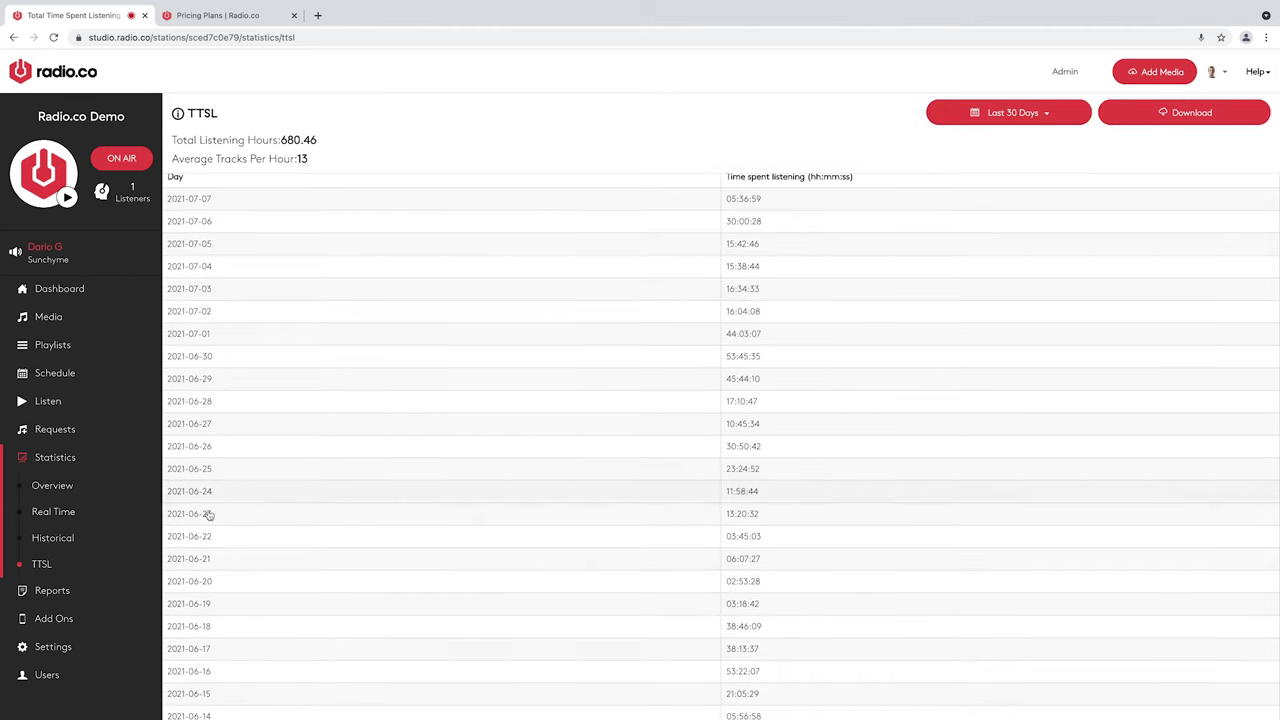
- Examine the historical statistics, from total, unique and peak listeners to data usage and average listeners per segment
{"action": "left_click", "coordinate": [43, 541]}
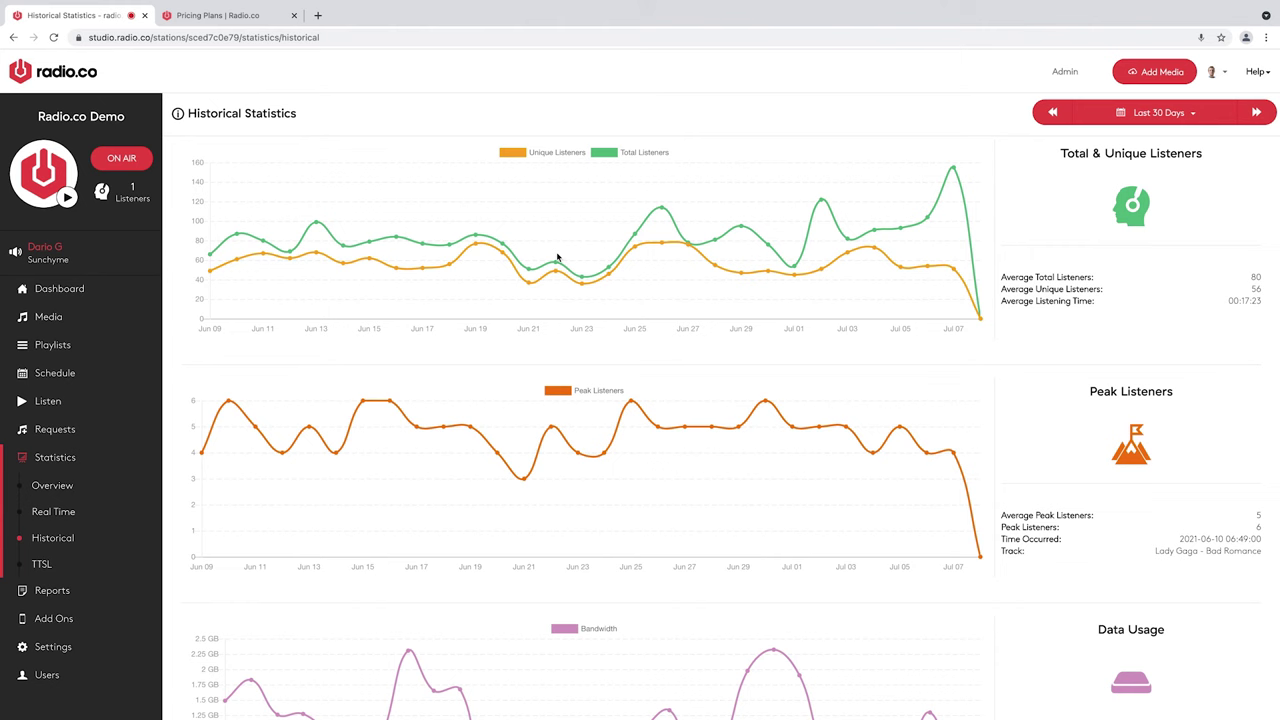
{"action": "scroll", "coordinate": [537, 314], "scroll_direction": "down", "scroll_amount": 3}
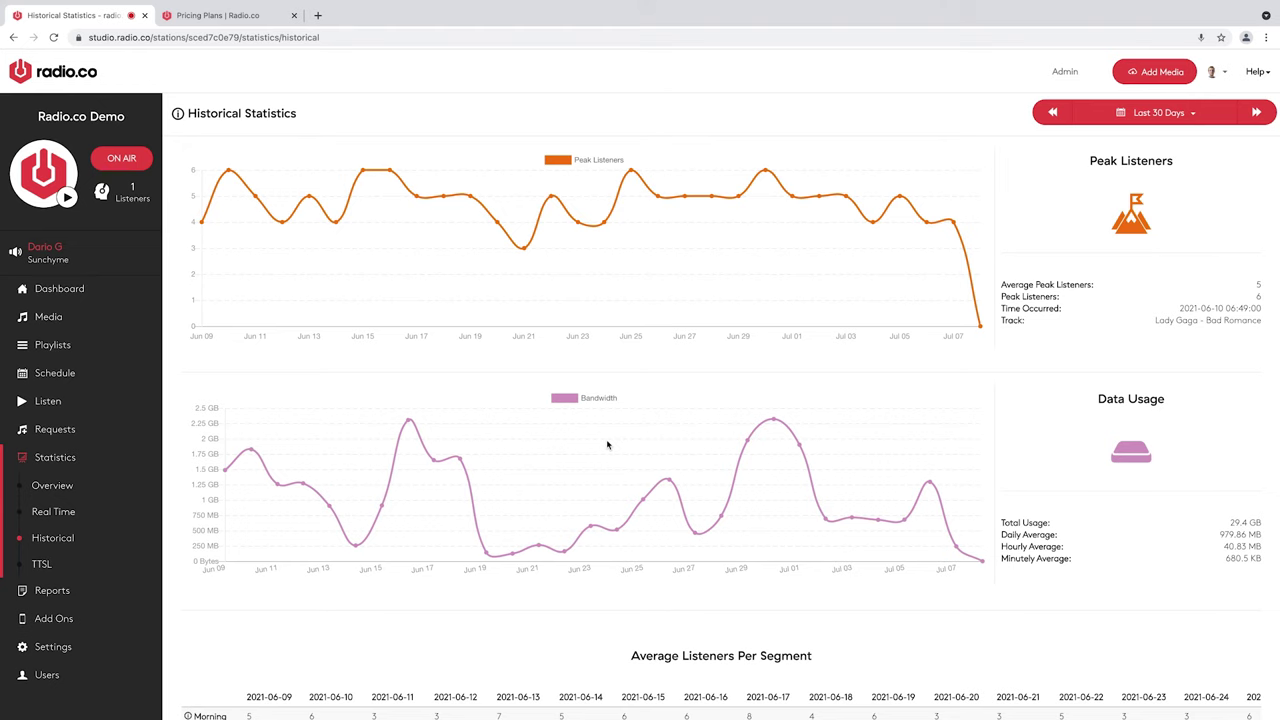
{"action": "scroll", "coordinate": [607, 444], "scroll_direction": "down", "scroll_amount": 2}
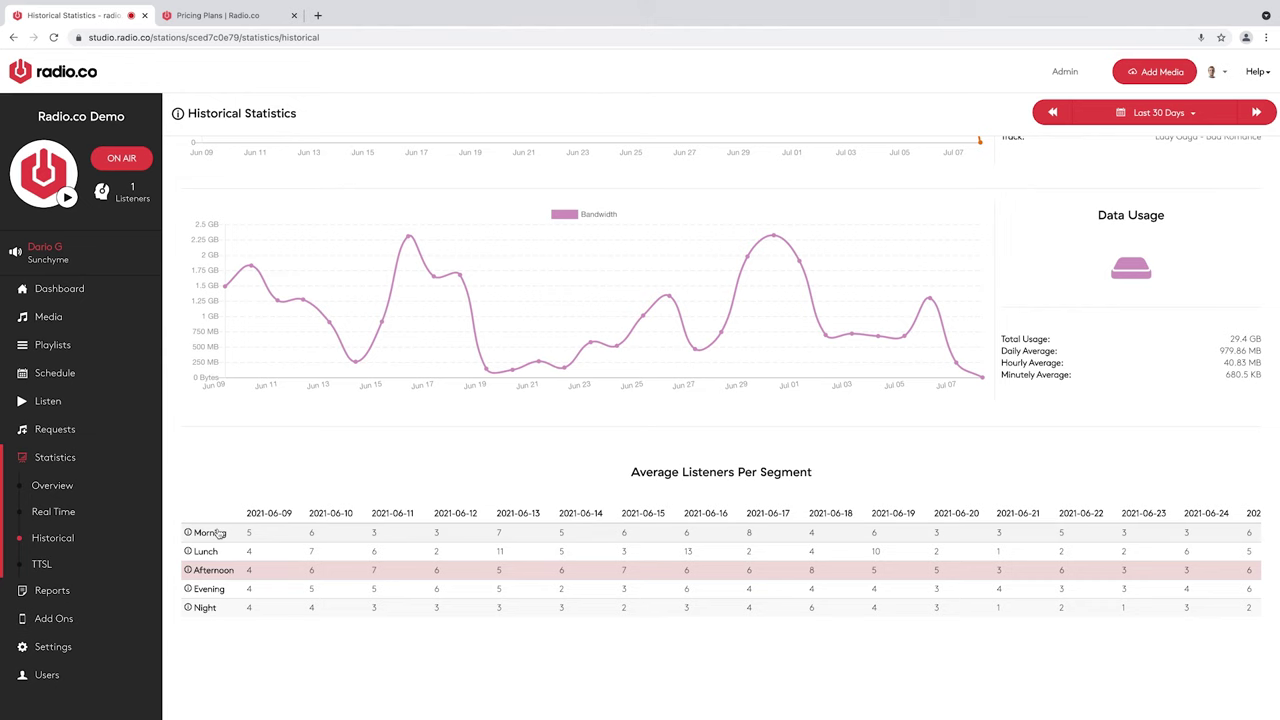
{"action": "mouse_move", "coordinate": [185, 536]}
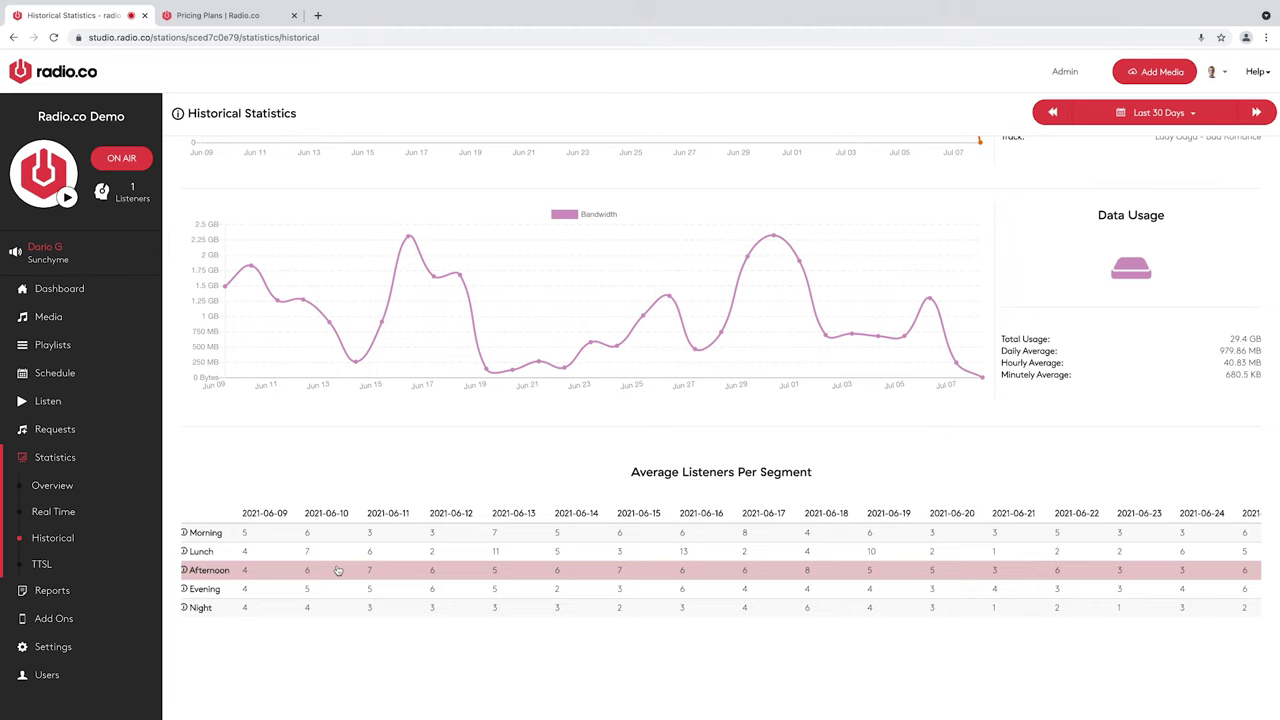
{"action": "mouse_move", "coordinate": [185, 570]}
{"action": "scroll", "coordinate": [186, 572], "scroll_direction": "down", "scroll_amount": 1}
{"action": "scroll", "coordinate": [186, 574], "scroll_direction": "up", "scroll_amount": 1}
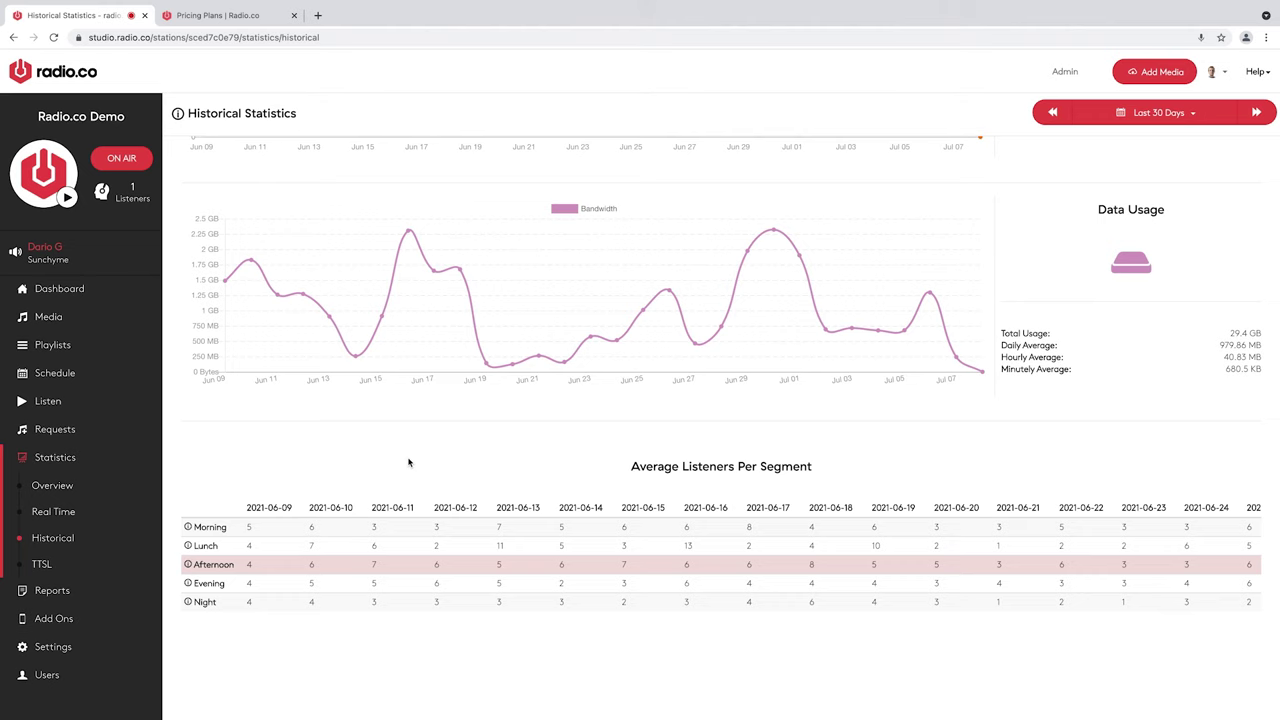
{"action": "scroll", "coordinate": [476, 374], "scroll_direction": "up", "scroll_amount": 4}
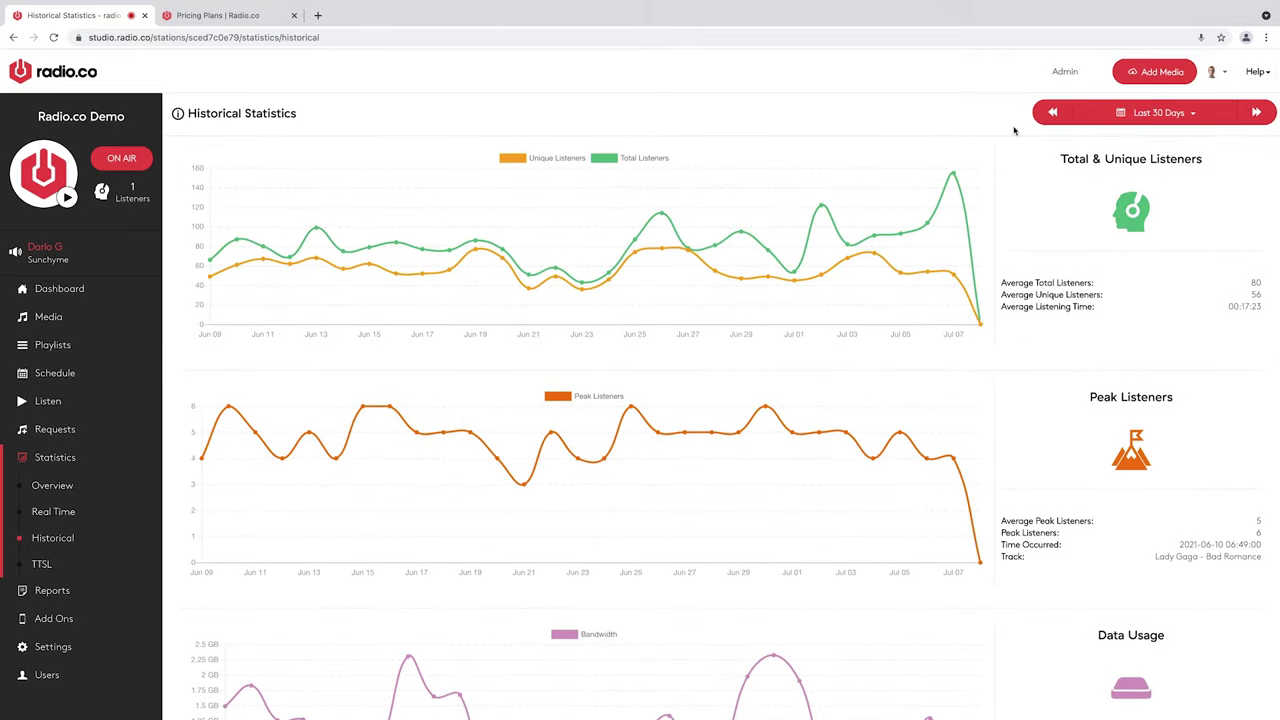
- Show the historical statistics for the last 24 hours
{"action": "left_click", "coordinate": [1131, 114]}
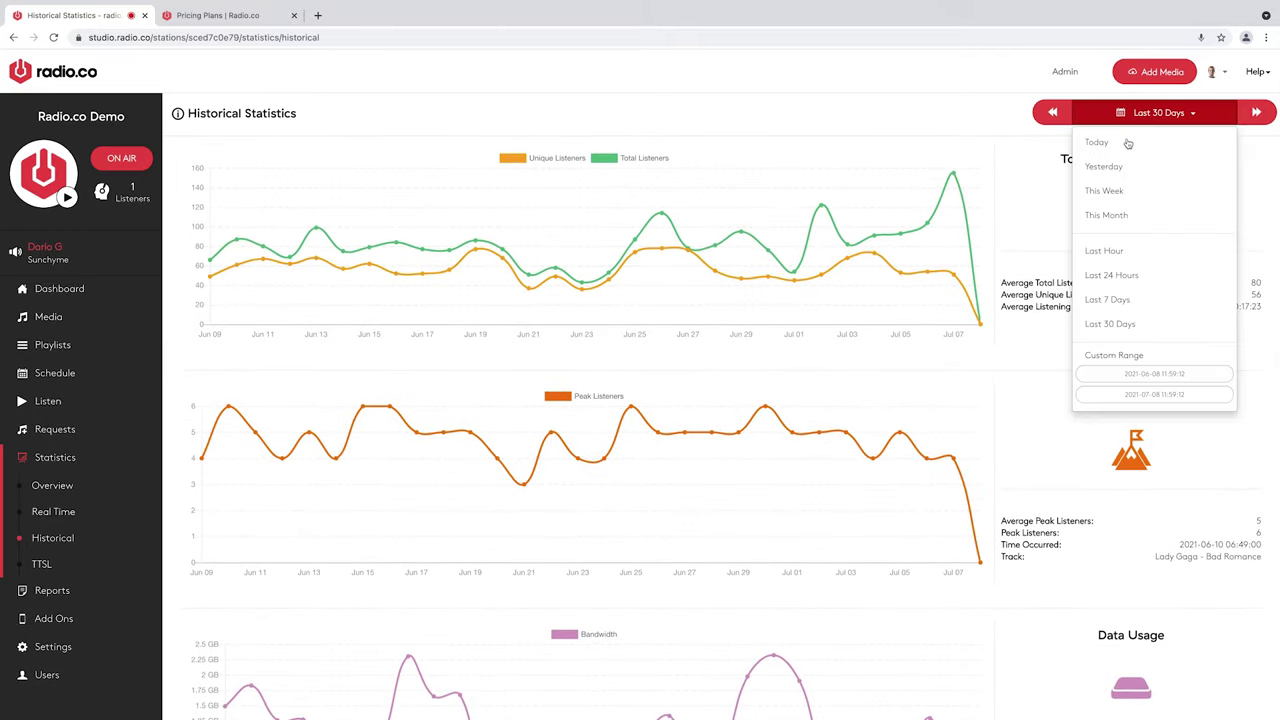
{"action": "left_click", "coordinate": [1120, 277]}
{"action": "mouse_move", "coordinate": [482, 188]}
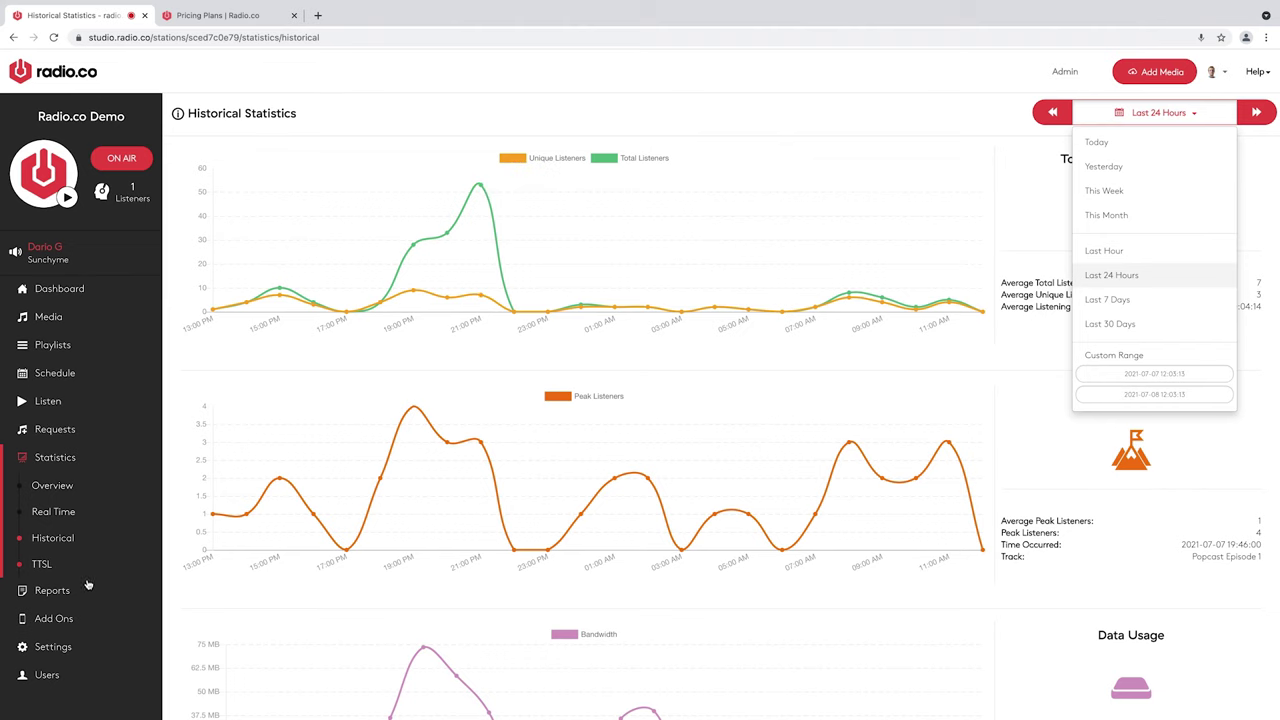
- View the Recently Played report and show the Track Summary report for this month, after trying the last 30 days
{"action": "left_click", "coordinate": [59, 591]}
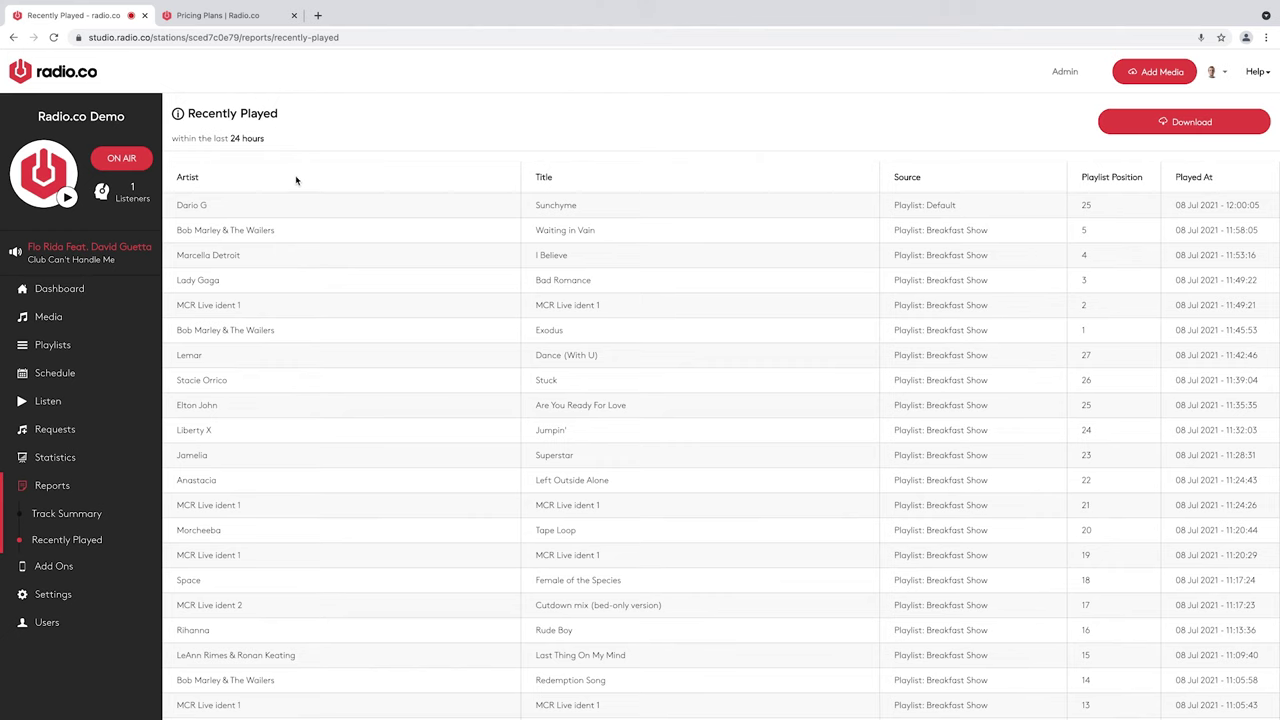
{"action": "left_click", "coordinate": [52, 515]}
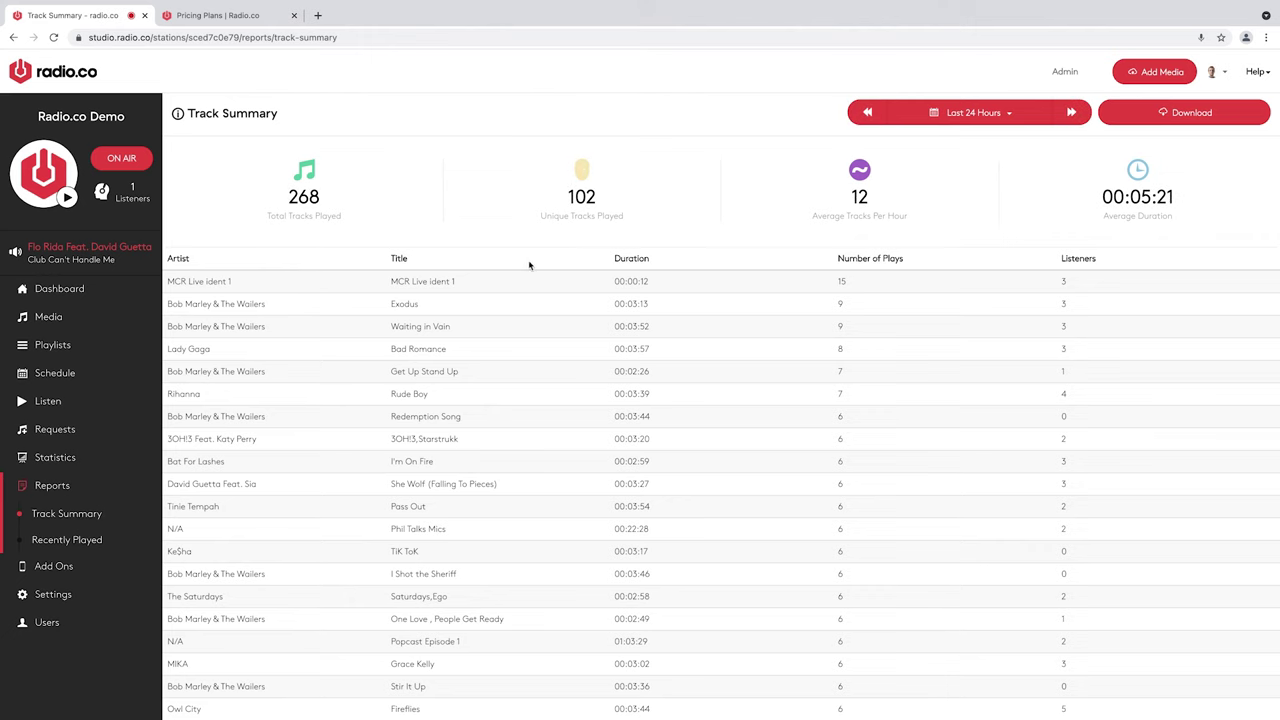
{"action": "left_click", "coordinate": [982, 116]}
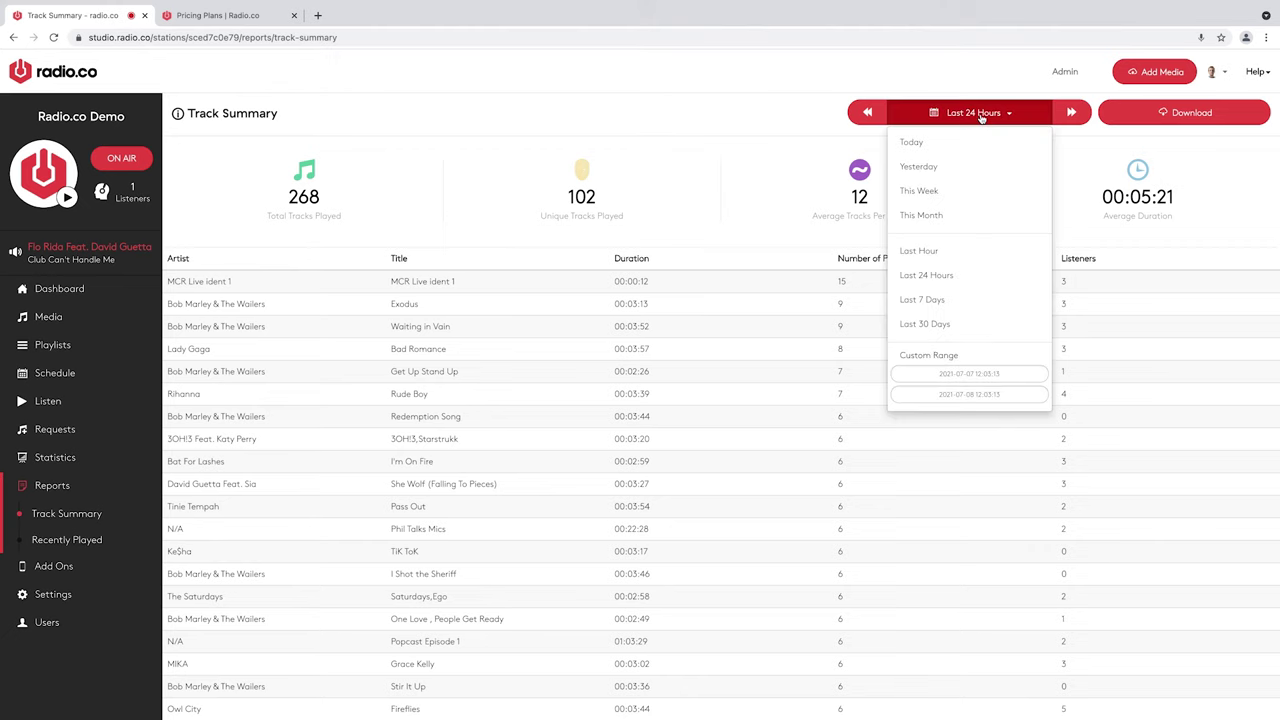
{"action": "left_click", "coordinate": [931, 325]}
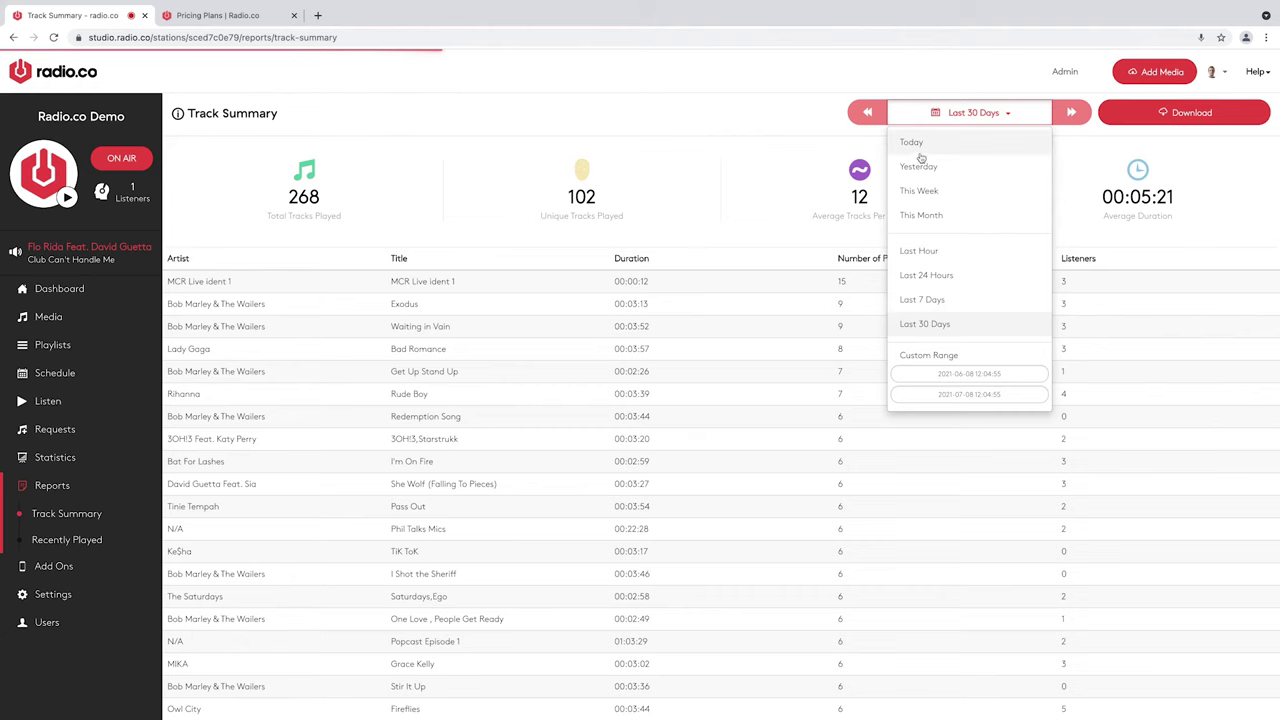
{"action": "left_click", "coordinate": [925, 216]}
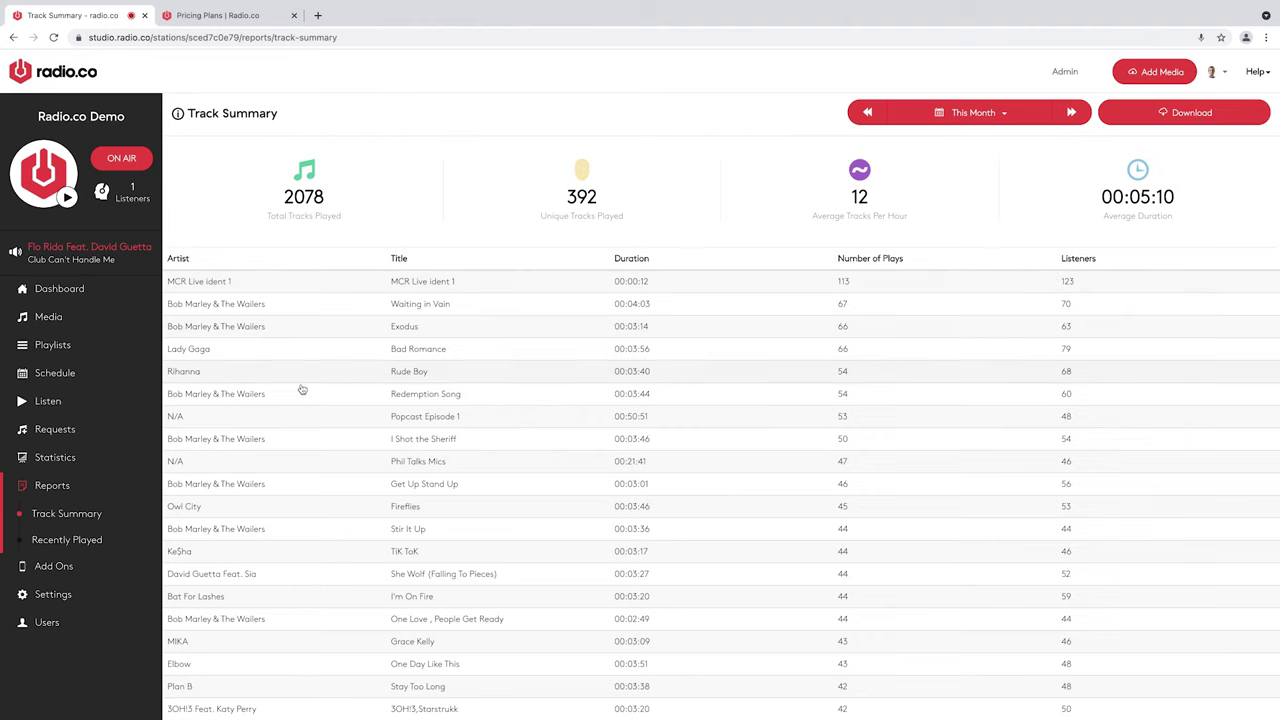
- Open the station's broadcast settings and set the default crossfade length to 3 seconds
{"action": "left_click", "coordinate": [54, 595]}
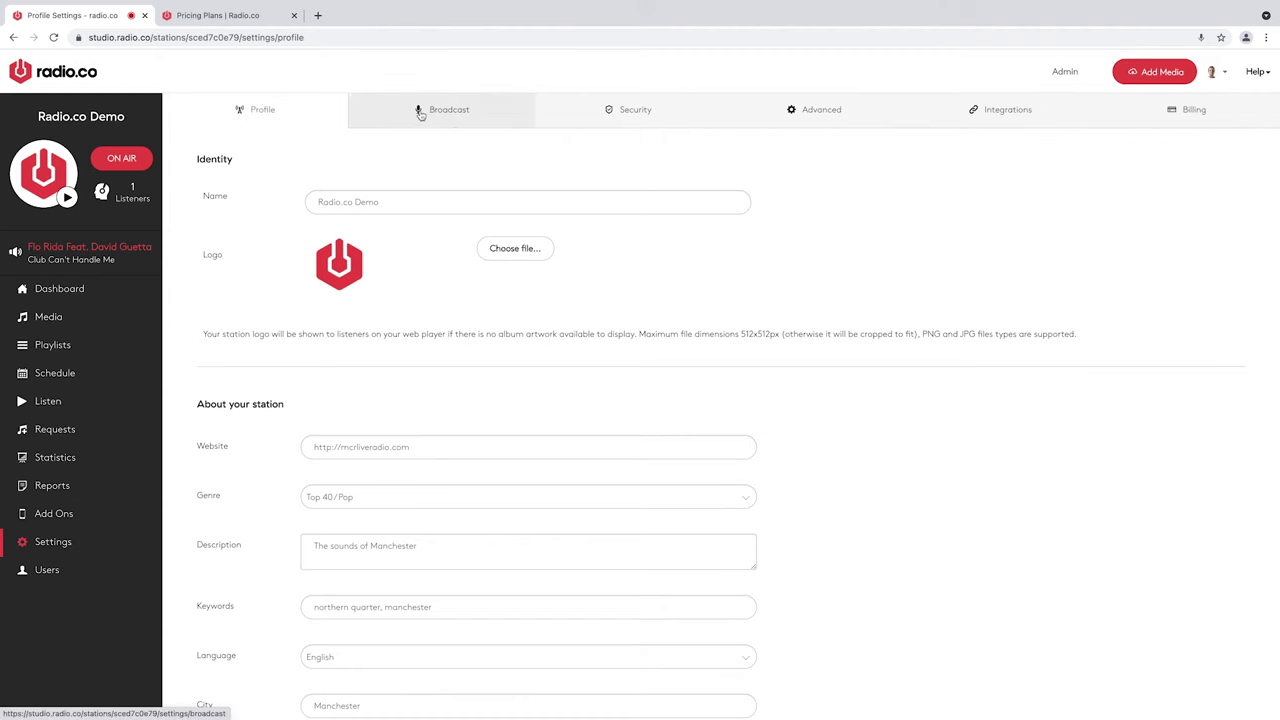
{"action": "left_click", "coordinate": [418, 114]}
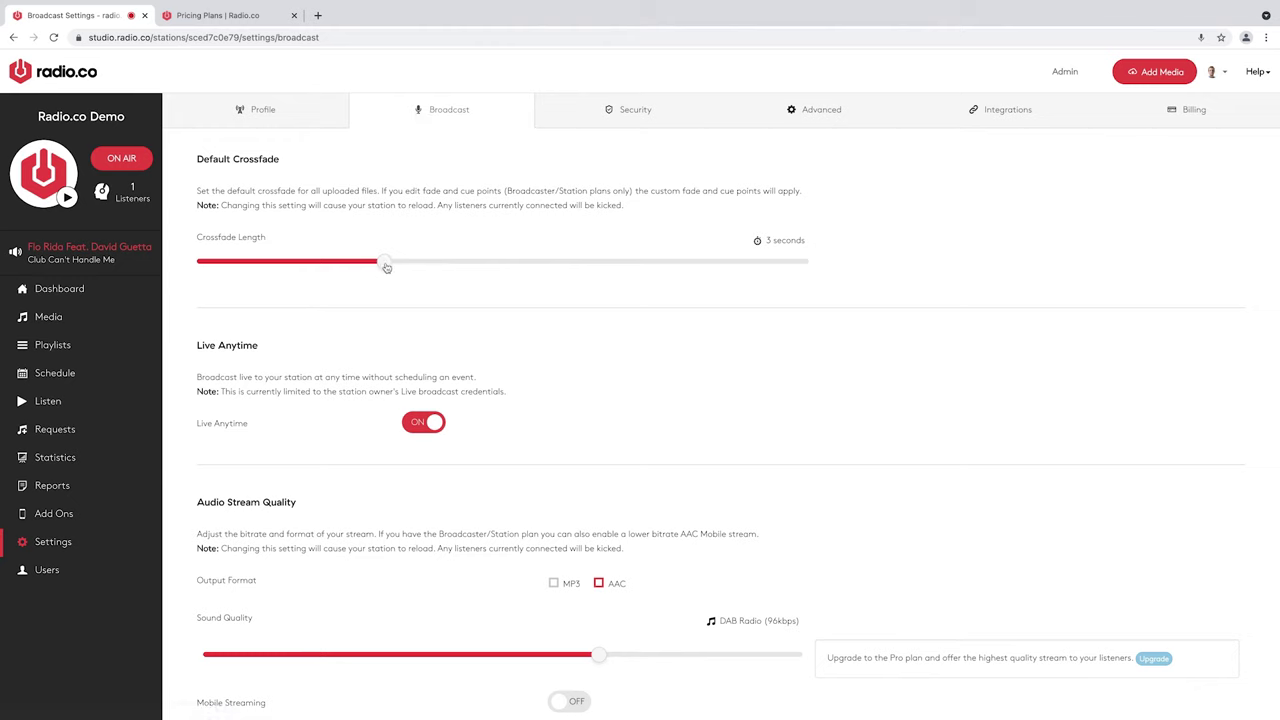
{"action": "left_click_drag", "start_coordinate": [415, 267], "coordinate": [364, 269]}
- Raise the audio stream's sound quality to CD (192kbps) and enable mobile streaming
{"action": "scroll", "coordinate": [315, 337], "scroll_direction": "down", "scroll_amount": 3}
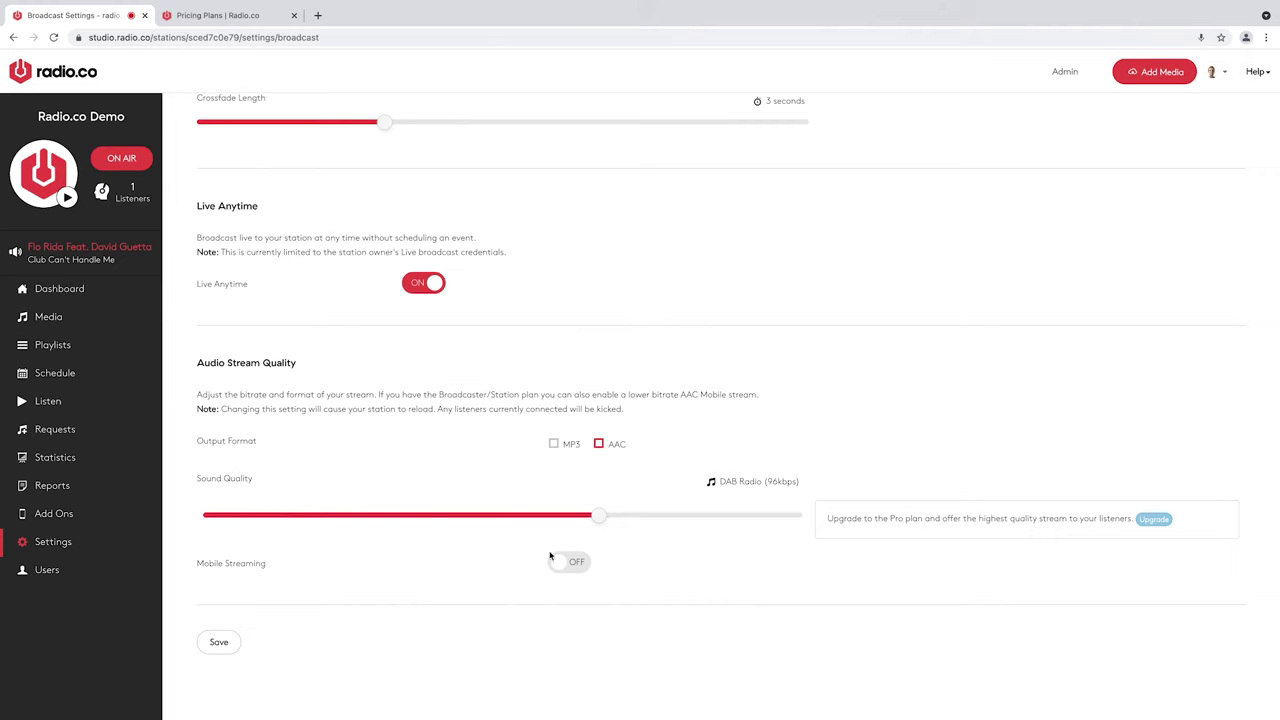
{"action": "left_click_drag", "start_coordinate": [598, 515], "coordinate": [797, 517]}
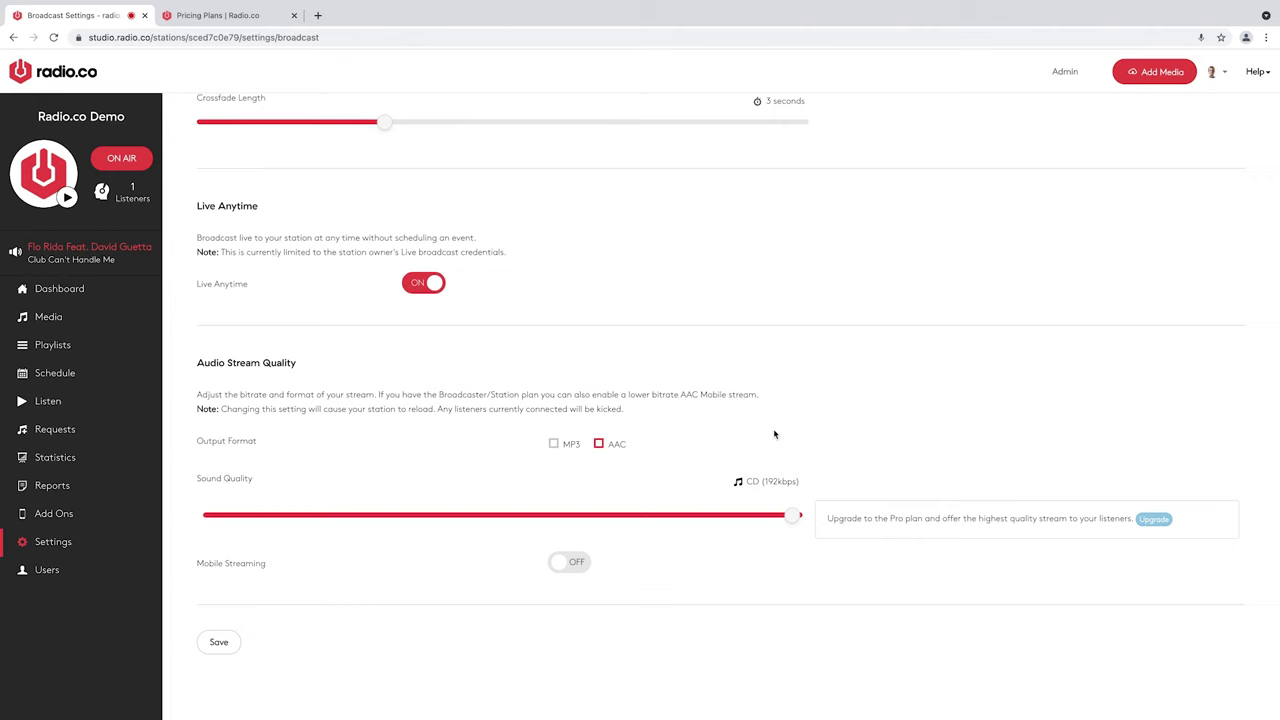
{"action": "mouse_move", "coordinate": [792, 516]}
{"action": "left_mouse_down"}
{"action": "mouse_move", "coordinate": [514, 520]}
{"action": "mouse_move", "coordinate": [794, 520]}
{"action": "left_mouse_up"}
{"action": "left_click", "coordinate": [563, 565]}
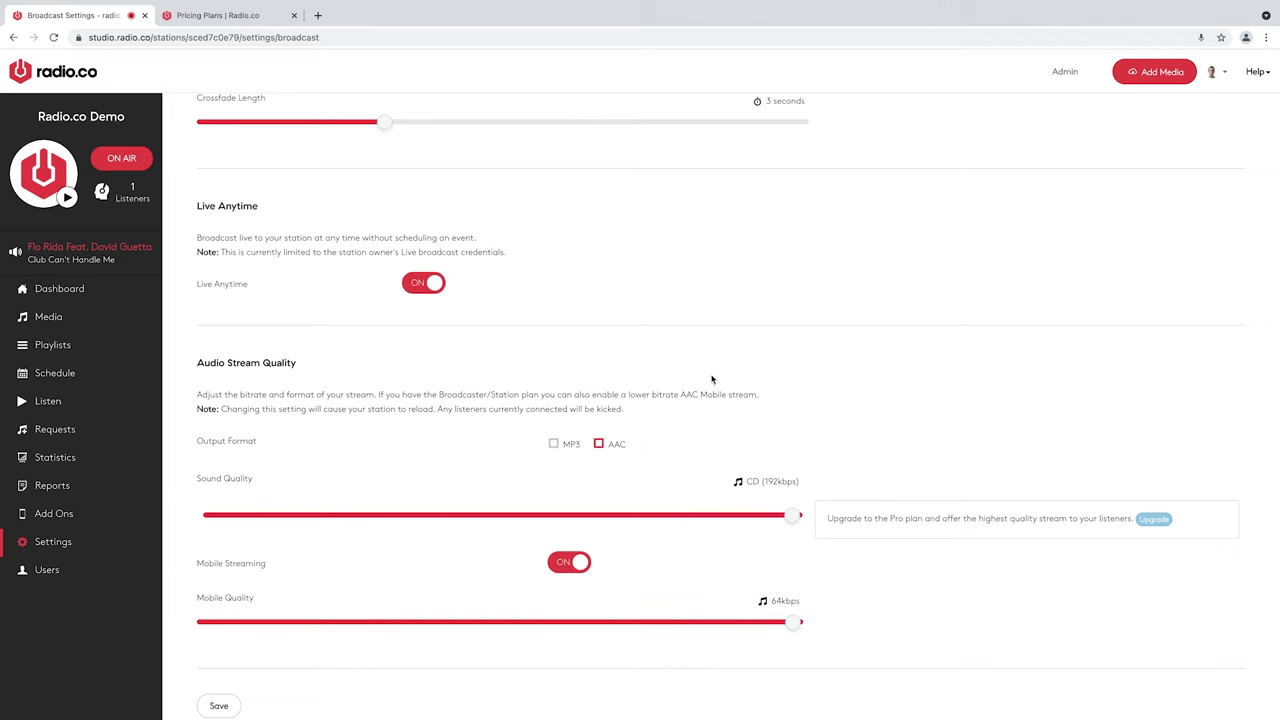
- Open the station's security settings and switch the Geo Protection country action to allow and back to block
{"action": "scroll", "coordinate": [714, 380], "scroll_direction": "up", "scroll_amount": 3}
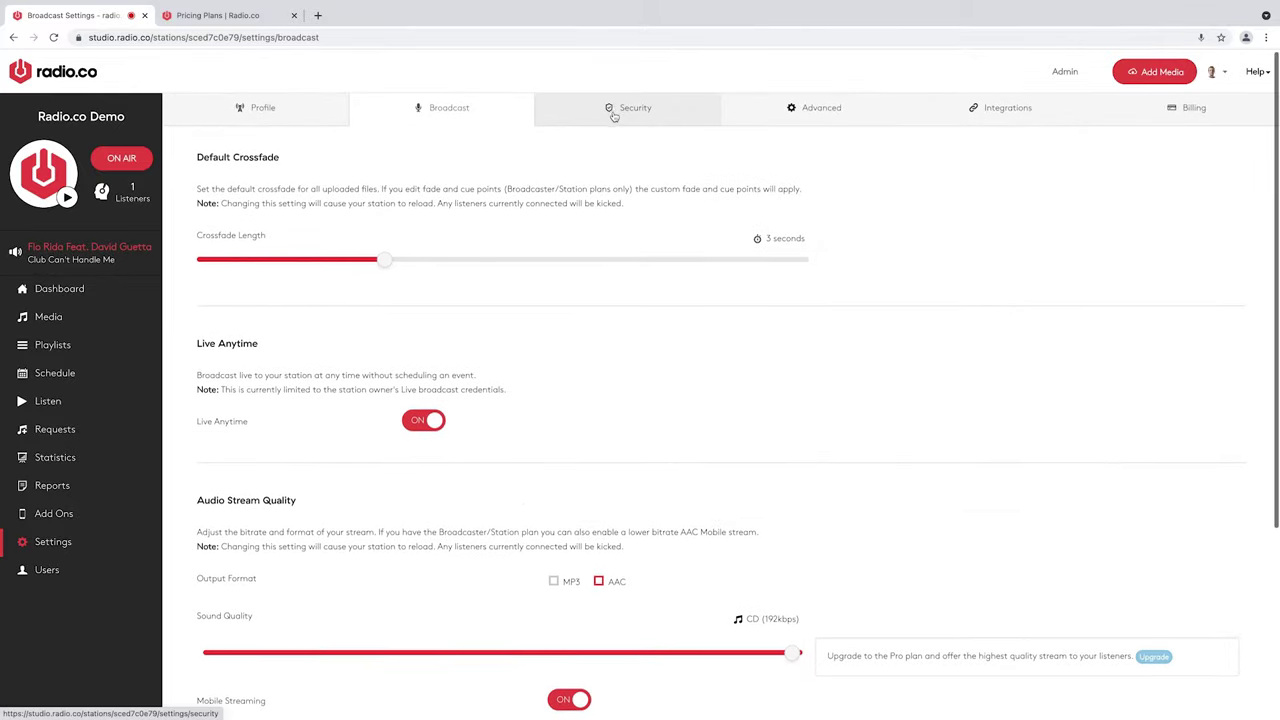
{"action": "left_click", "coordinate": [612, 106]}
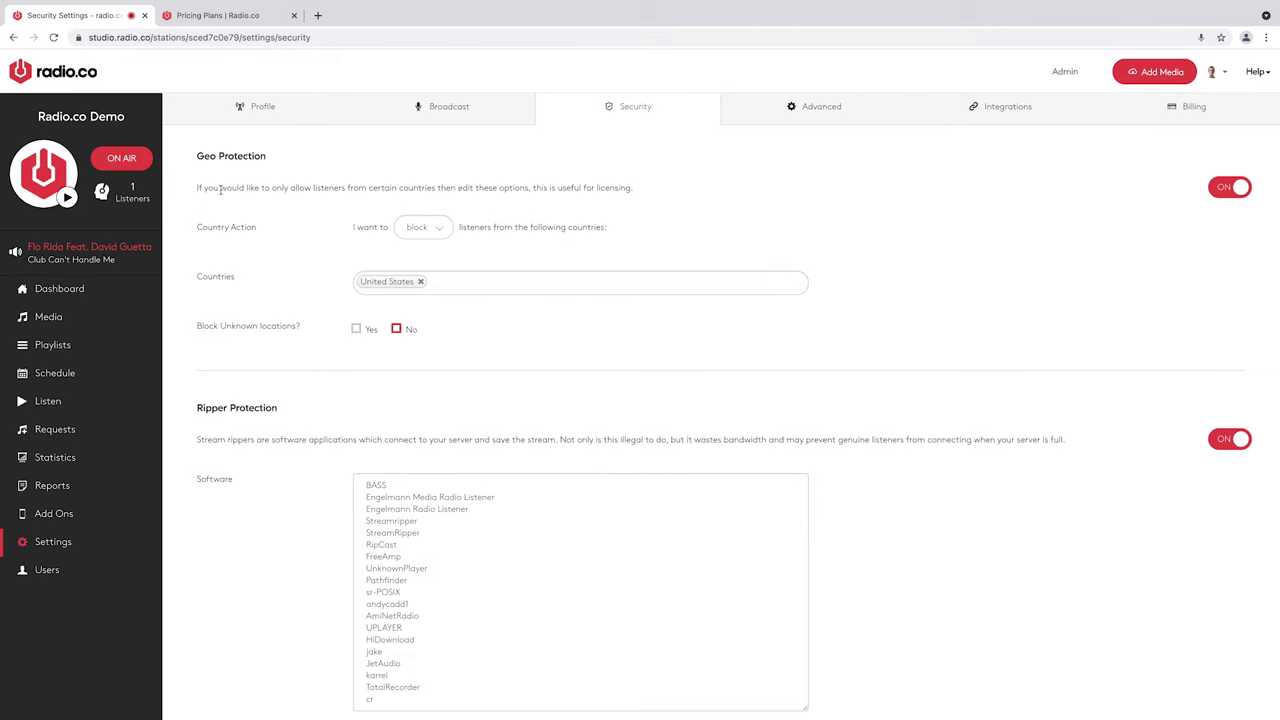
{"action": "left_click", "coordinate": [416, 227]}
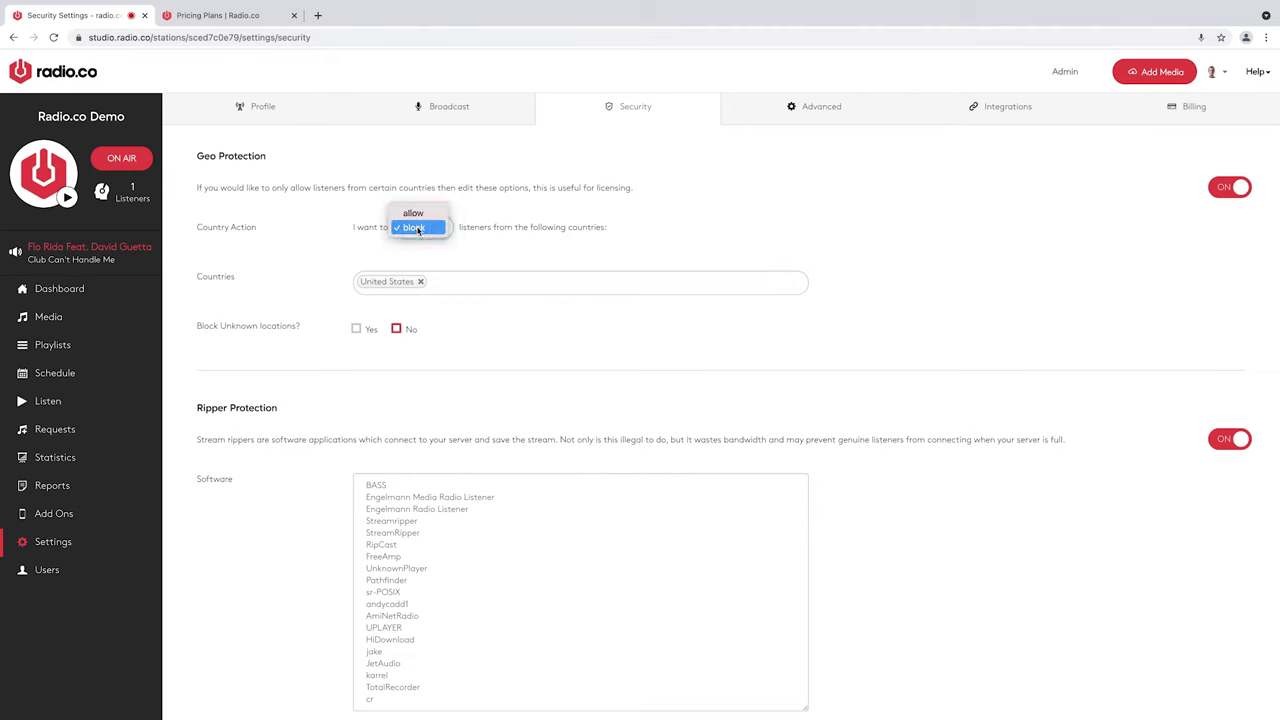
{"action": "left_click", "coordinate": [416, 212]}
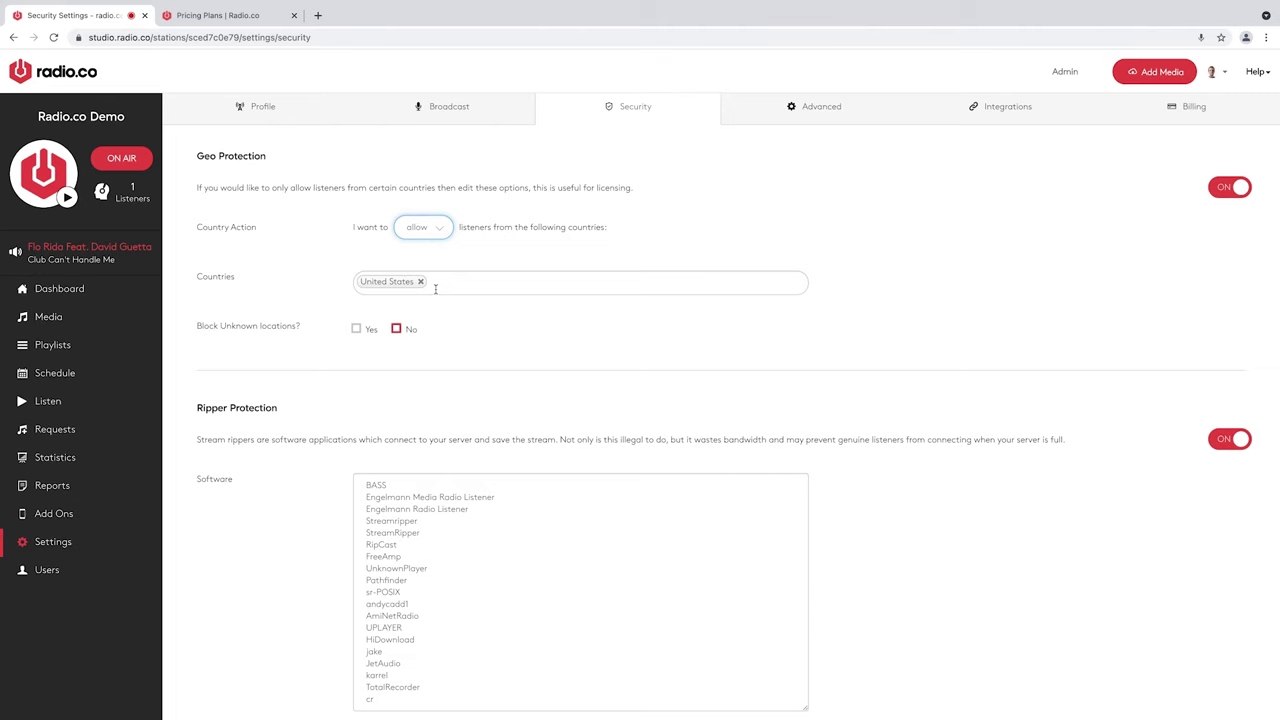
{"action": "left_click", "coordinate": [416, 227]}
{"action": "left_click", "coordinate": [418, 241]}
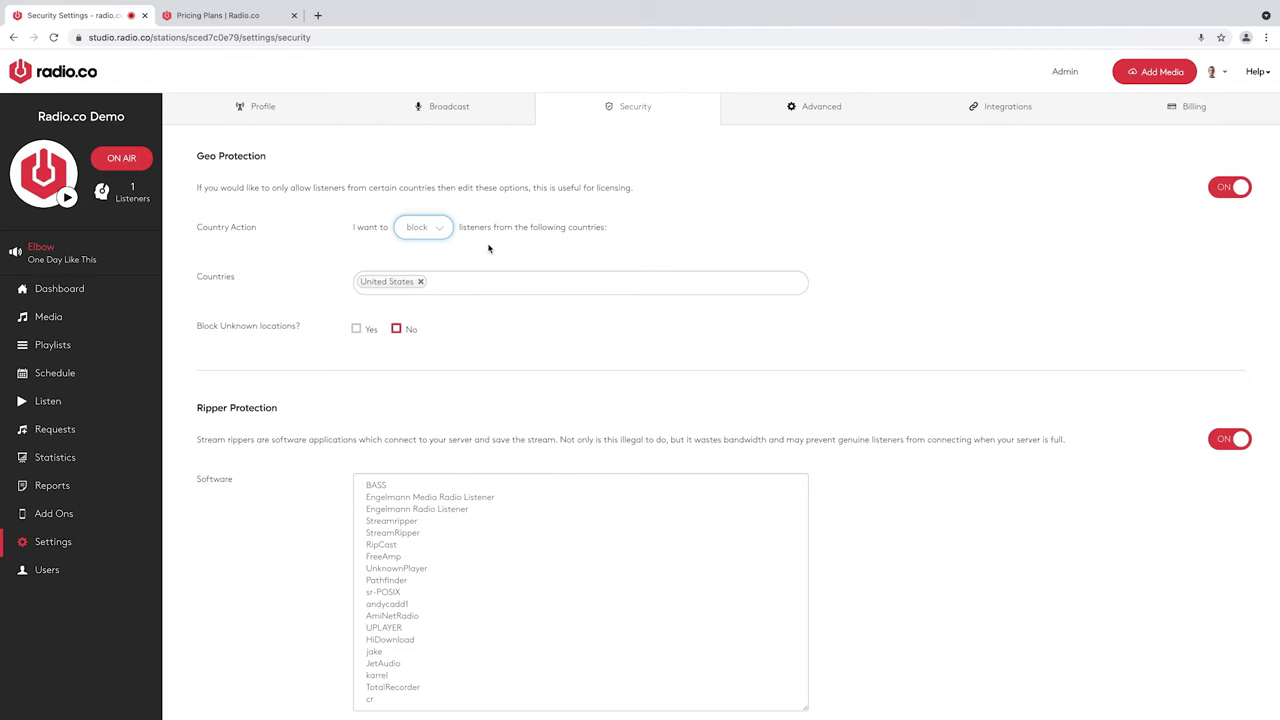
- Review the station's ripper protection, and the advanced settings for FTP details, listener requests, and album and artist separation
{"action": "scroll", "coordinate": [454, 402], "scroll_direction": "down", "scroll_amount": 1}
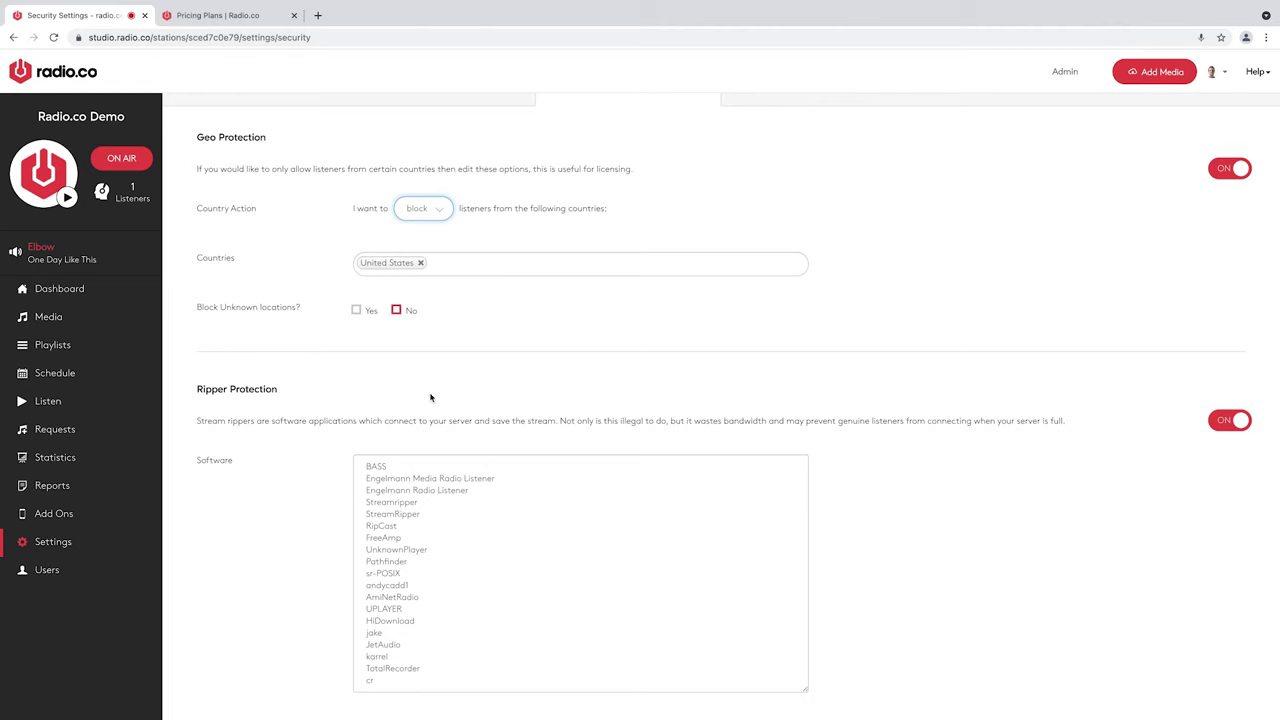
{"action": "scroll", "coordinate": [643, 366], "scroll_direction": "up", "scroll_amount": 1}
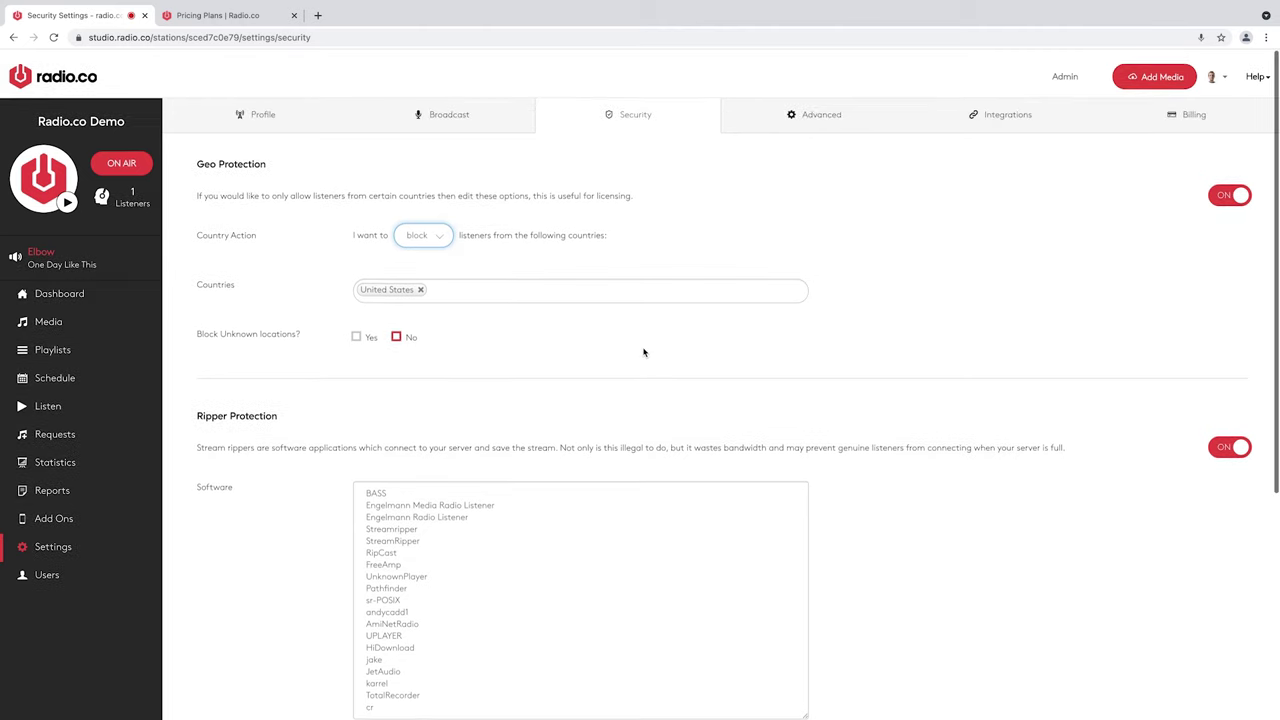
{"action": "left_click", "coordinate": [790, 110]}
{"action": "scroll", "coordinate": [576, 293], "scroll_direction": "down", "scroll_amount": 5}
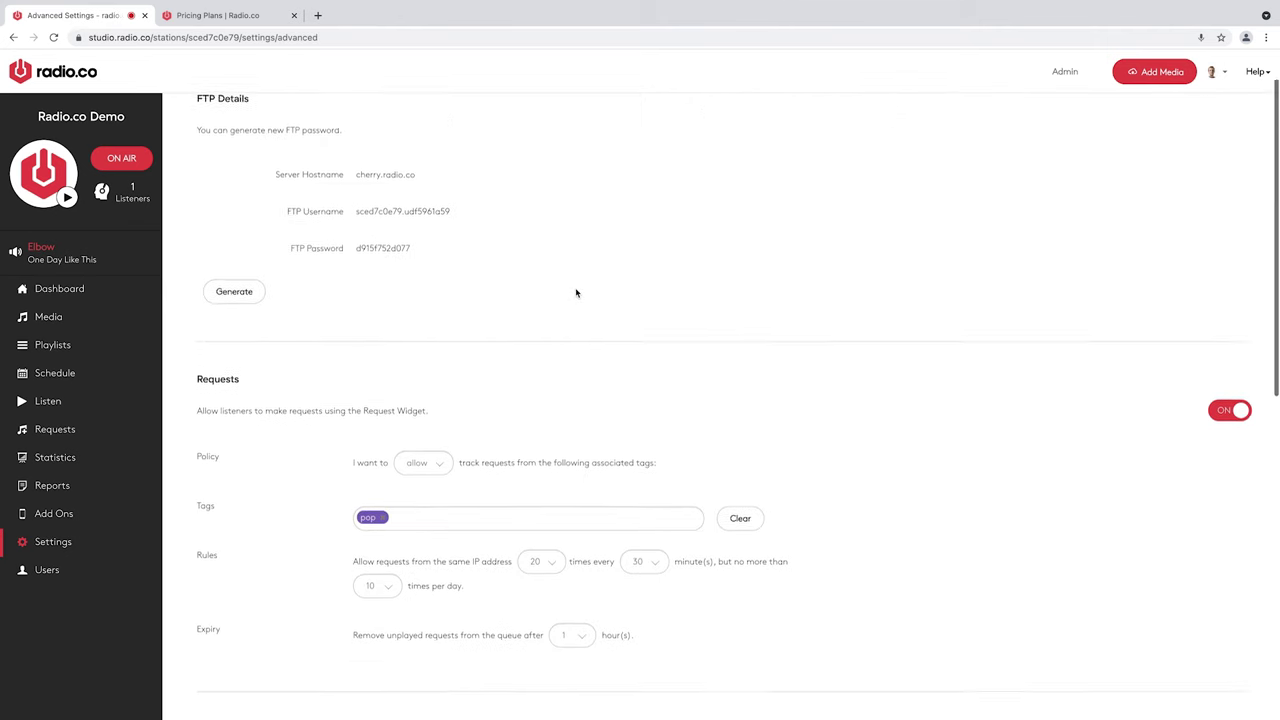
{"action": "scroll", "coordinate": [576, 293], "scroll_direction": "down", "scroll_amount": 2}
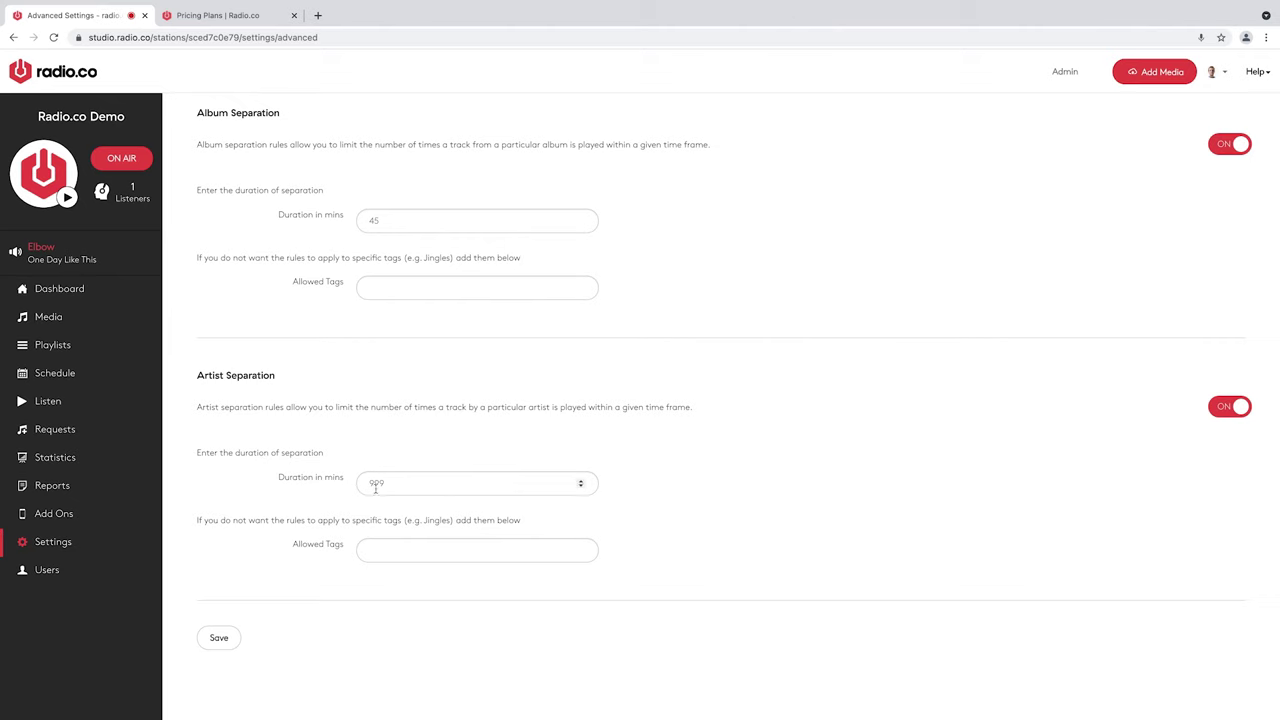
{"action": "scroll", "coordinate": [783, 354], "scroll_direction": "up", "scroll_amount": 7}
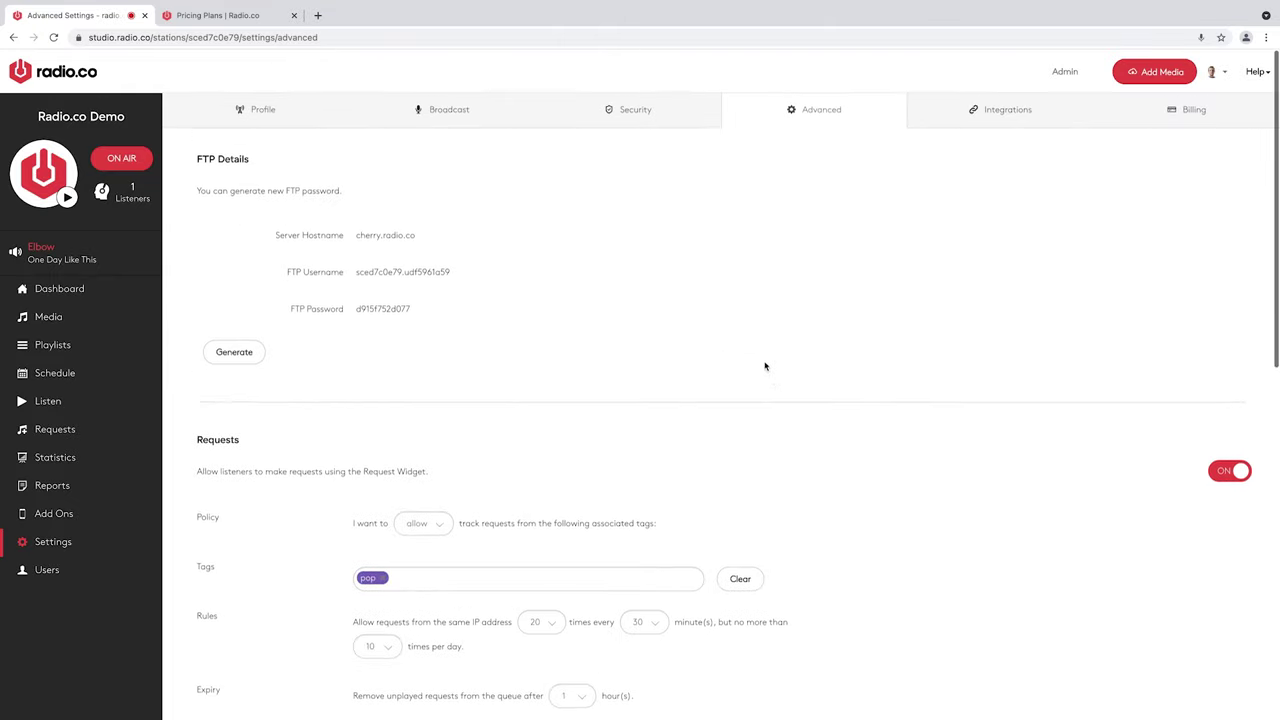
- Look through the station's integrations from Podcast.co to TuneIn, and view the billing plan and its add-ons
{"action": "left_click", "coordinate": [930, 108]}
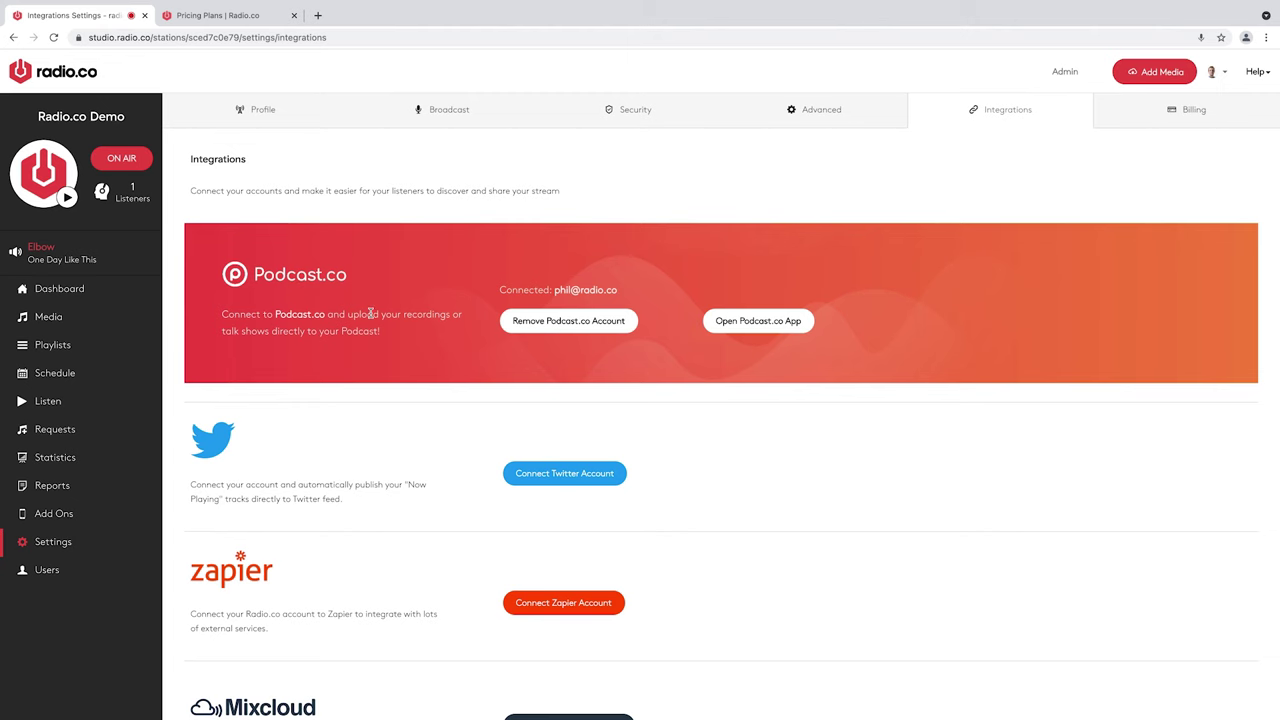
{"action": "scroll", "coordinate": [370, 313], "scroll_direction": "down", "scroll_amount": 3}
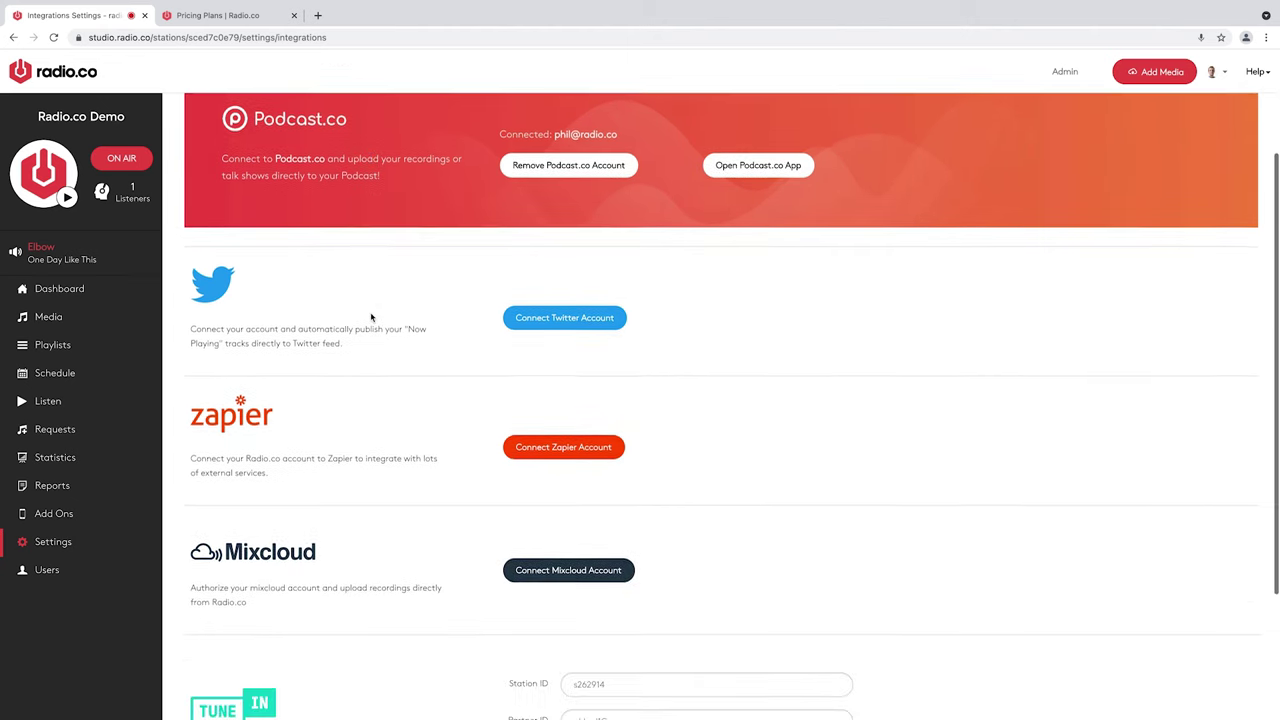
{"action": "scroll", "coordinate": [370, 317], "scroll_direction": "down", "scroll_amount": 2}
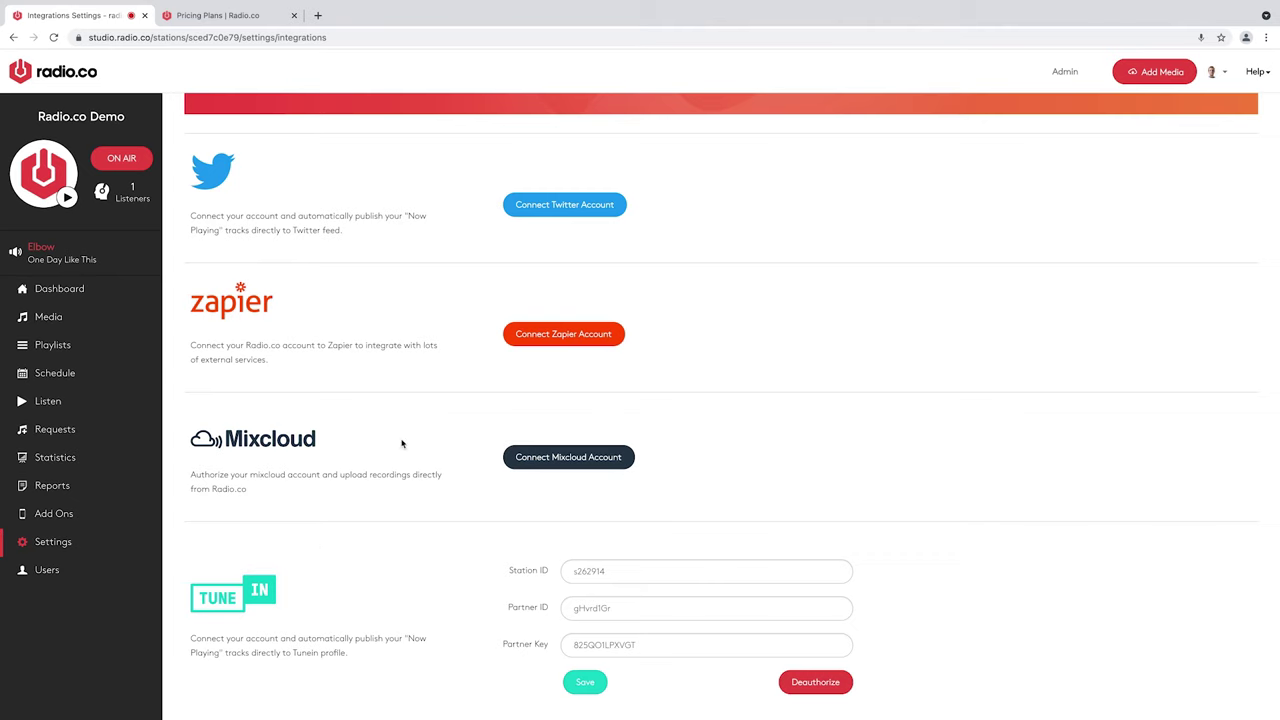
{"action": "scroll", "coordinate": [770, 305], "scroll_direction": "up", "scroll_amount": 5}
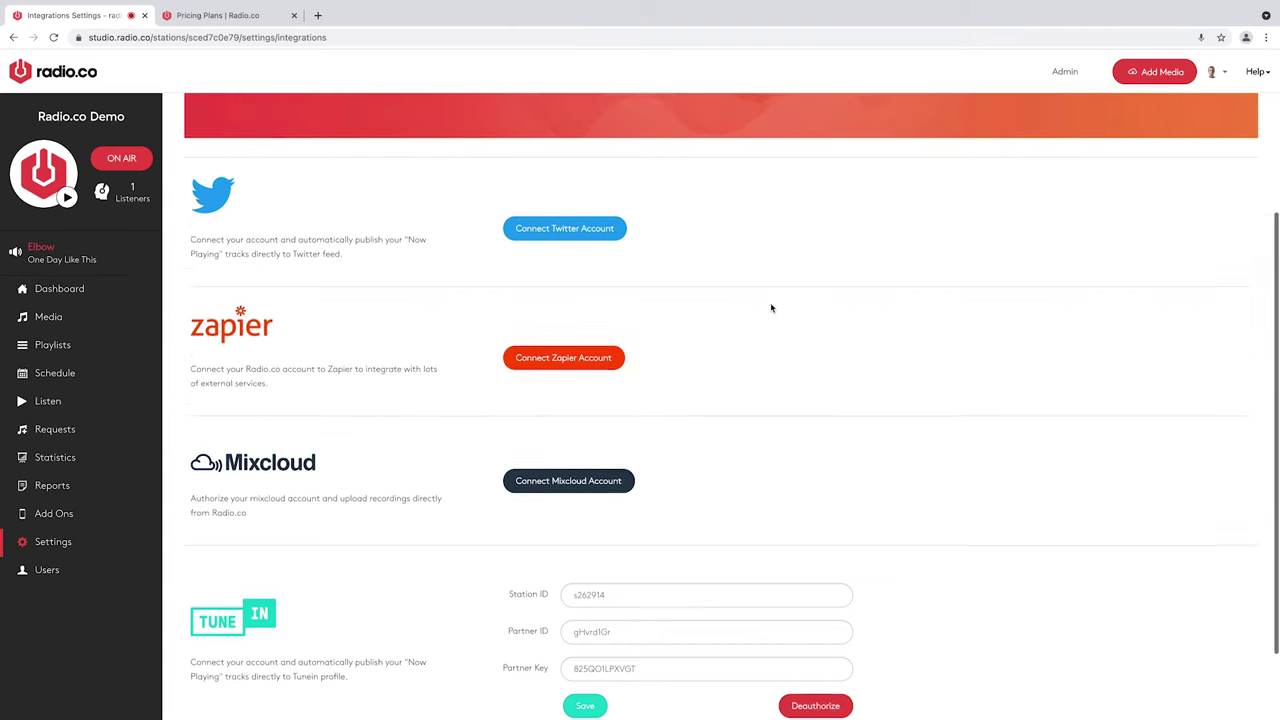
{"action": "left_click", "coordinate": [1126, 113]}
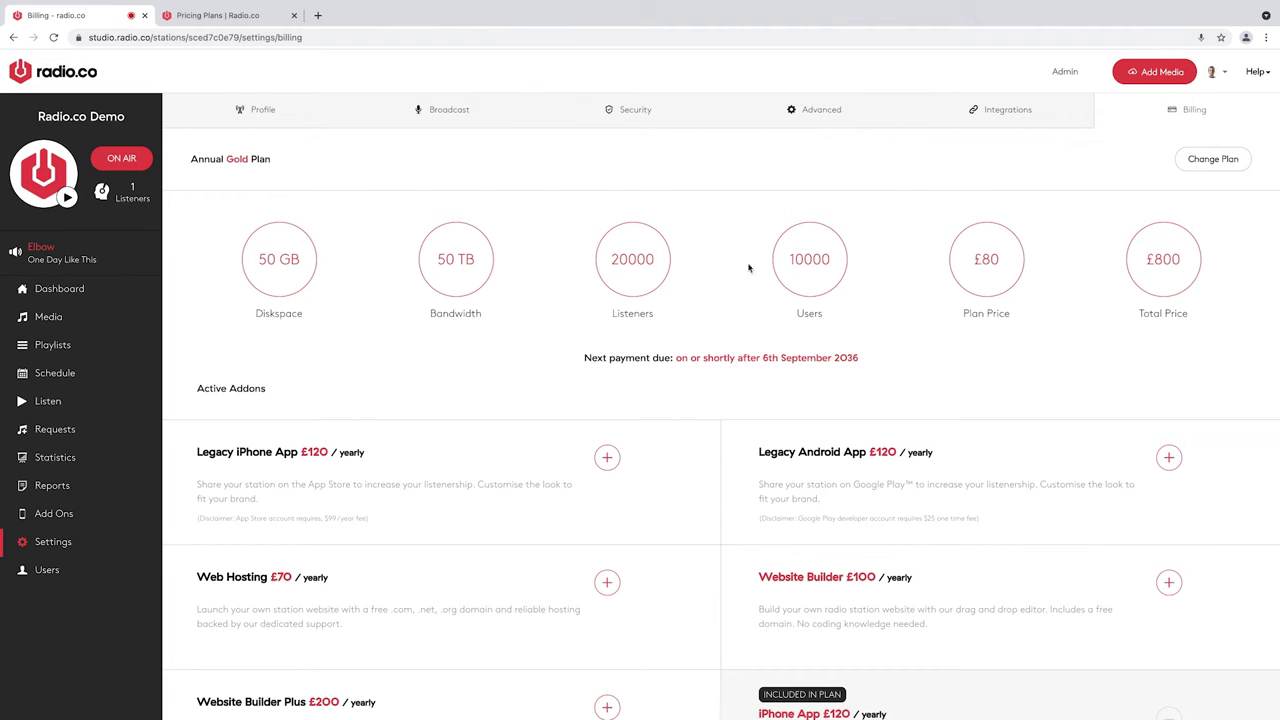
- View the station's user accounts and roles, showing and hiding the Music Controller role's permissions
{"action": "left_click", "coordinate": [46, 572]}
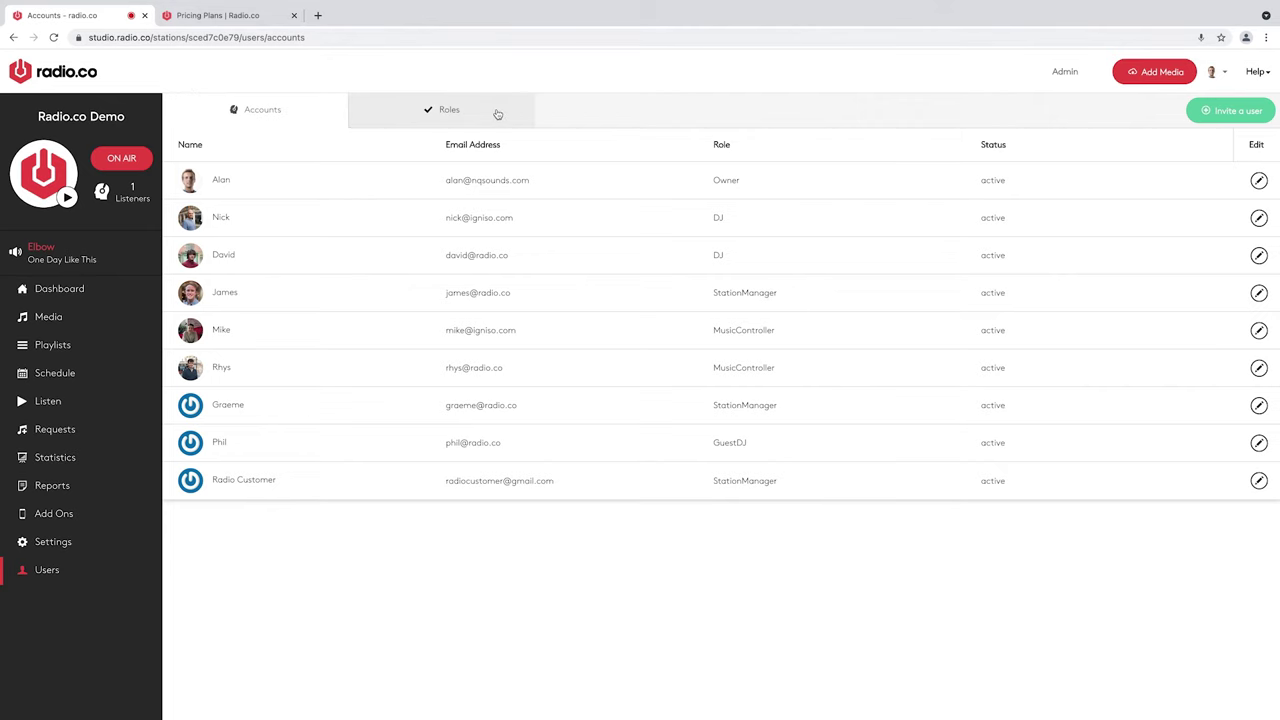
{"action": "left_click", "coordinate": [429, 119]}
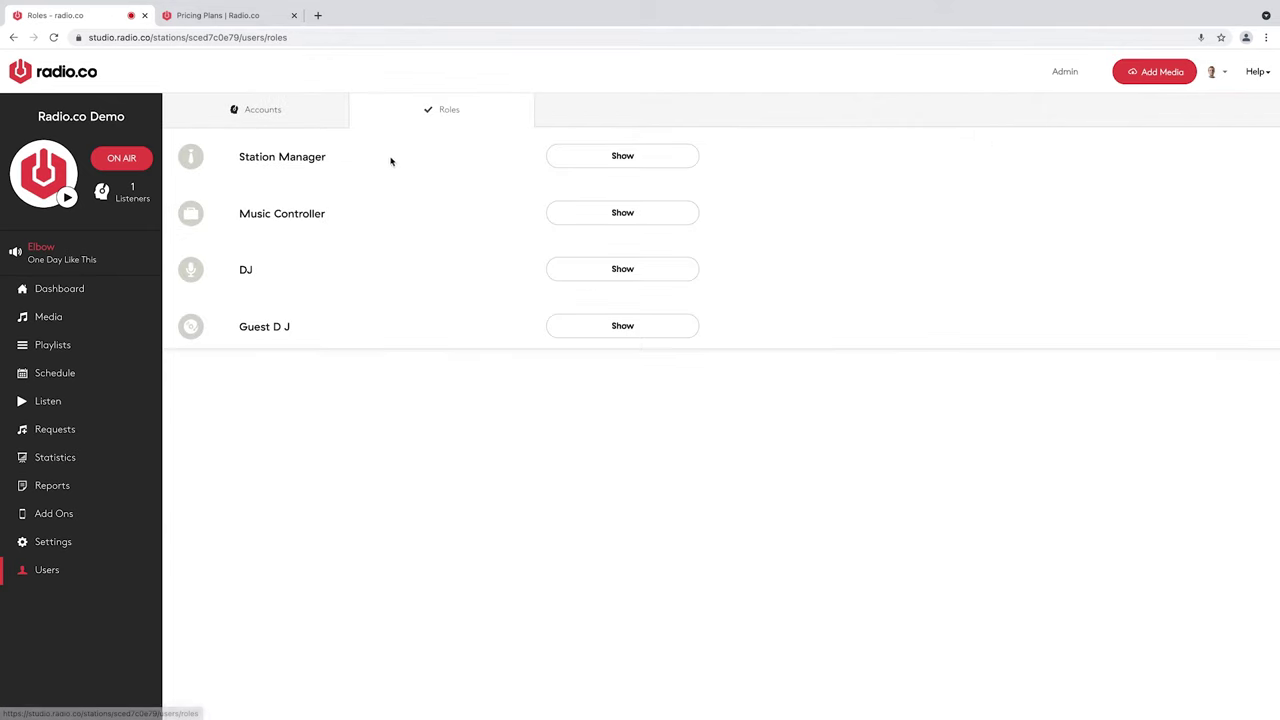
{"action": "left_click", "coordinate": [615, 216]}
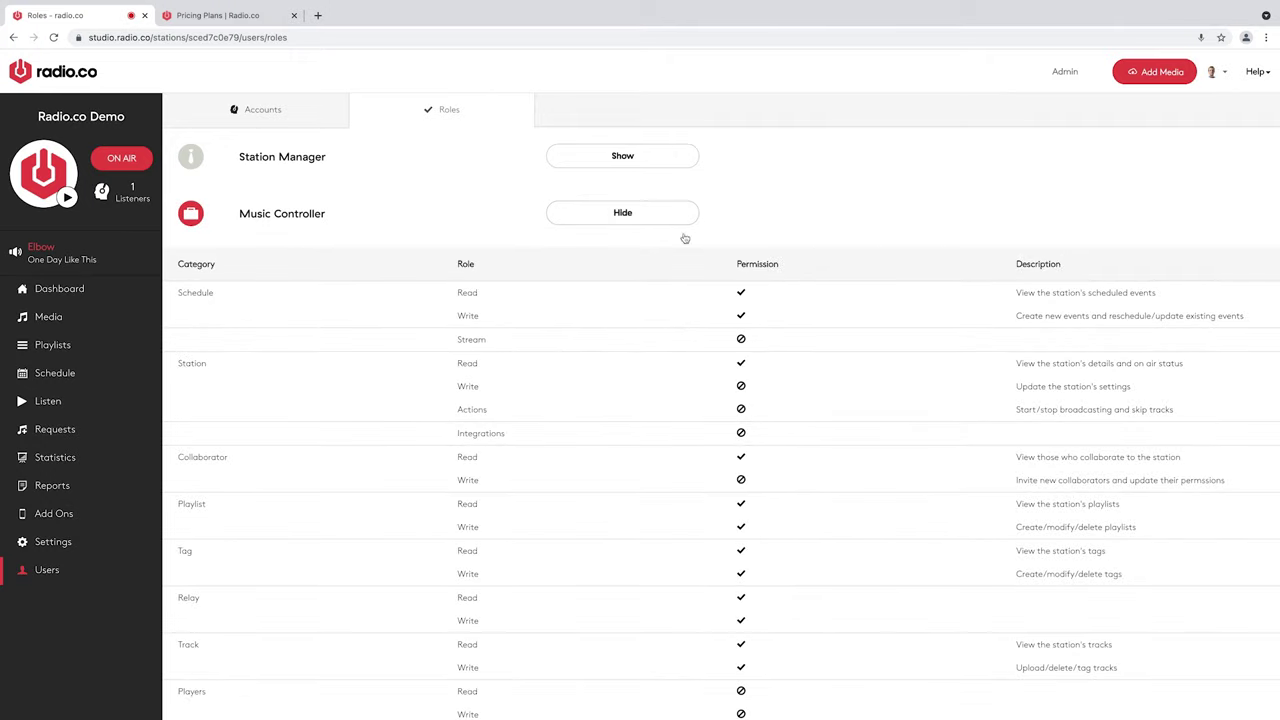
{"action": "left_click", "coordinate": [614, 213]}
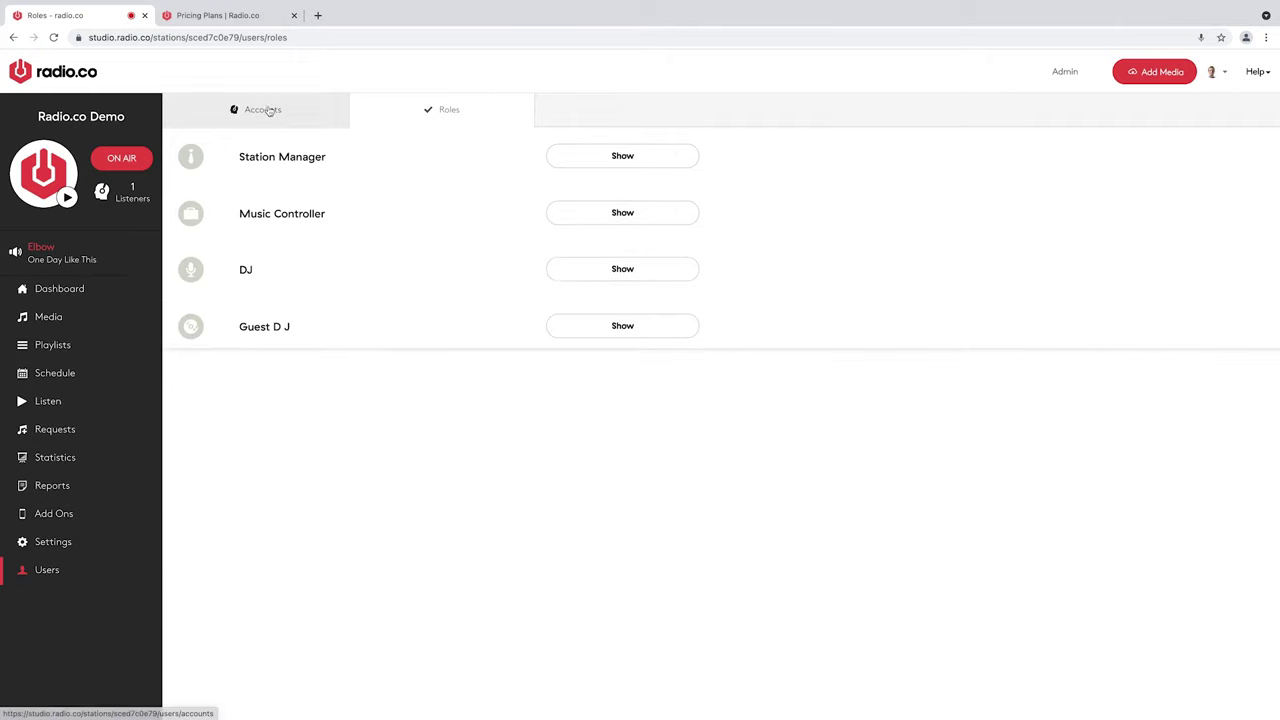
- Start a new user invitation from the accounts list, enter the invitee's name, and set the role to DJ
{"action": "left_click", "coordinate": [262, 110]}
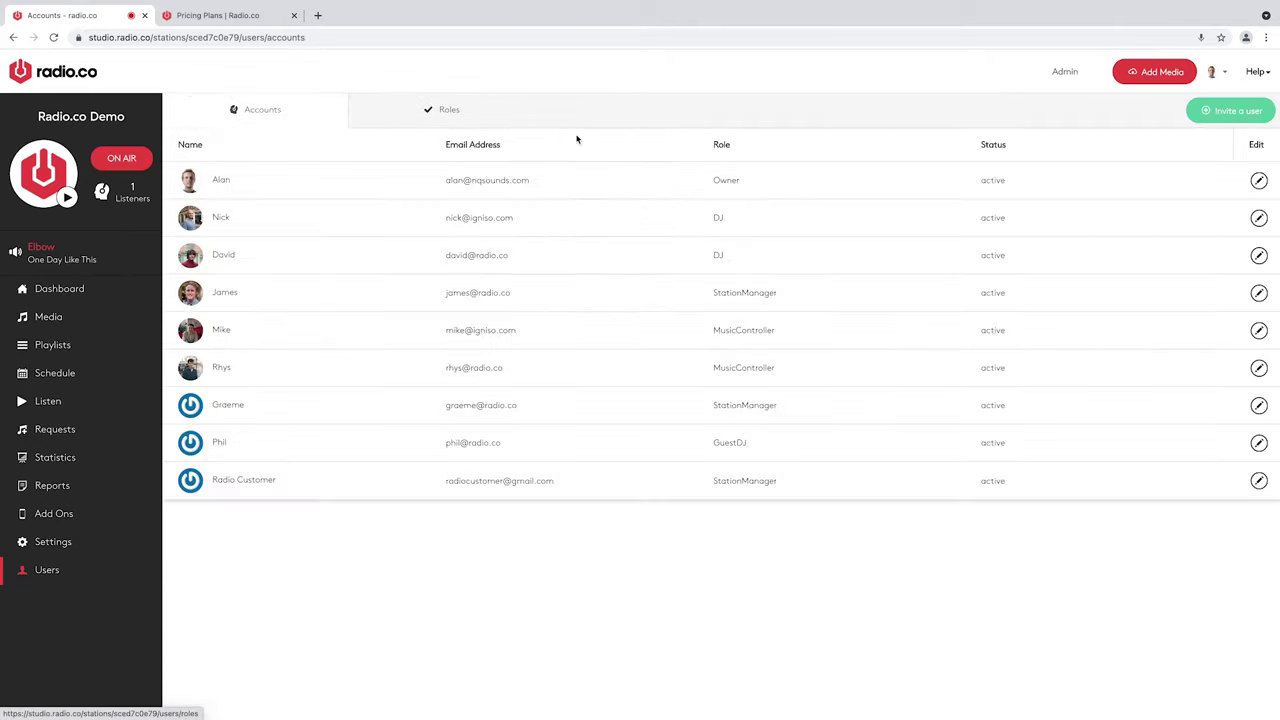
{"action": "left_click", "coordinate": [1218, 116]}
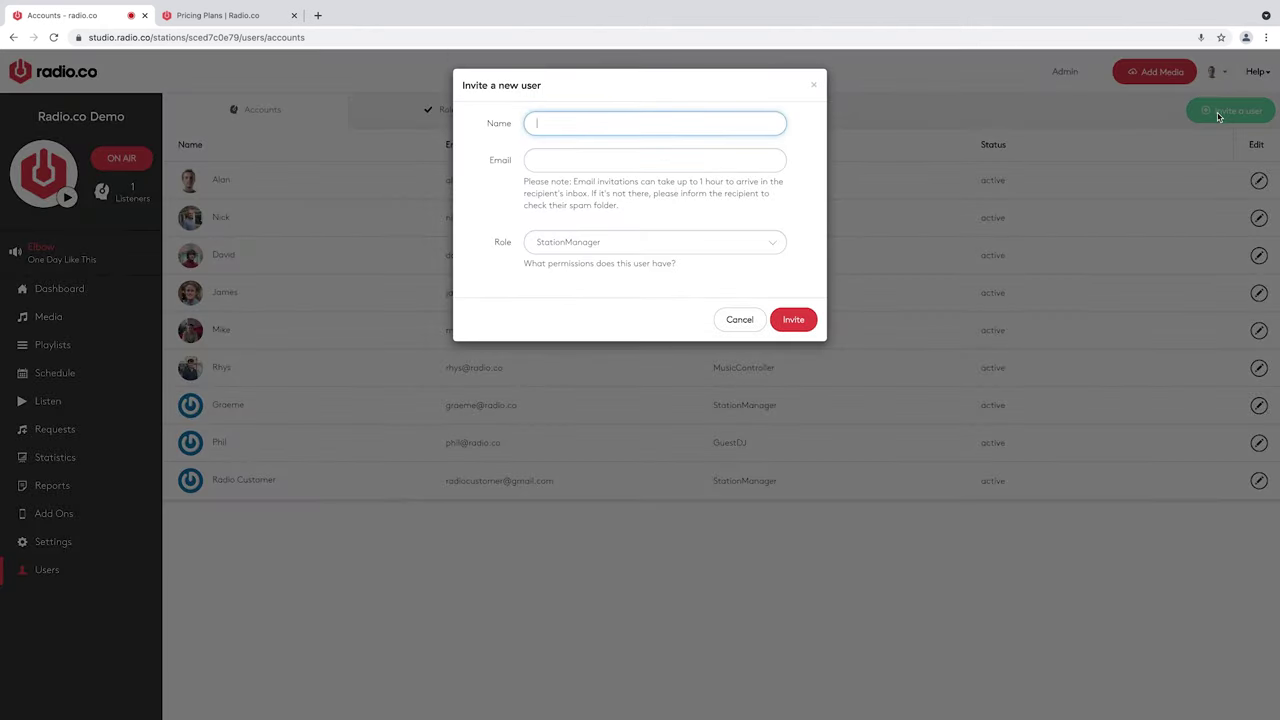
{"action": "type", "text": "Phil"}
{"action": "left_click", "coordinate": [566, 244]}
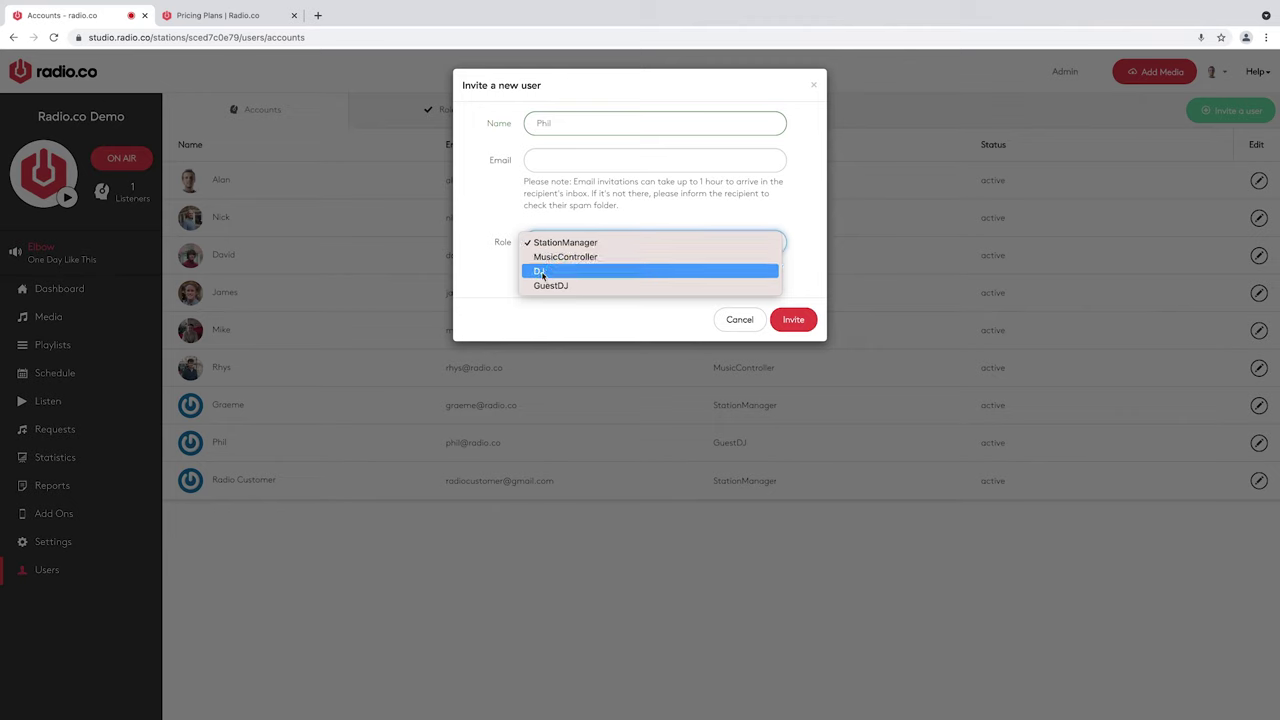
{"action": "left_click", "coordinate": [541, 274]}
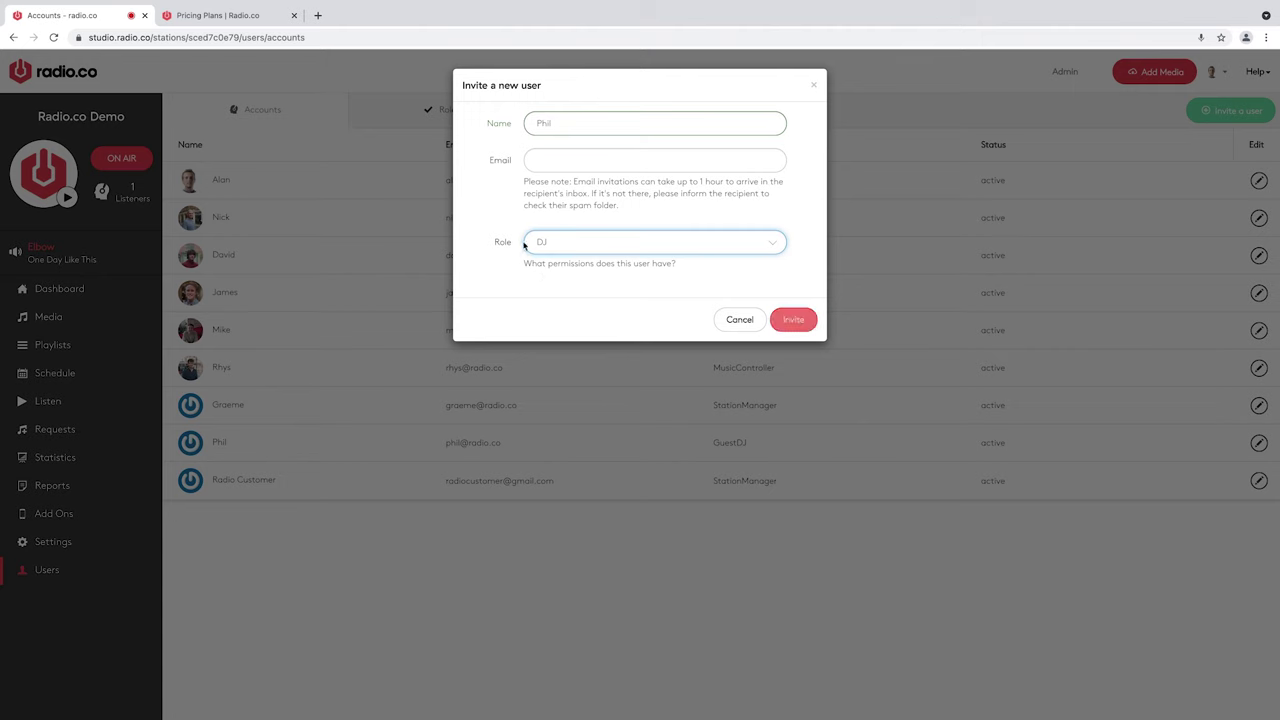